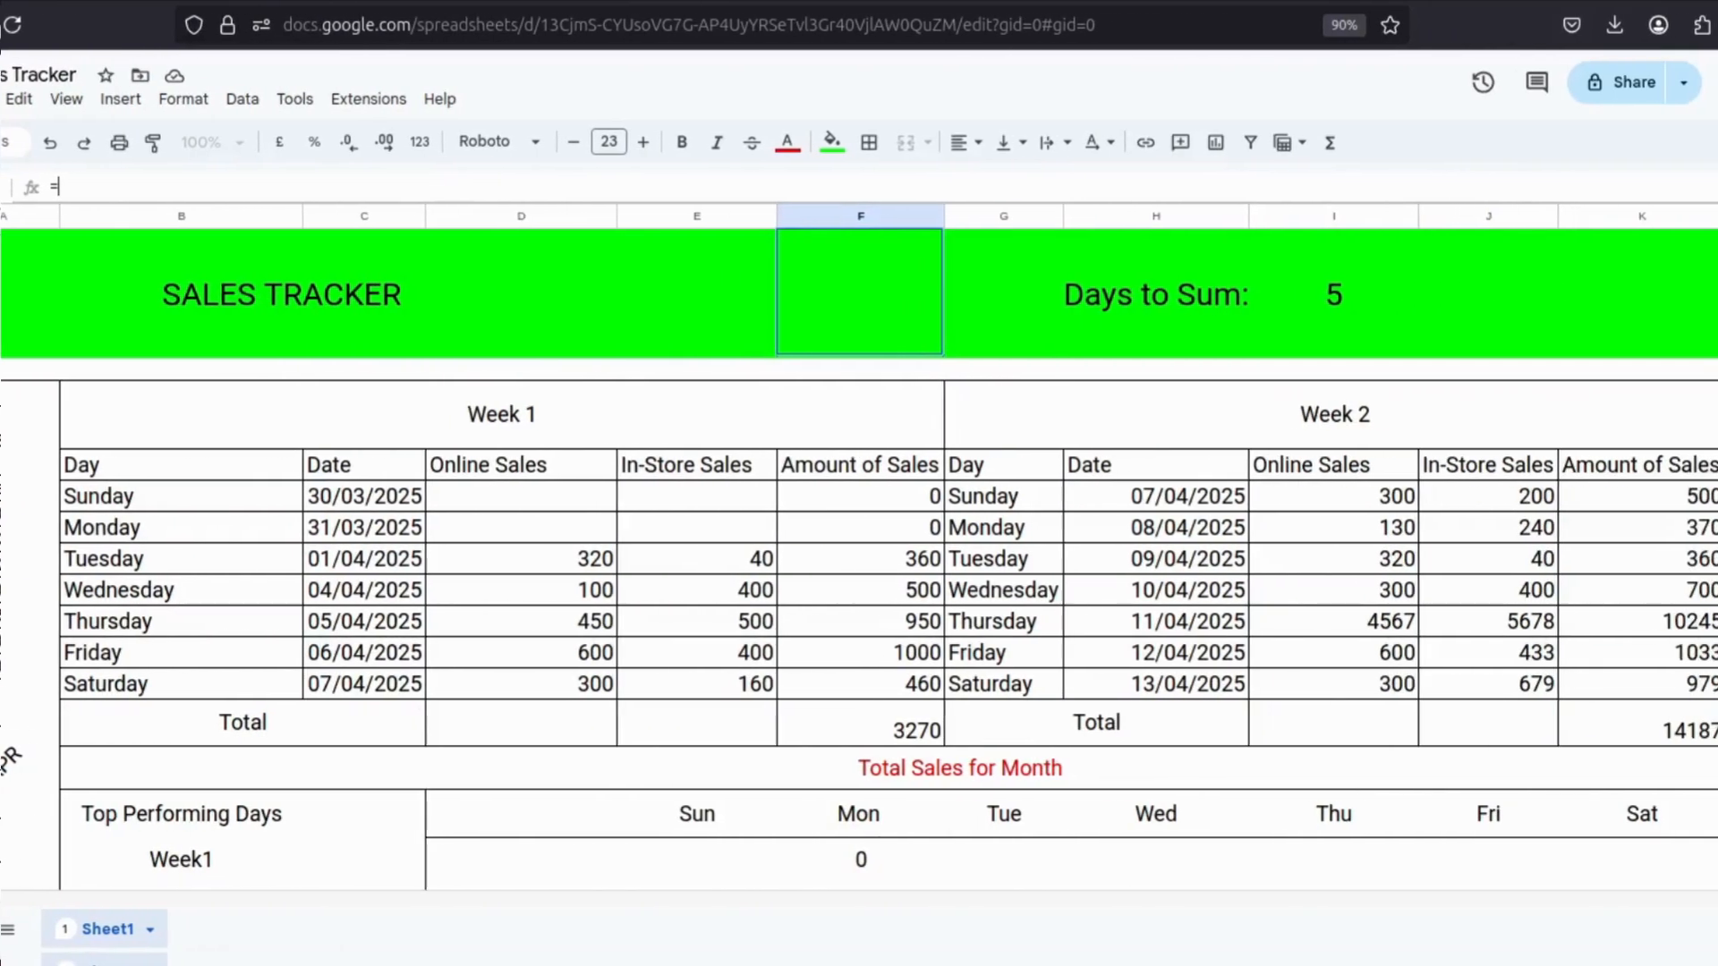
text(su)
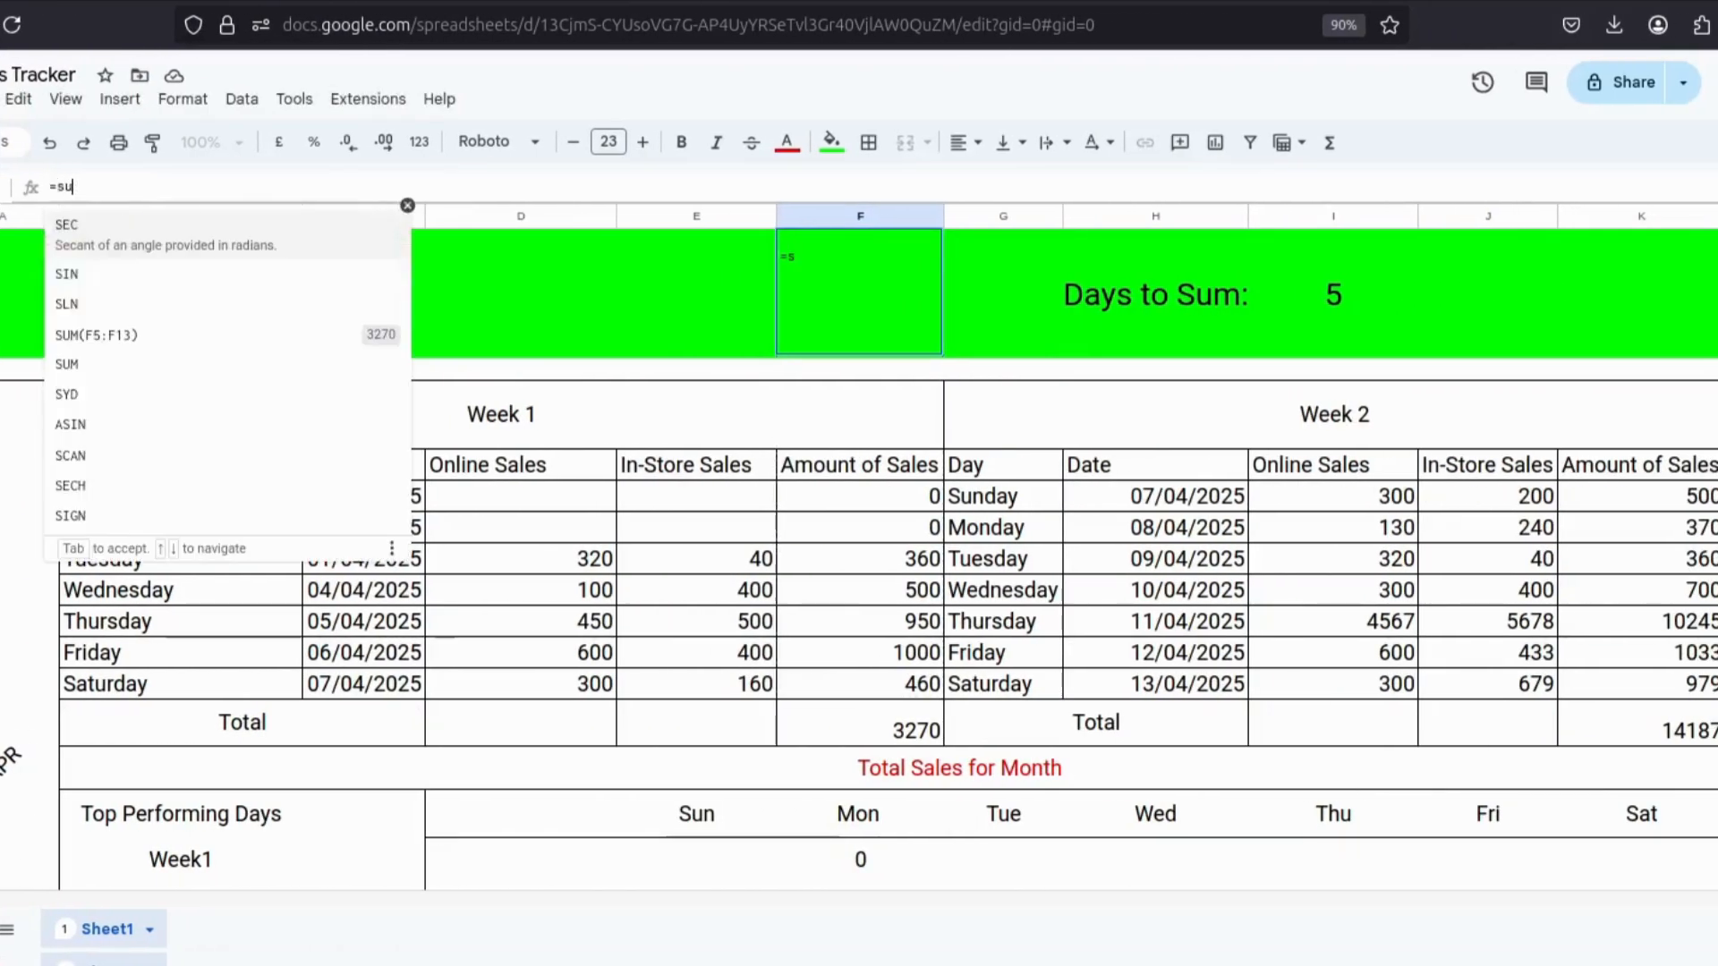
text(m()
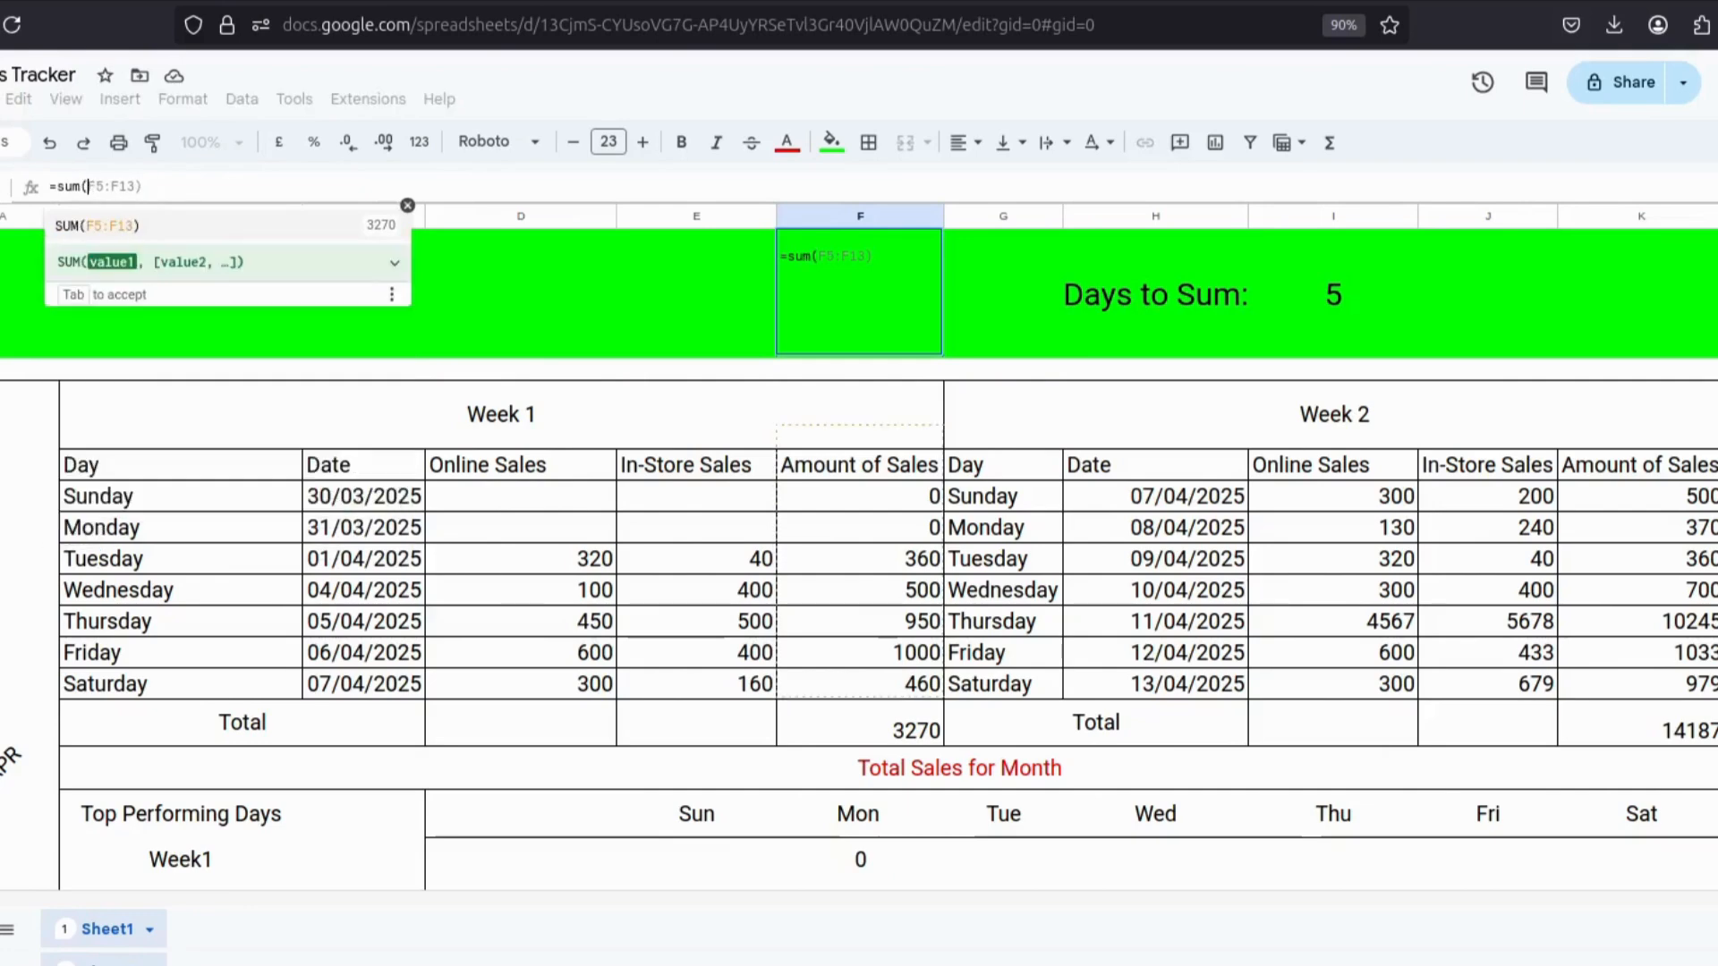
text(F)
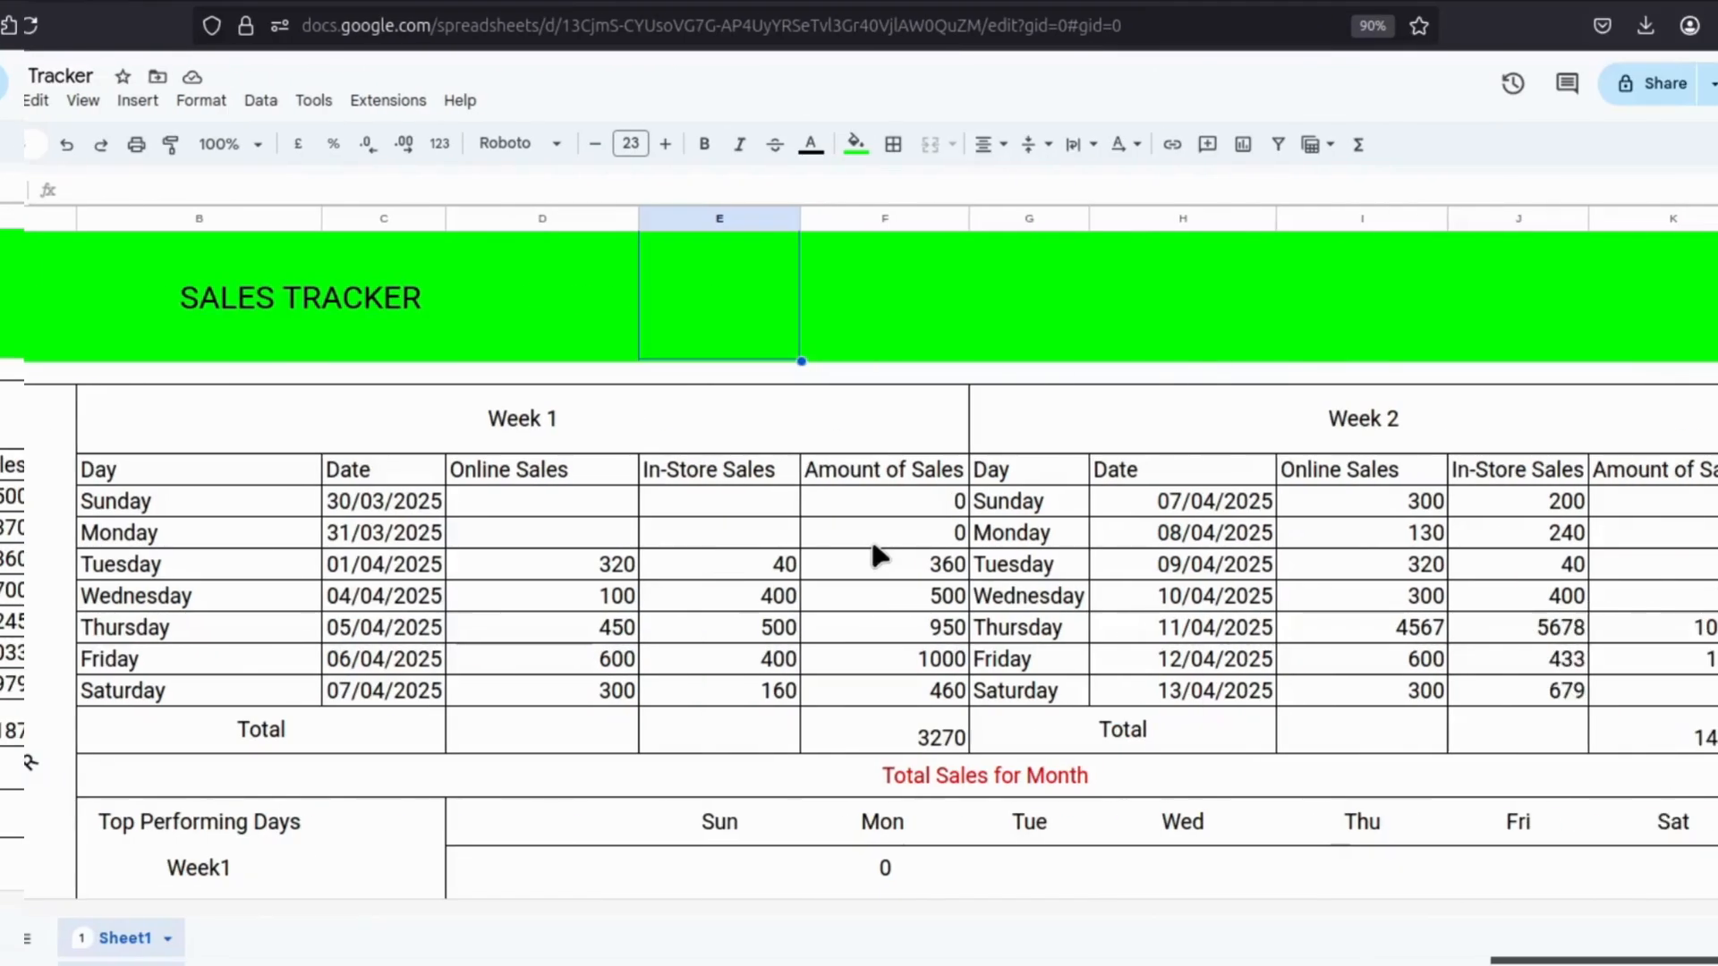
click(476, 192)
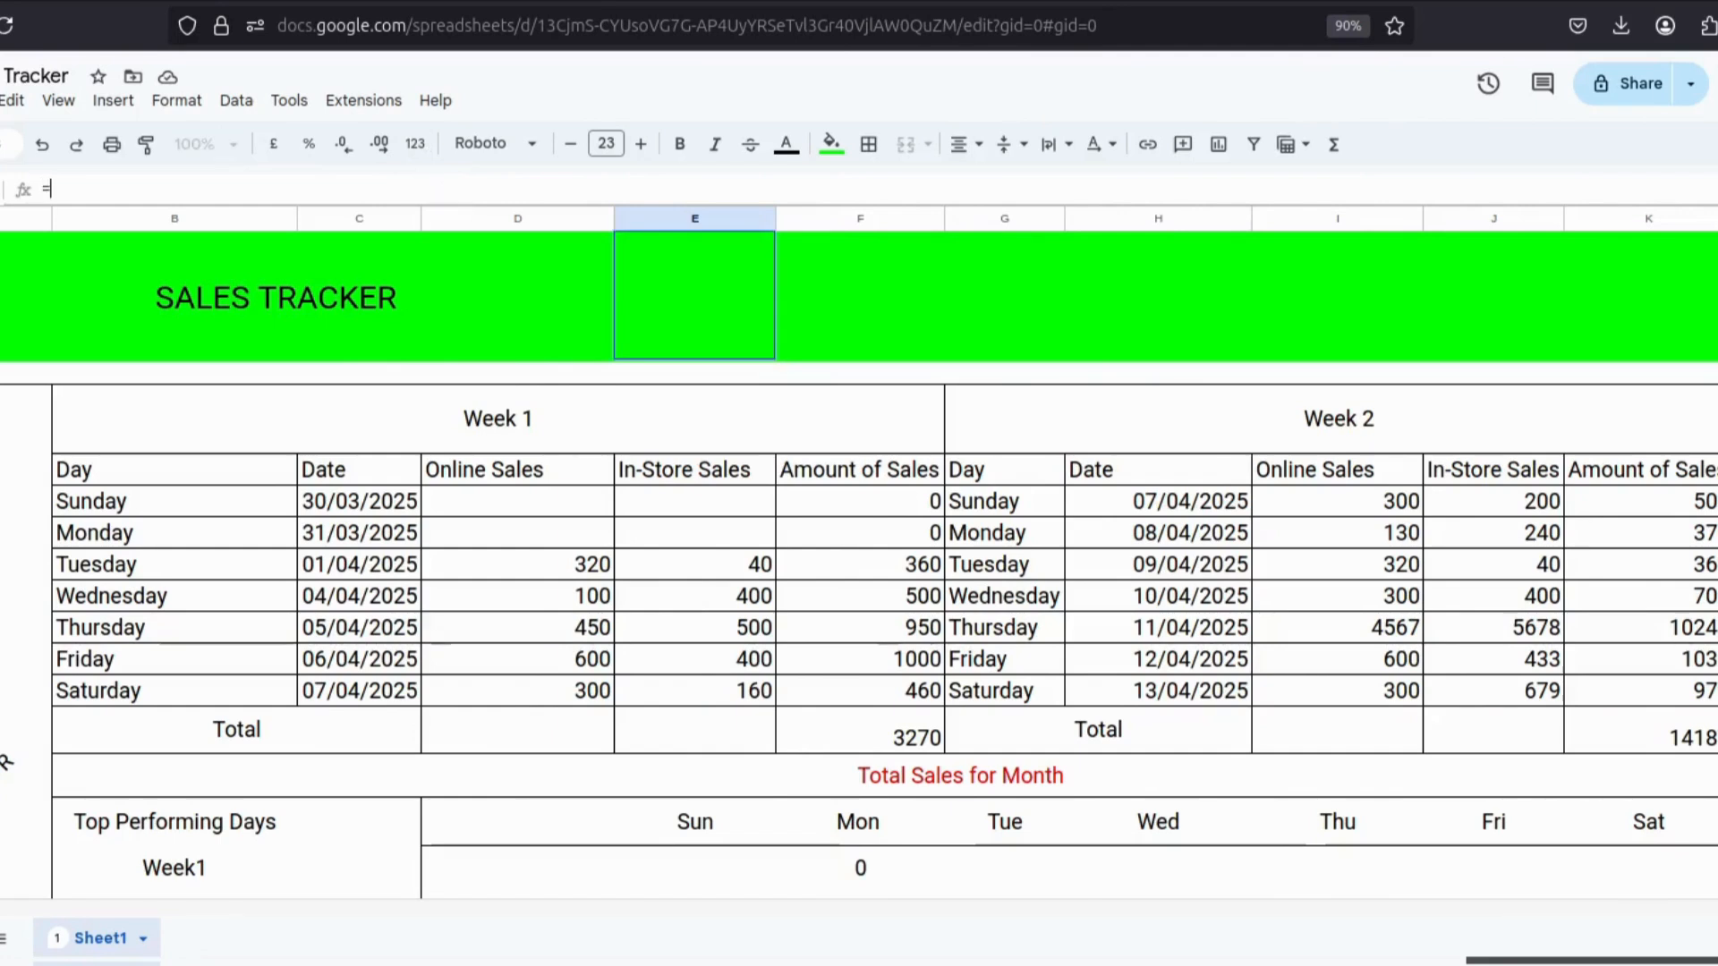
text(=sum)
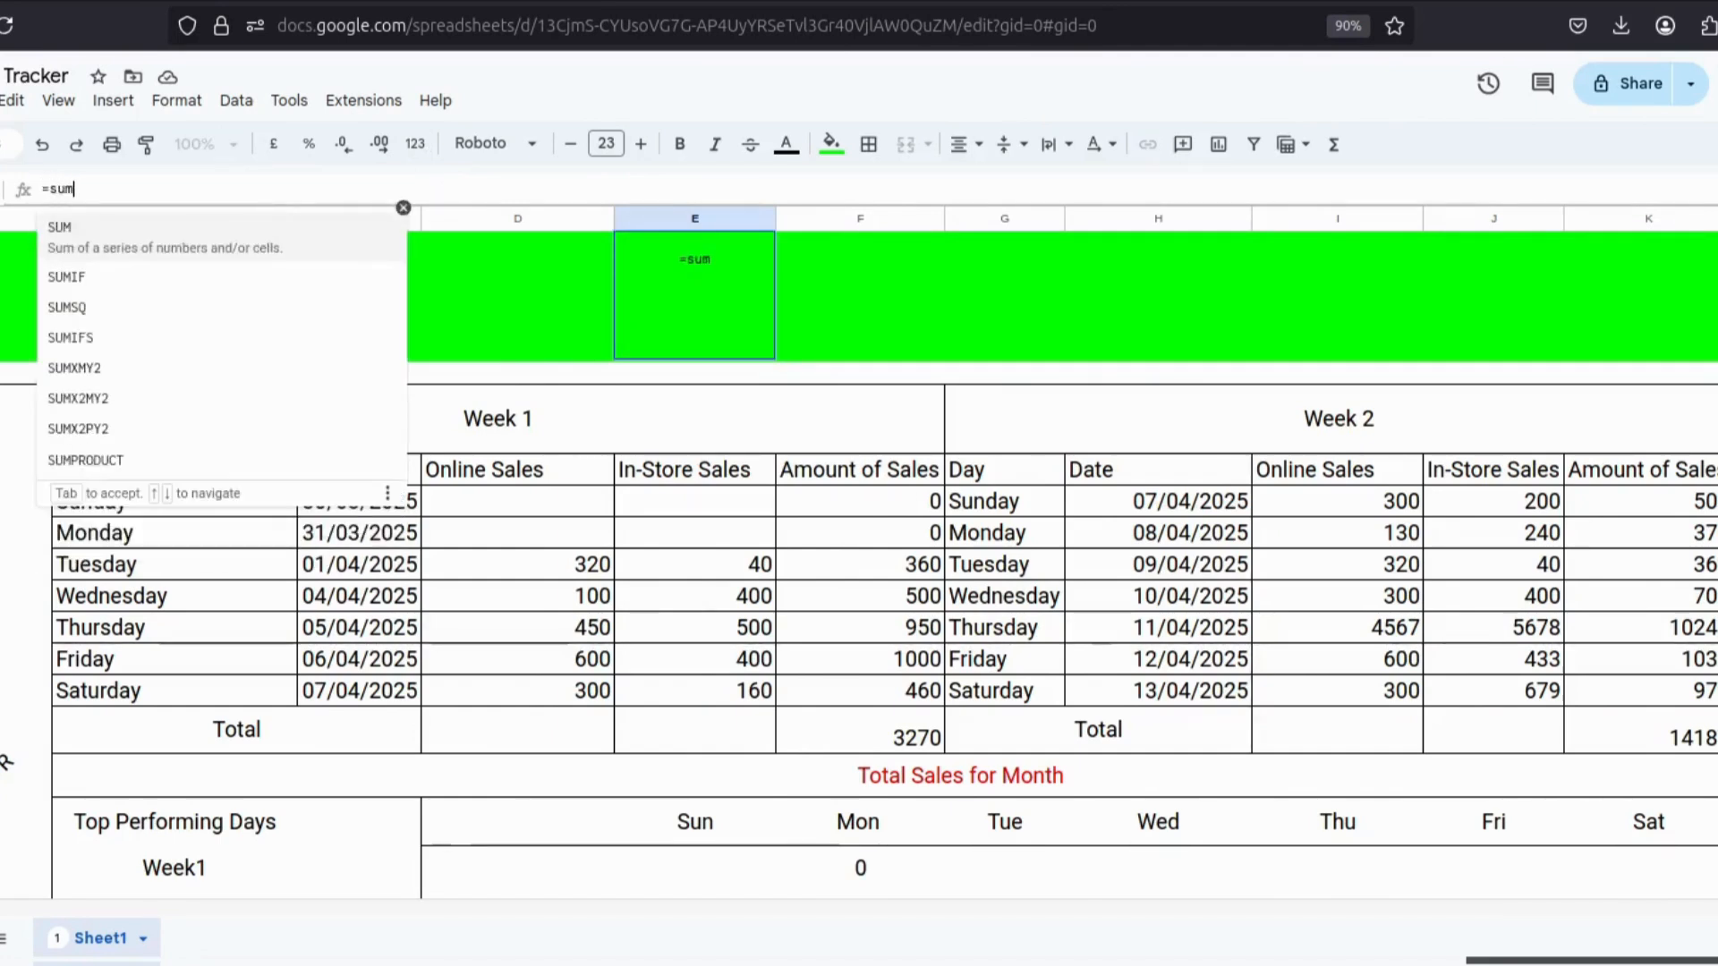
text((f)
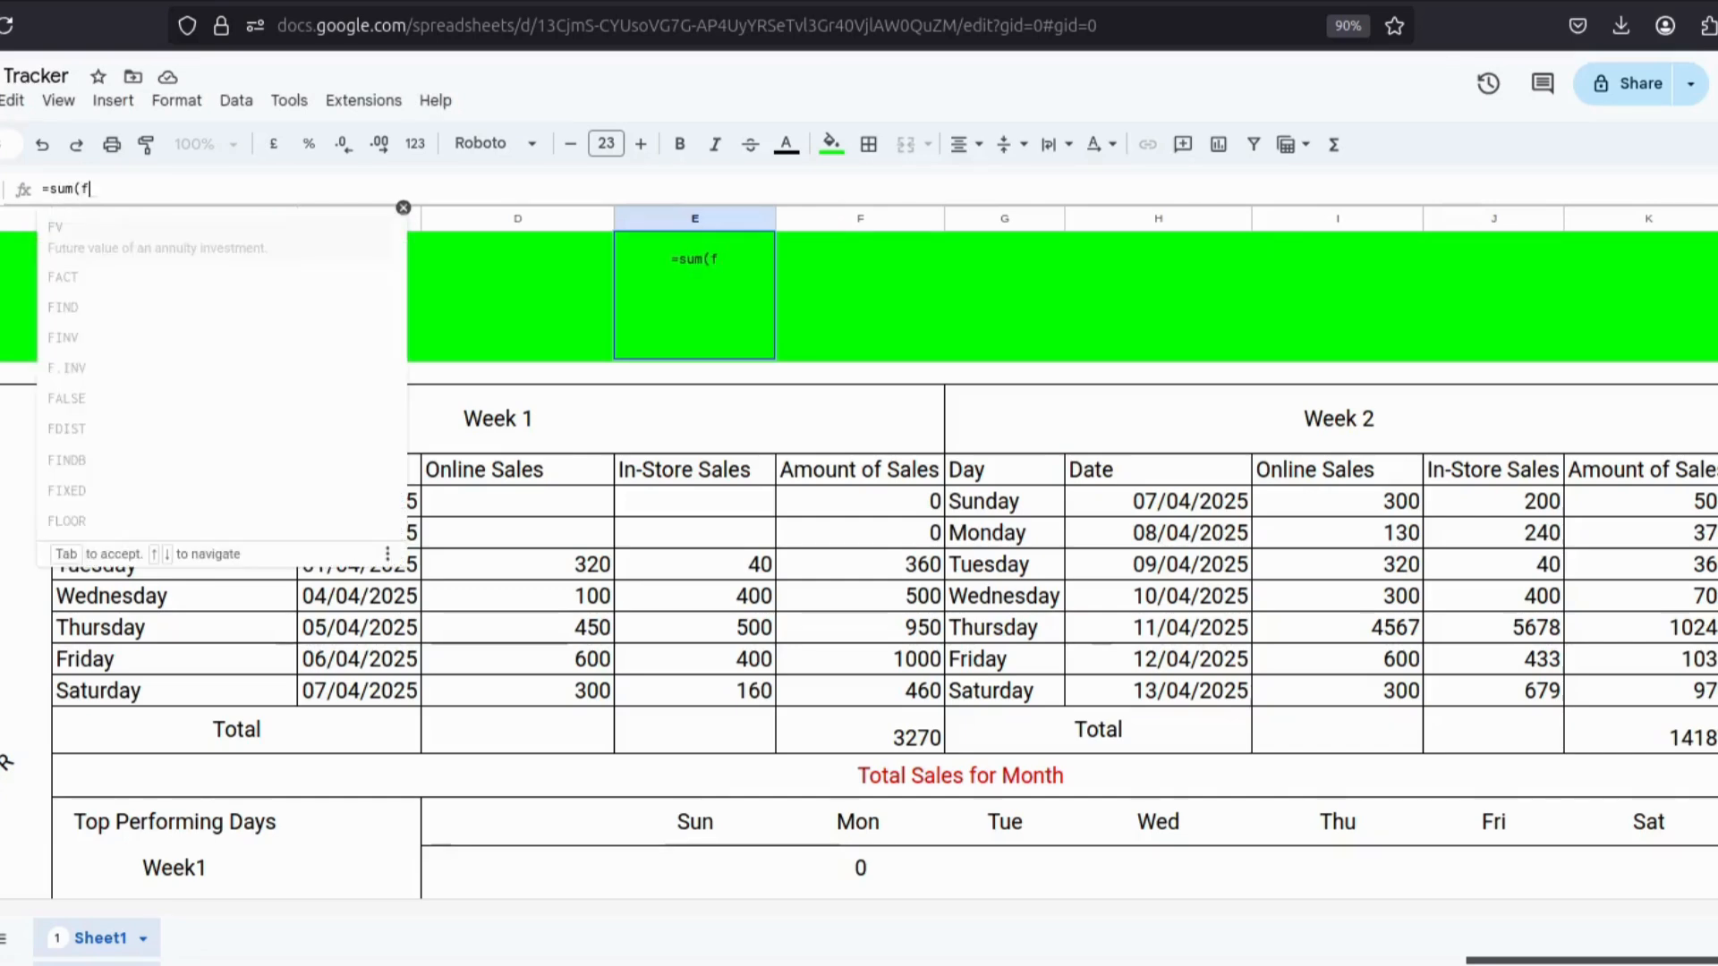
text(ilter)
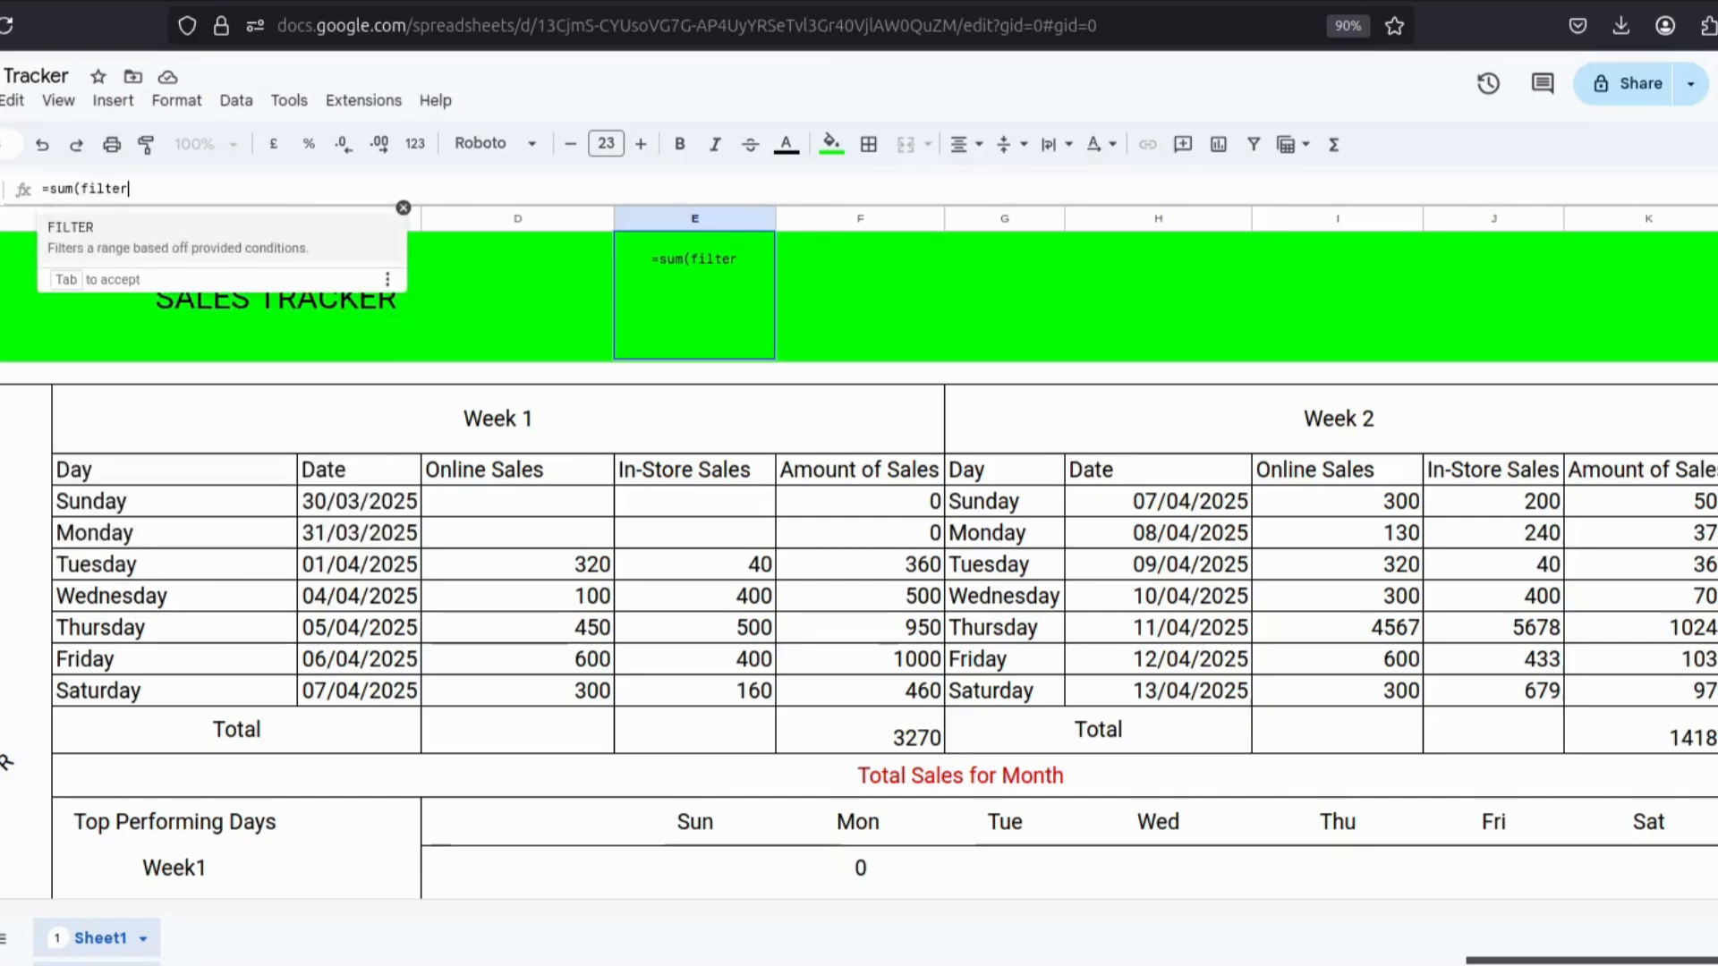
key(Escape)
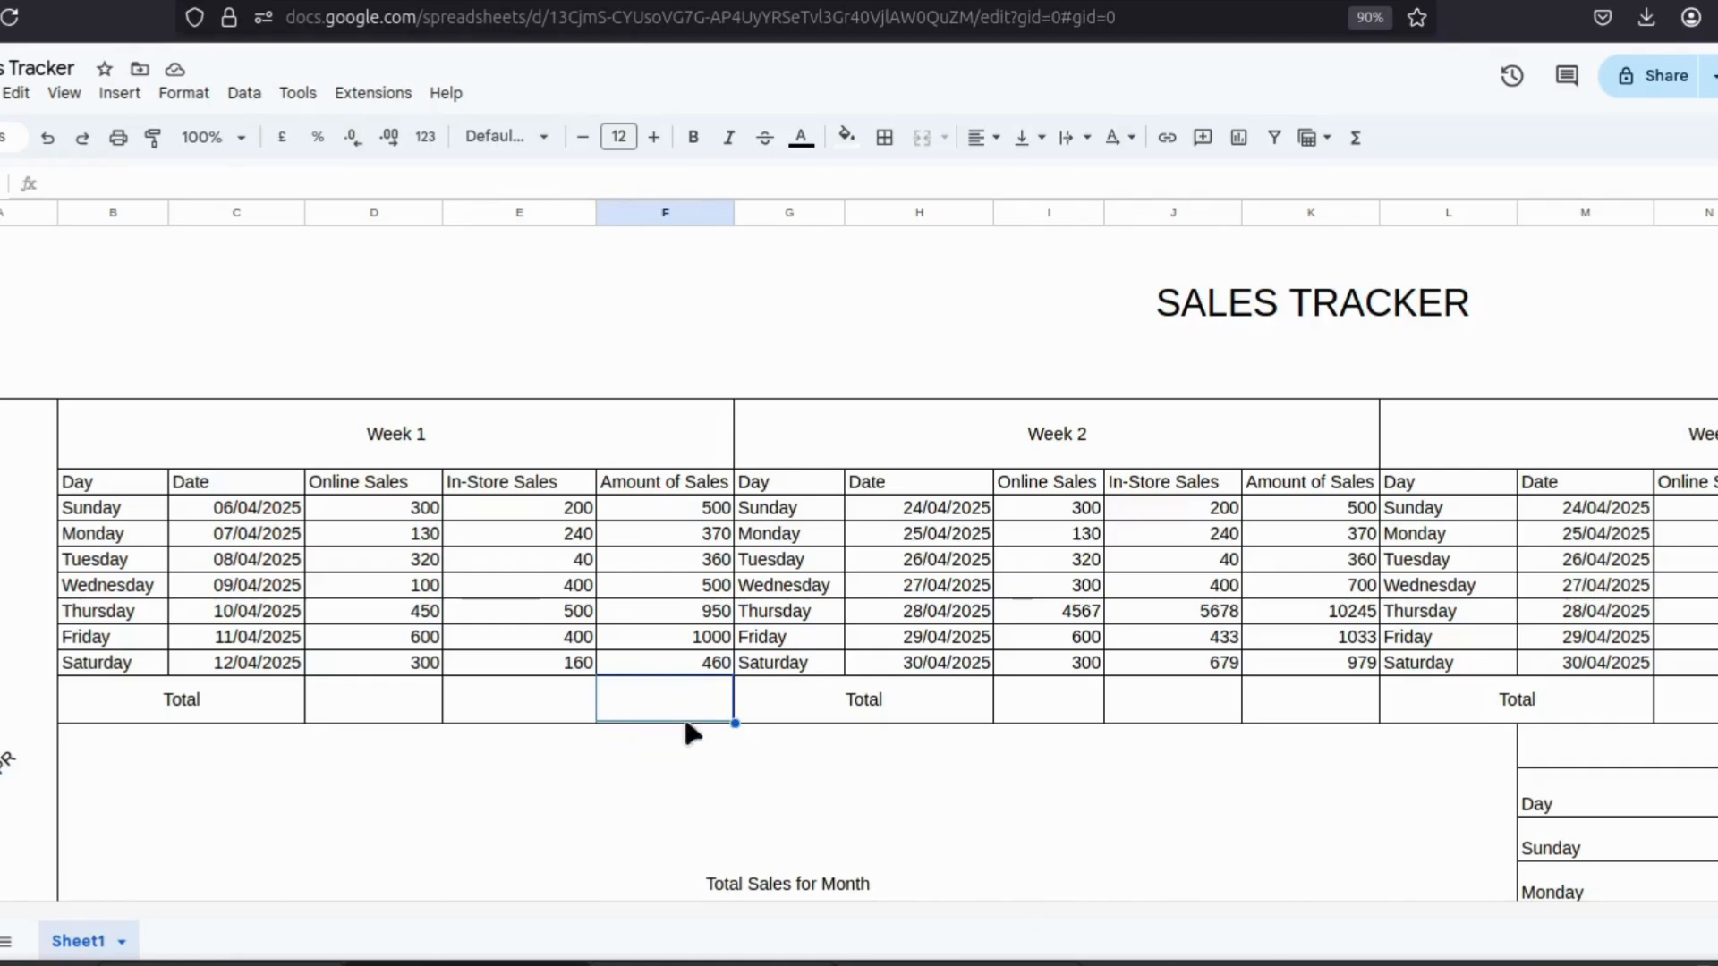
Total the Week 1 Amount of Sales column with =sum(f7:f13) in its Total cell.
text(=sum()
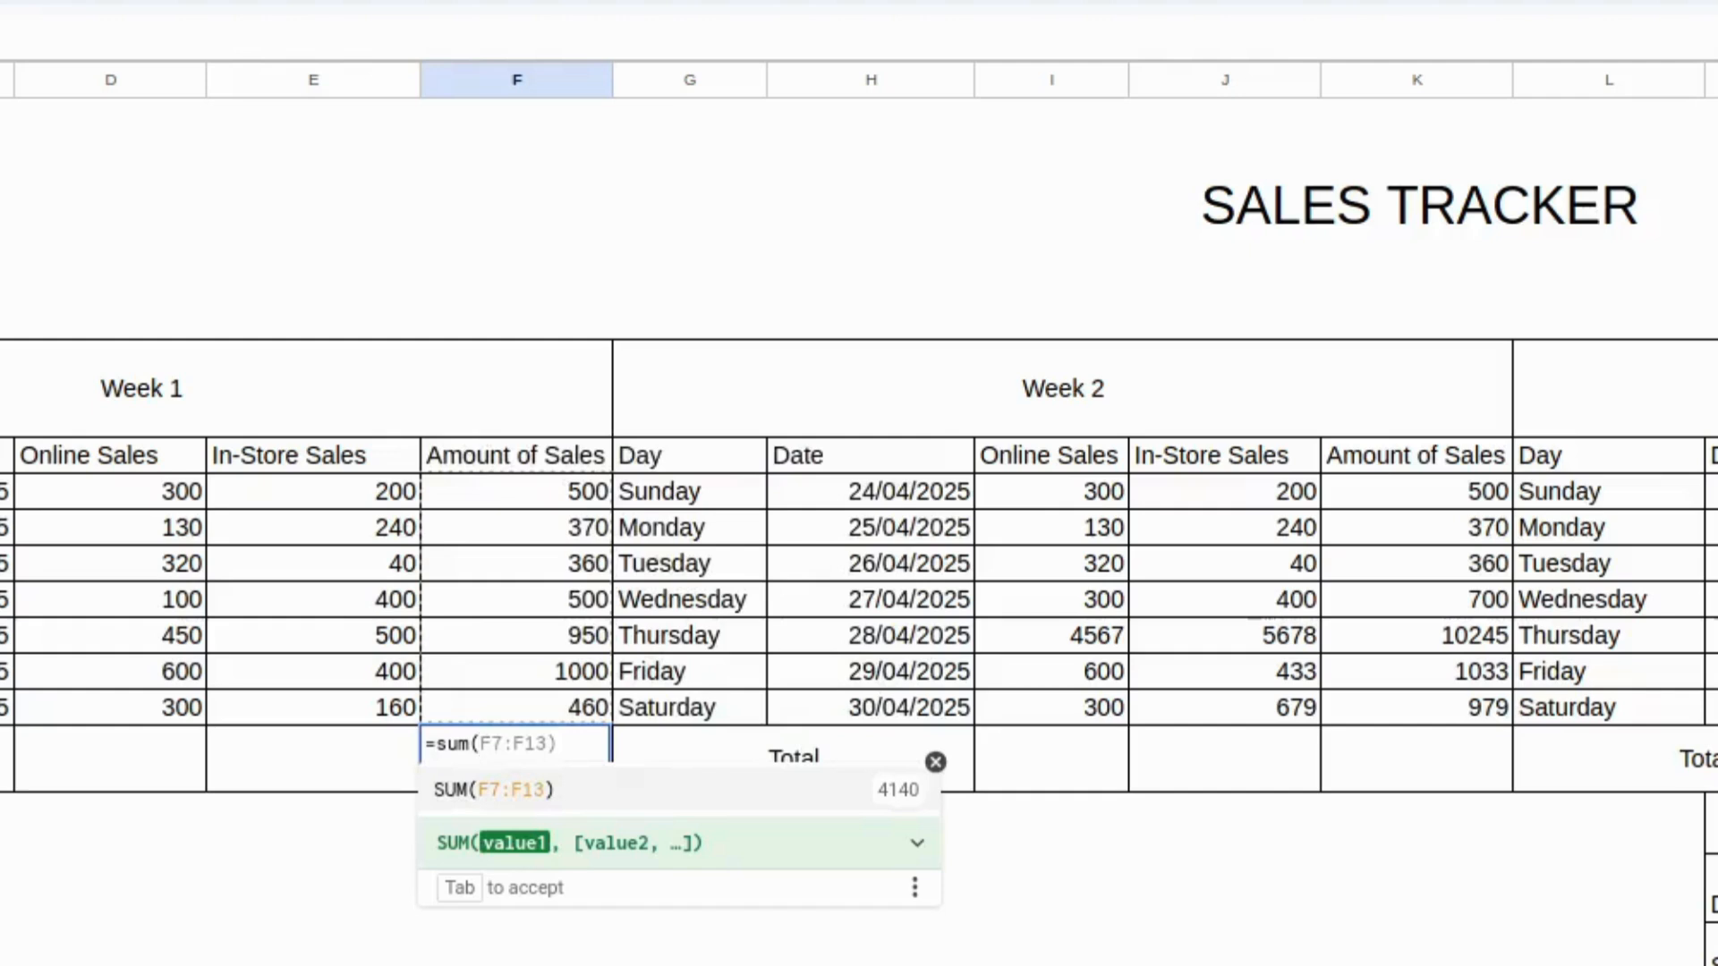
text(f7)
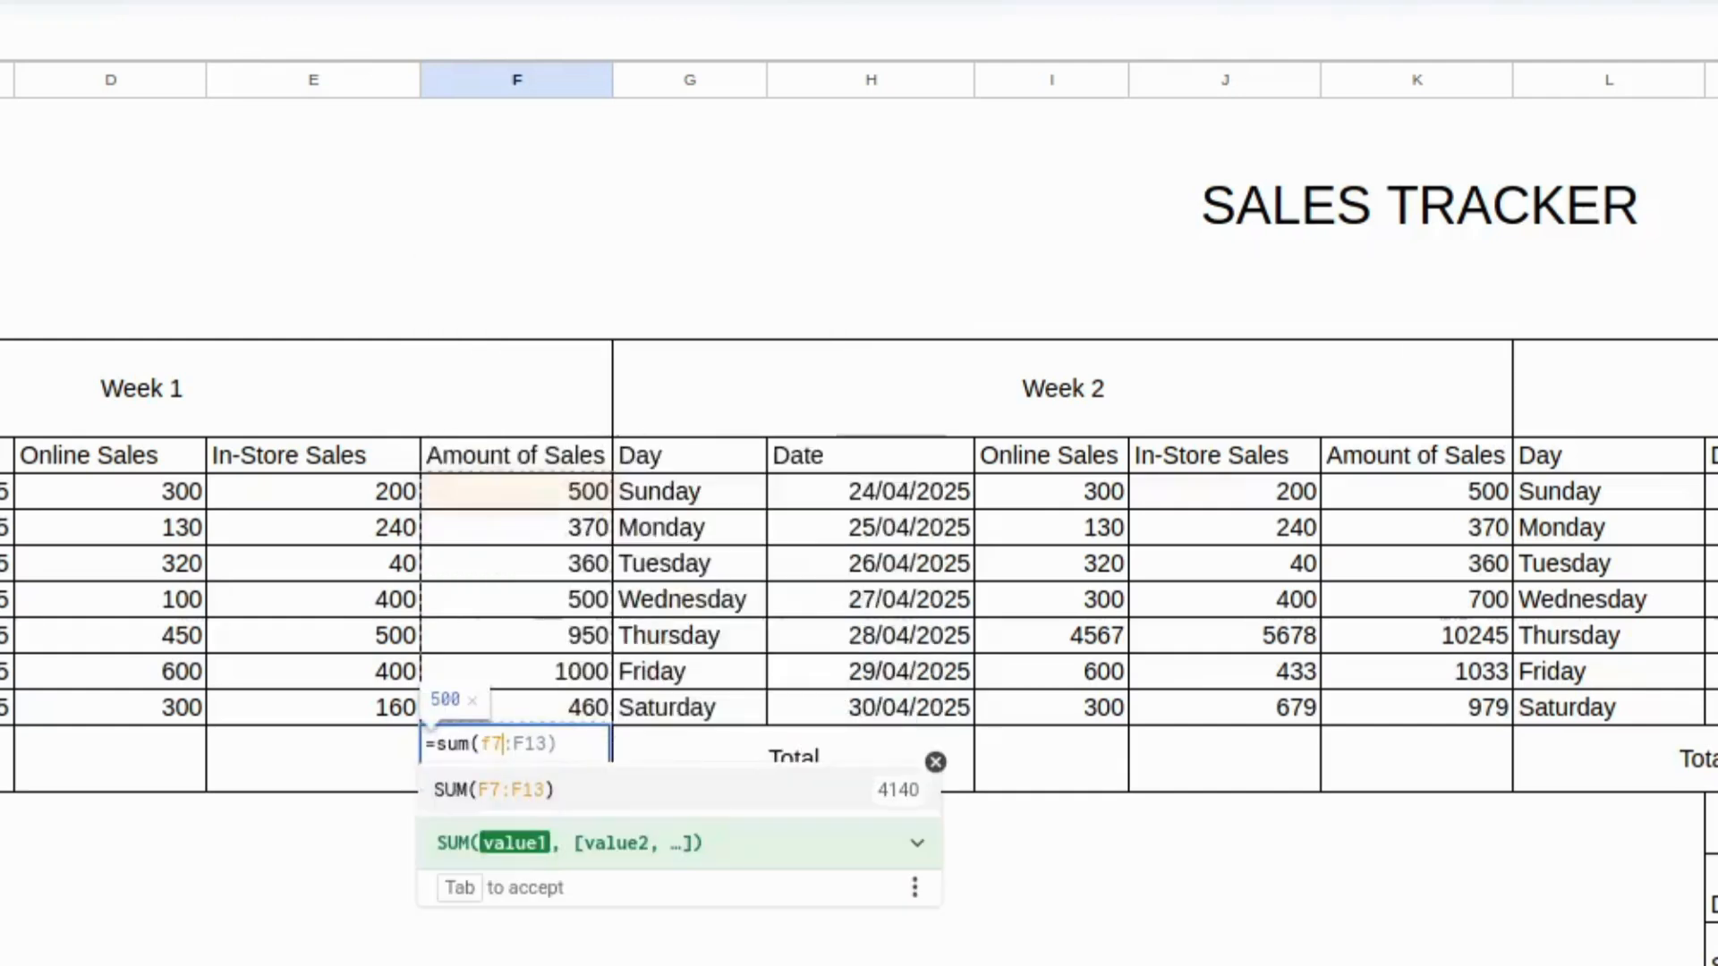
text(:f13)
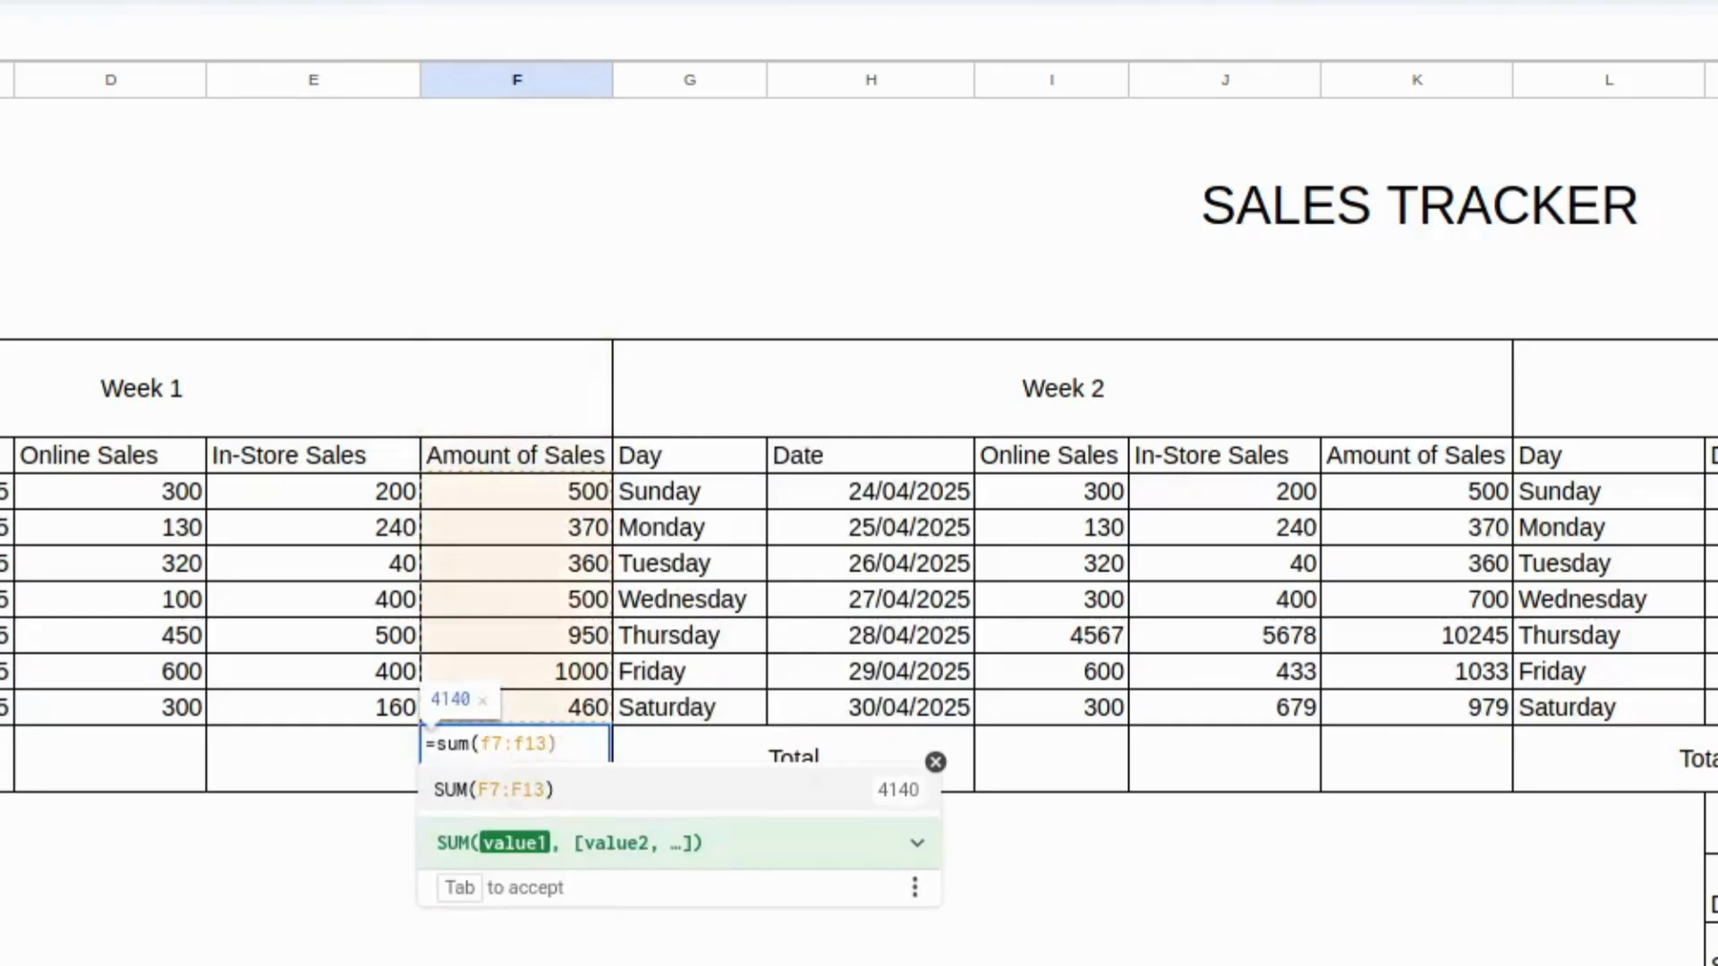
text())
key(Return)
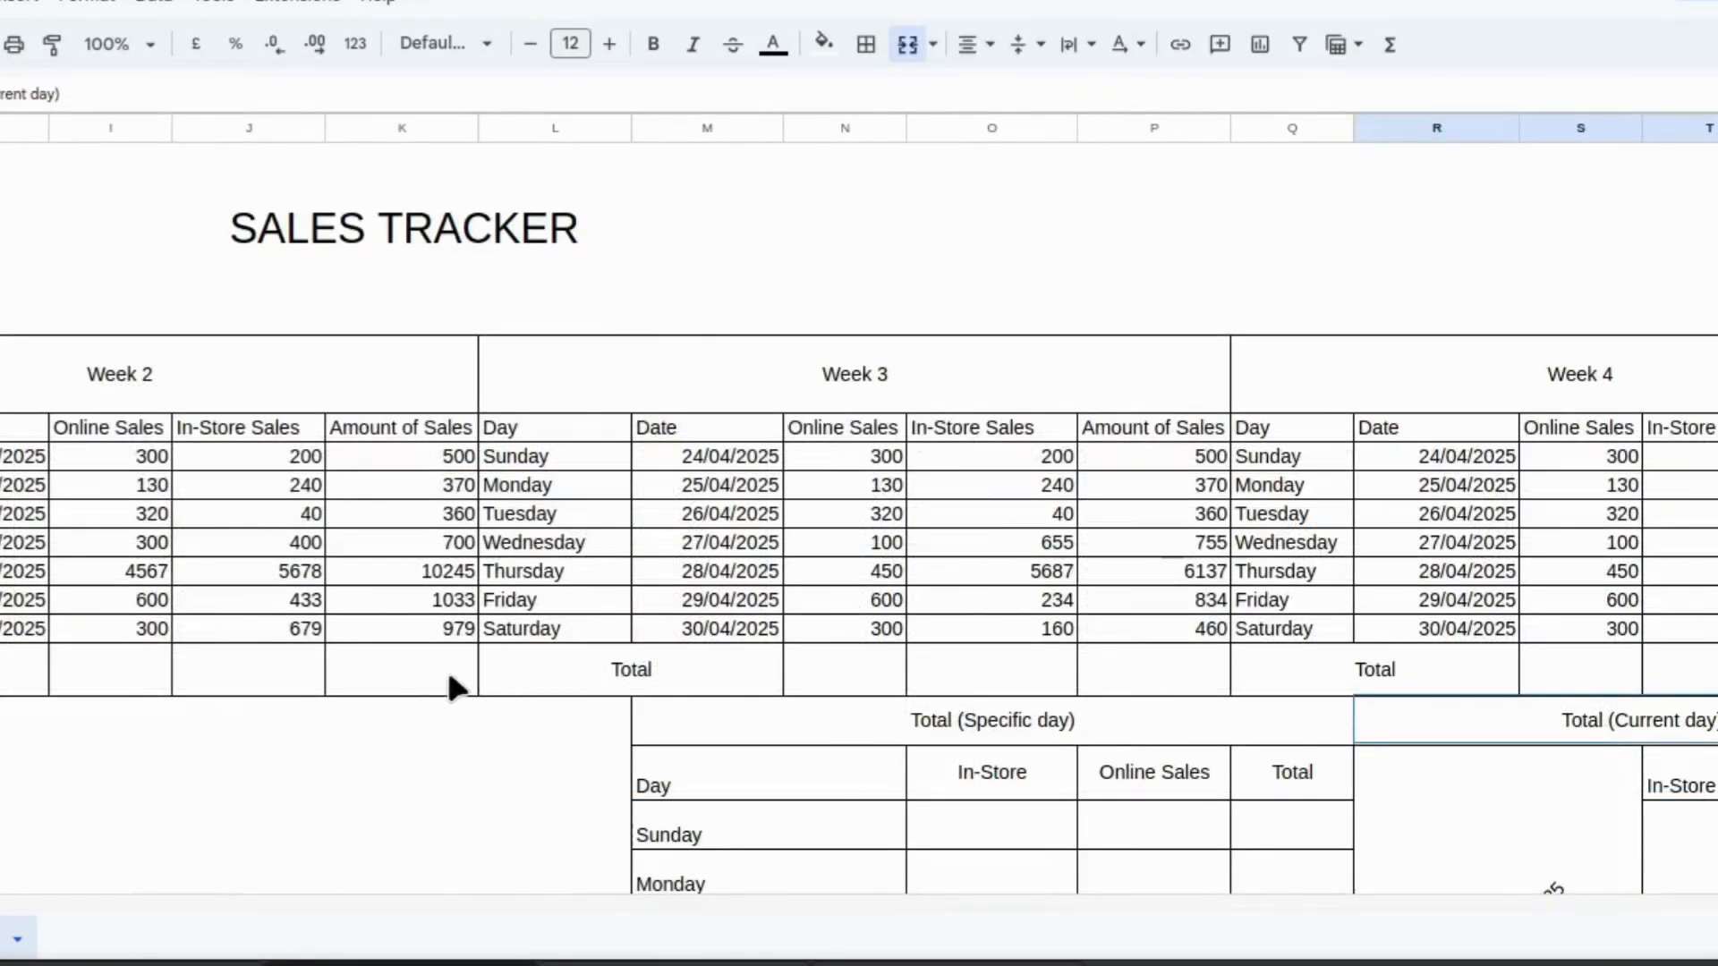
Total the Week 2 Amount of Sales column with =sum(k7:k13) in its Total cell.
click(405, 669)
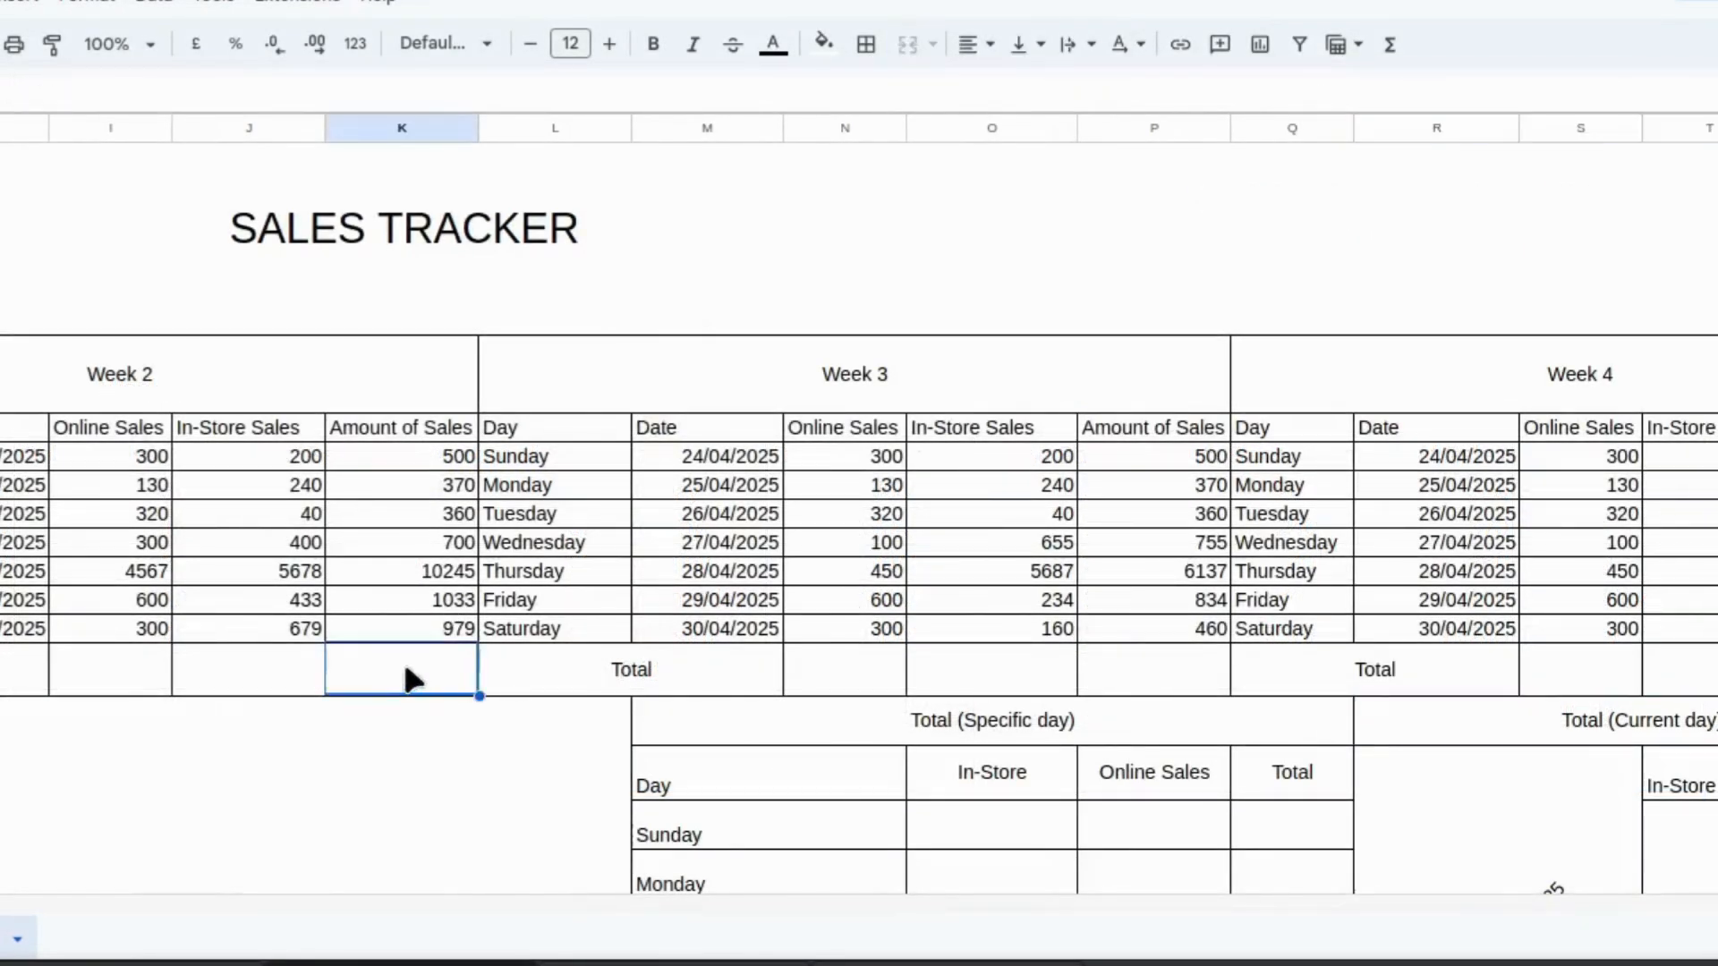
text(=sum)
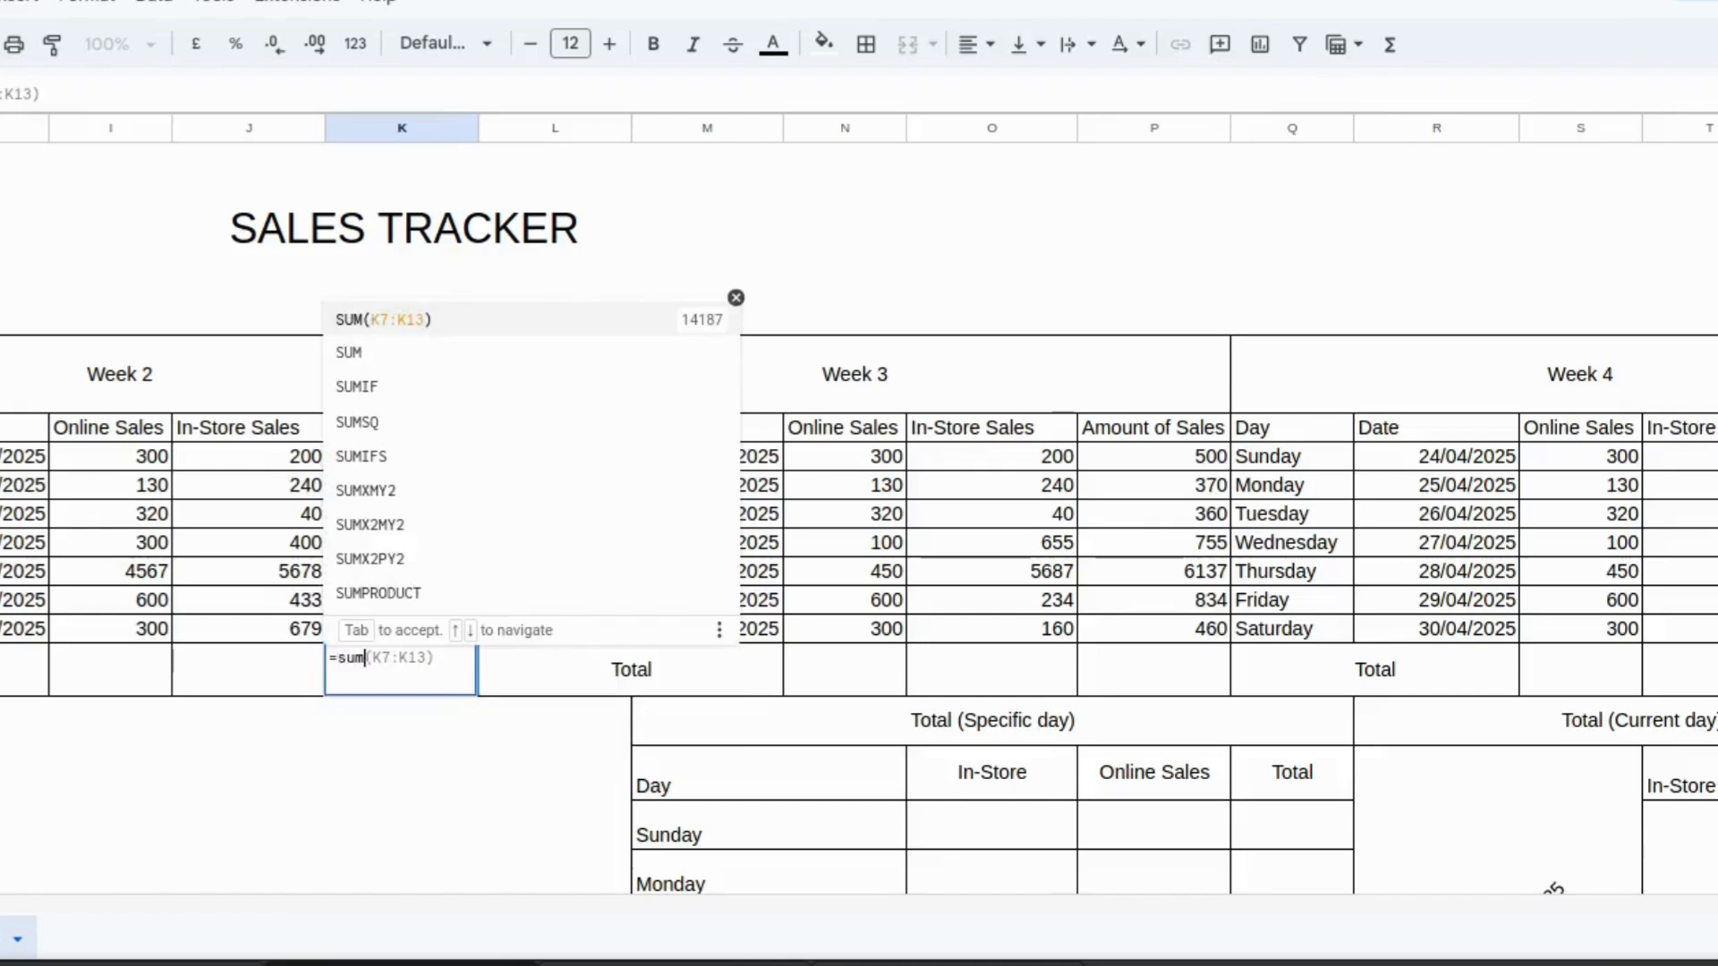
text(()
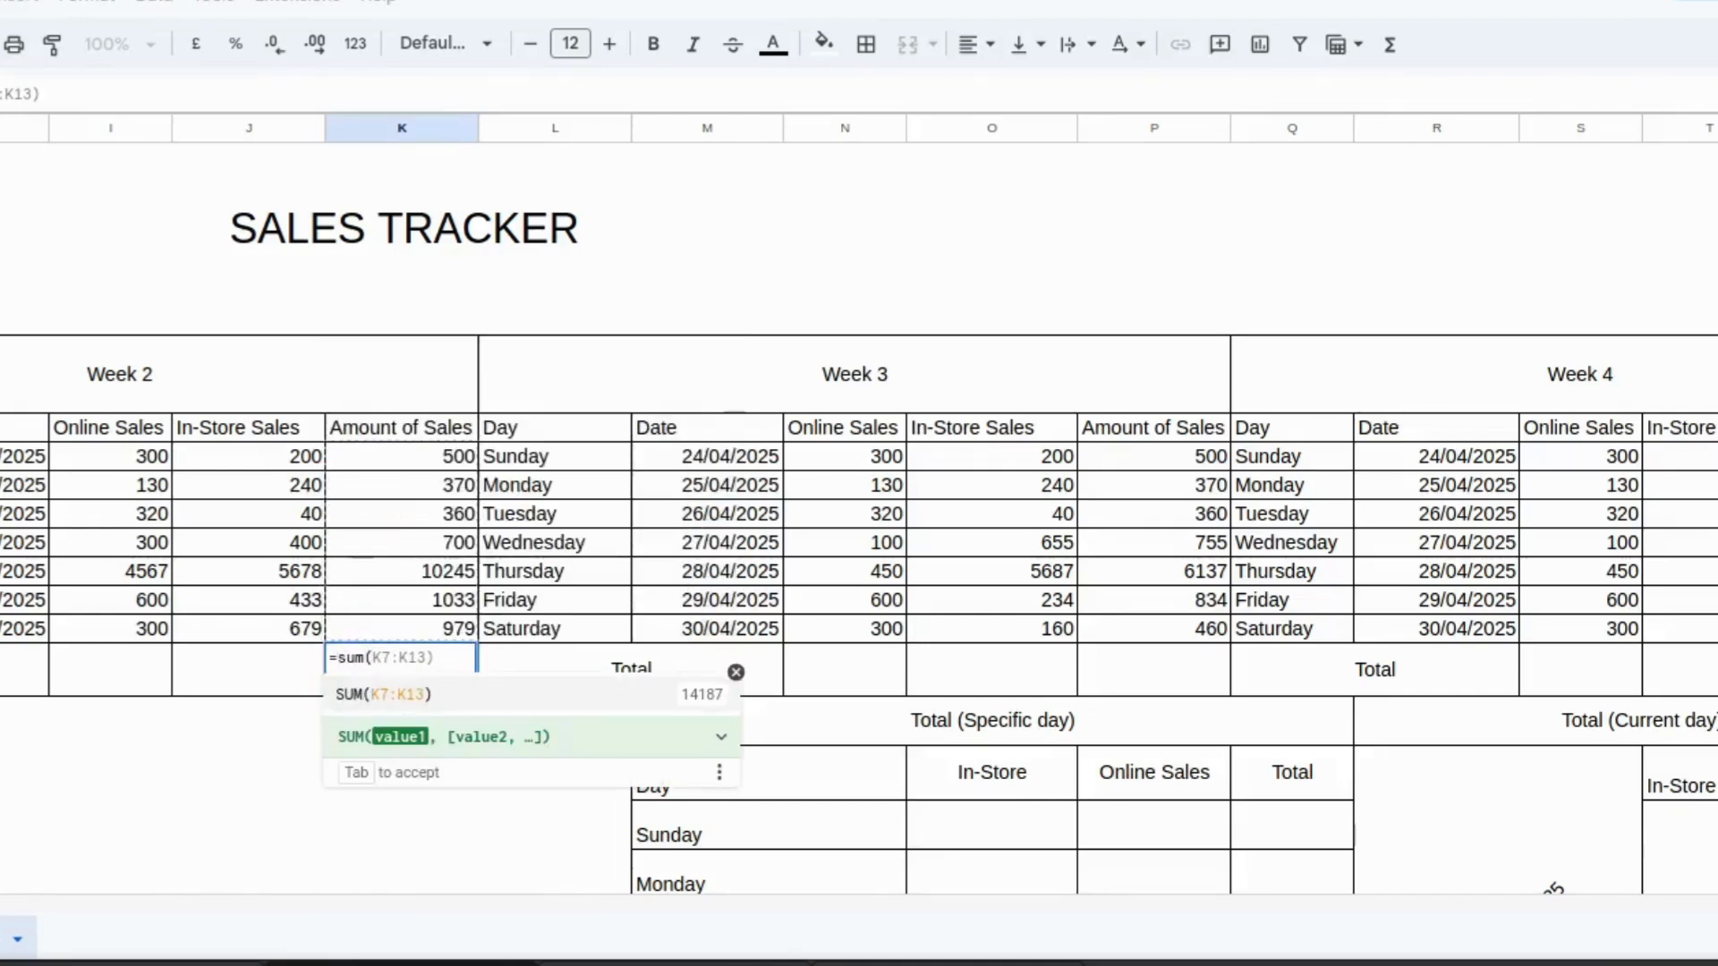
text(k7:)
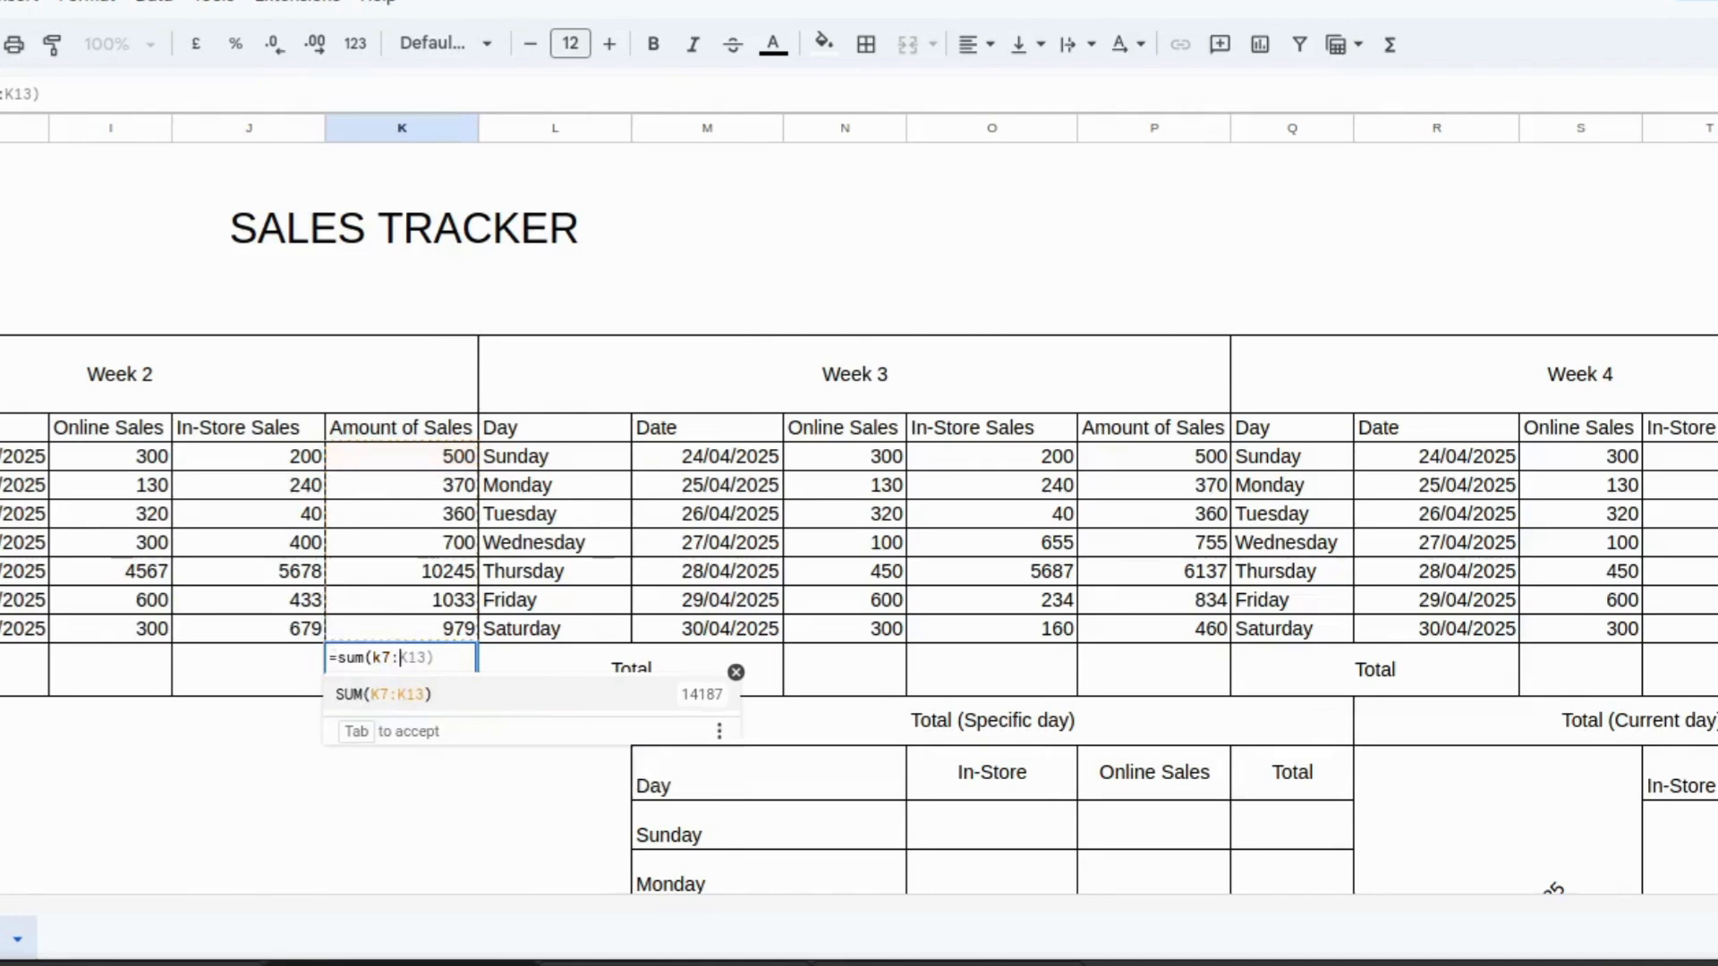
text(k13))
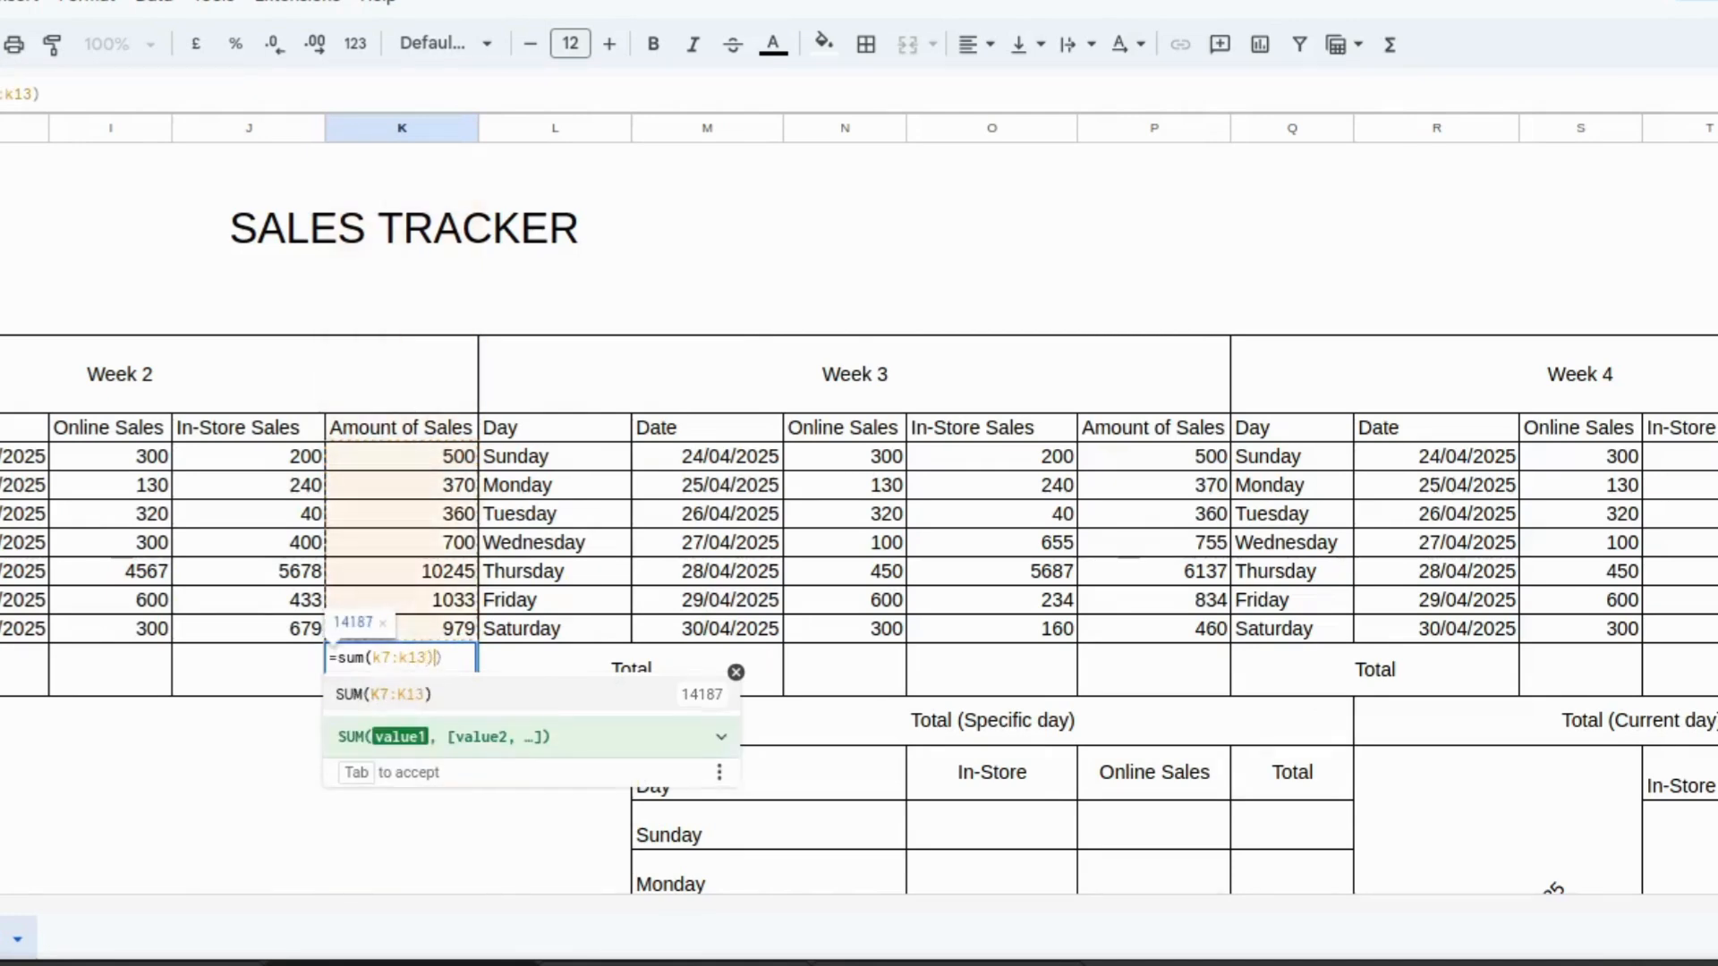
key(Return)
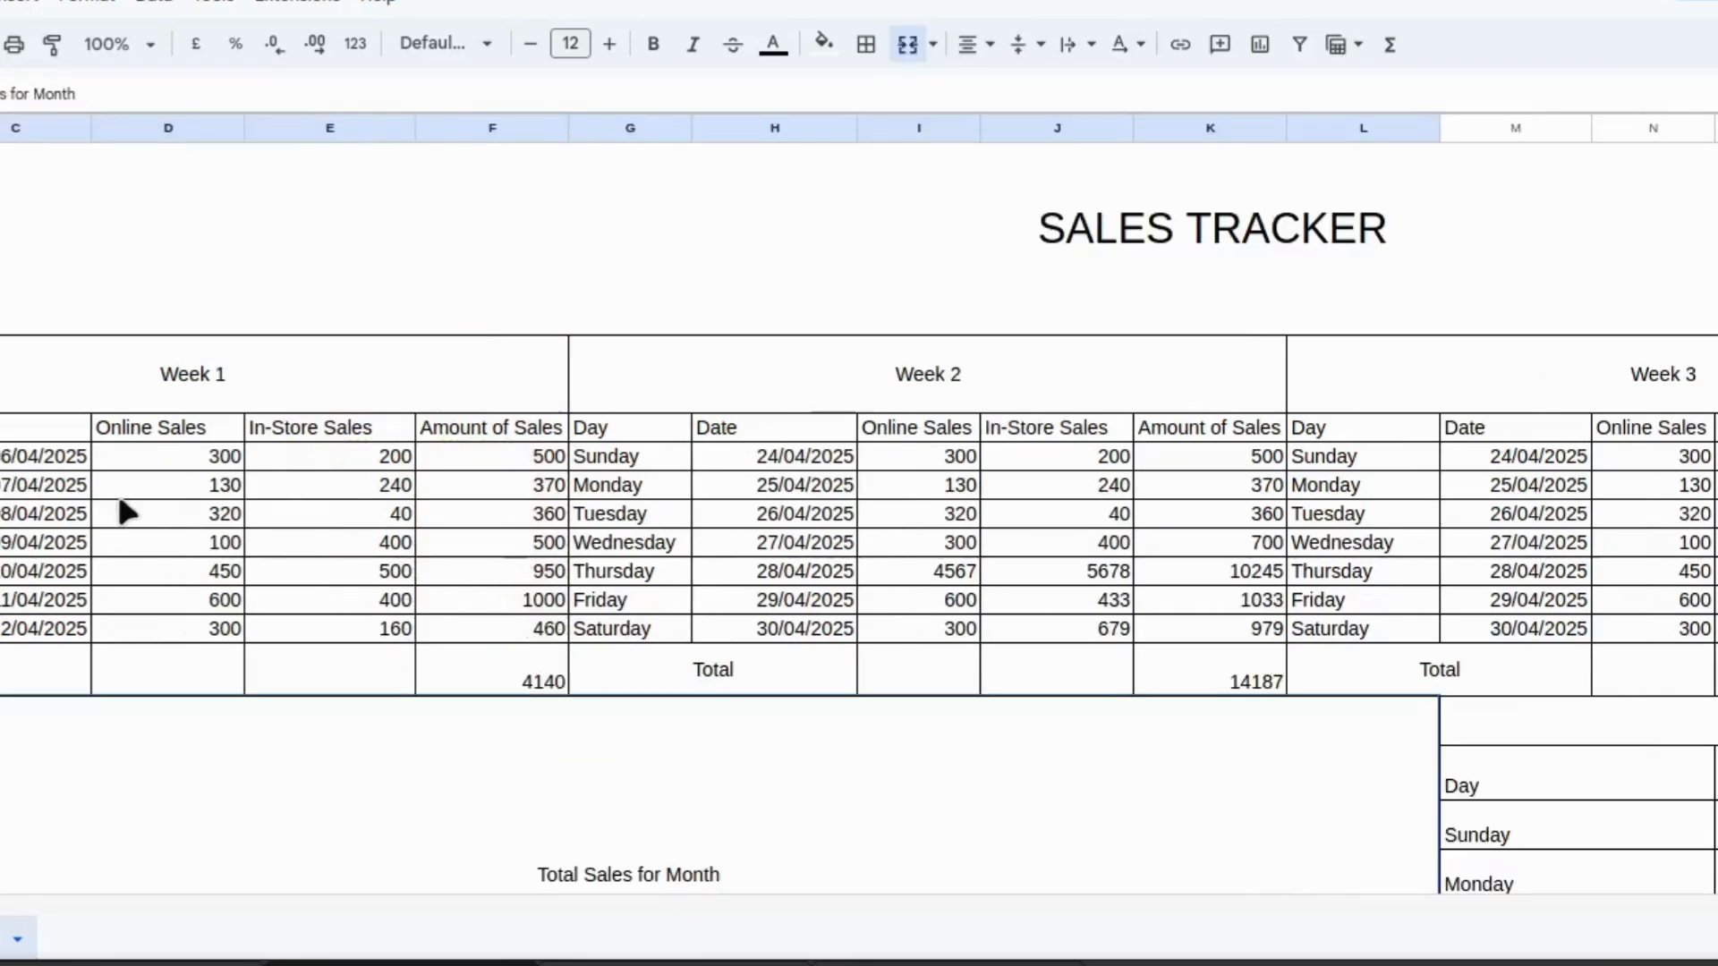
Total the Week 3 Amount of Sales column with =sum(p7:p13) in its Total cell.
click(1670, 671)
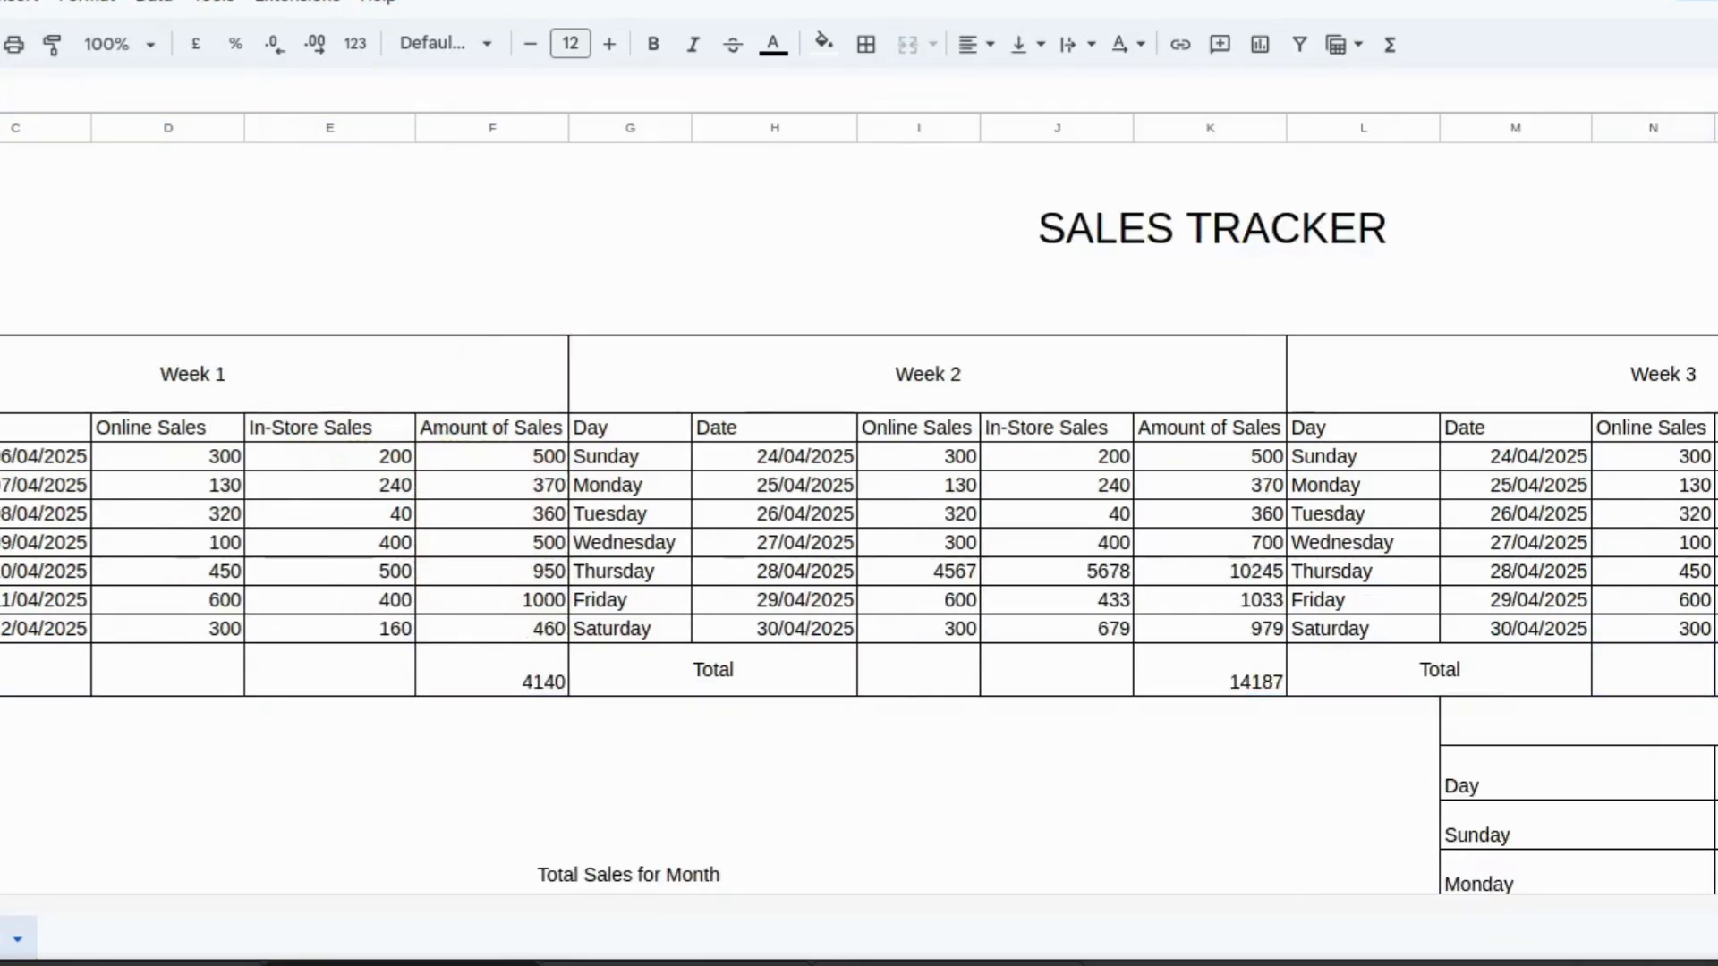
scroll(1593, 680, right, 5)
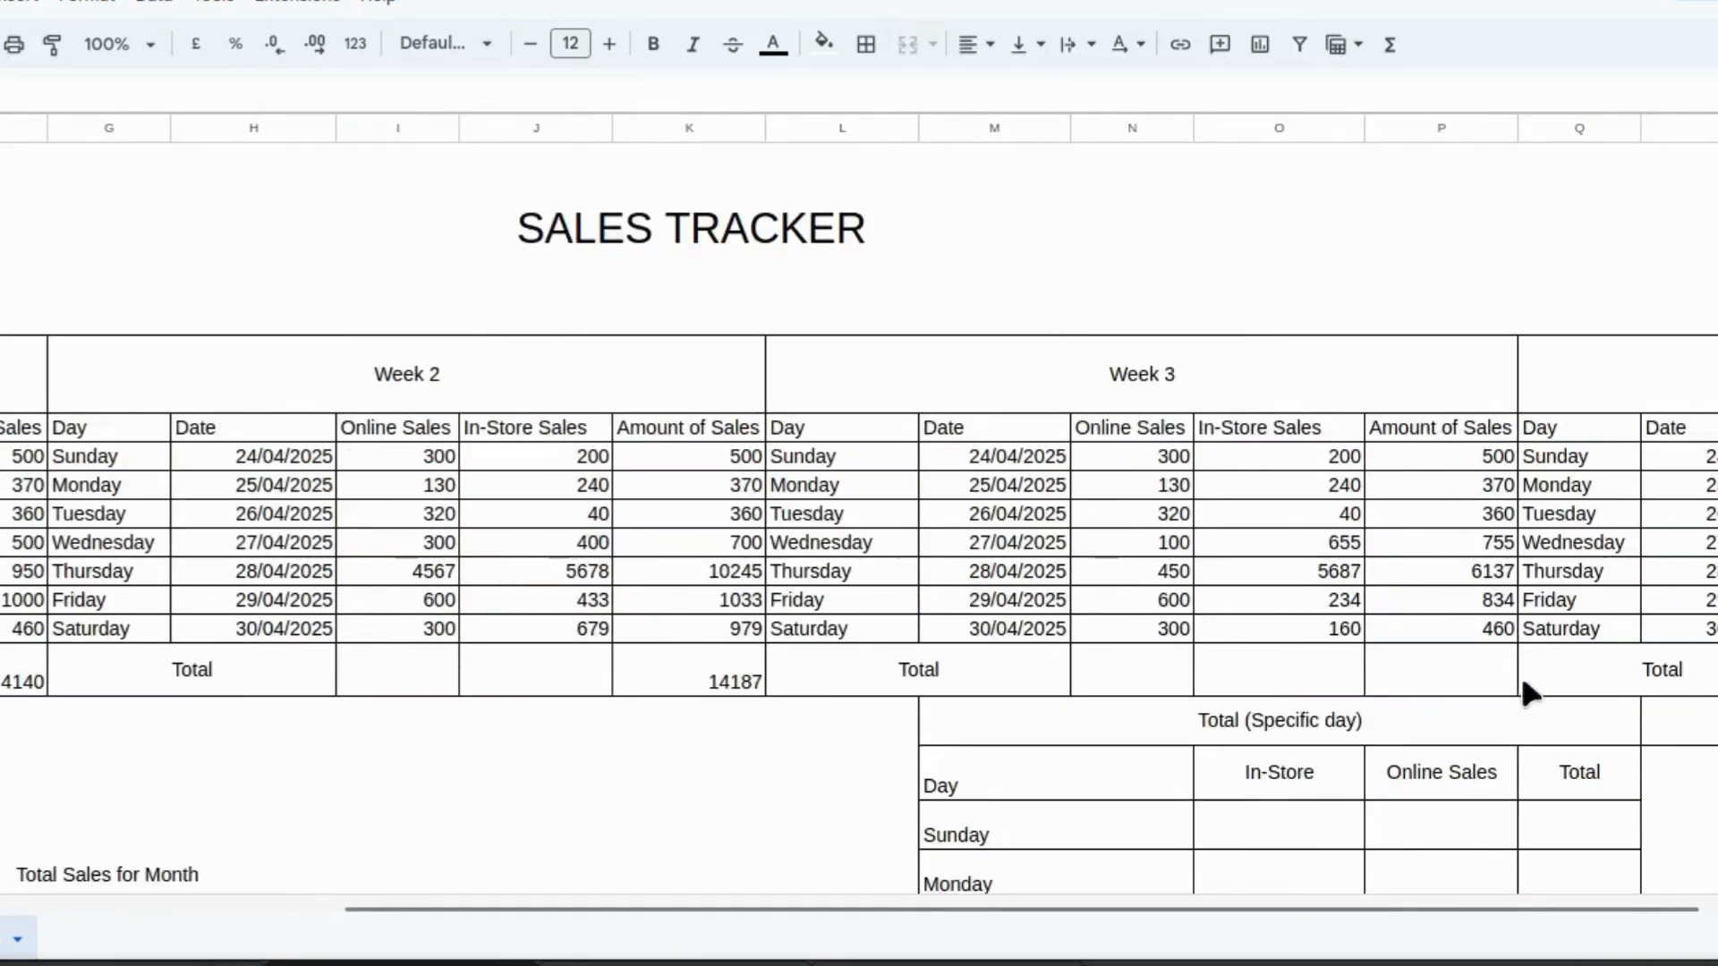
click(1442, 670)
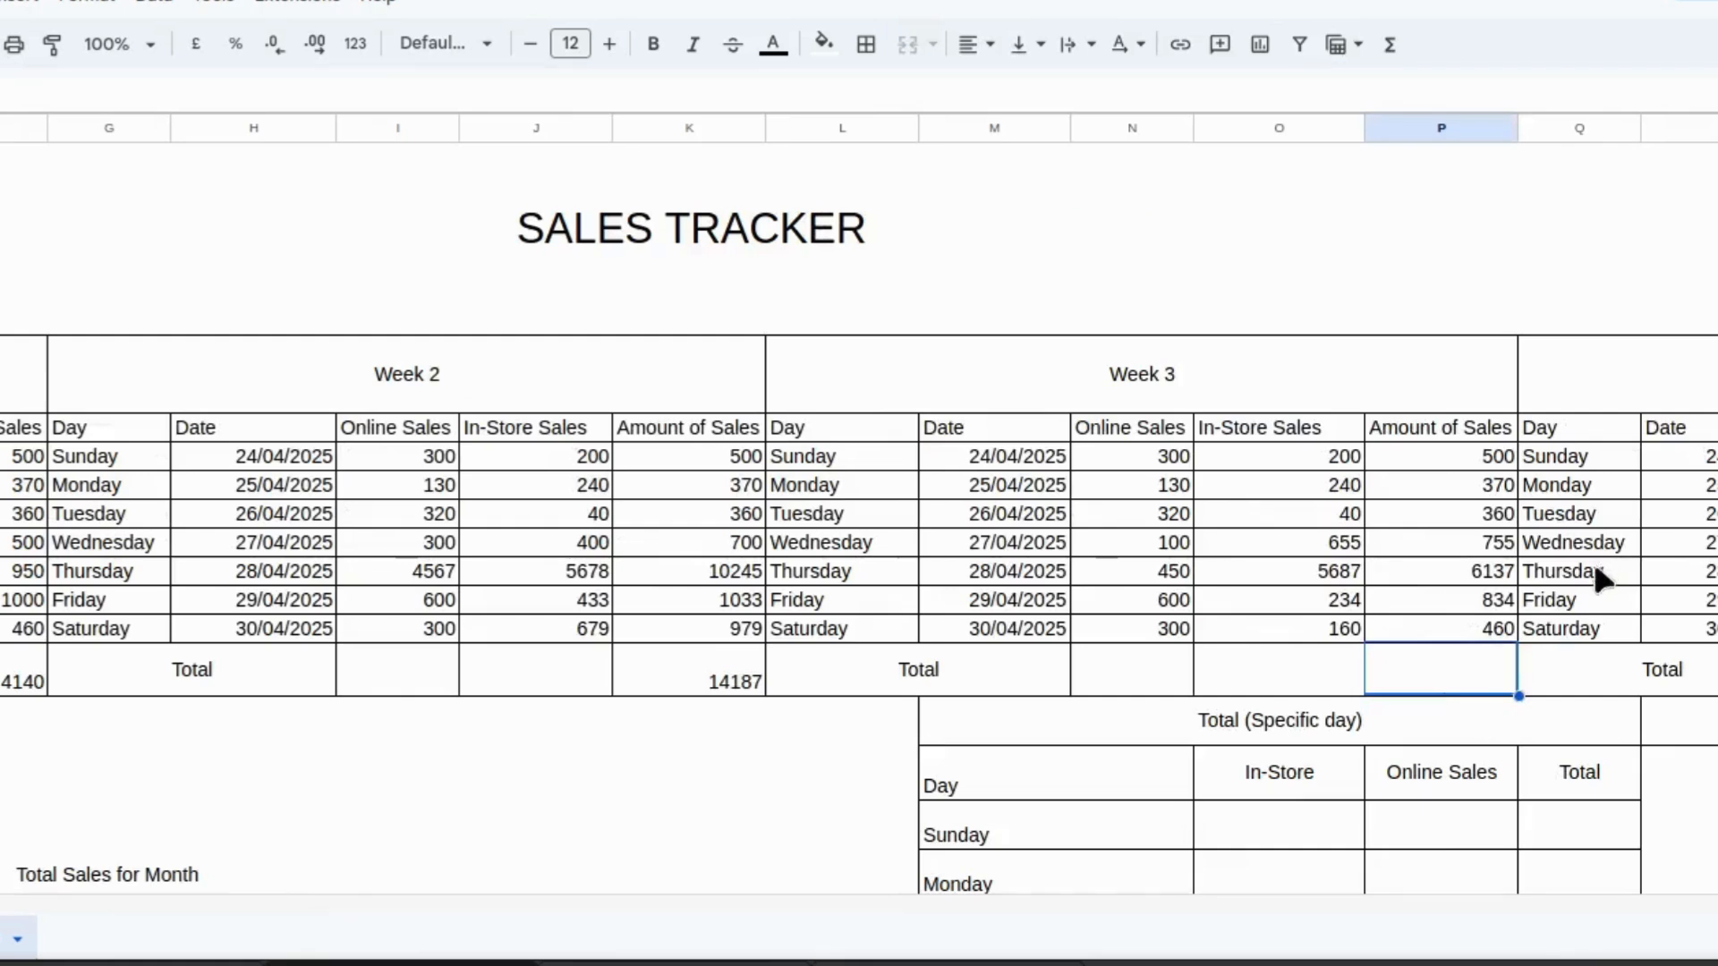
text(=sum)
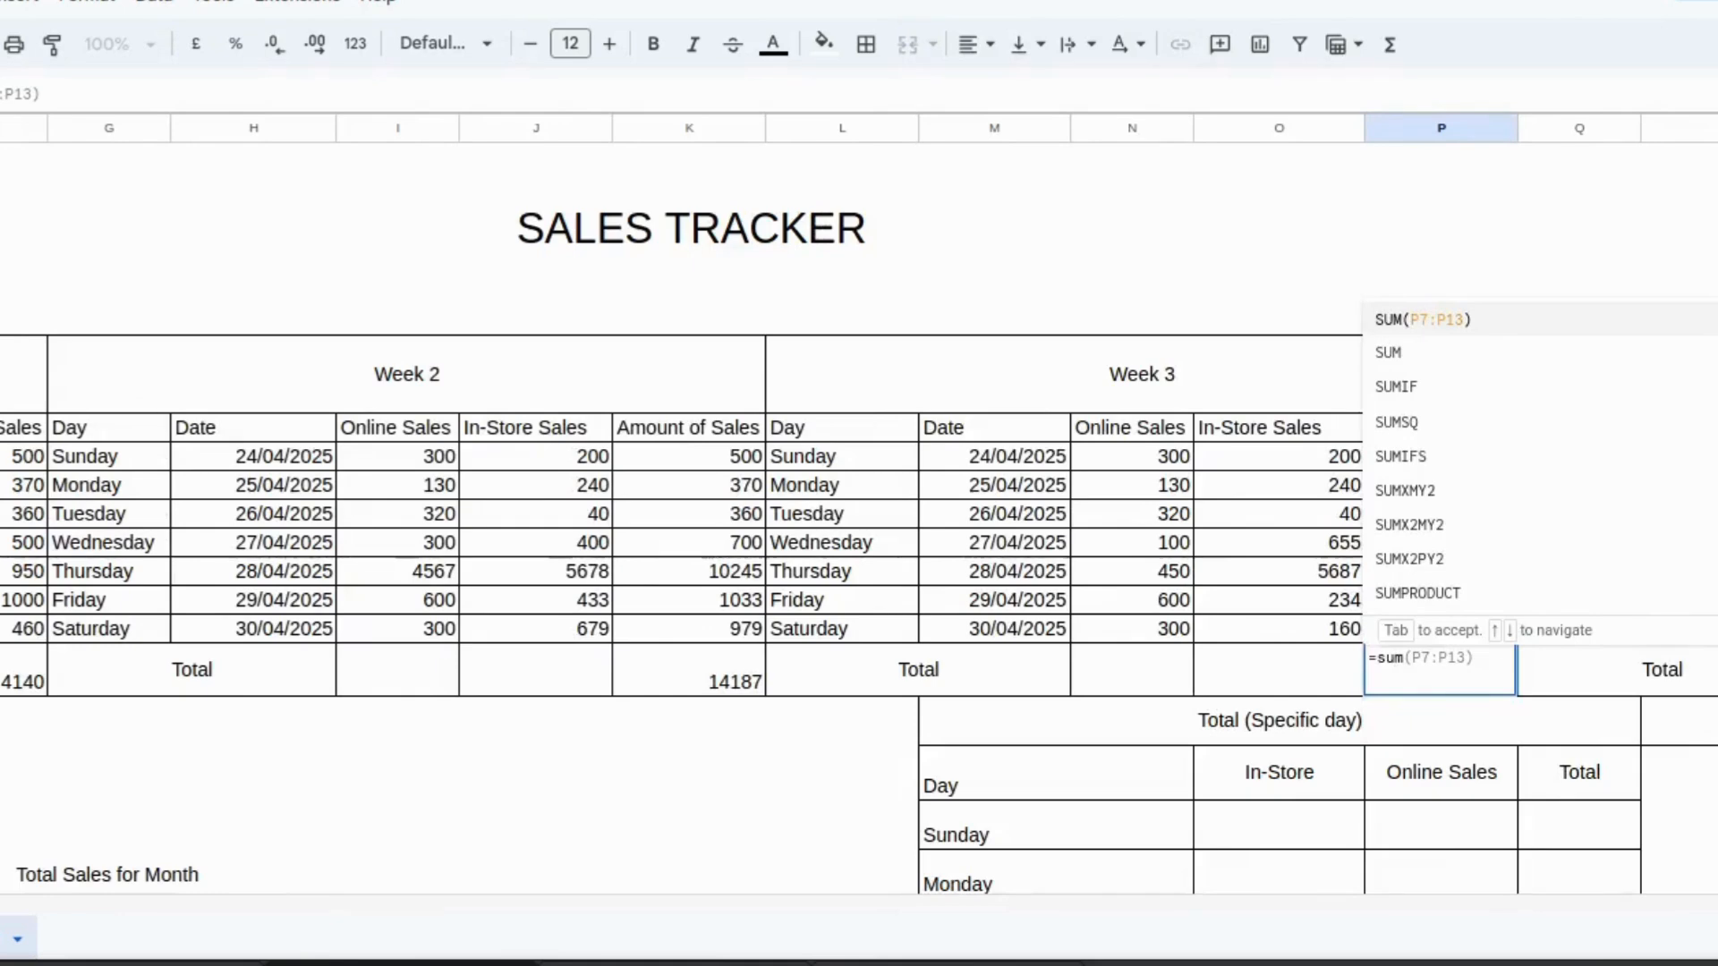
text(p7)
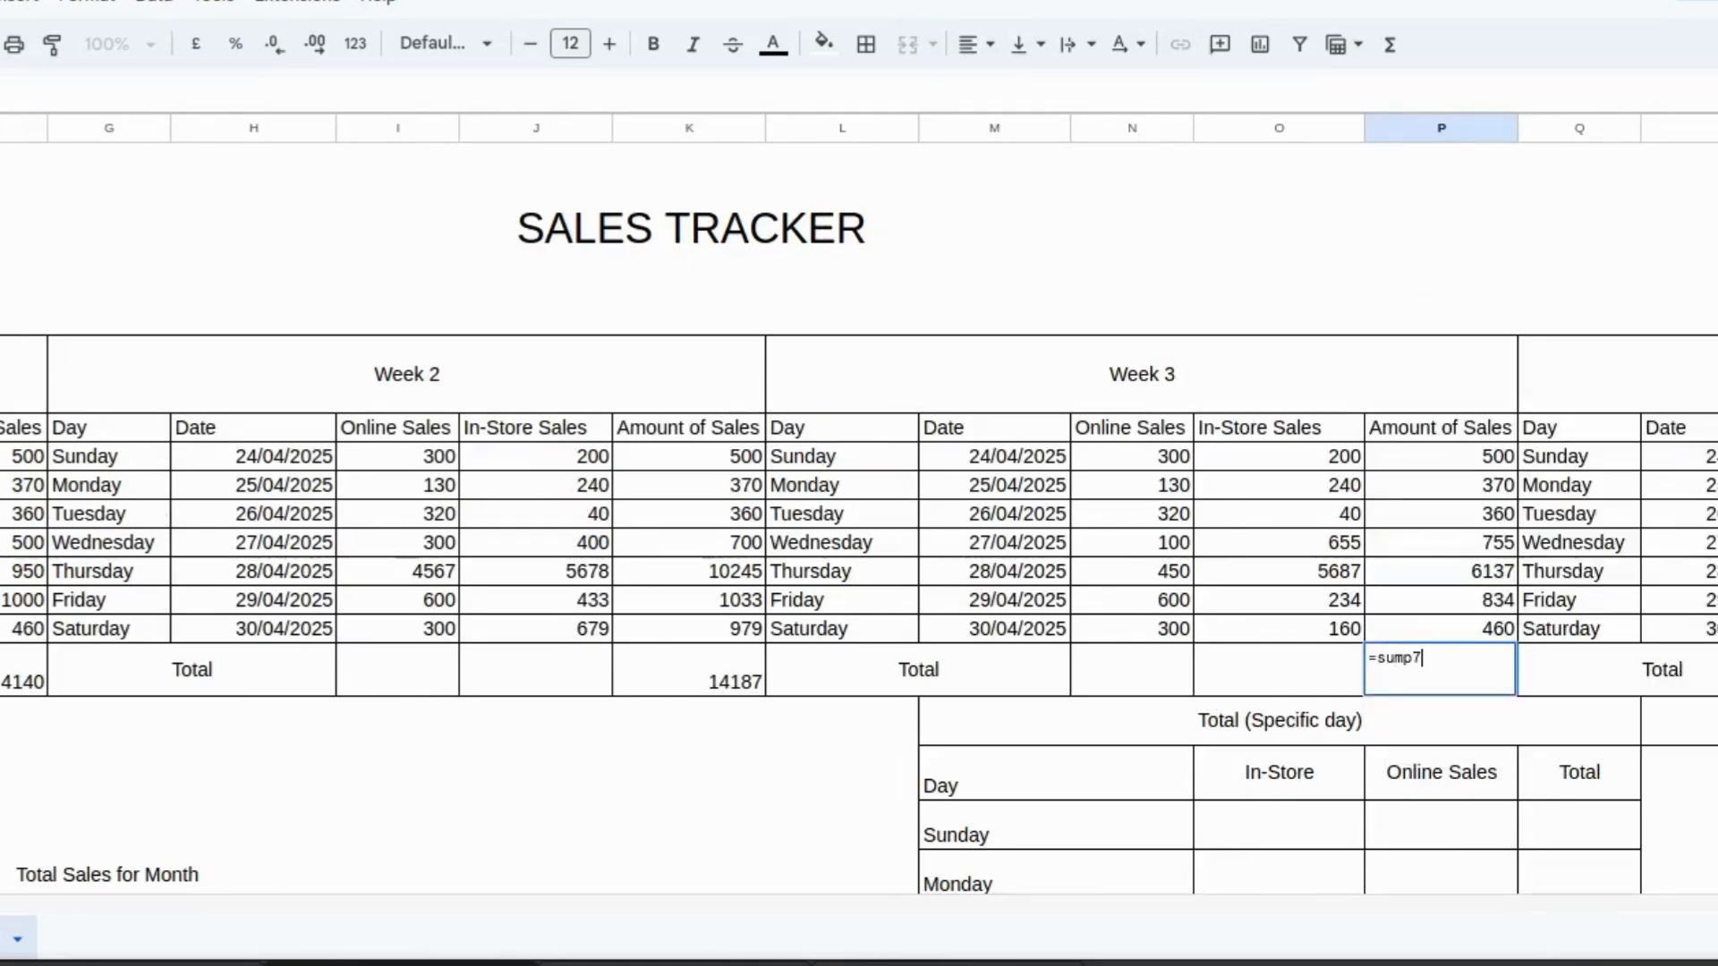
key(BackSpace)
key(BackSpace)
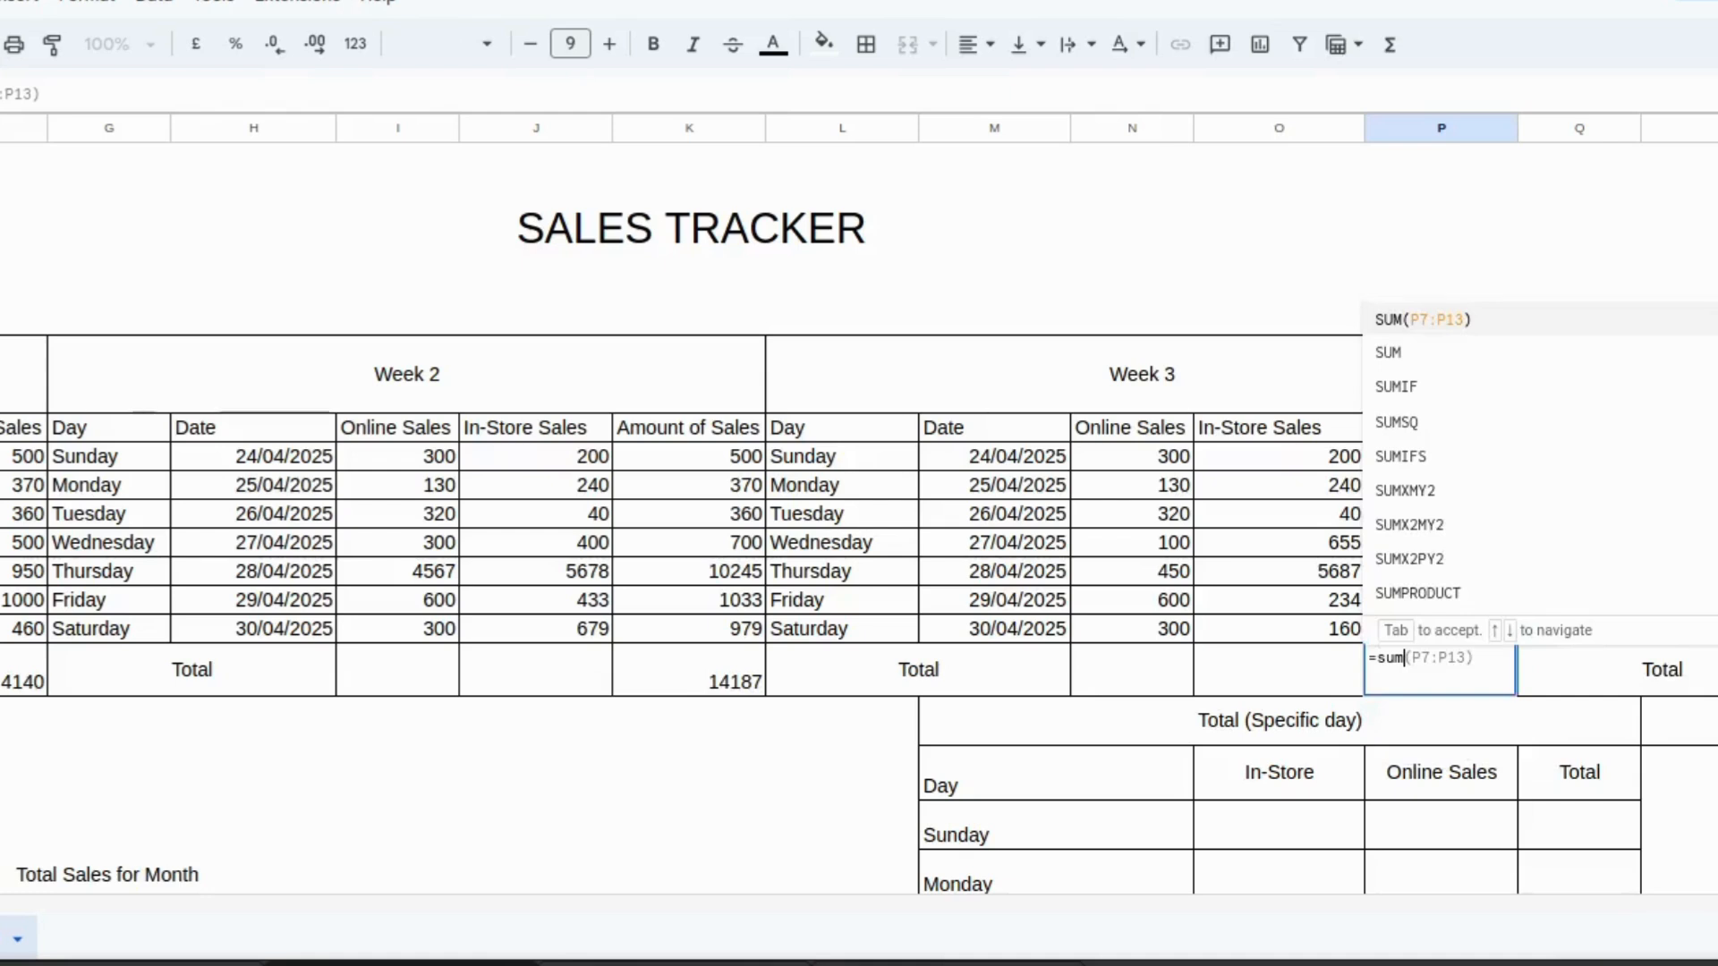
text((p)
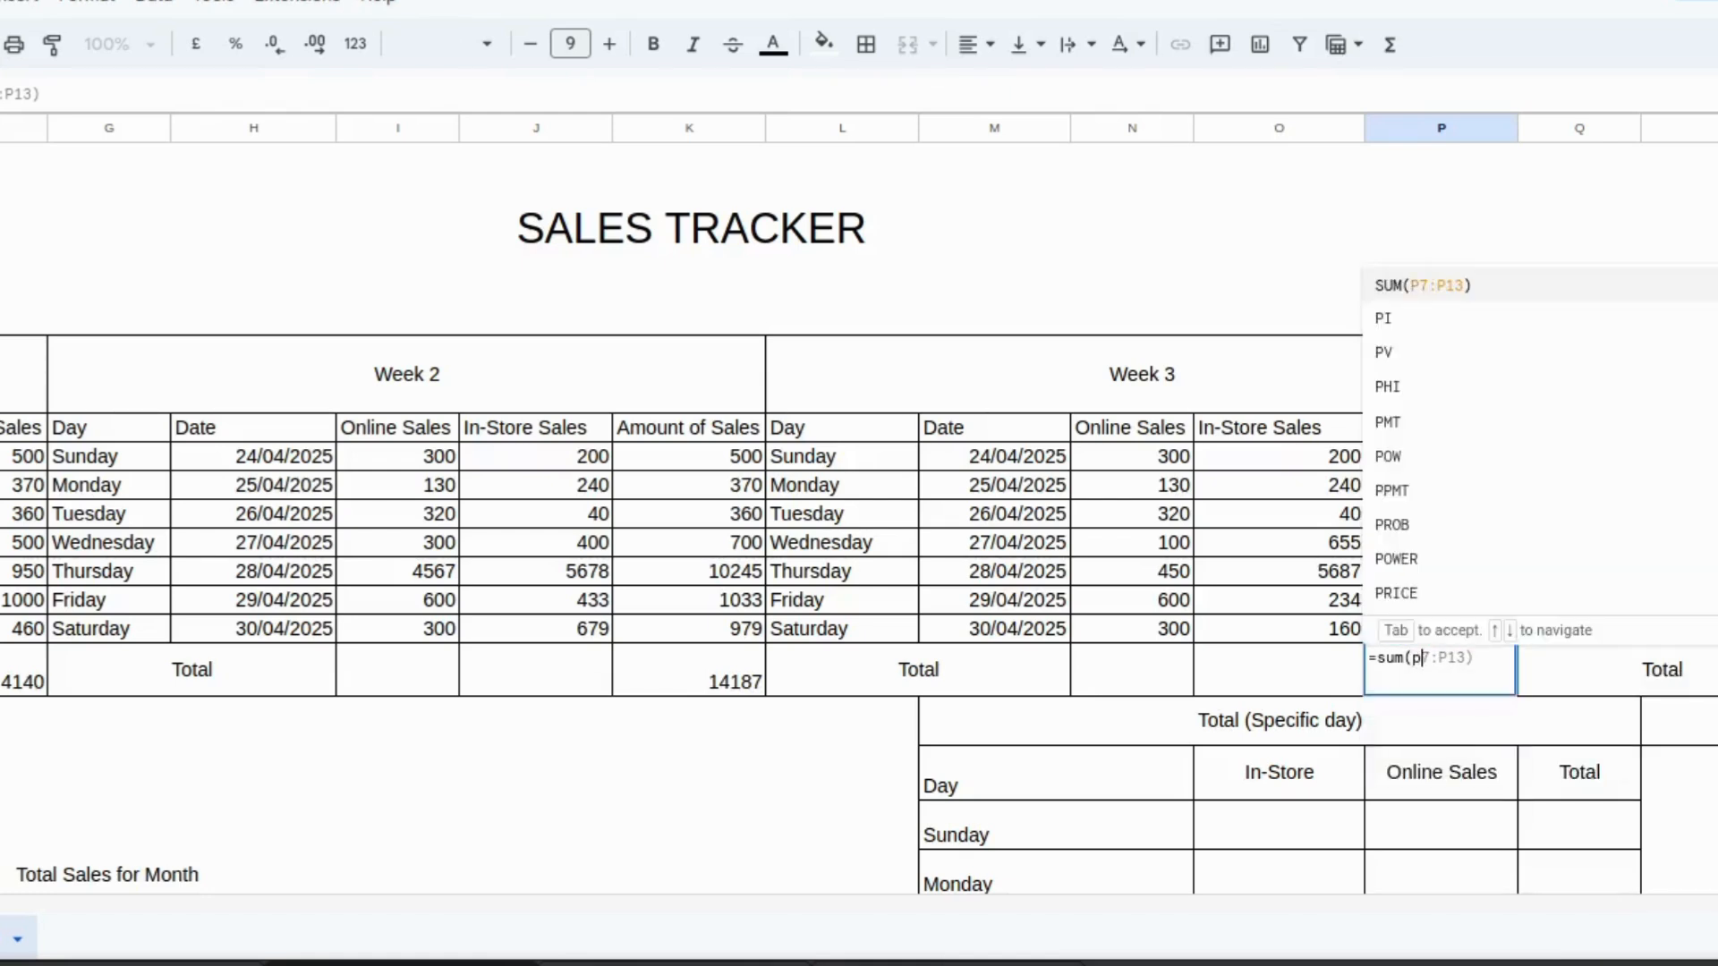
text(7)
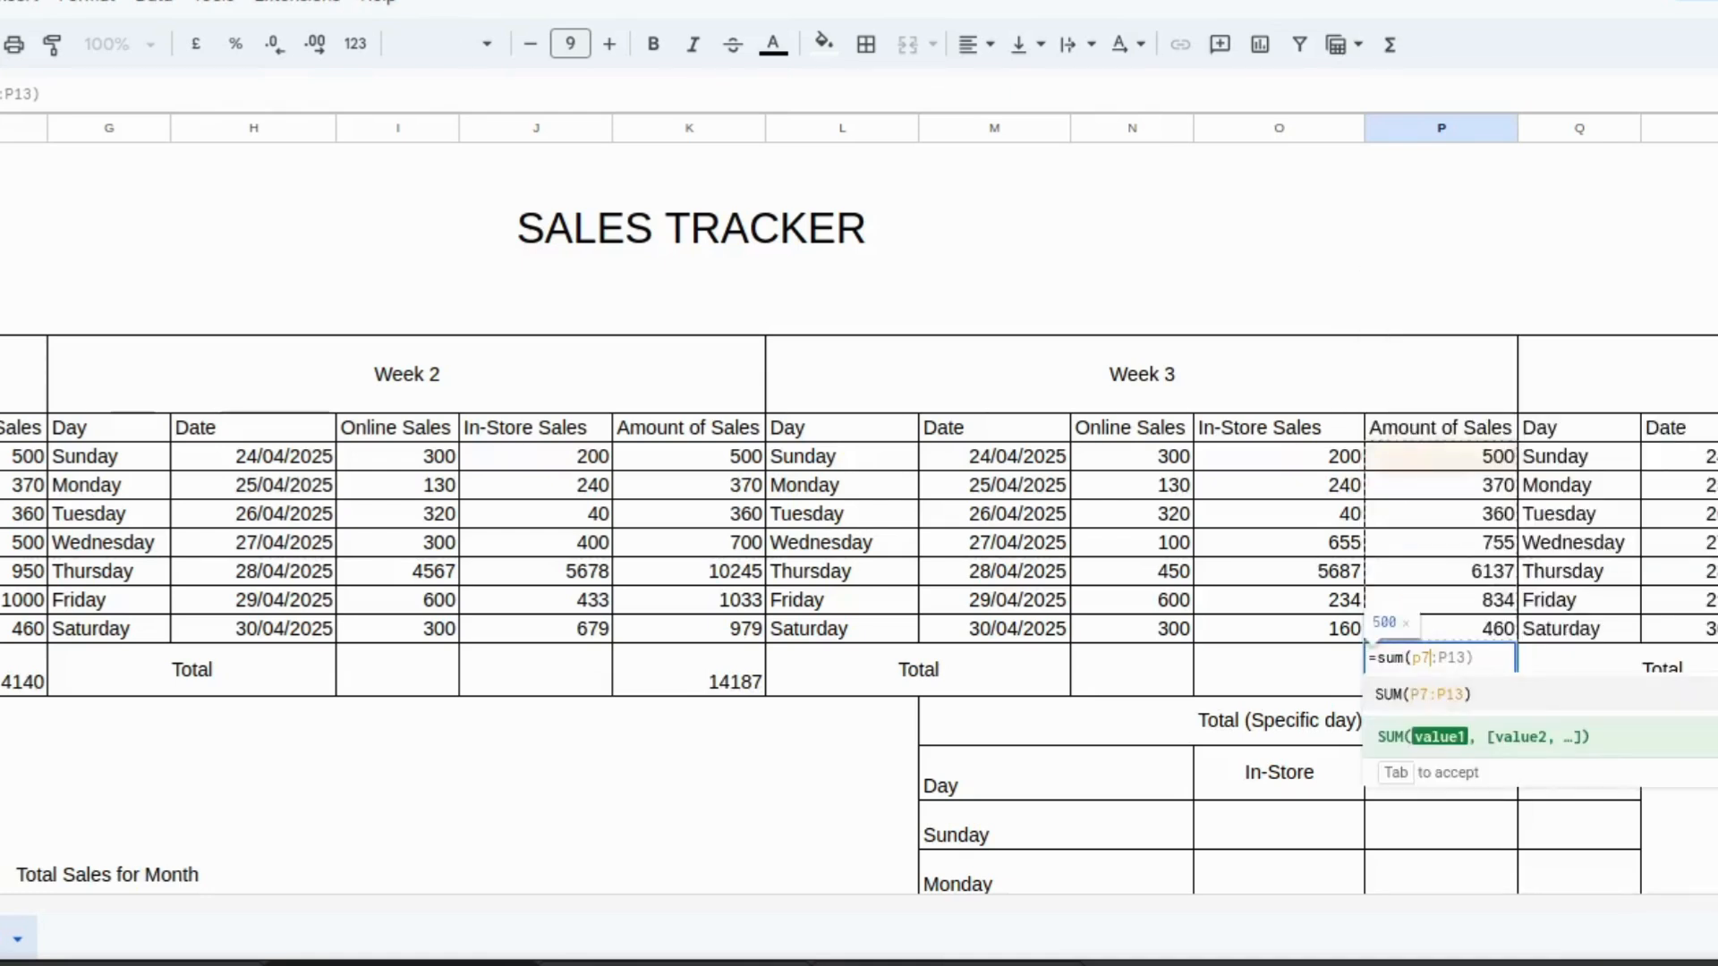
text(:p)
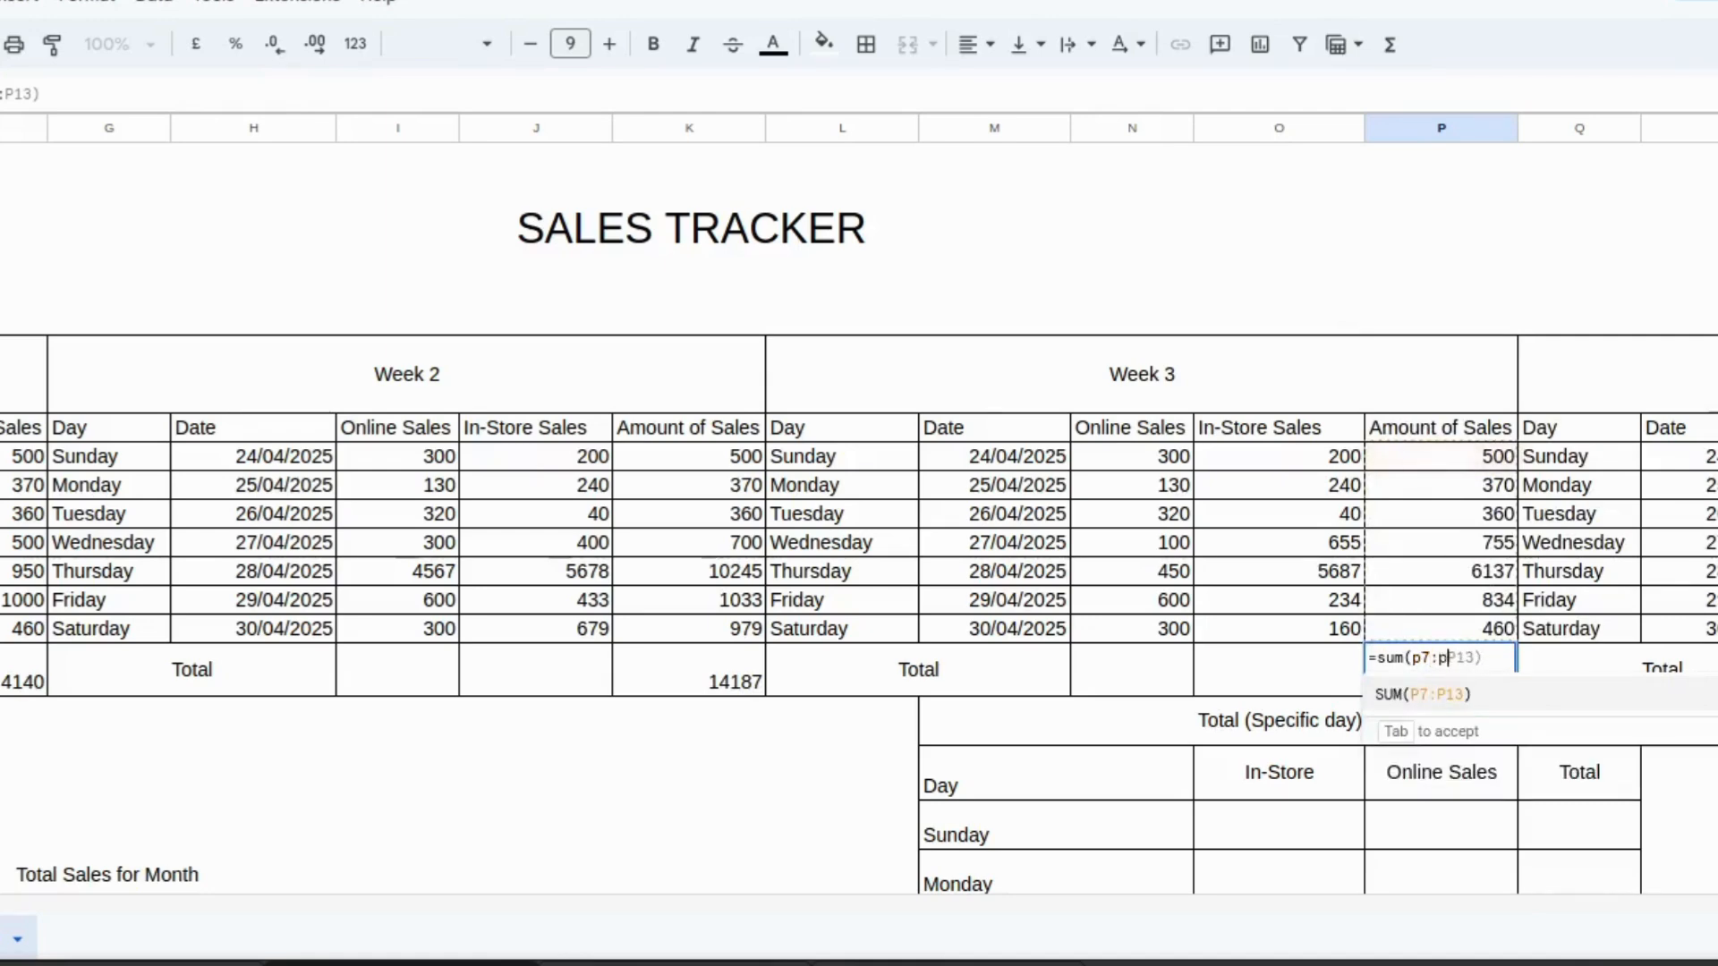
text(13)
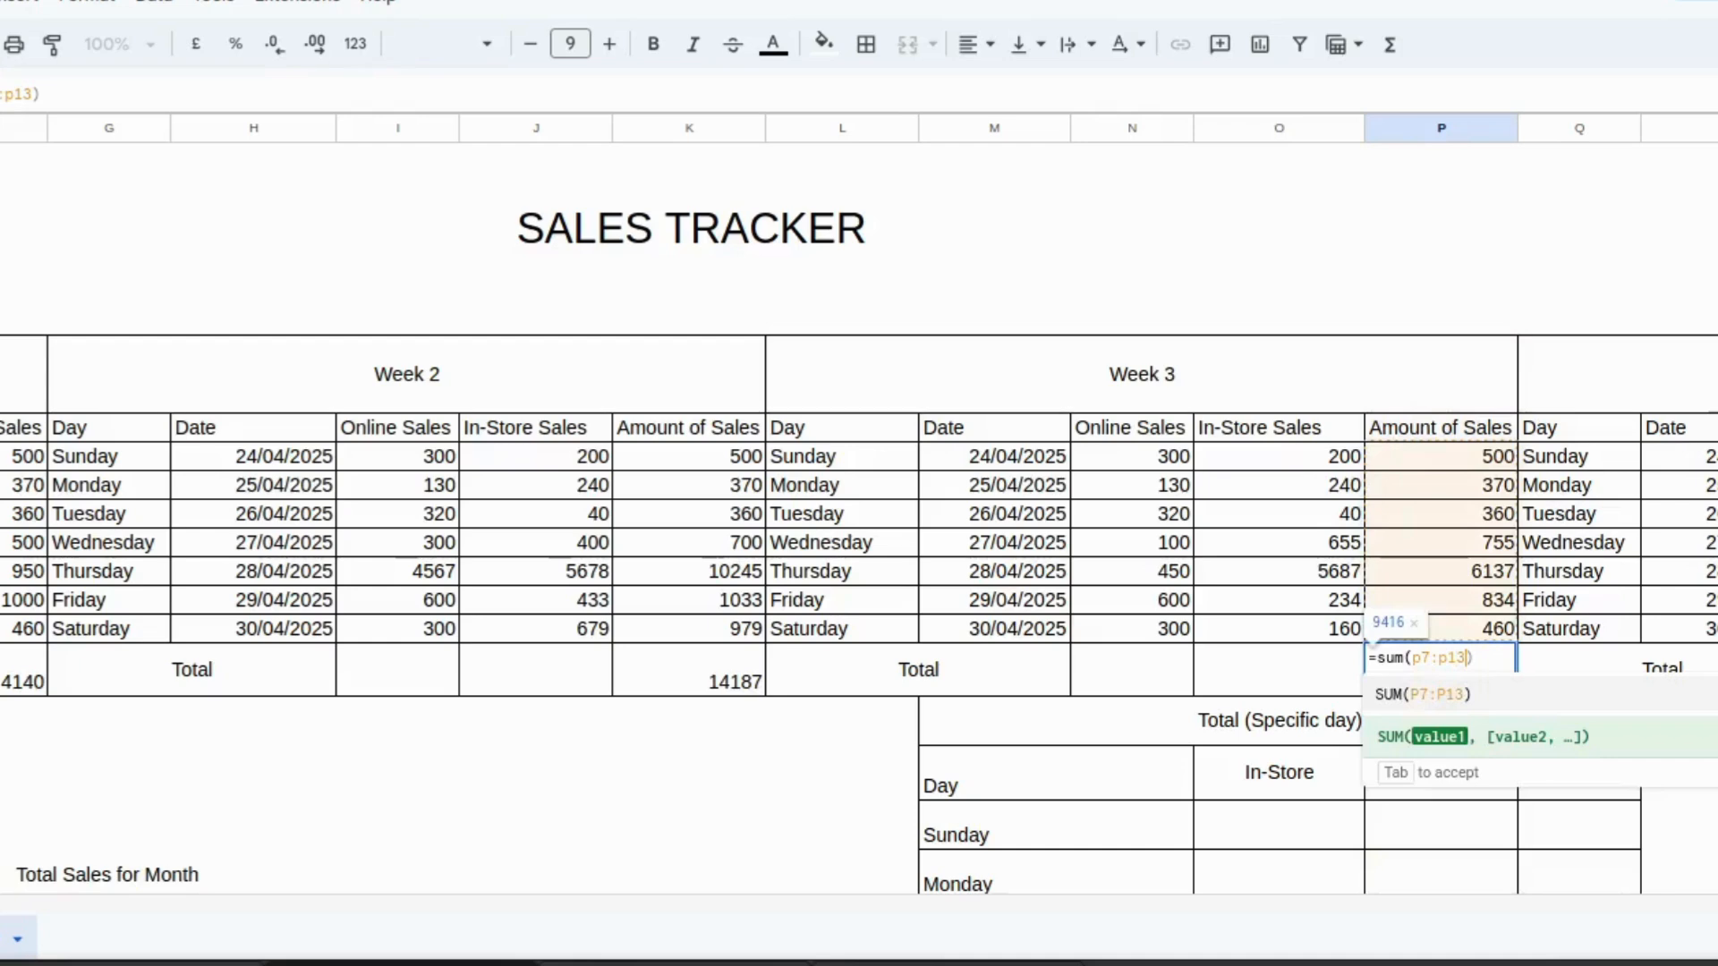
key(Return)
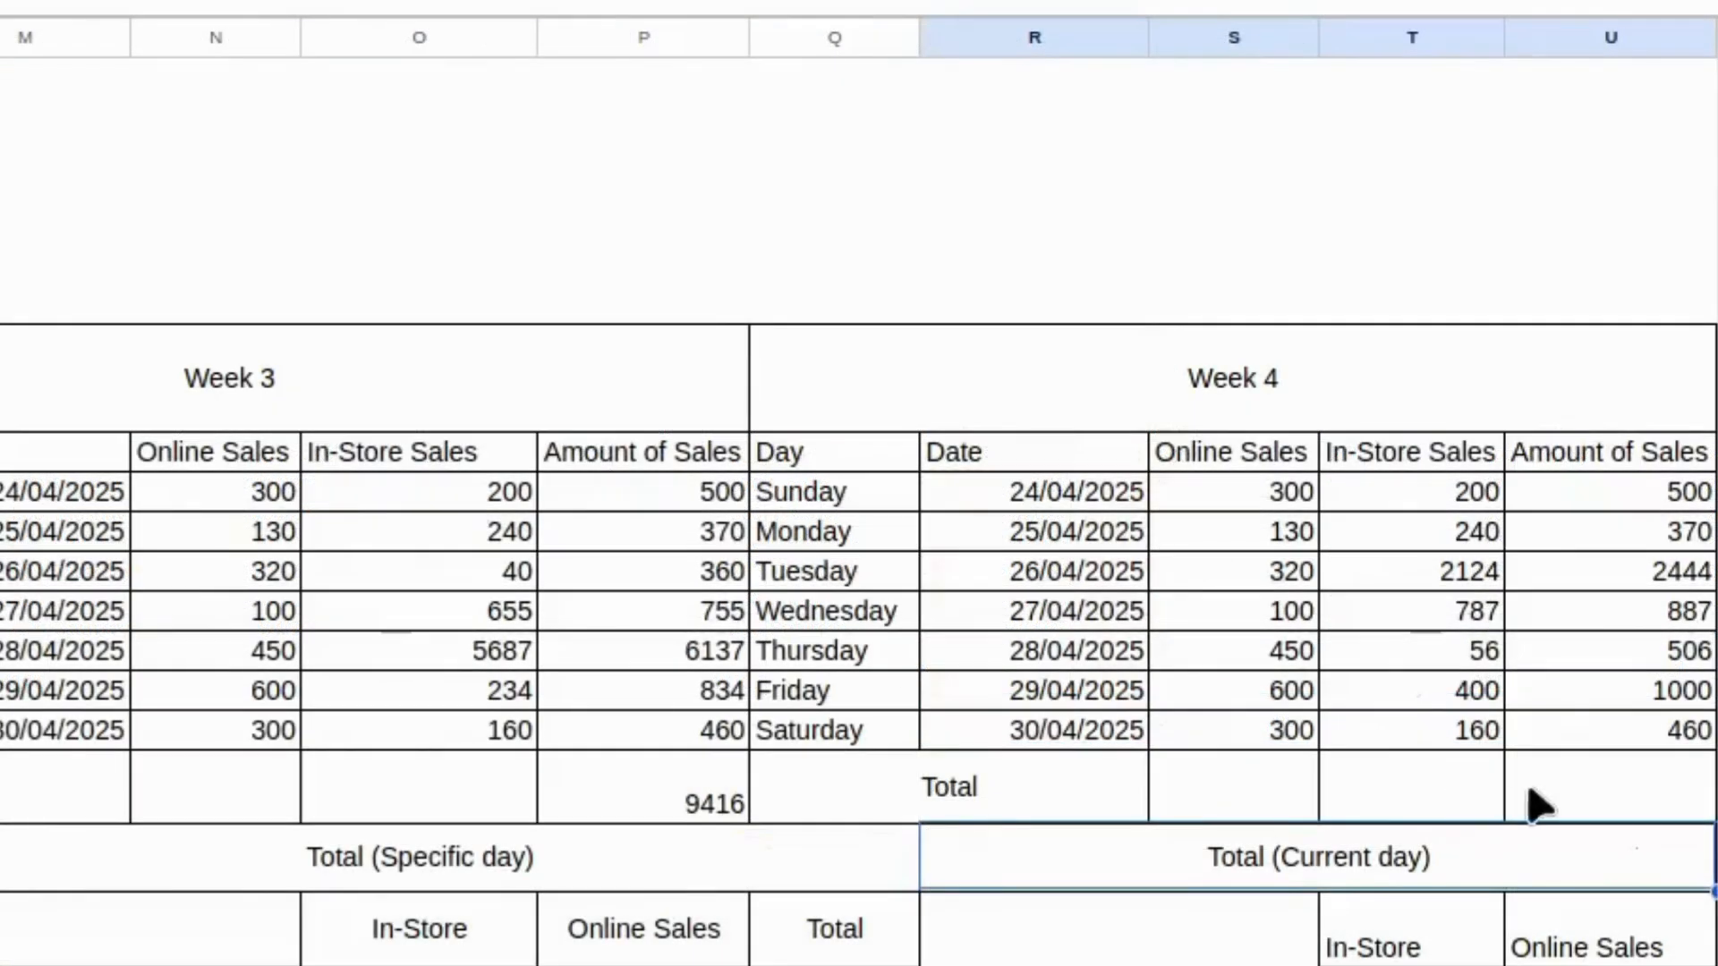
Total the Week 4 Amount of Sales column with =sum(u7:u13) in its Total cell.
click(1562, 796)
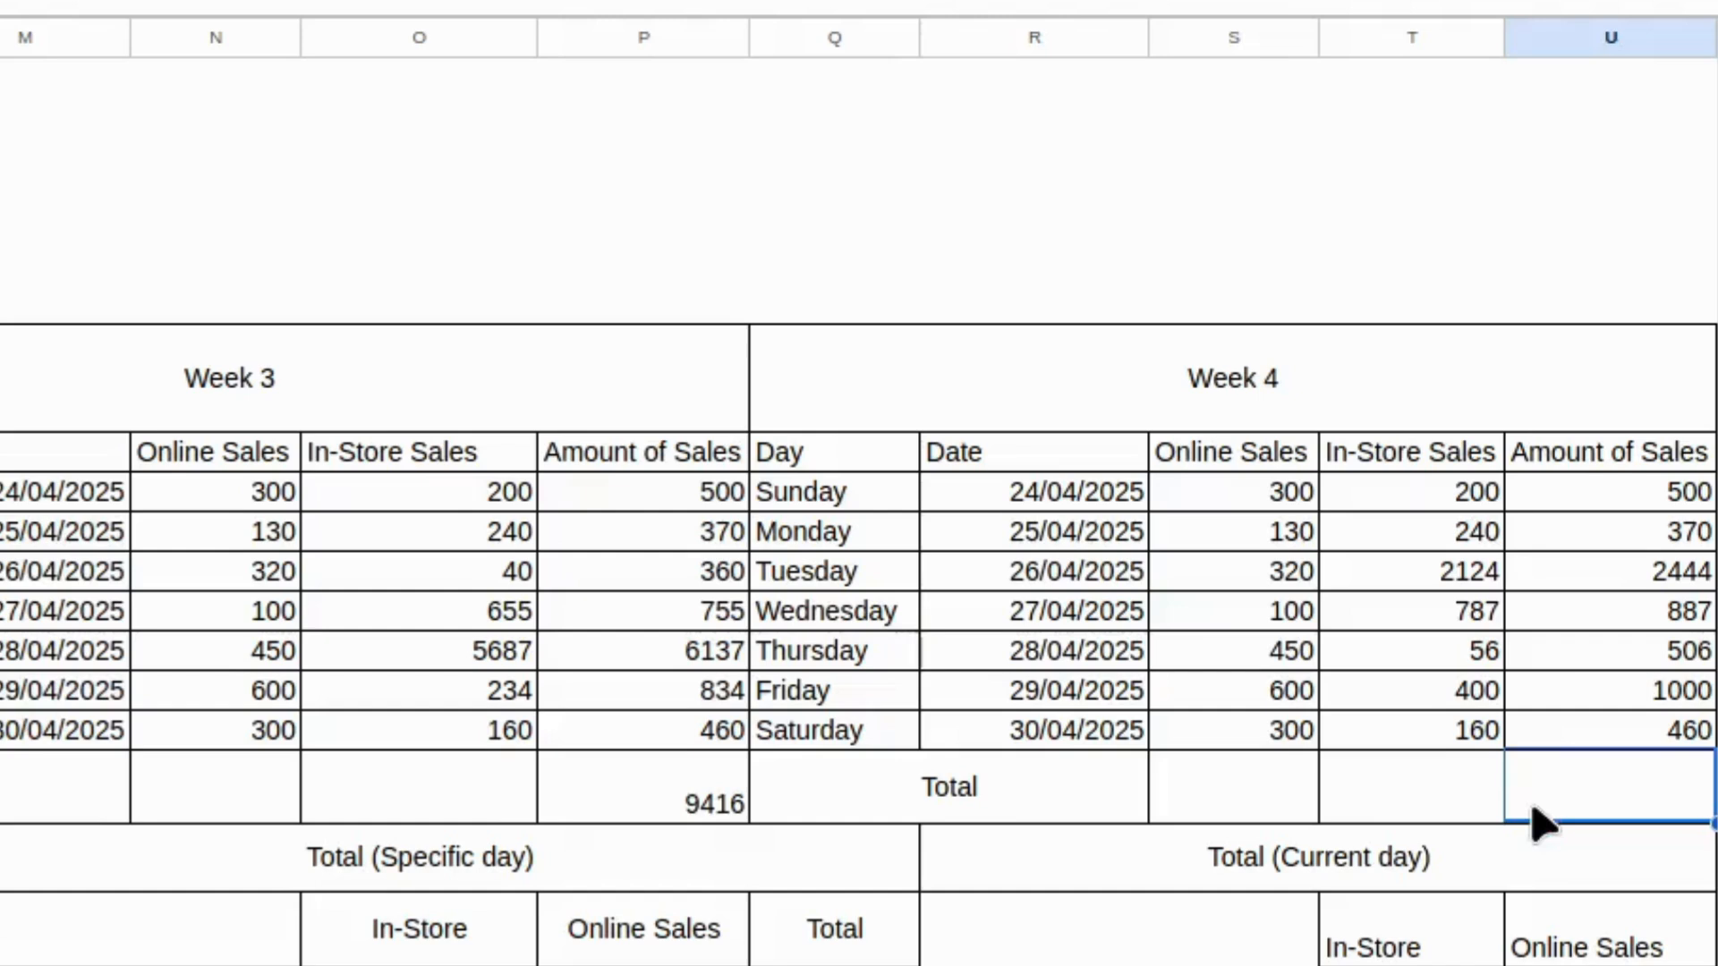
text(=s)
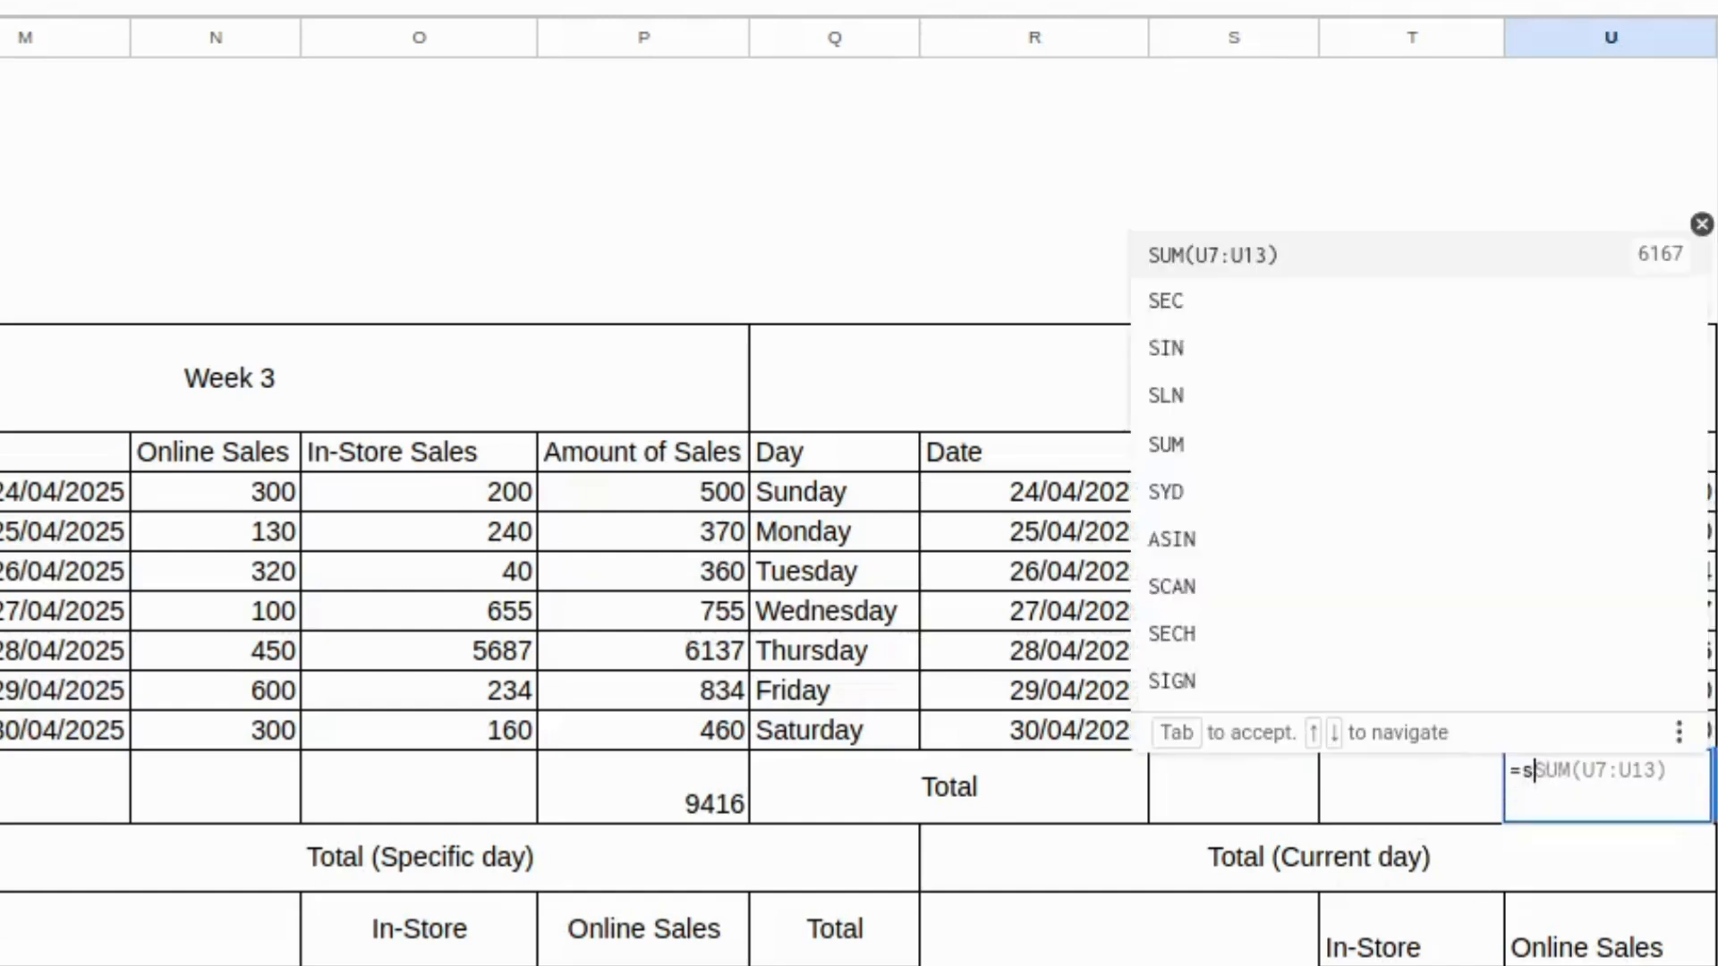
text(um()
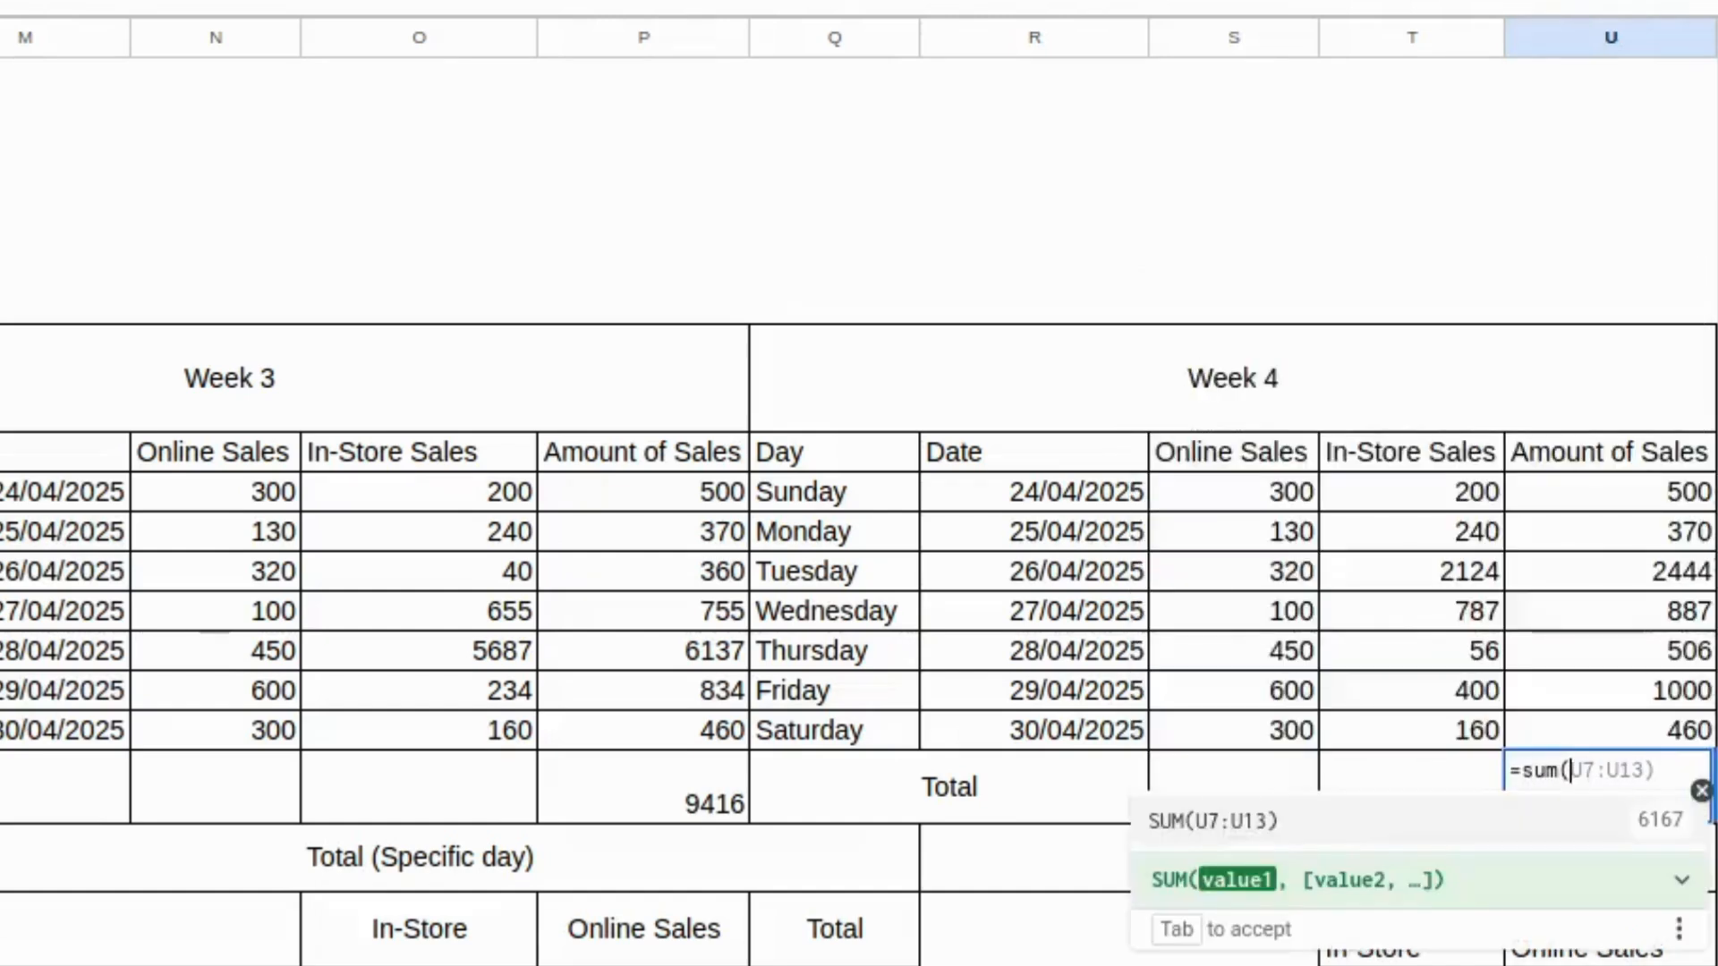
text(u)
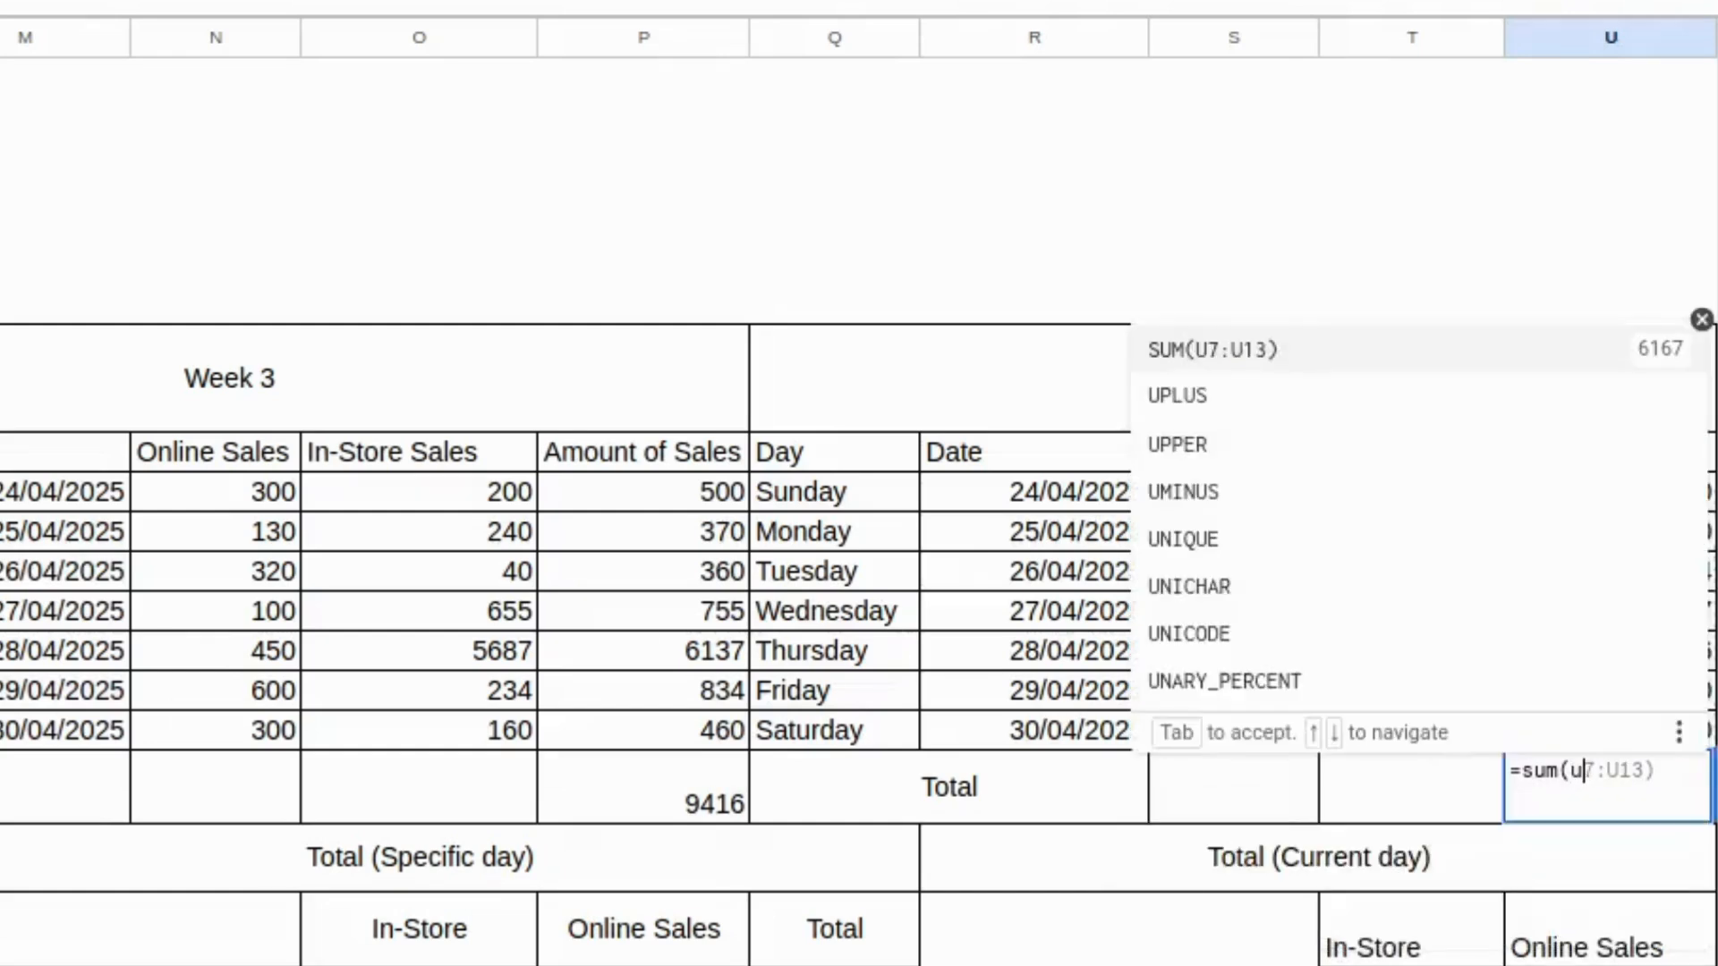
text(7)
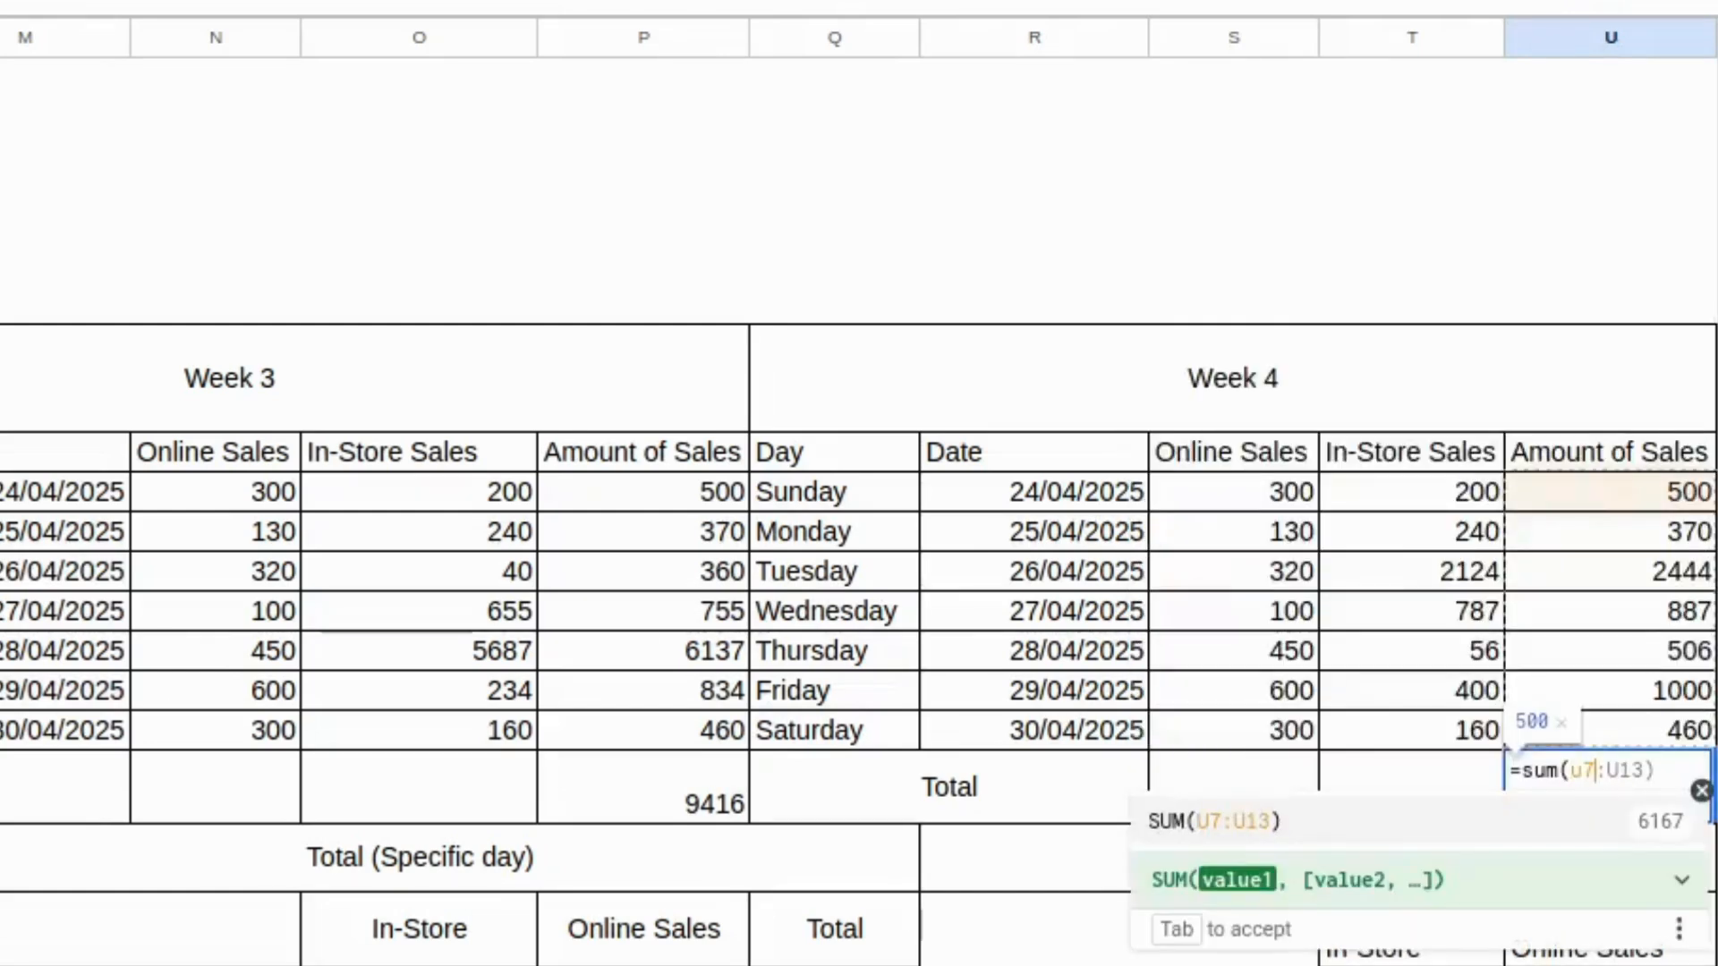
text(:)
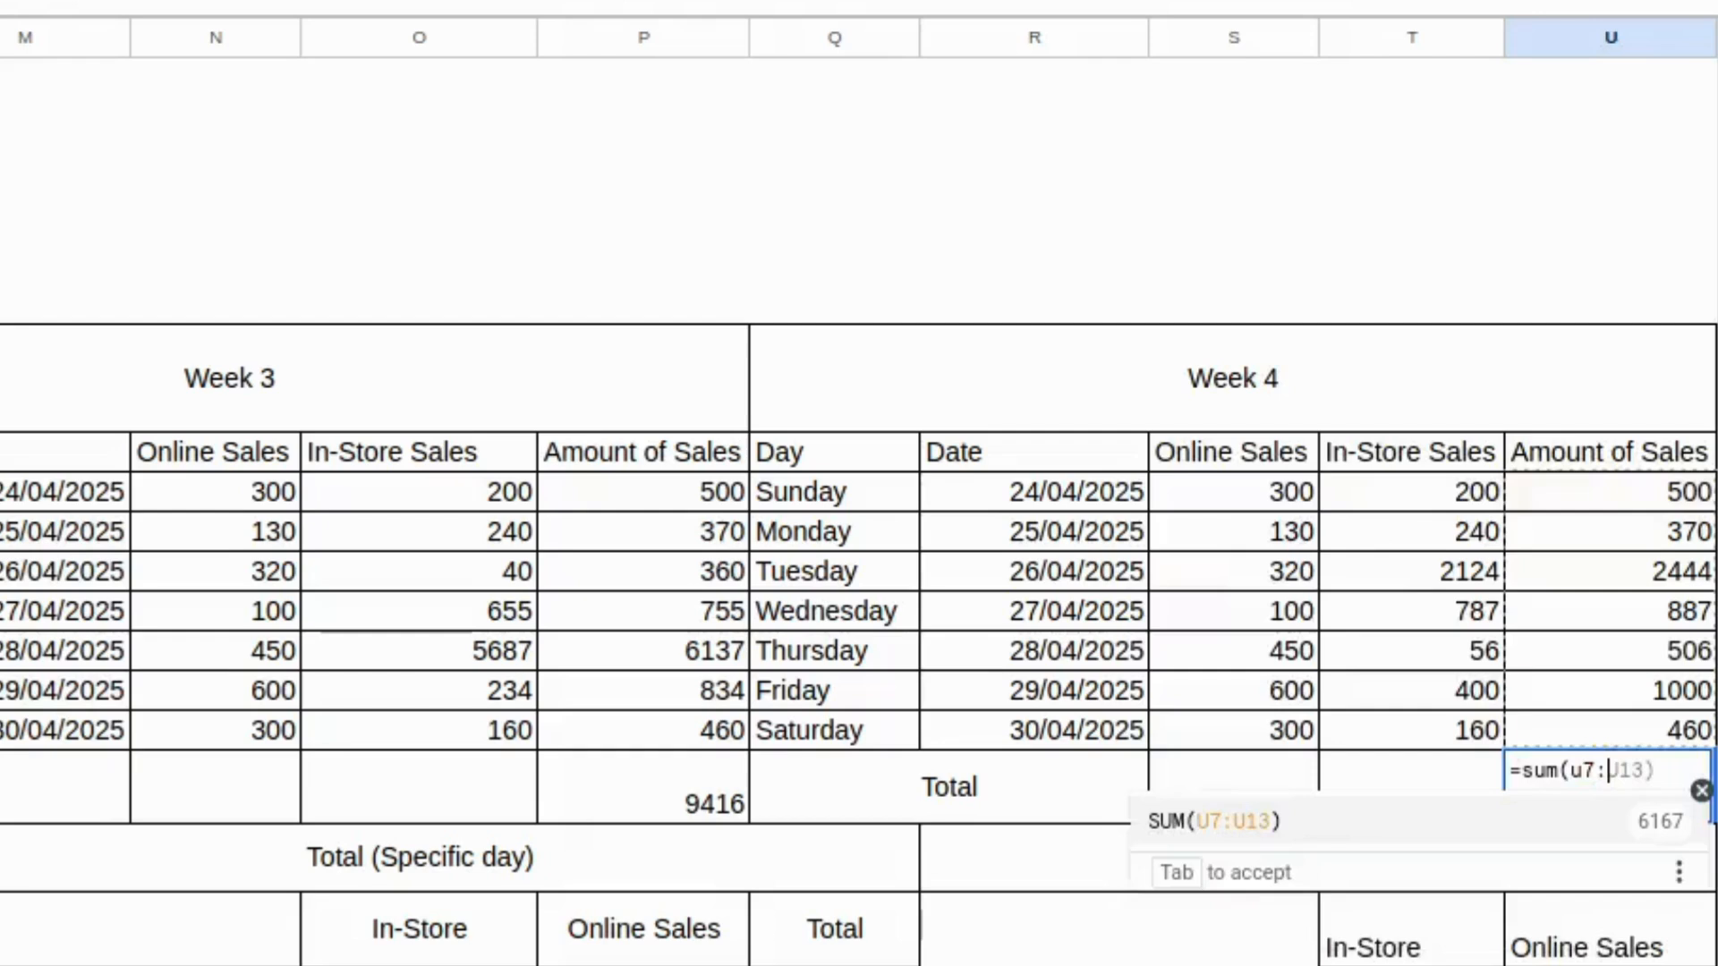
text(u13)
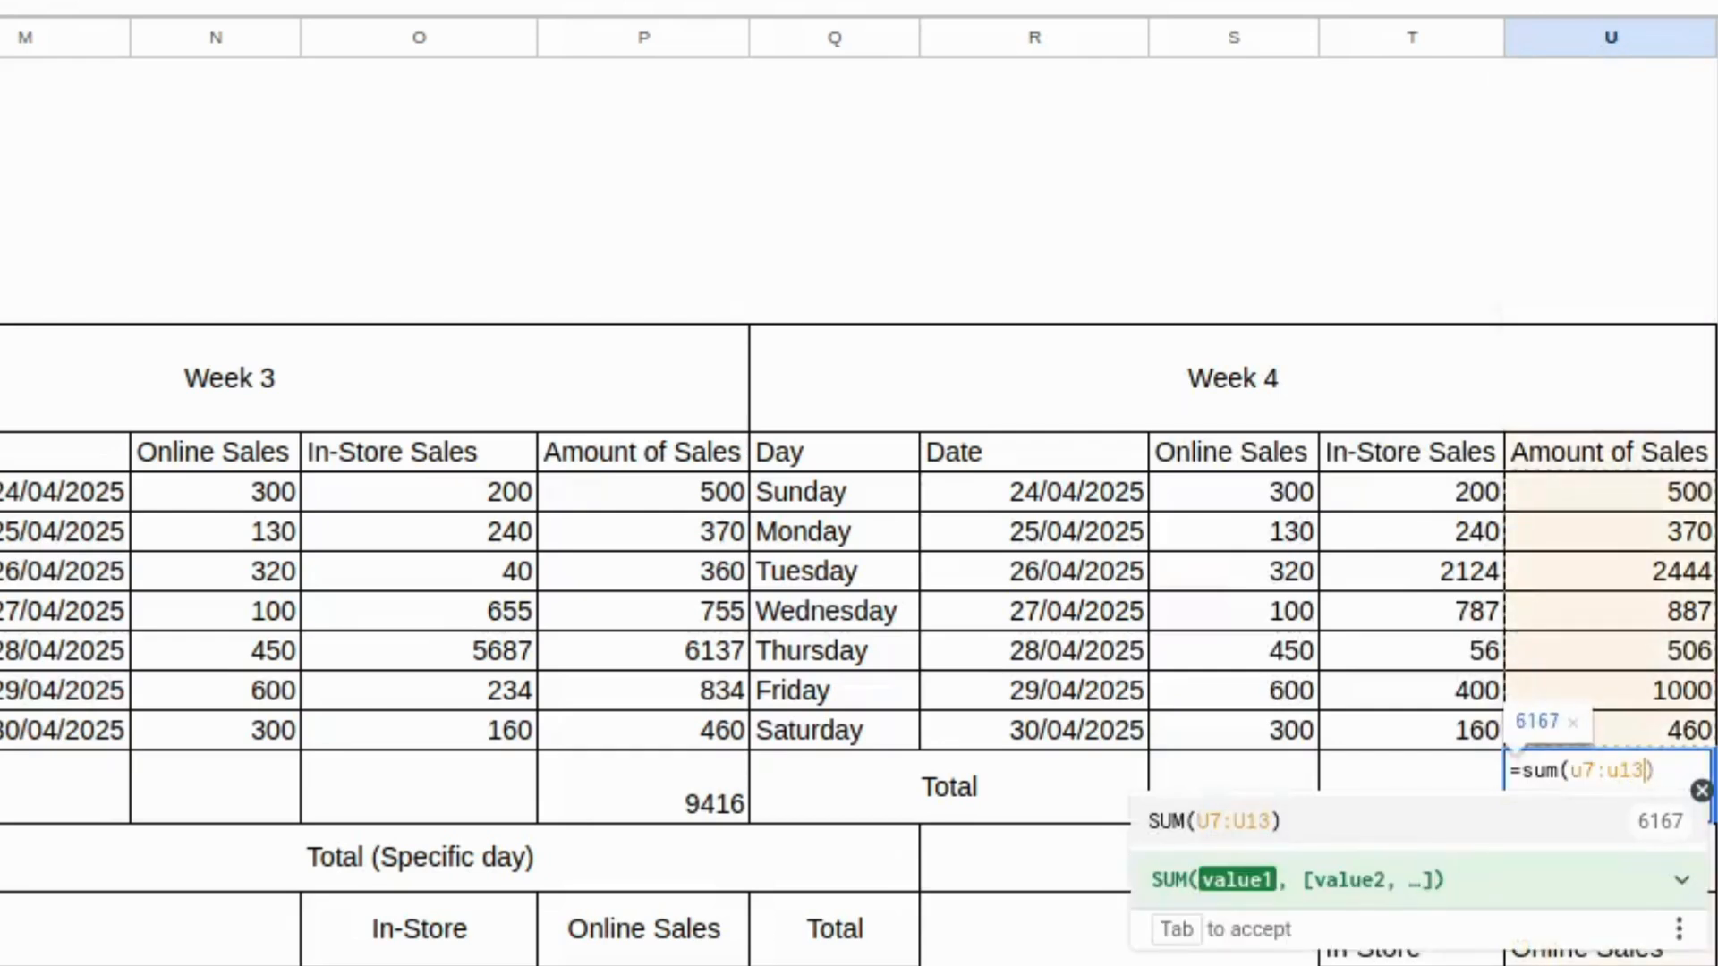
text())
key(Return)
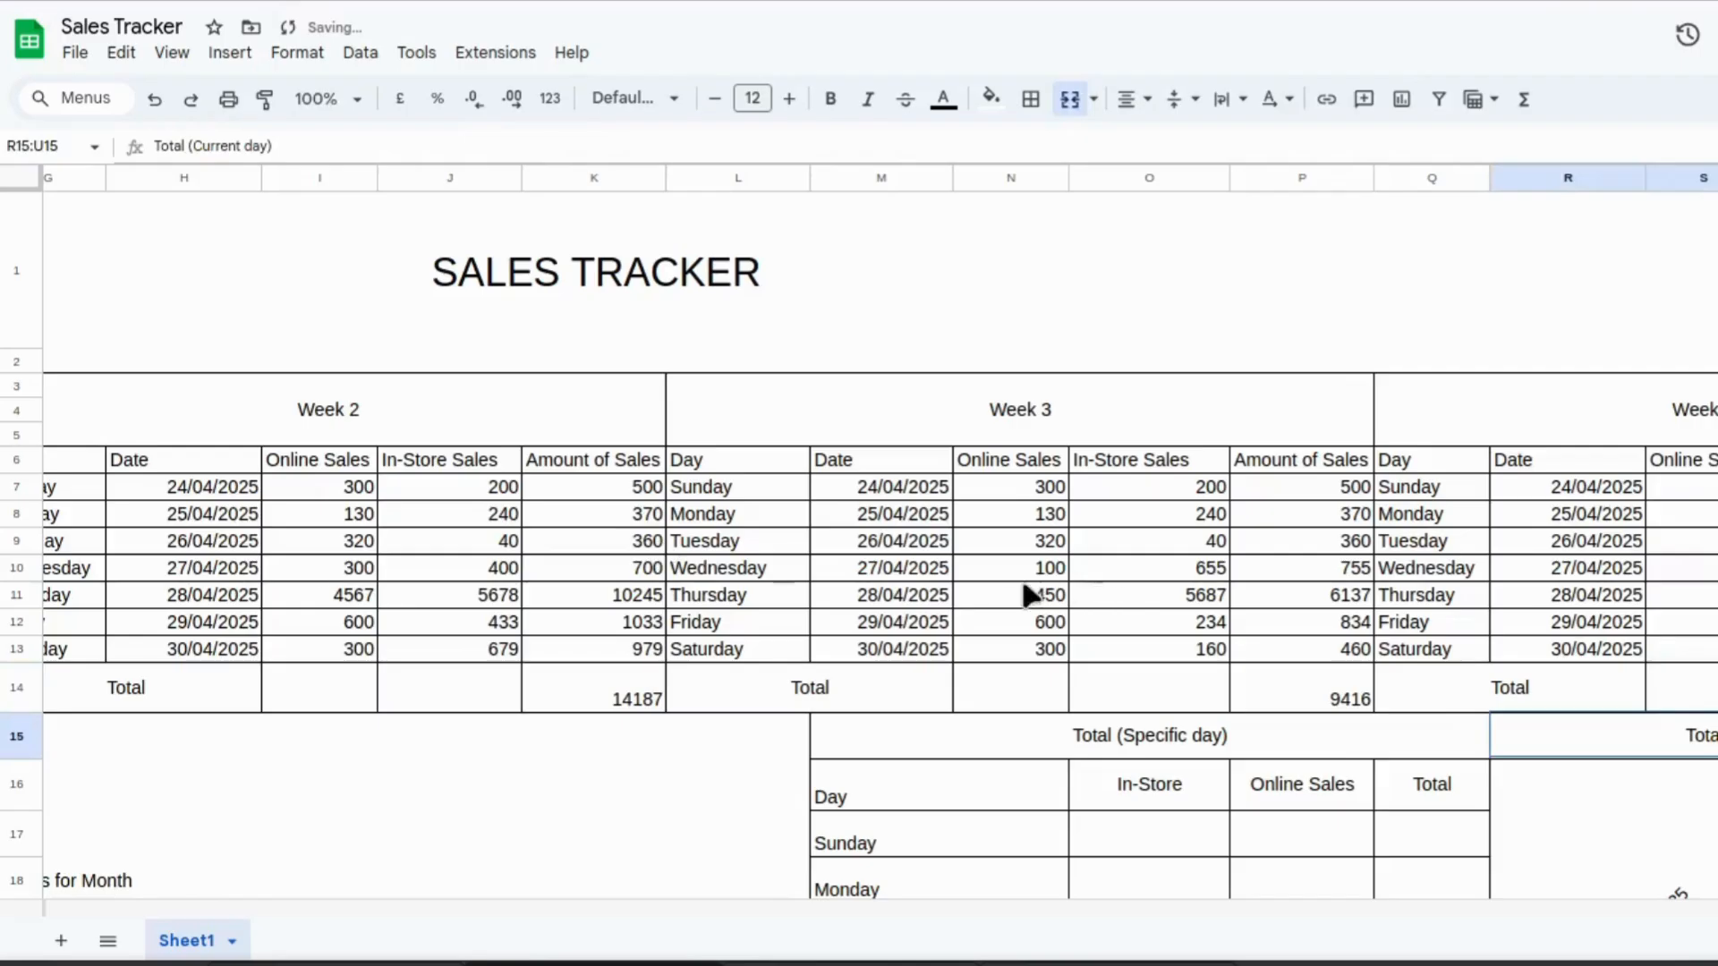
Replace the Week 1 Amount of Sales total with =sum(d7:d13,e7:e13), adding the Online and In-Store Sales columns.
click(619, 353)
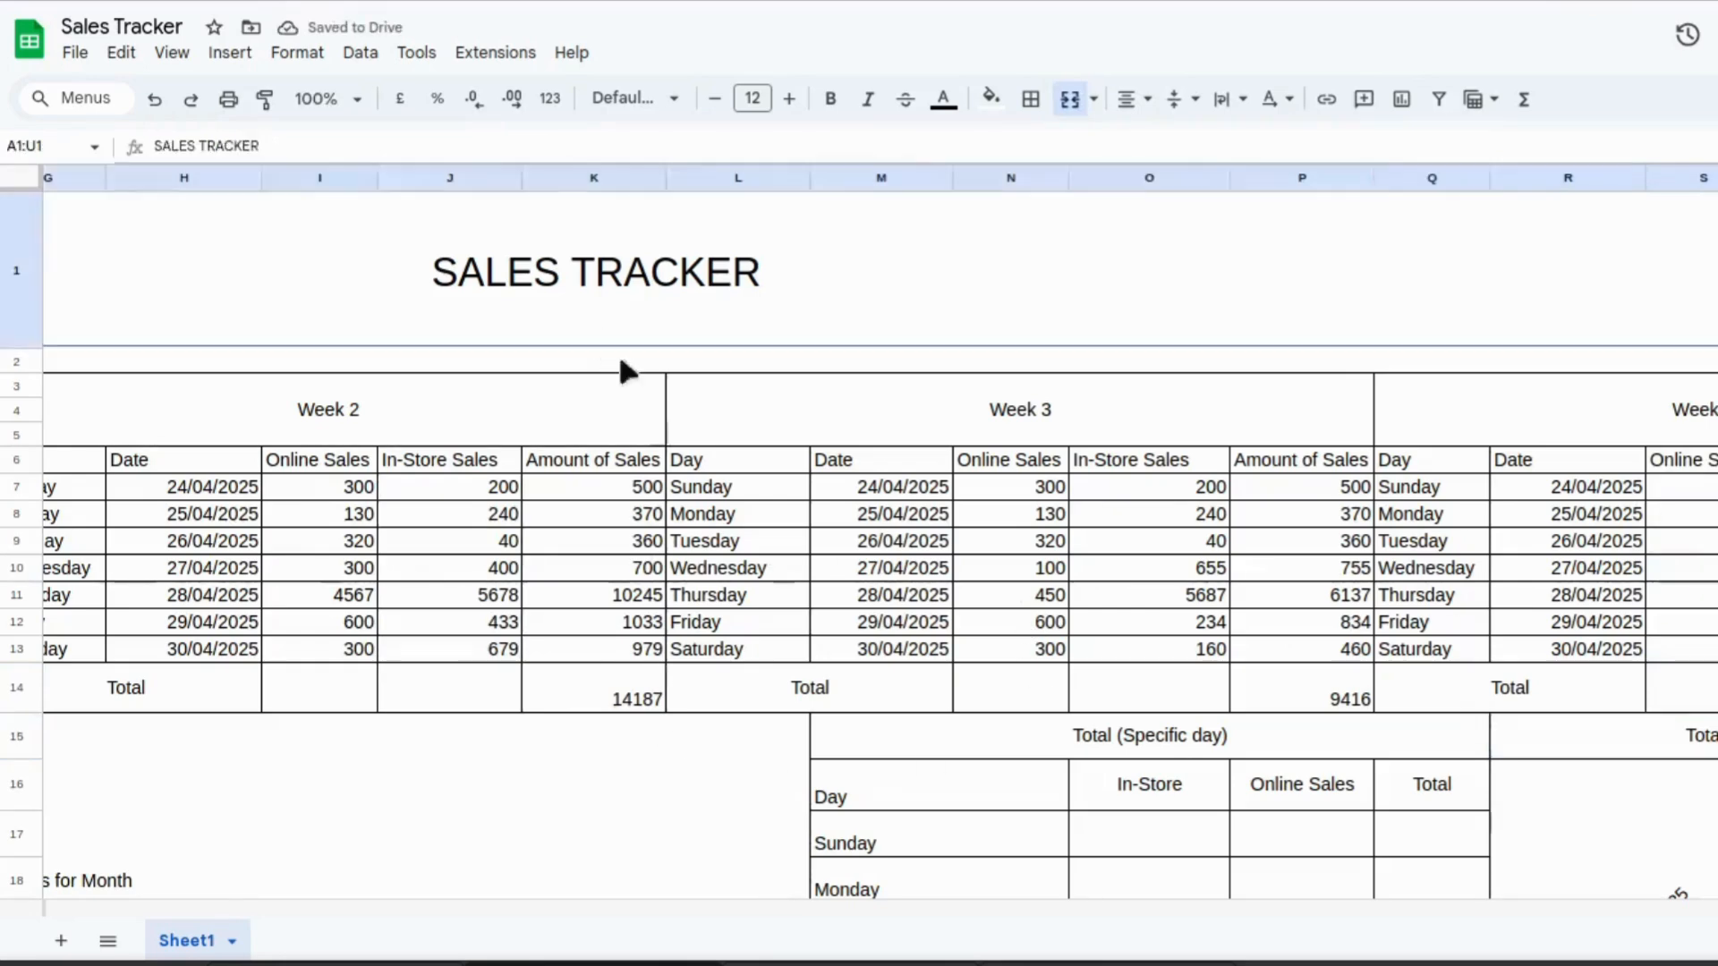
scroll(1226, 796, down, 3)
click(1224, 792)
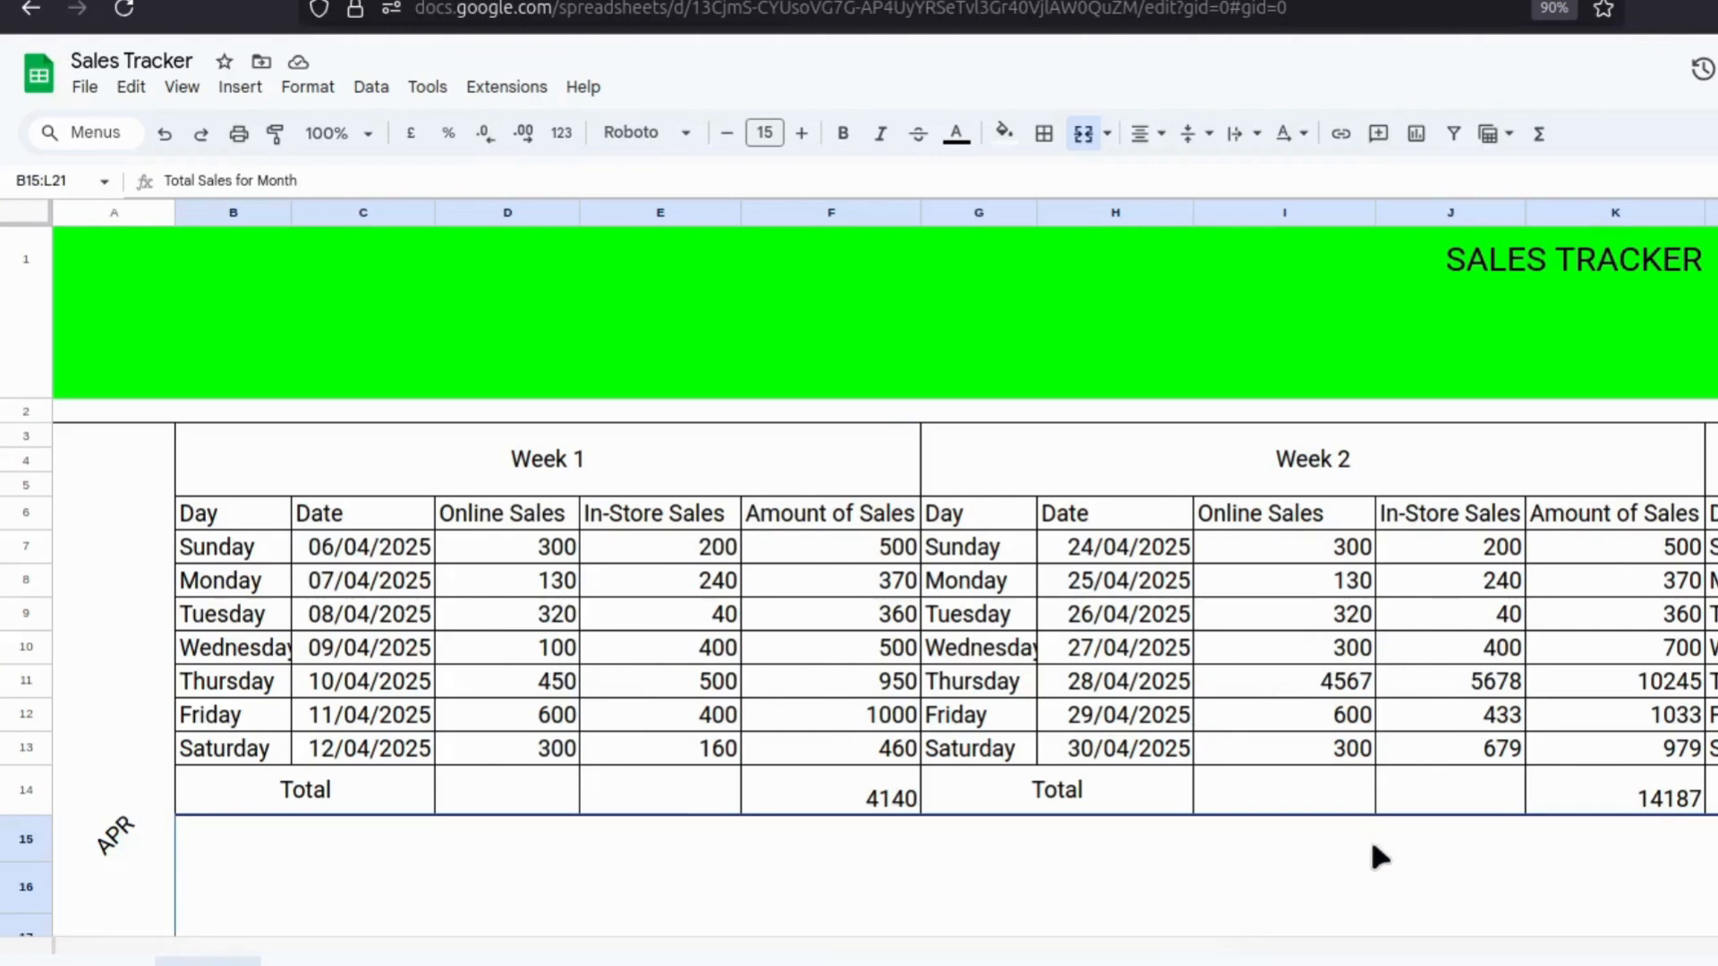
click(866, 797)
double_click(889, 786)
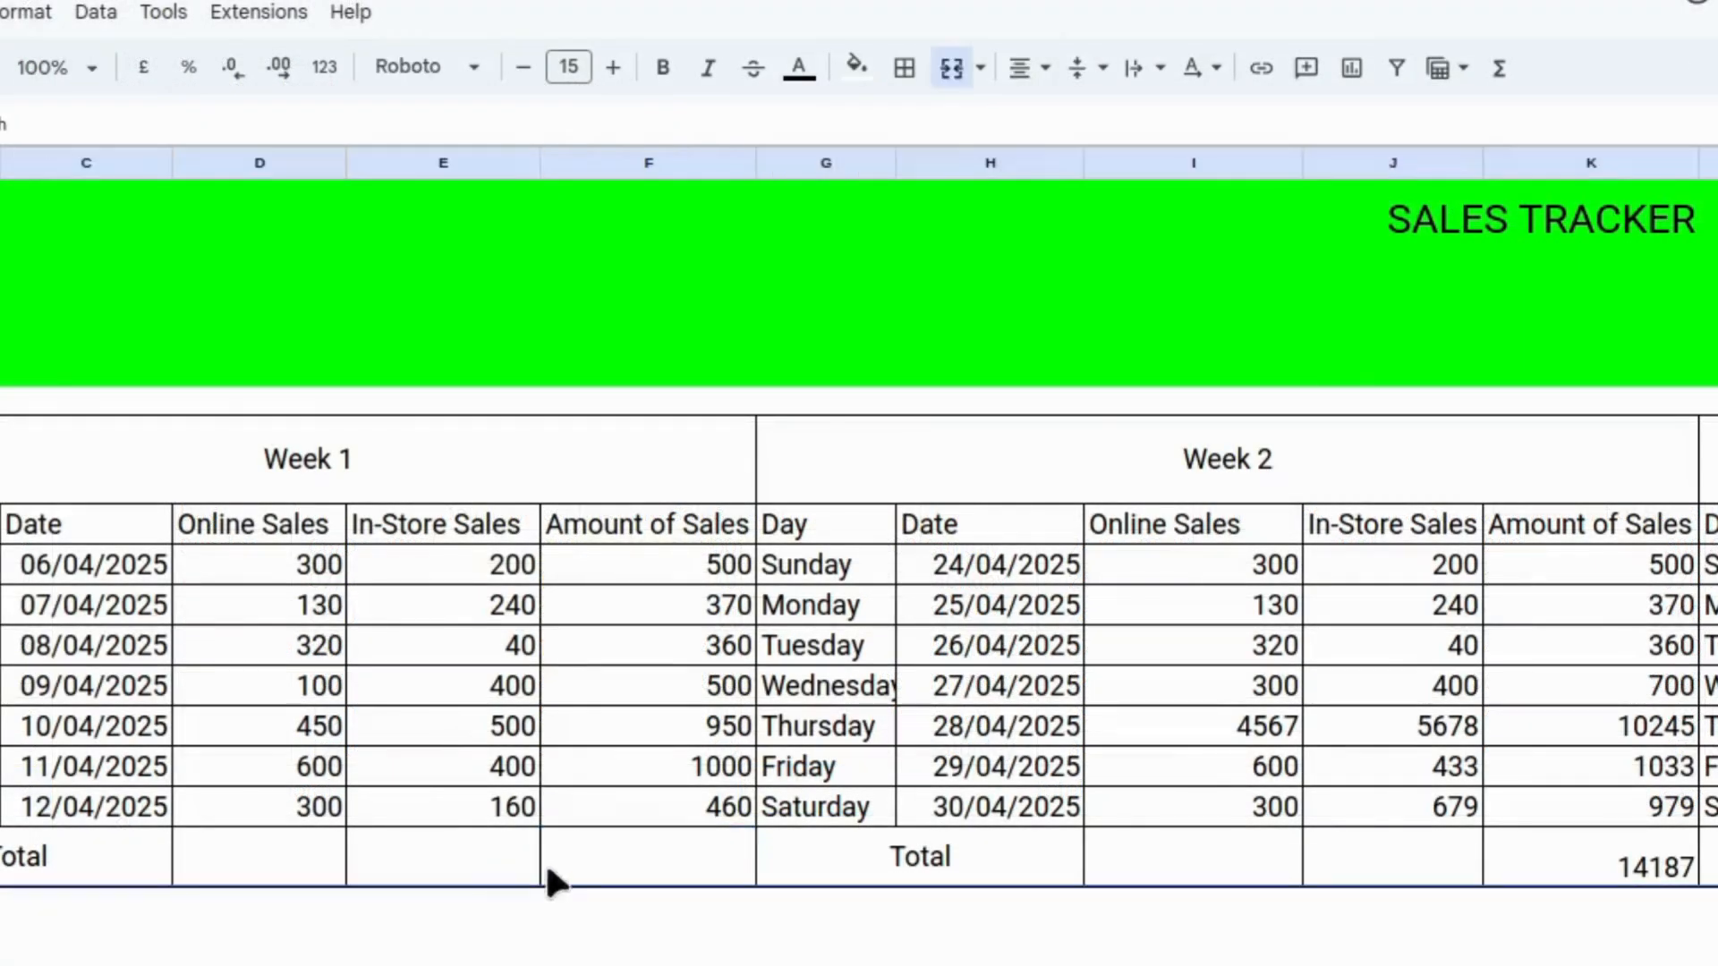
click(613, 868)
text(=)
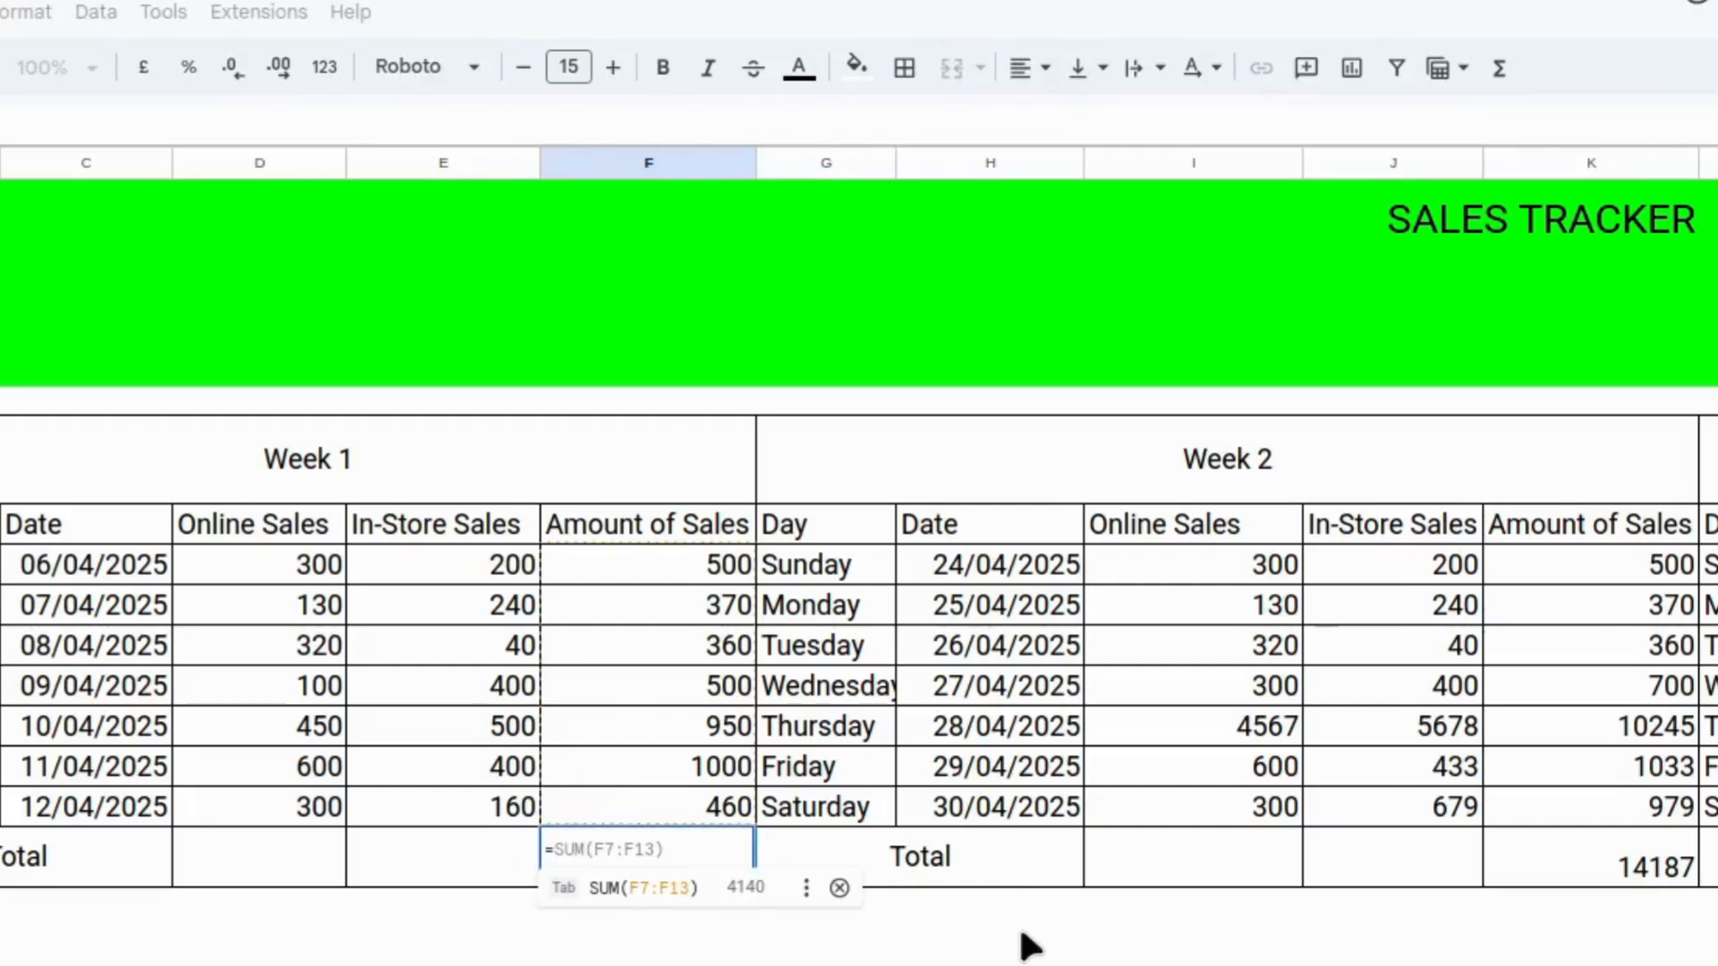
text(sum)
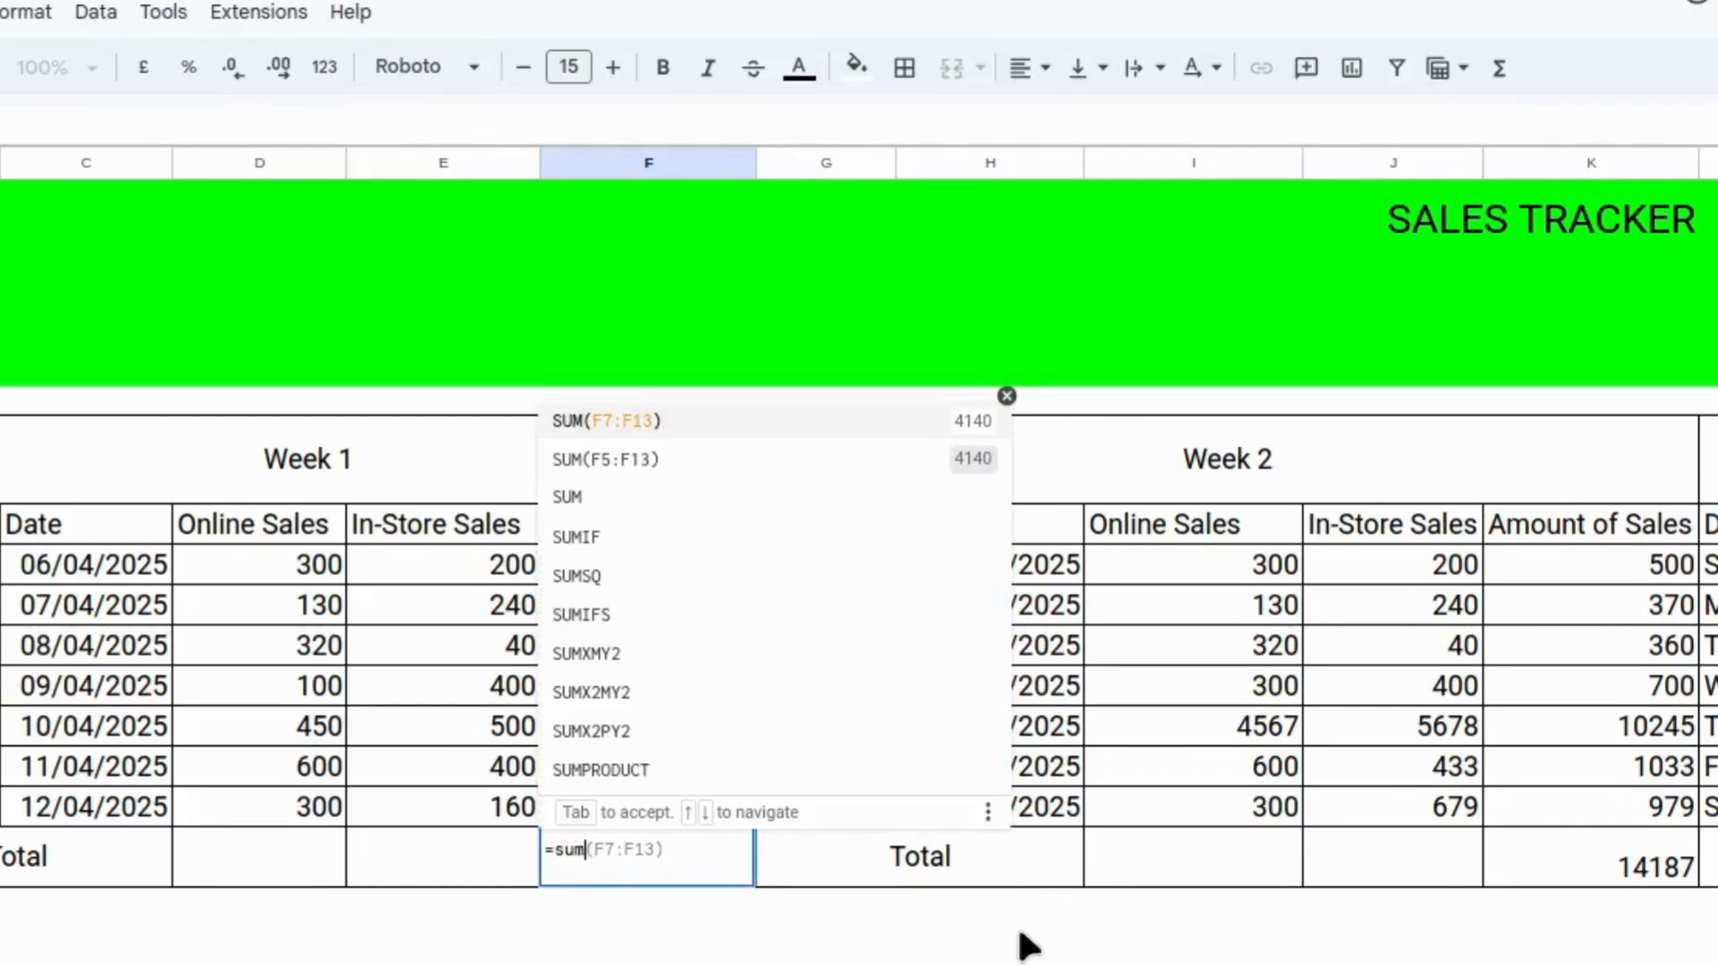
text(()
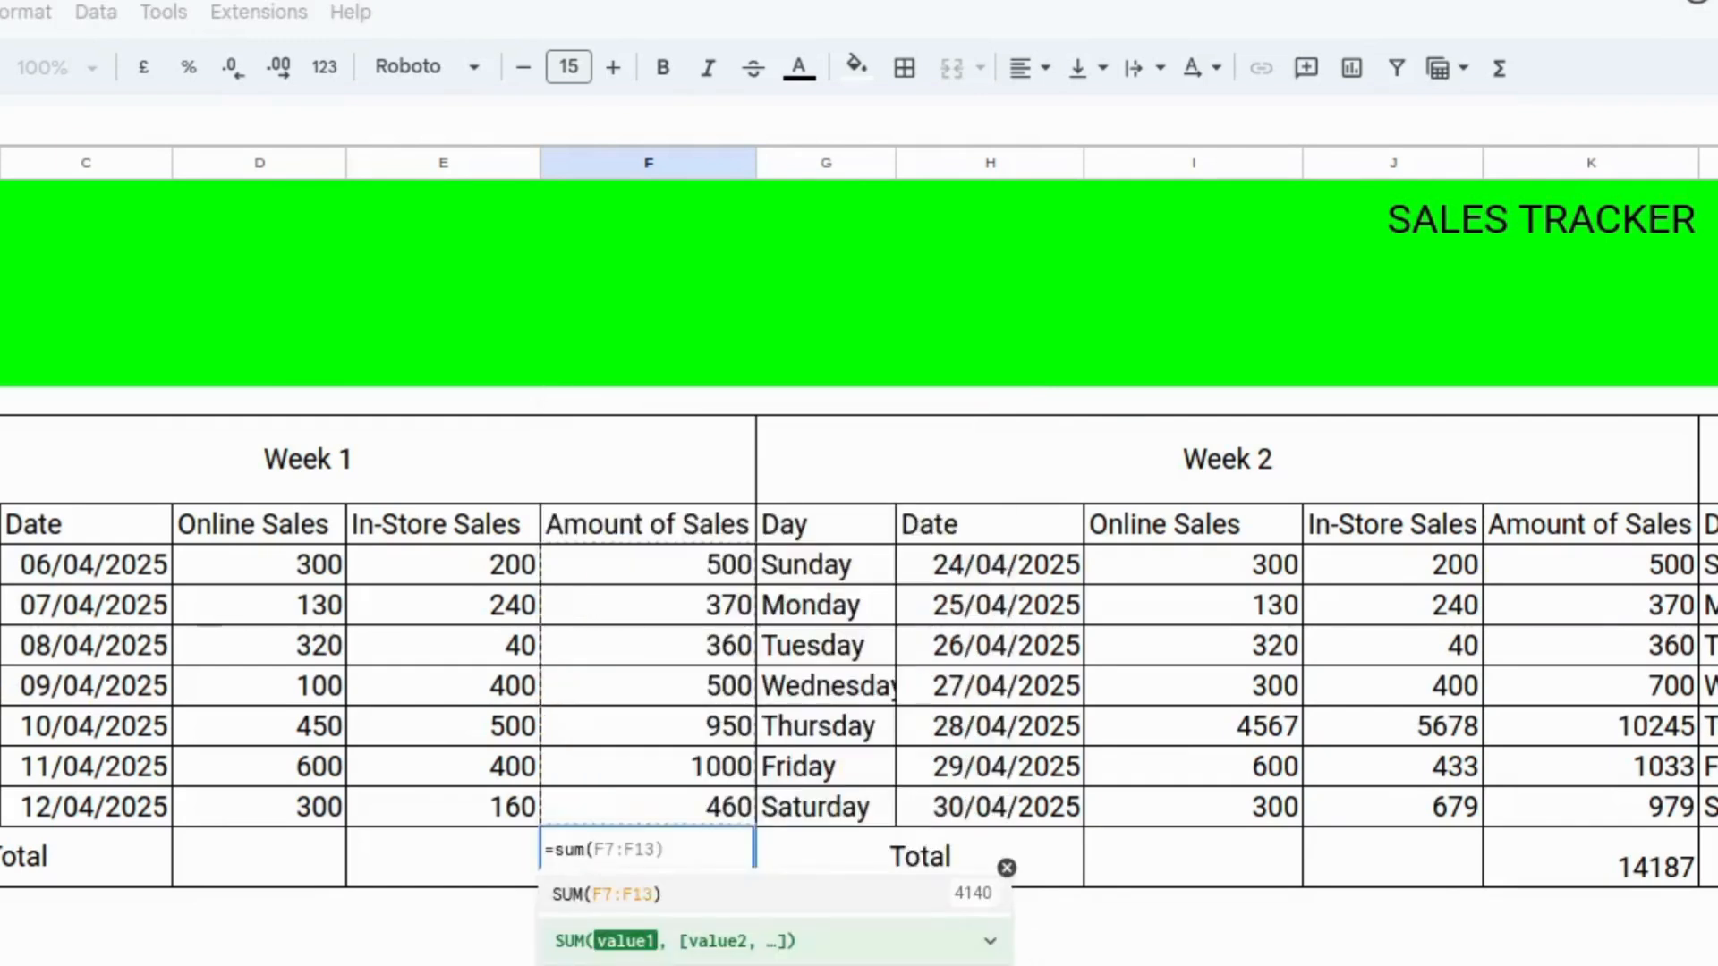
text(d7)
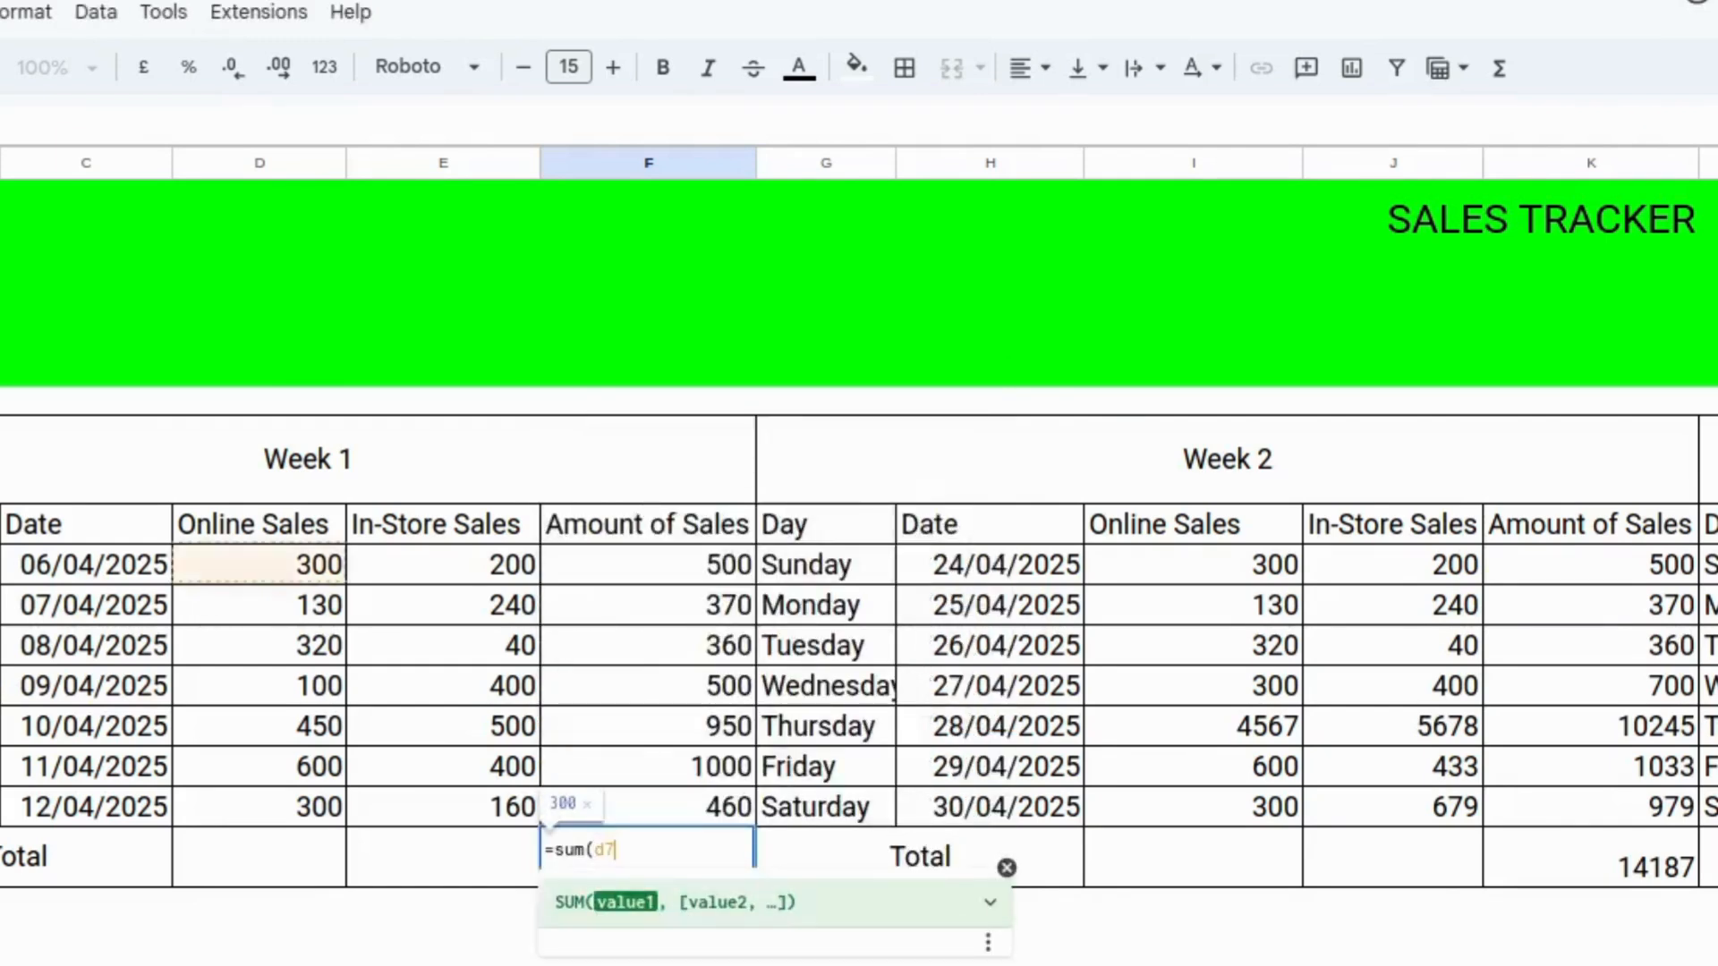
text(:)
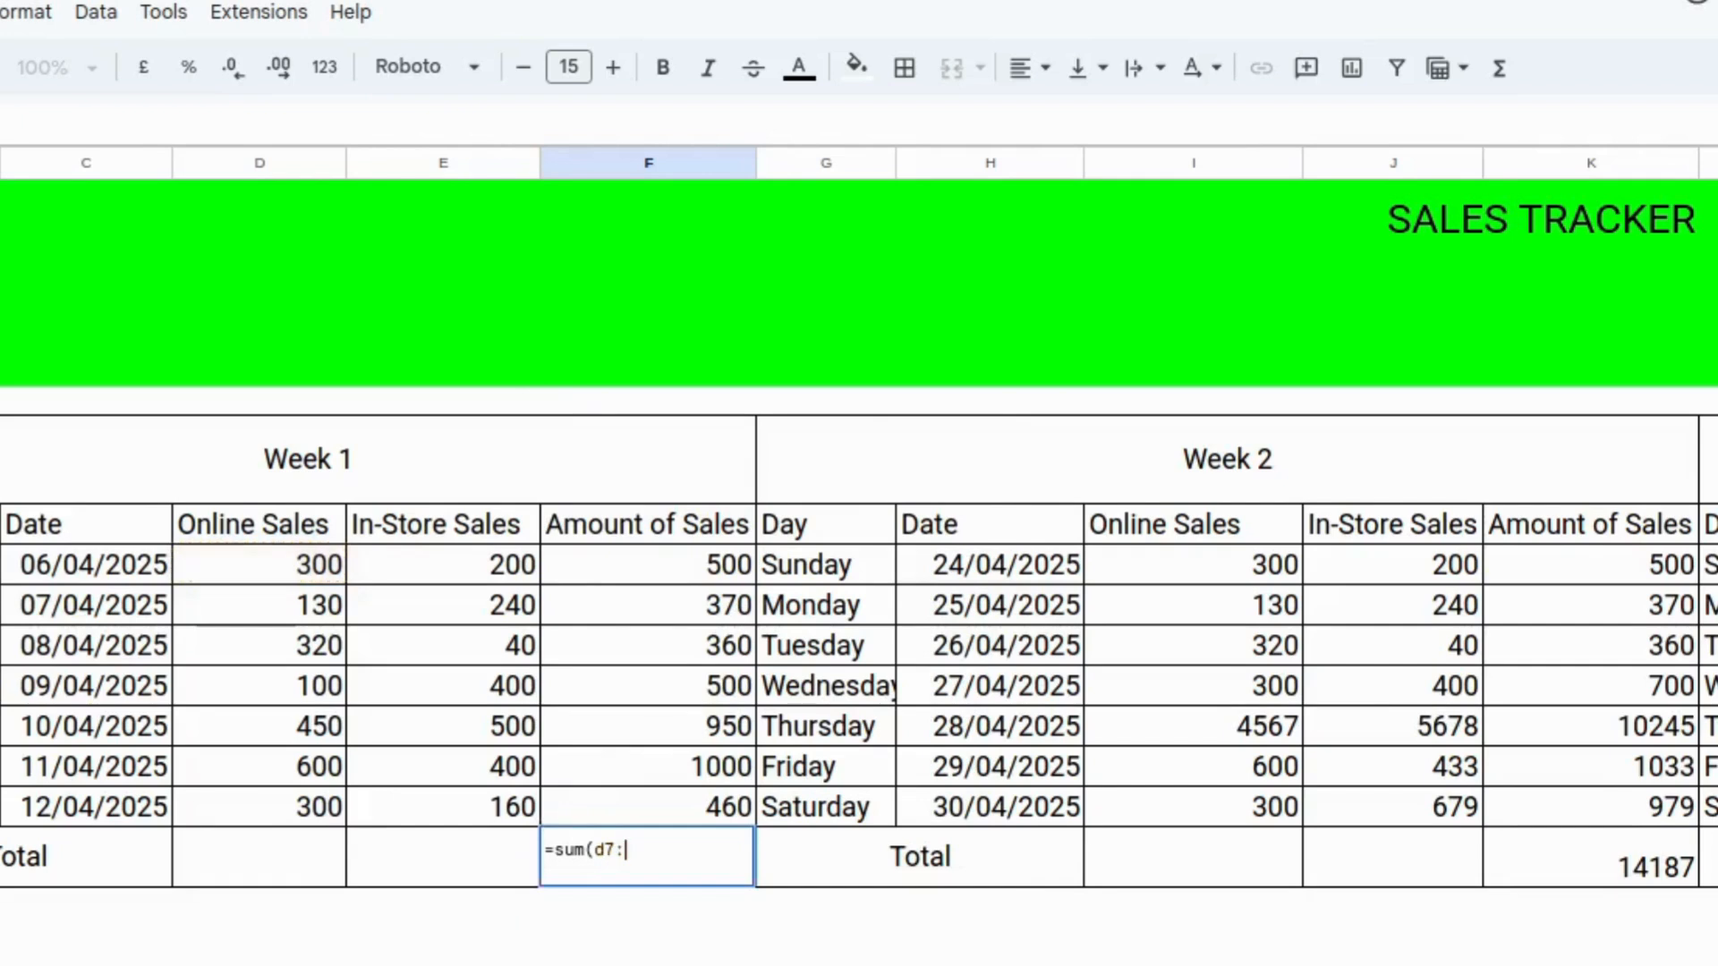
text(d13,)
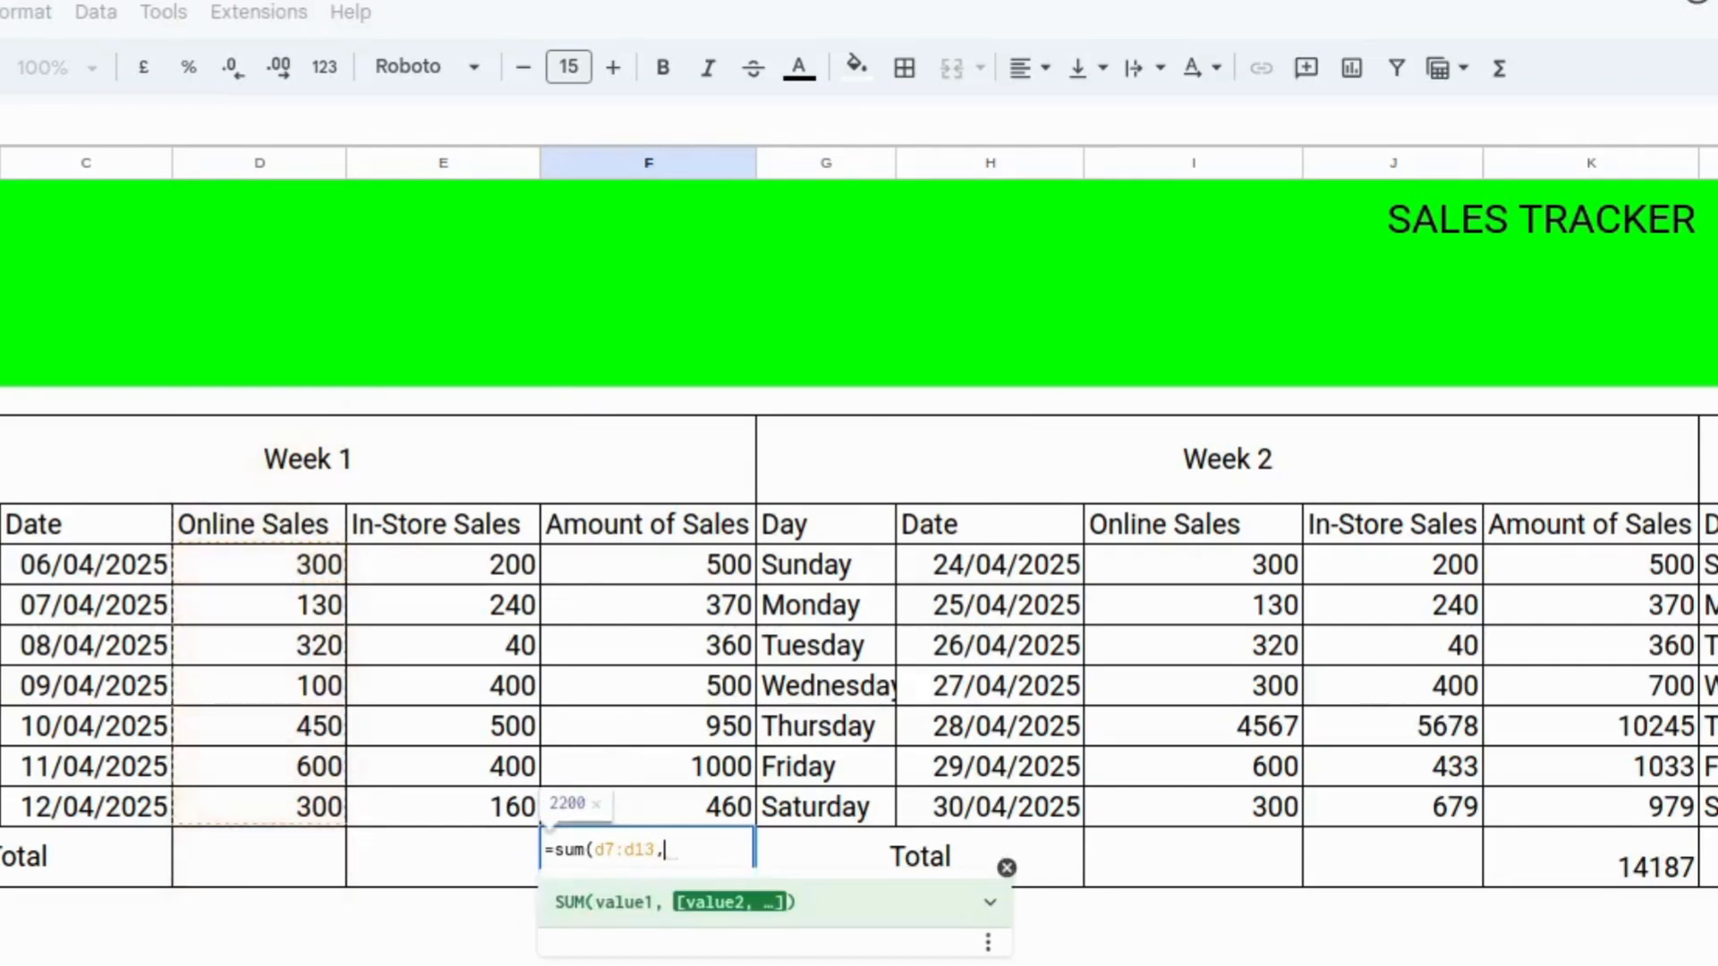
text(e)
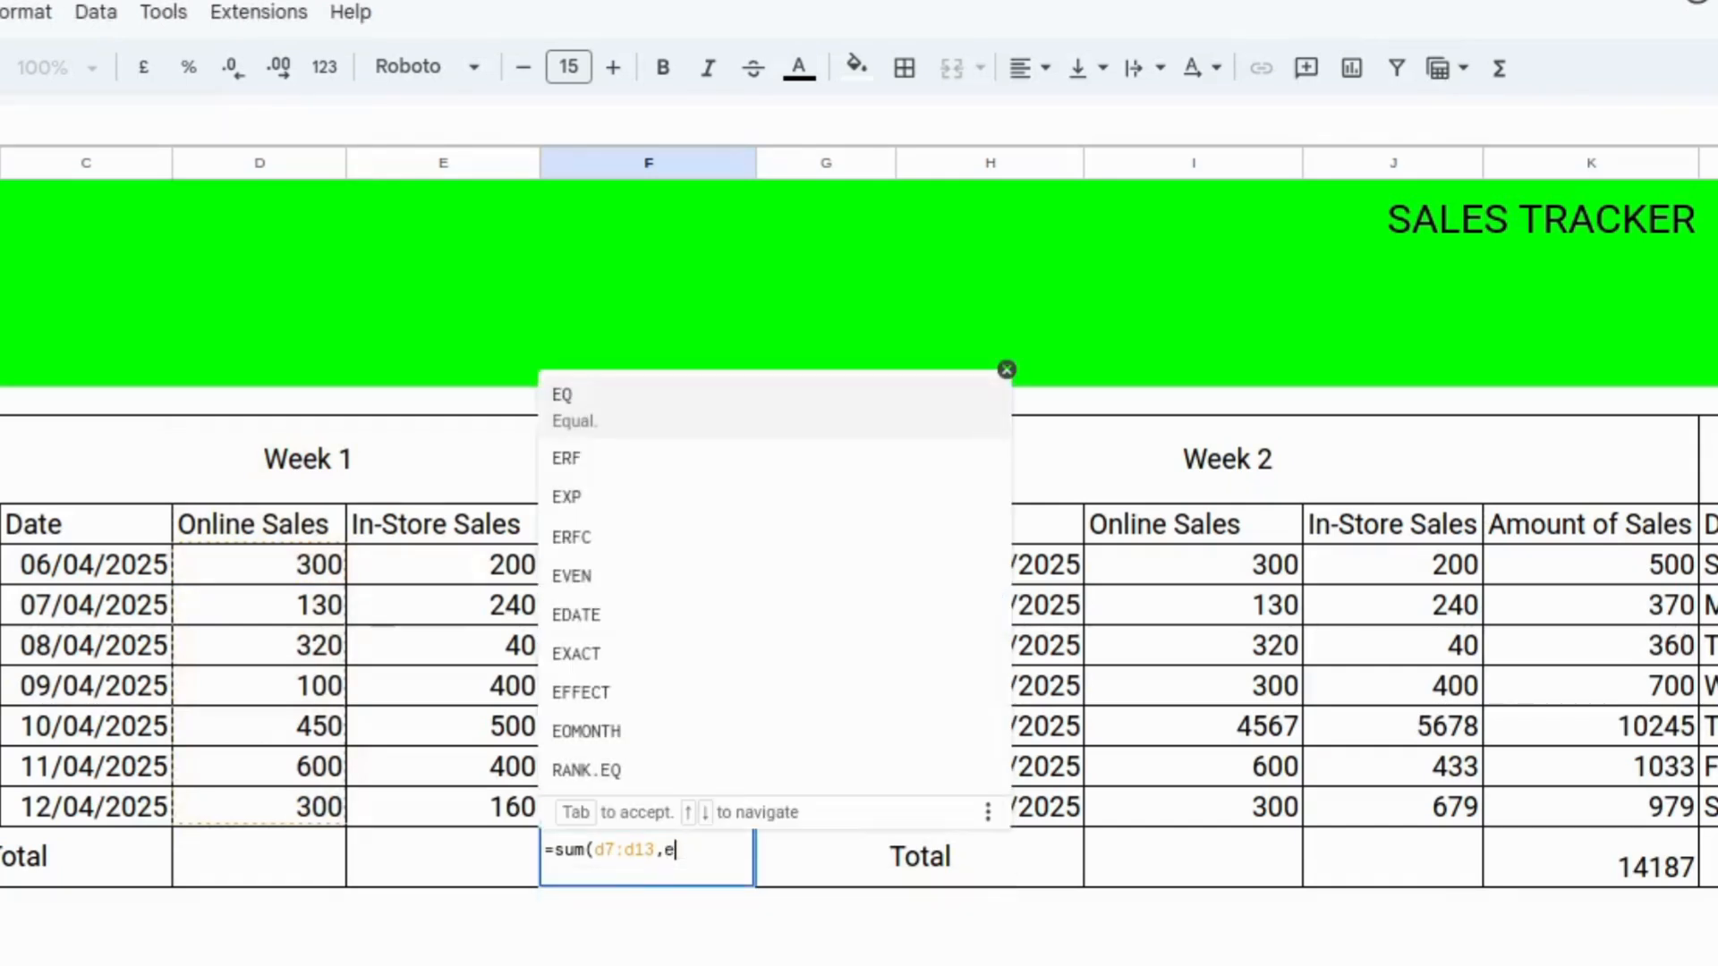
text(7:)
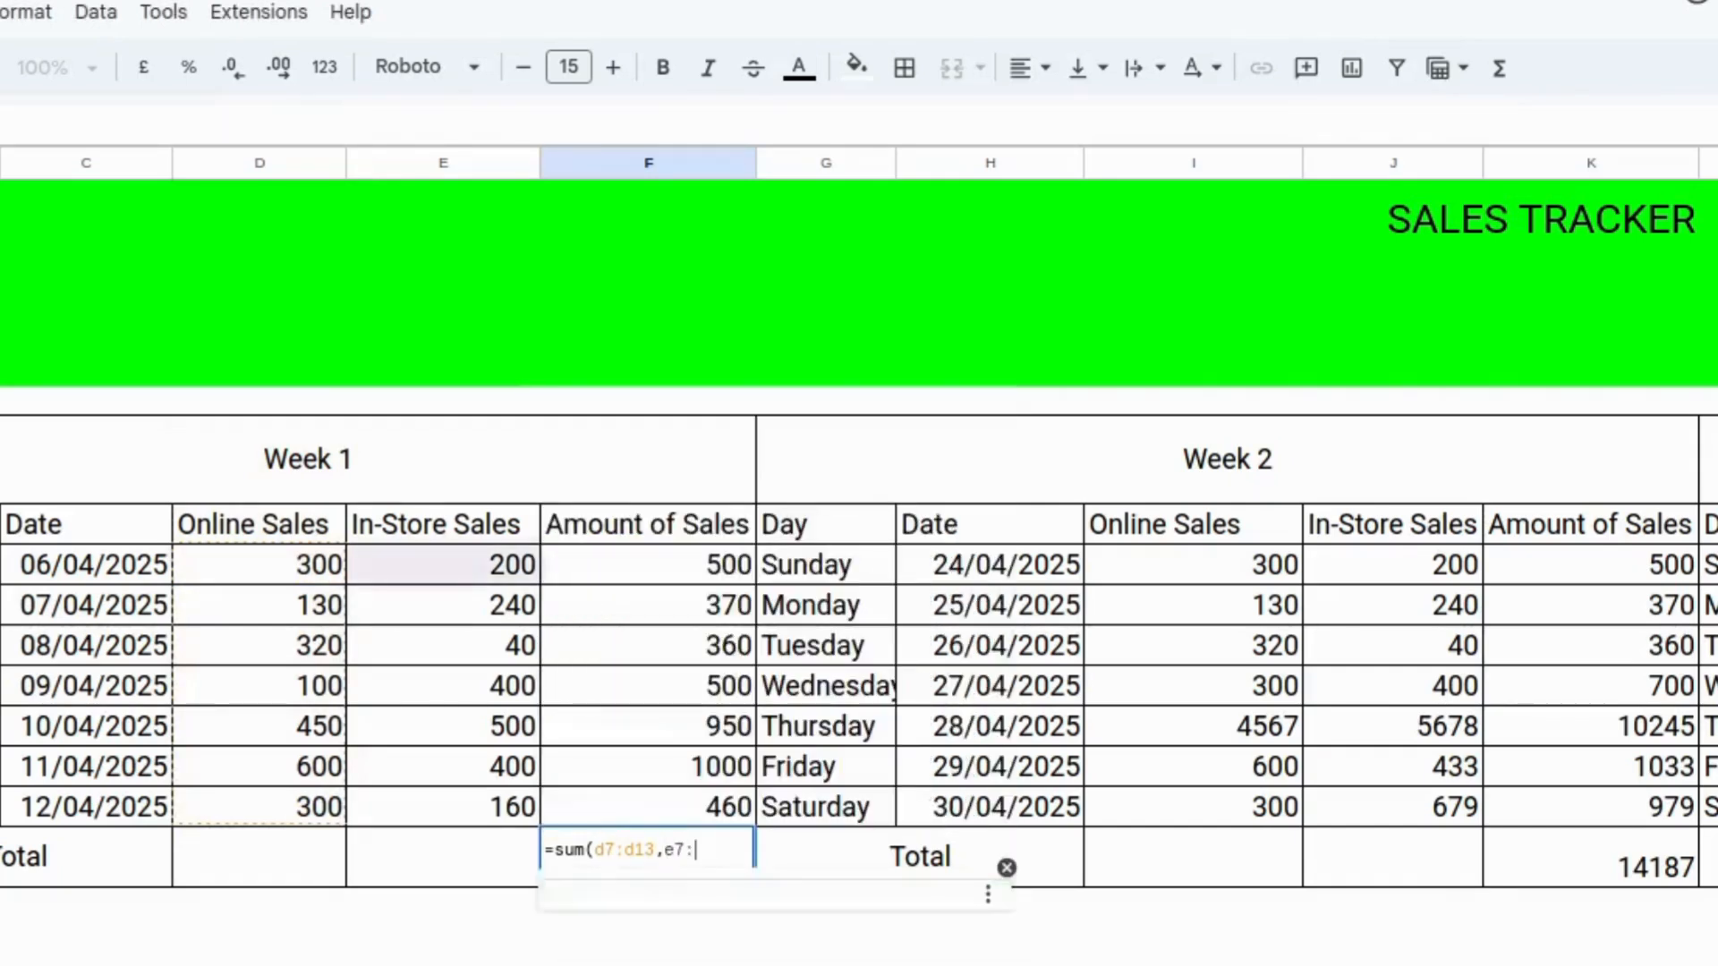
text(e13)
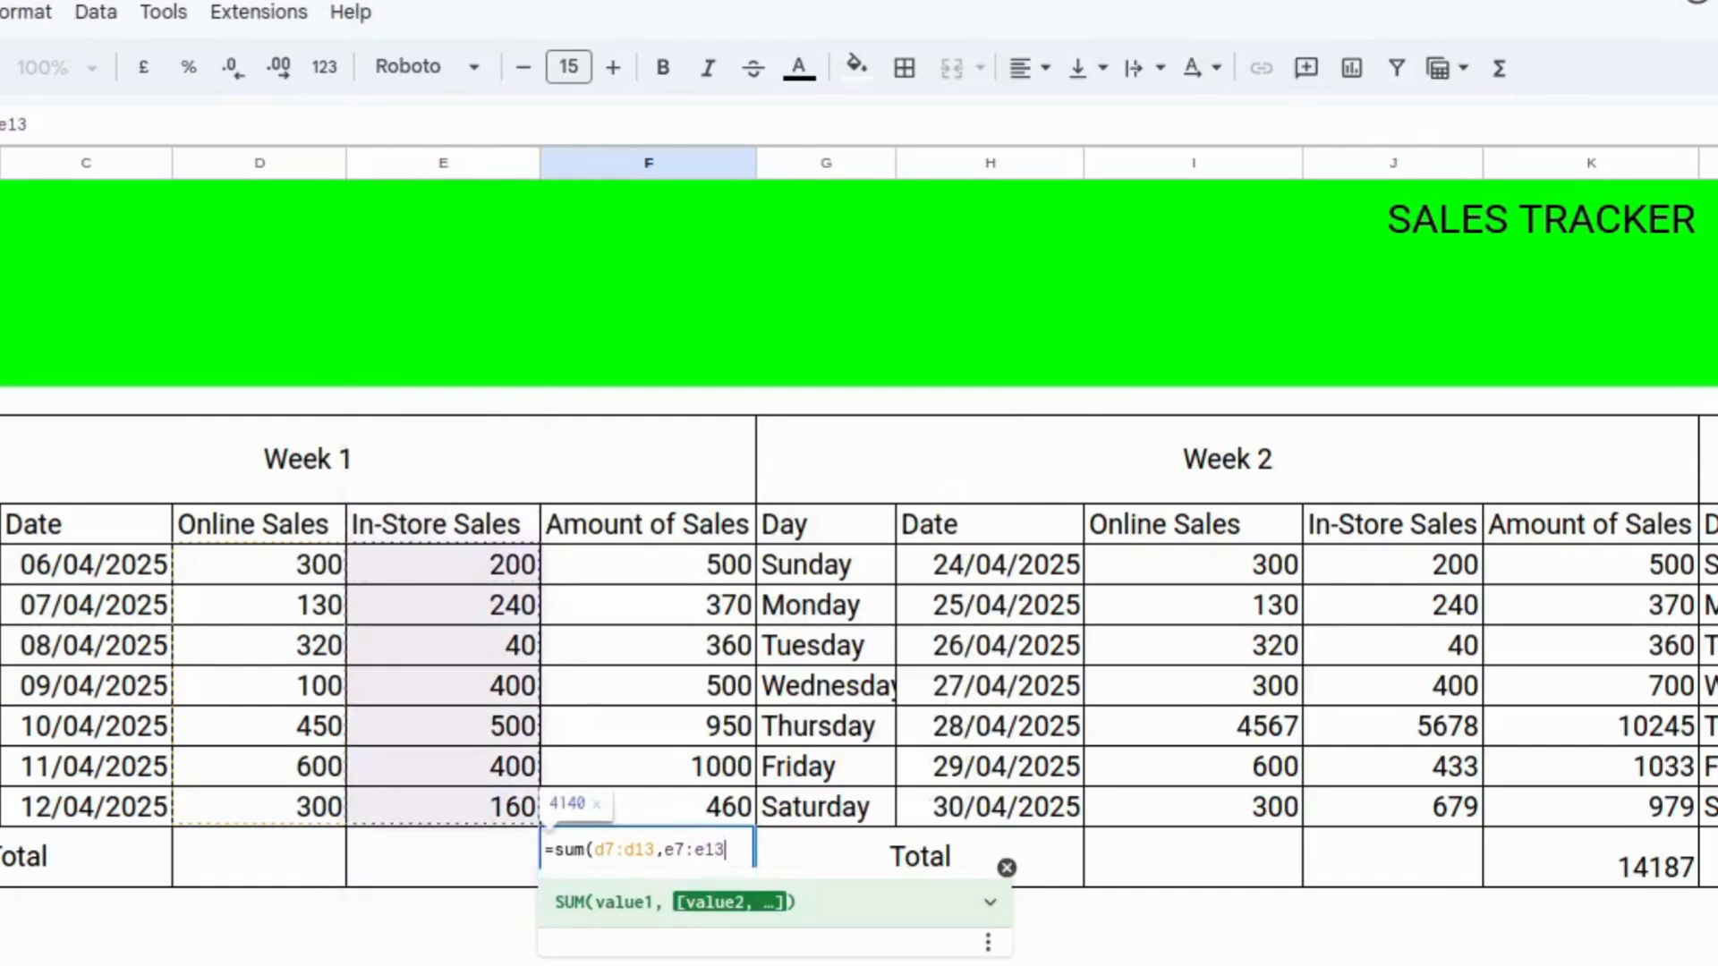
text())
key(Return)
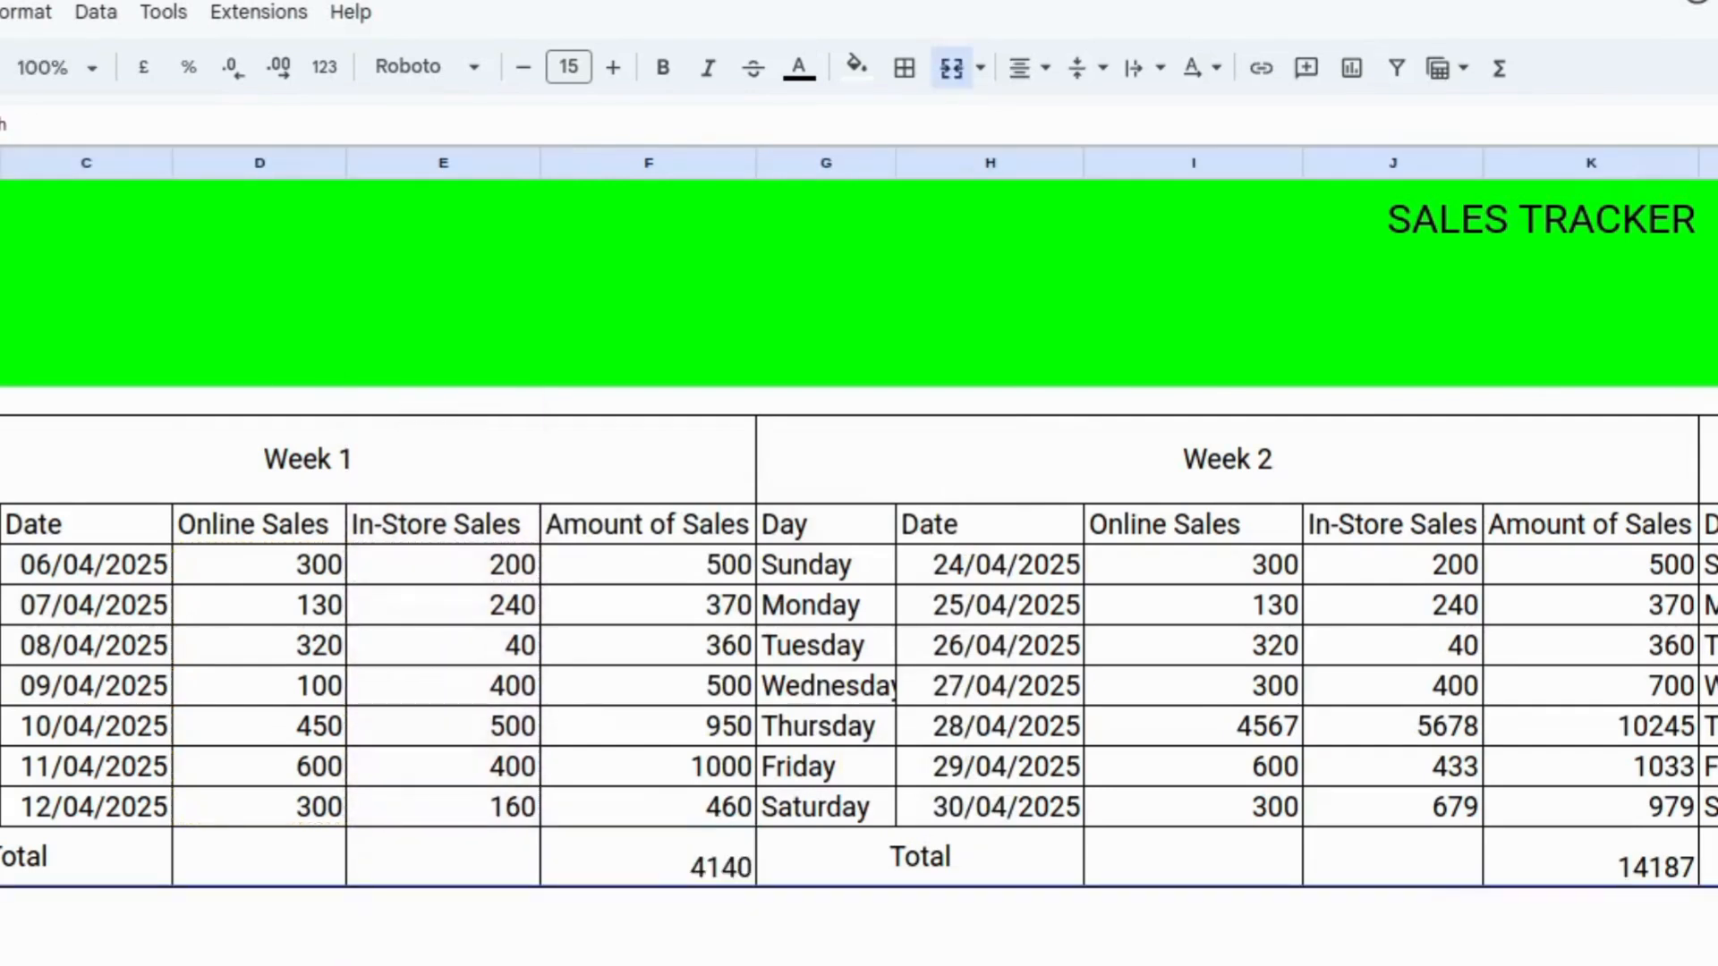
double_click(677, 851)
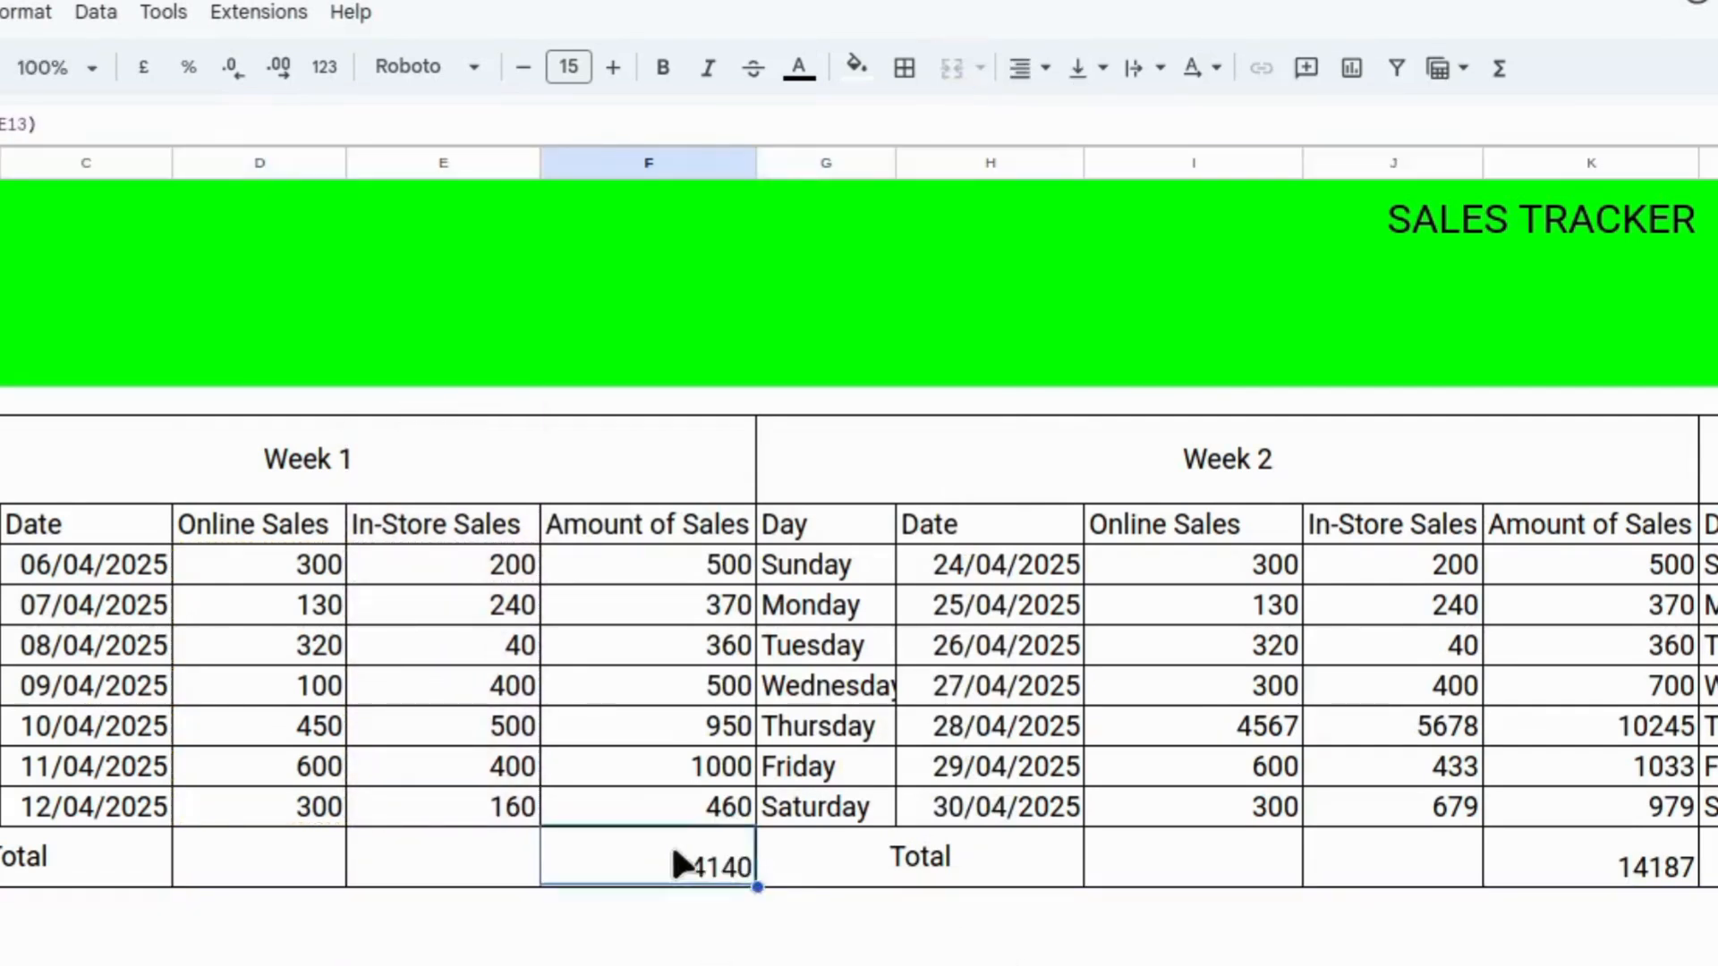
key(Return)
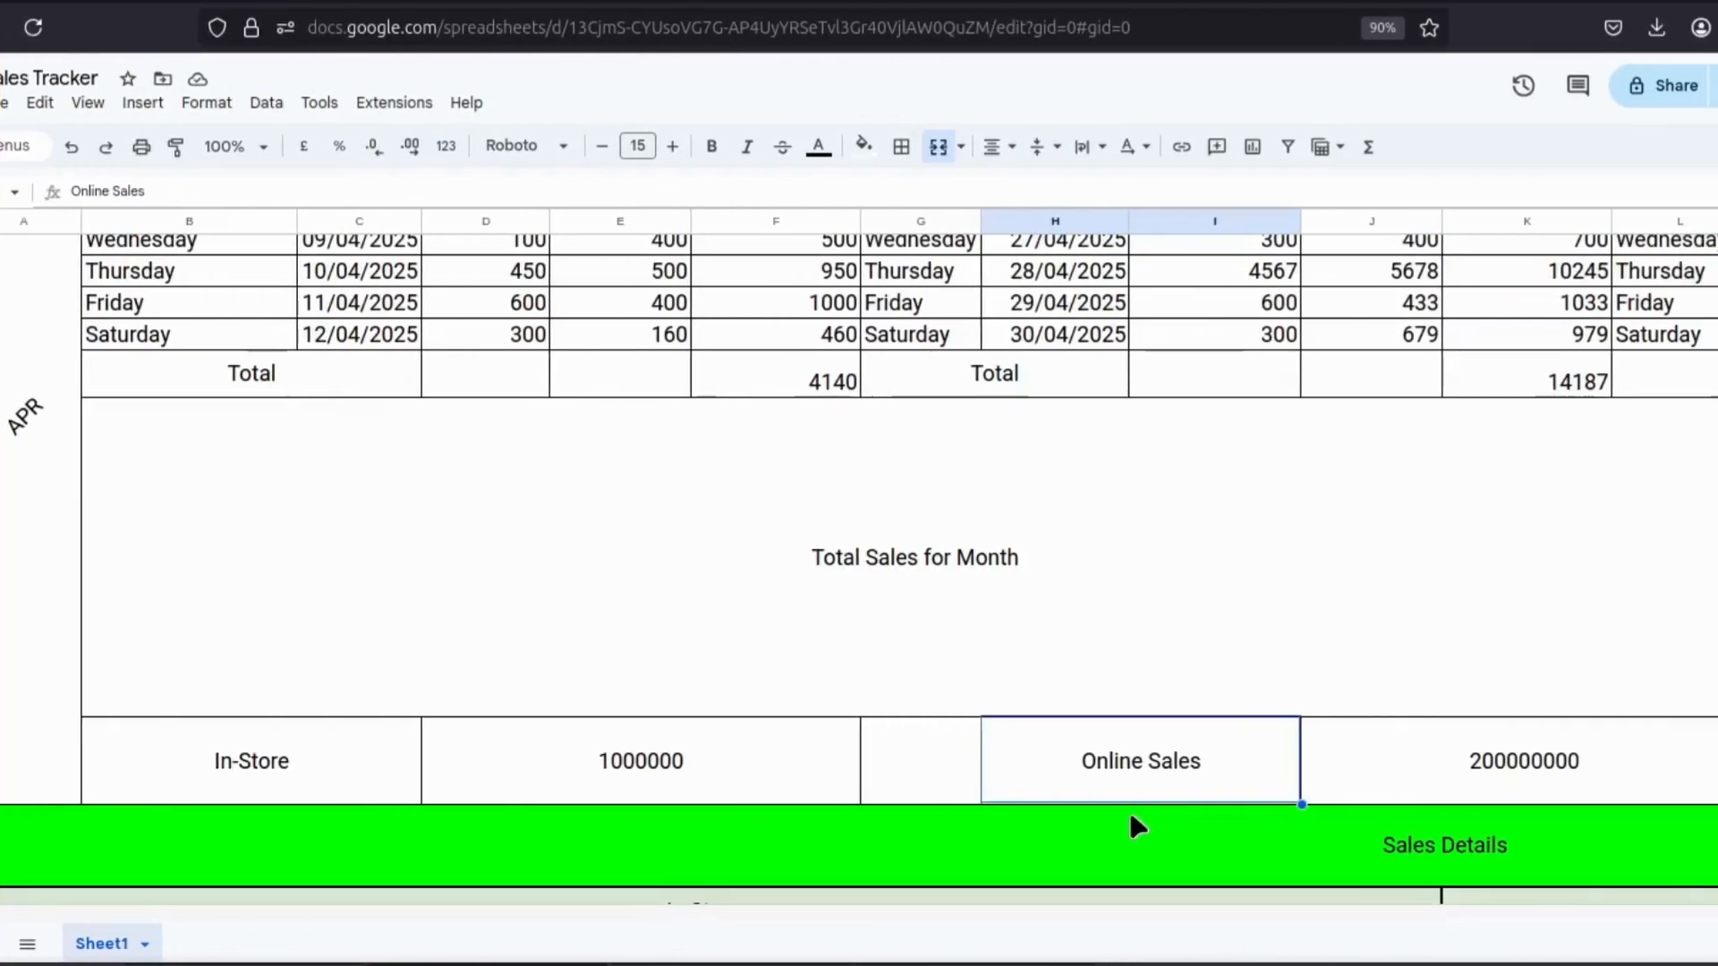
Enter =sum(f4,k14,p14,u14) in the empty cell before Online Sales in the Total Sales for Month block.
click(936, 759)
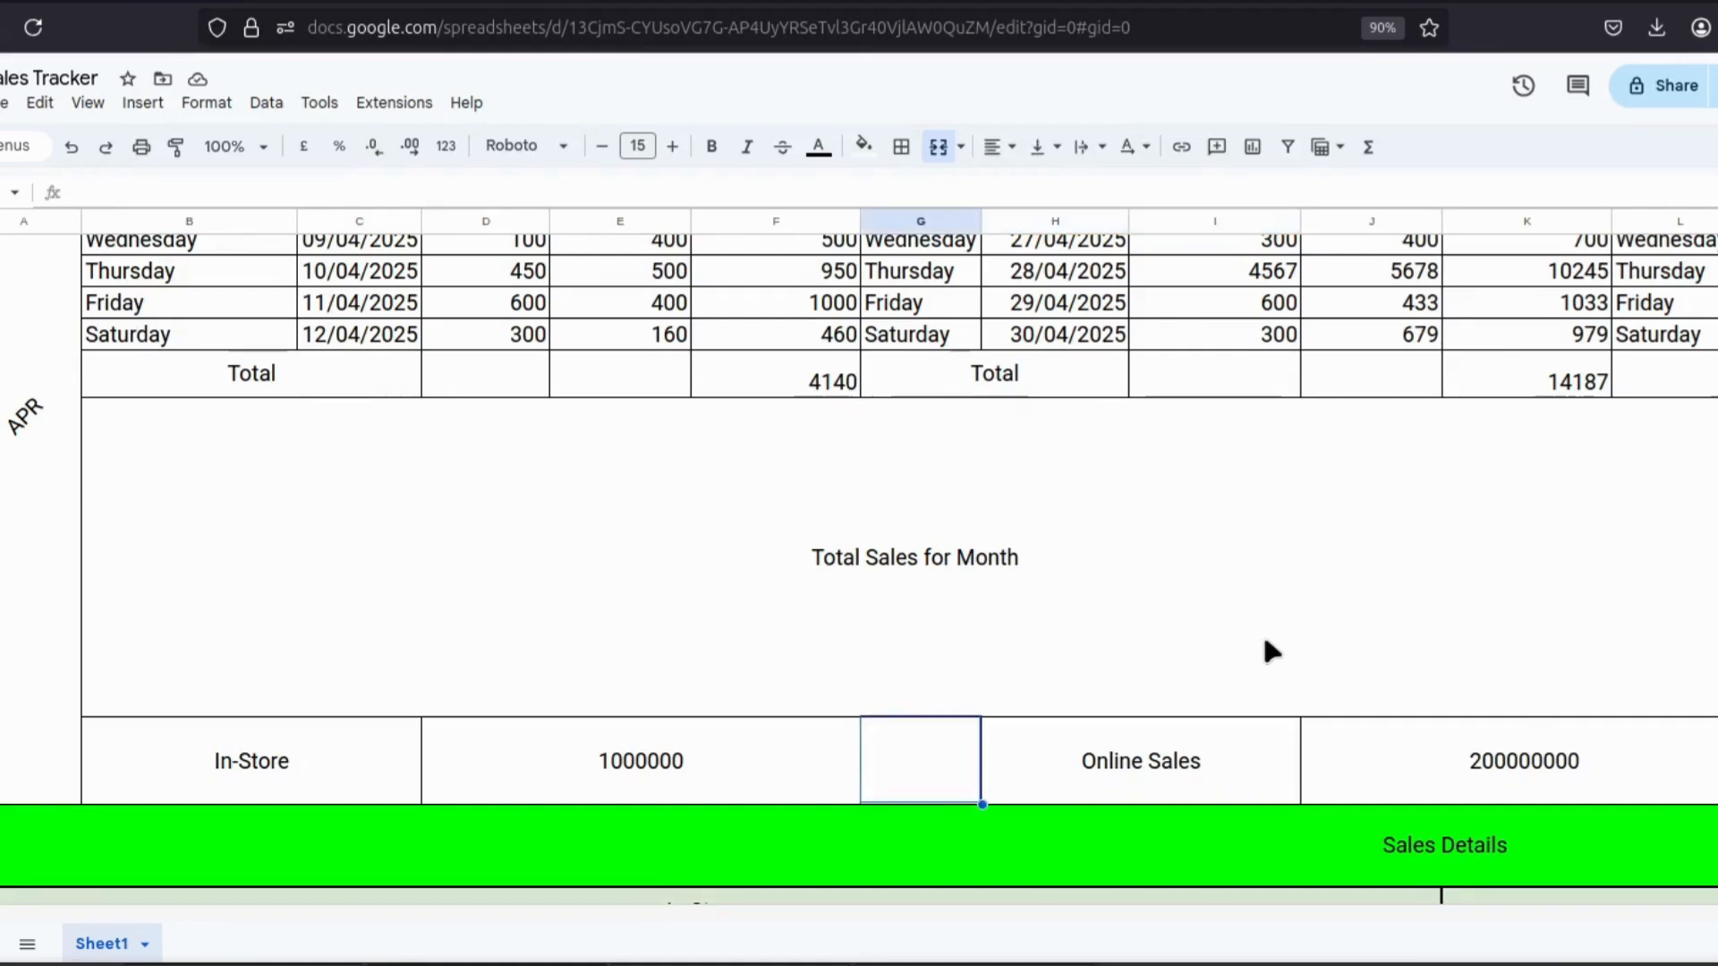
text(=)
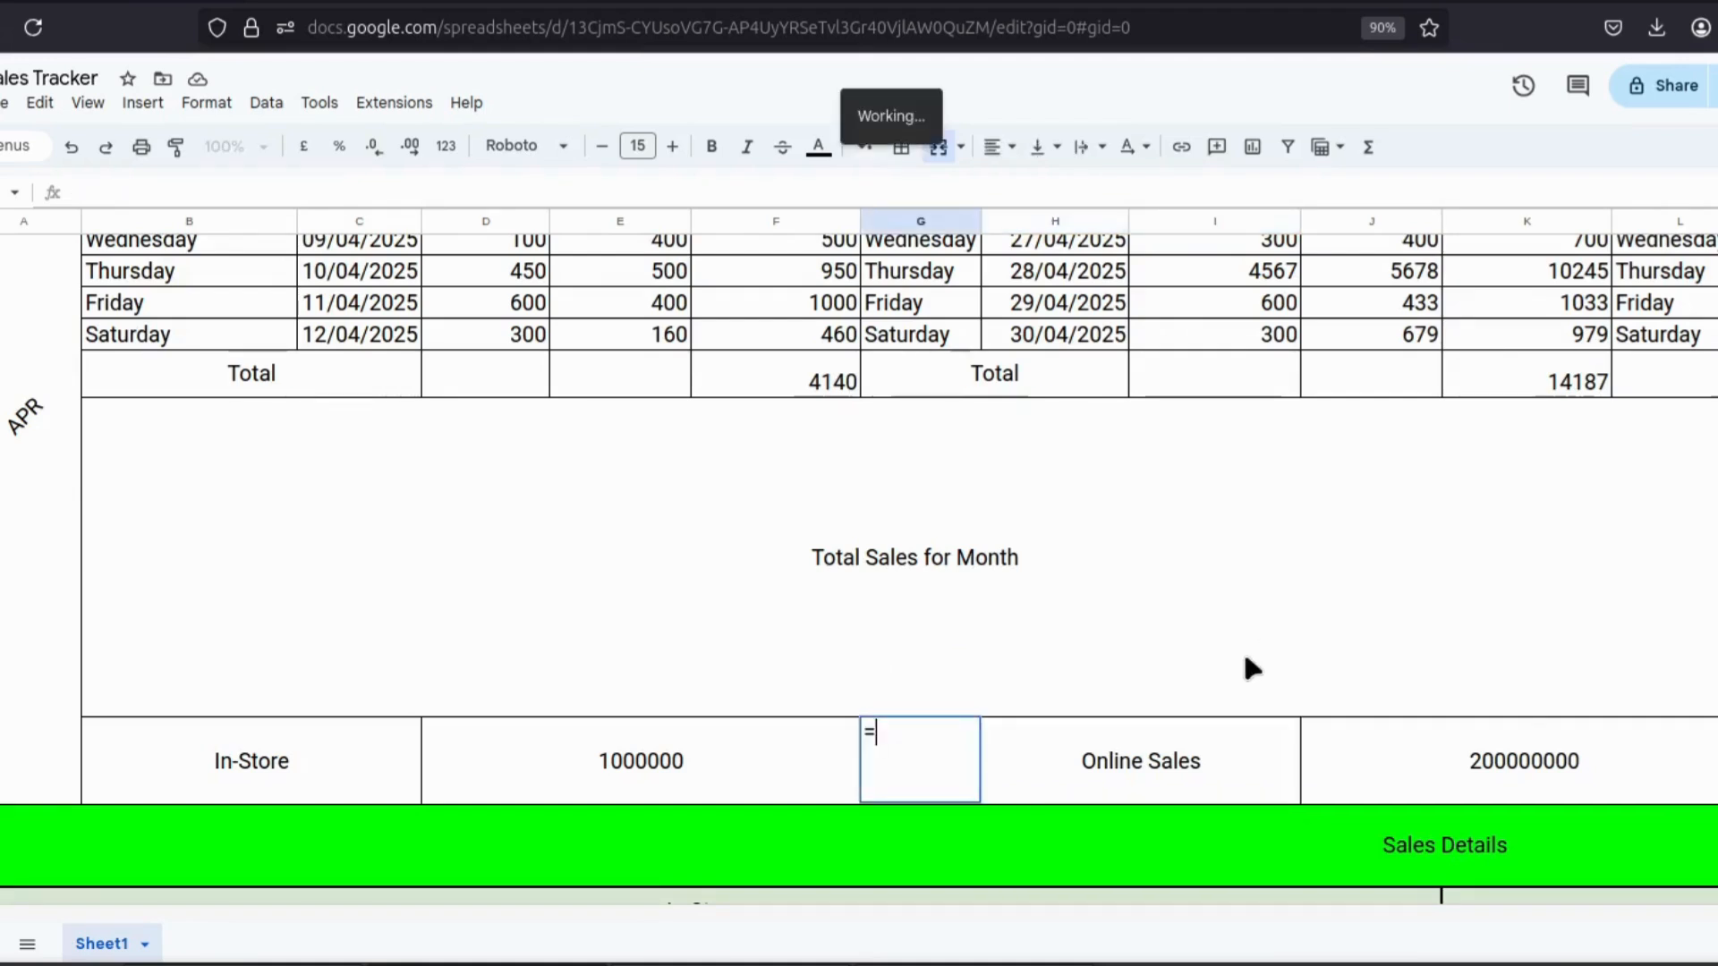
text(sum)
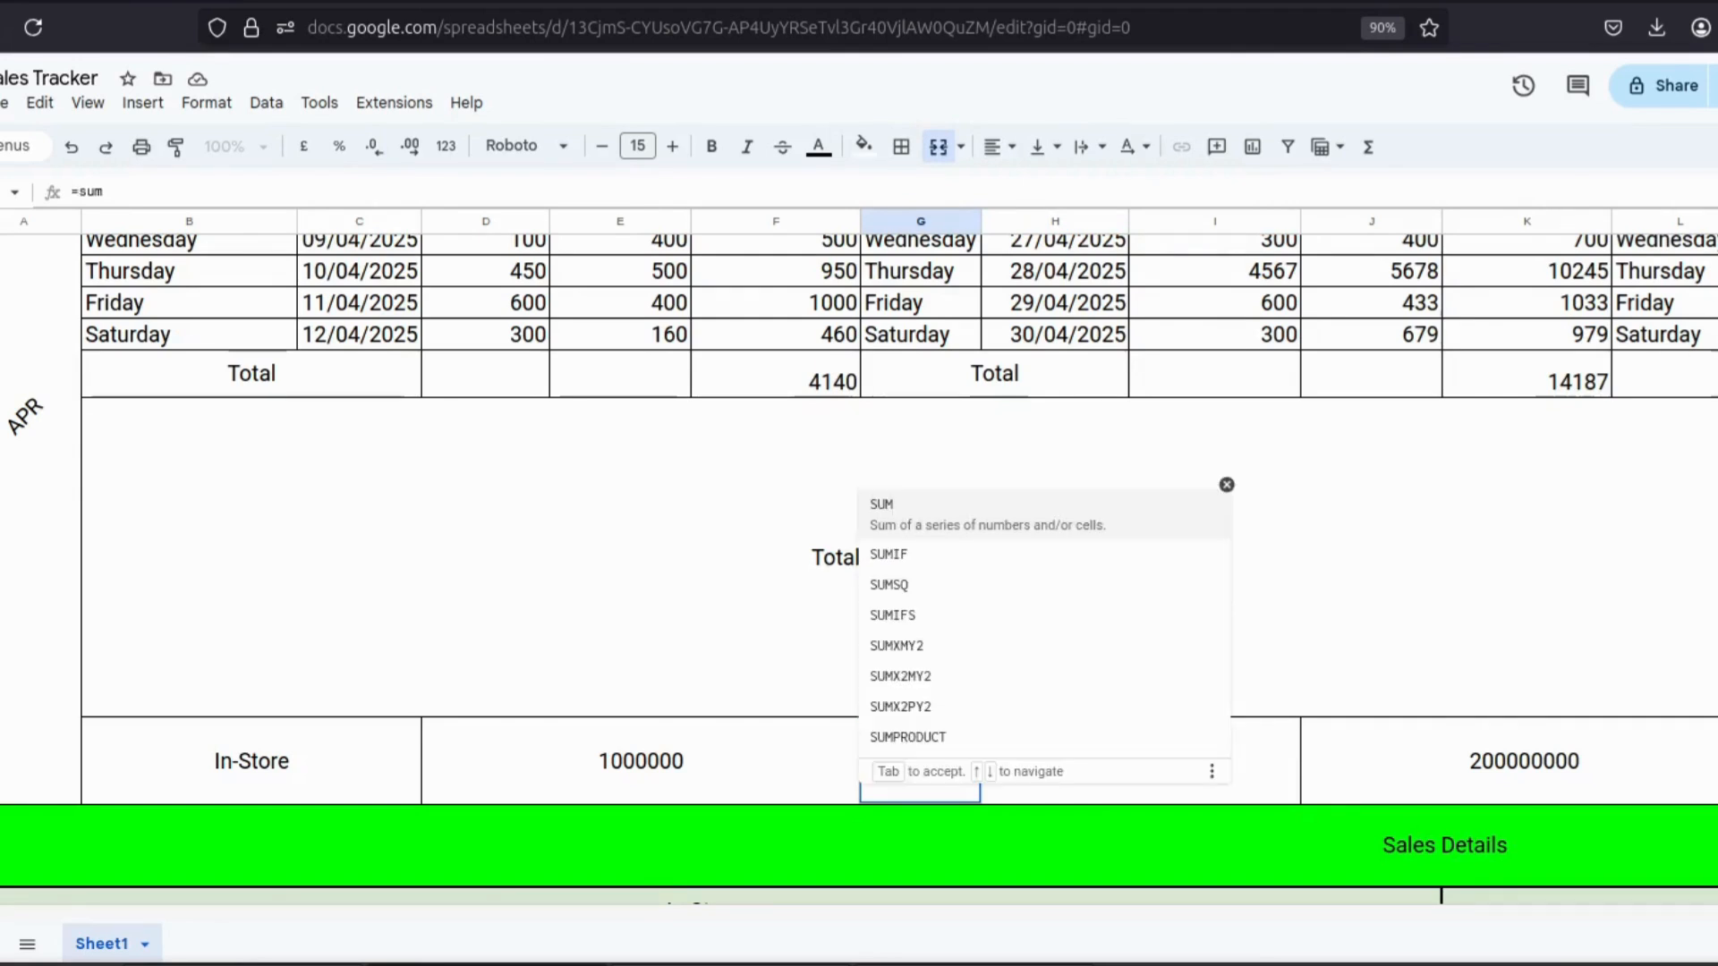
text(()
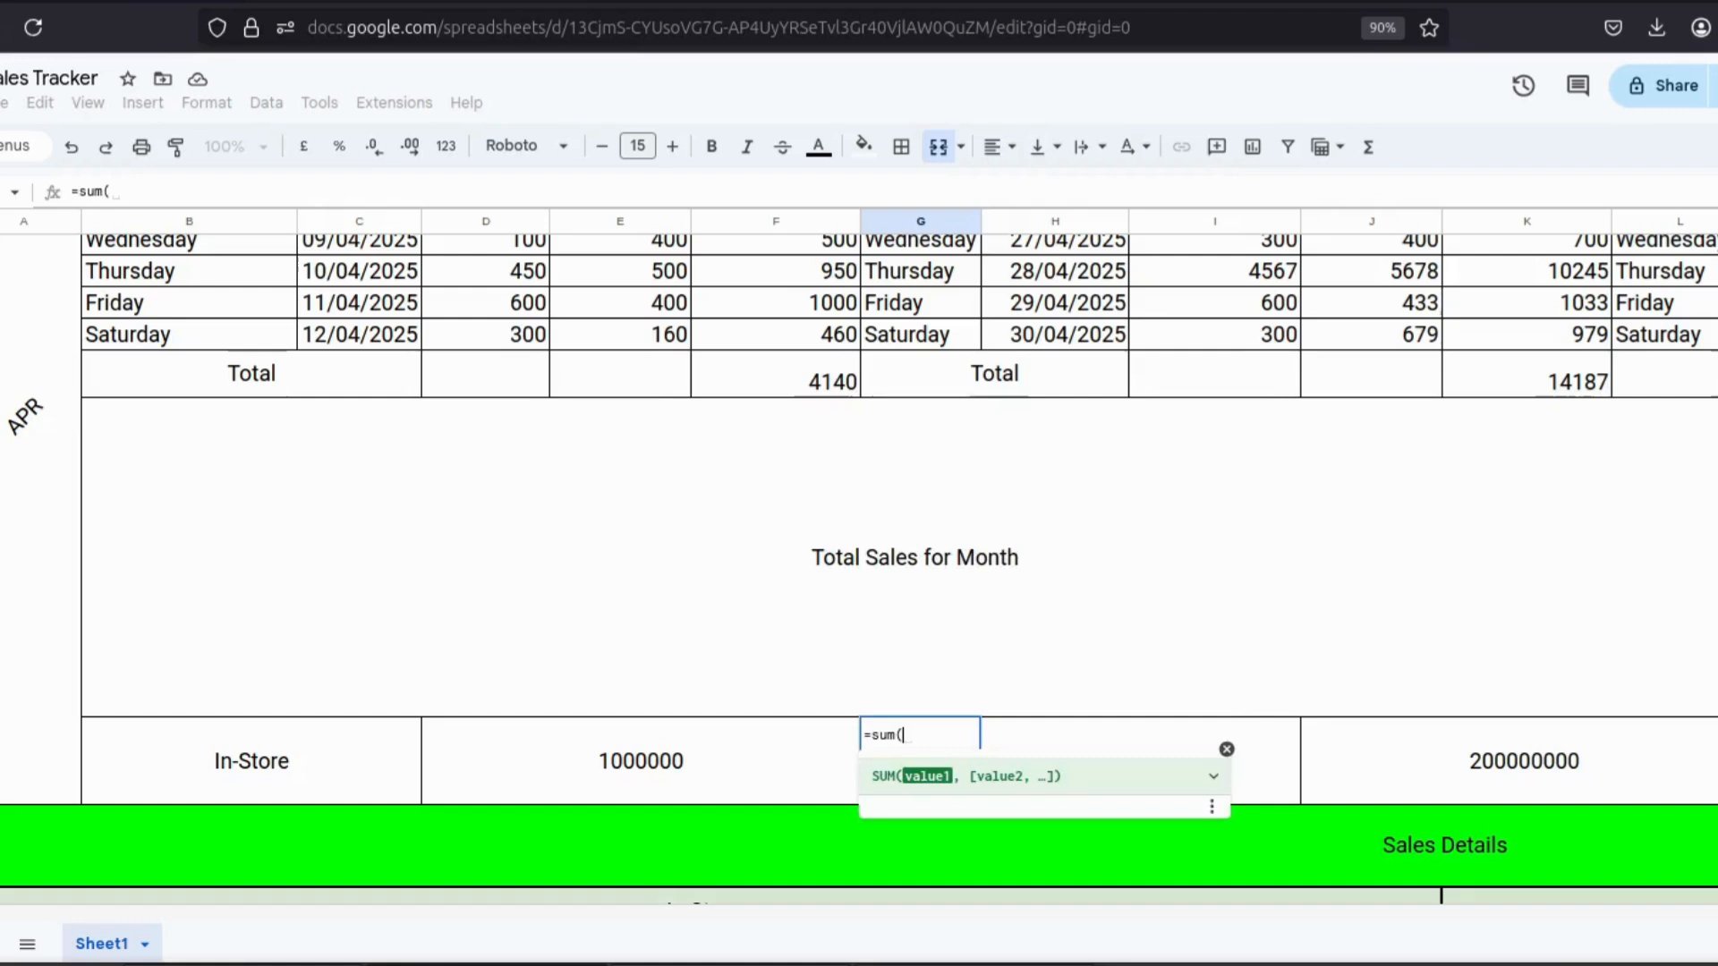
text(f)
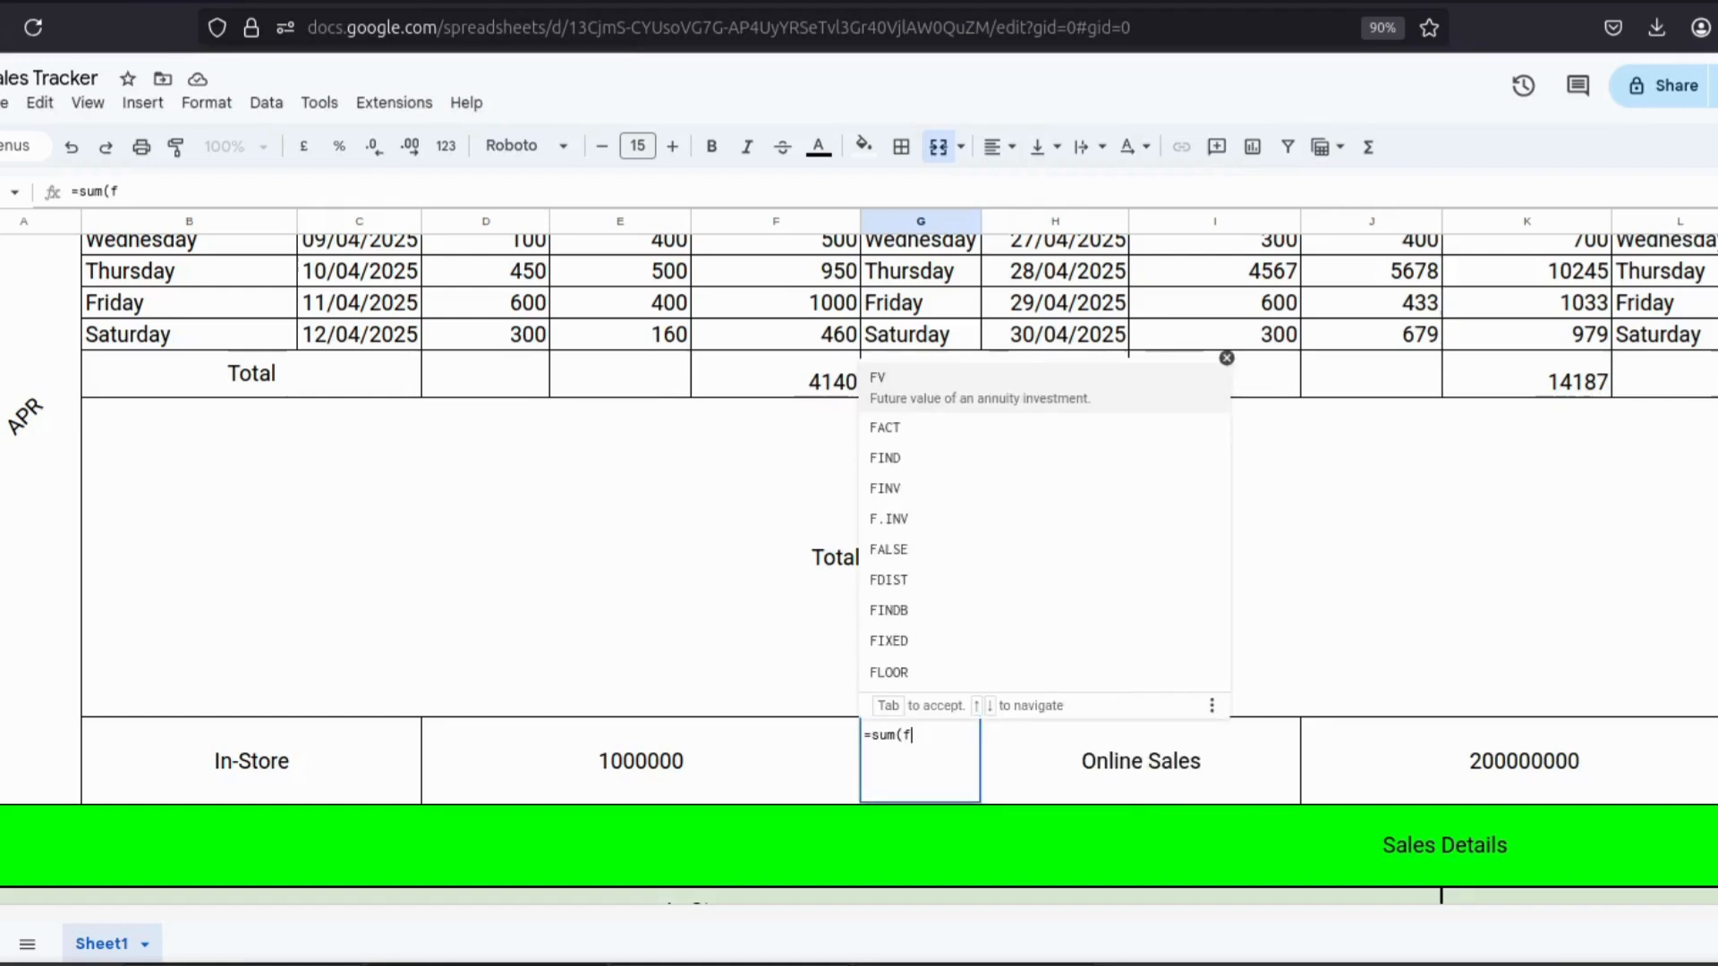
text(4,)
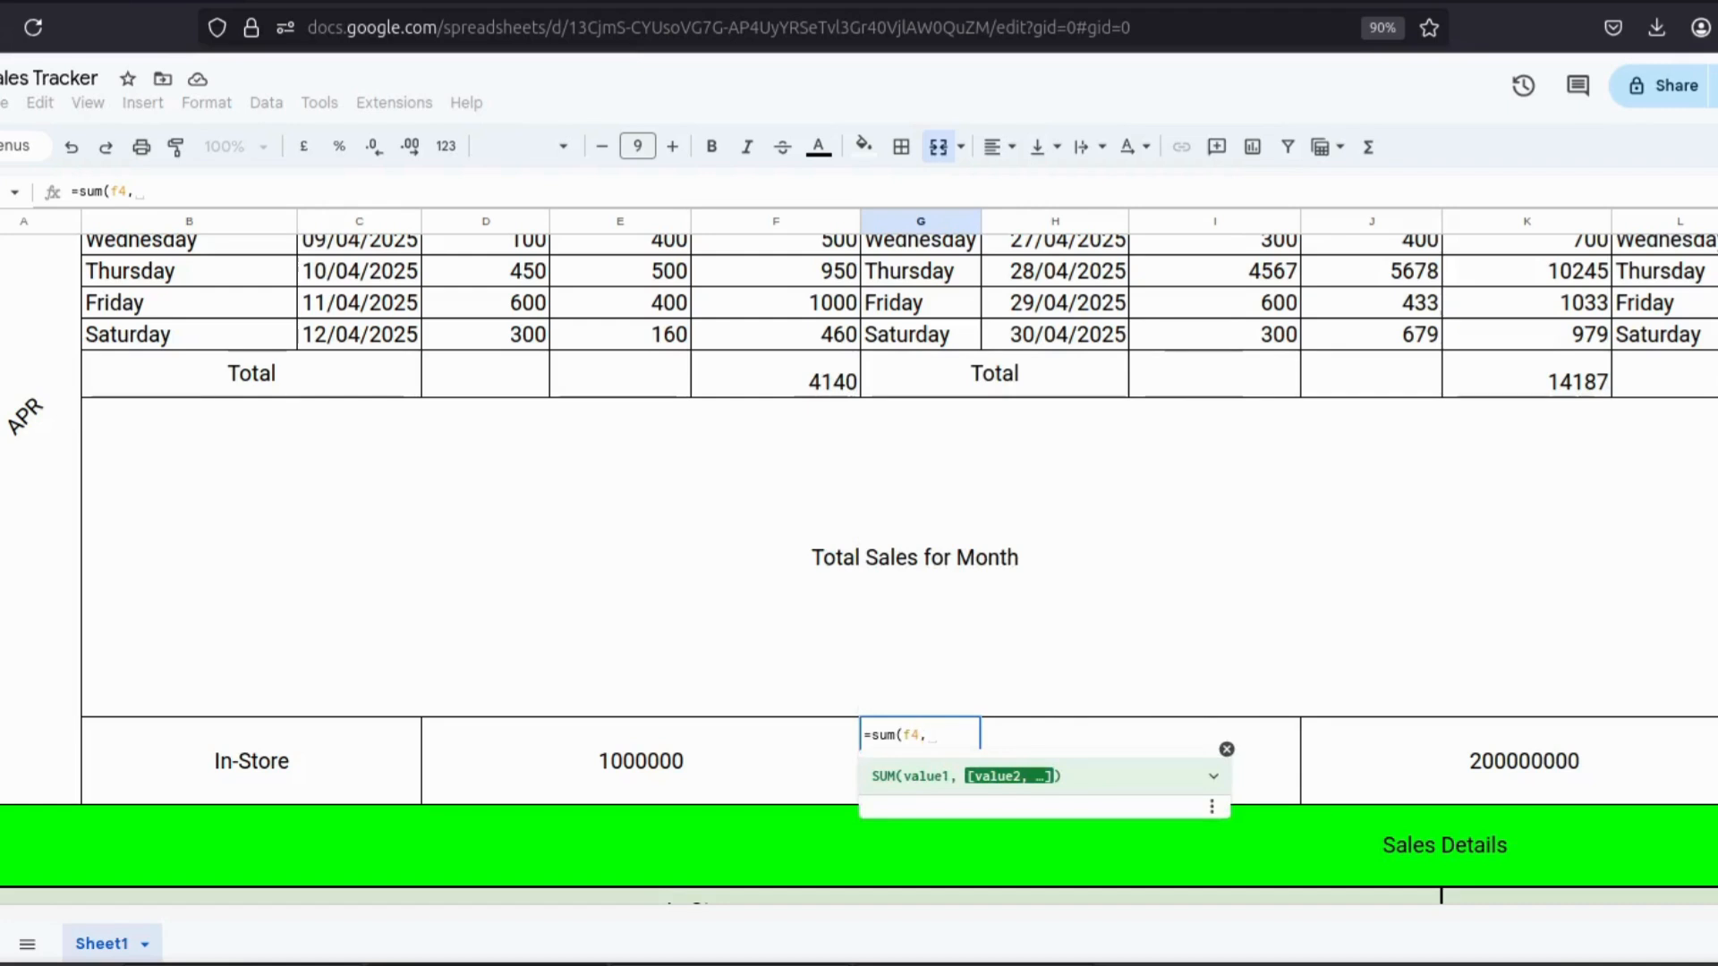
text(k14,)
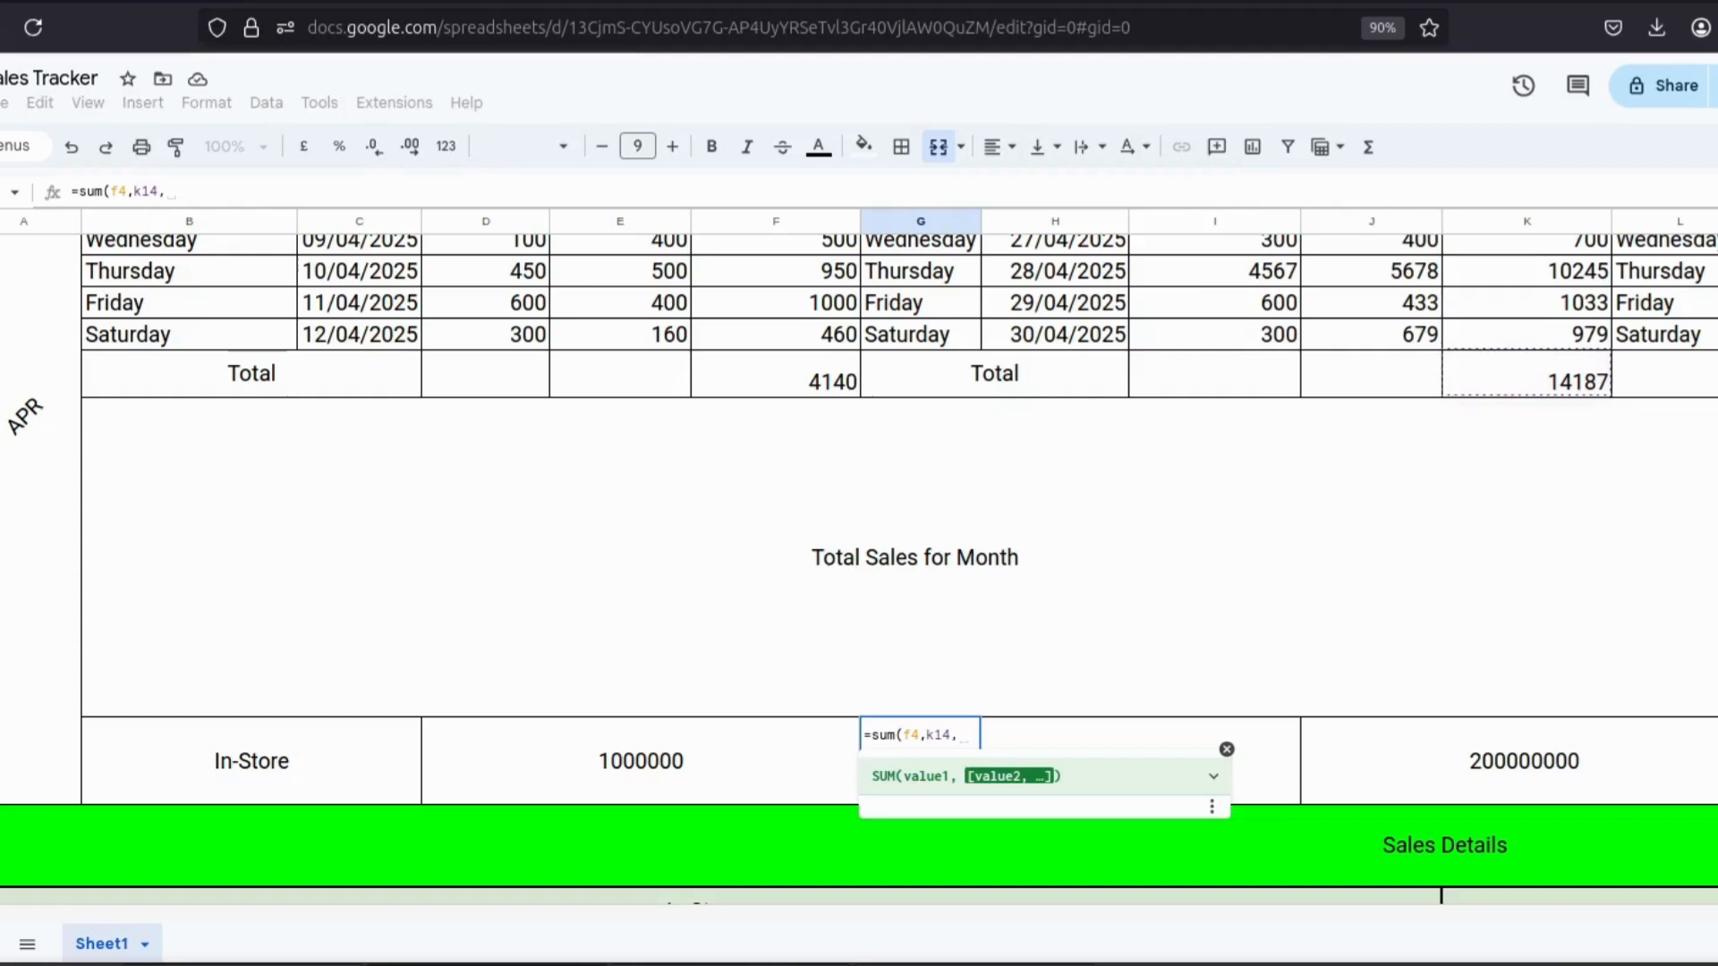
text(p14,u14))
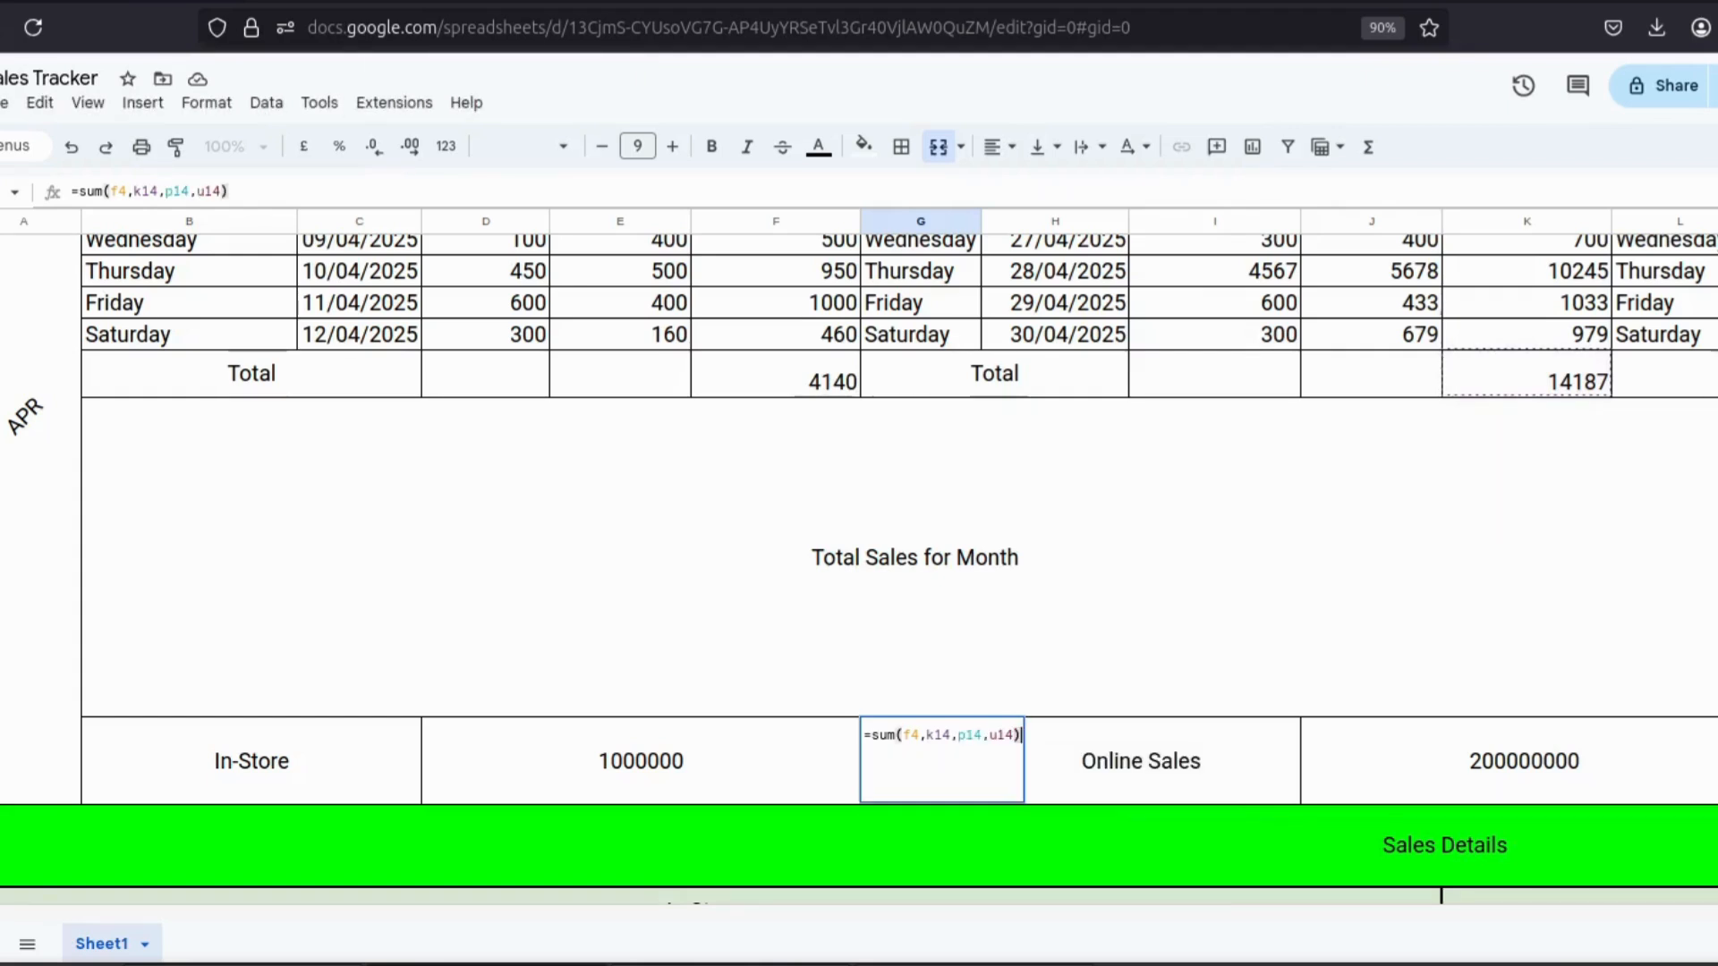
key(Return)
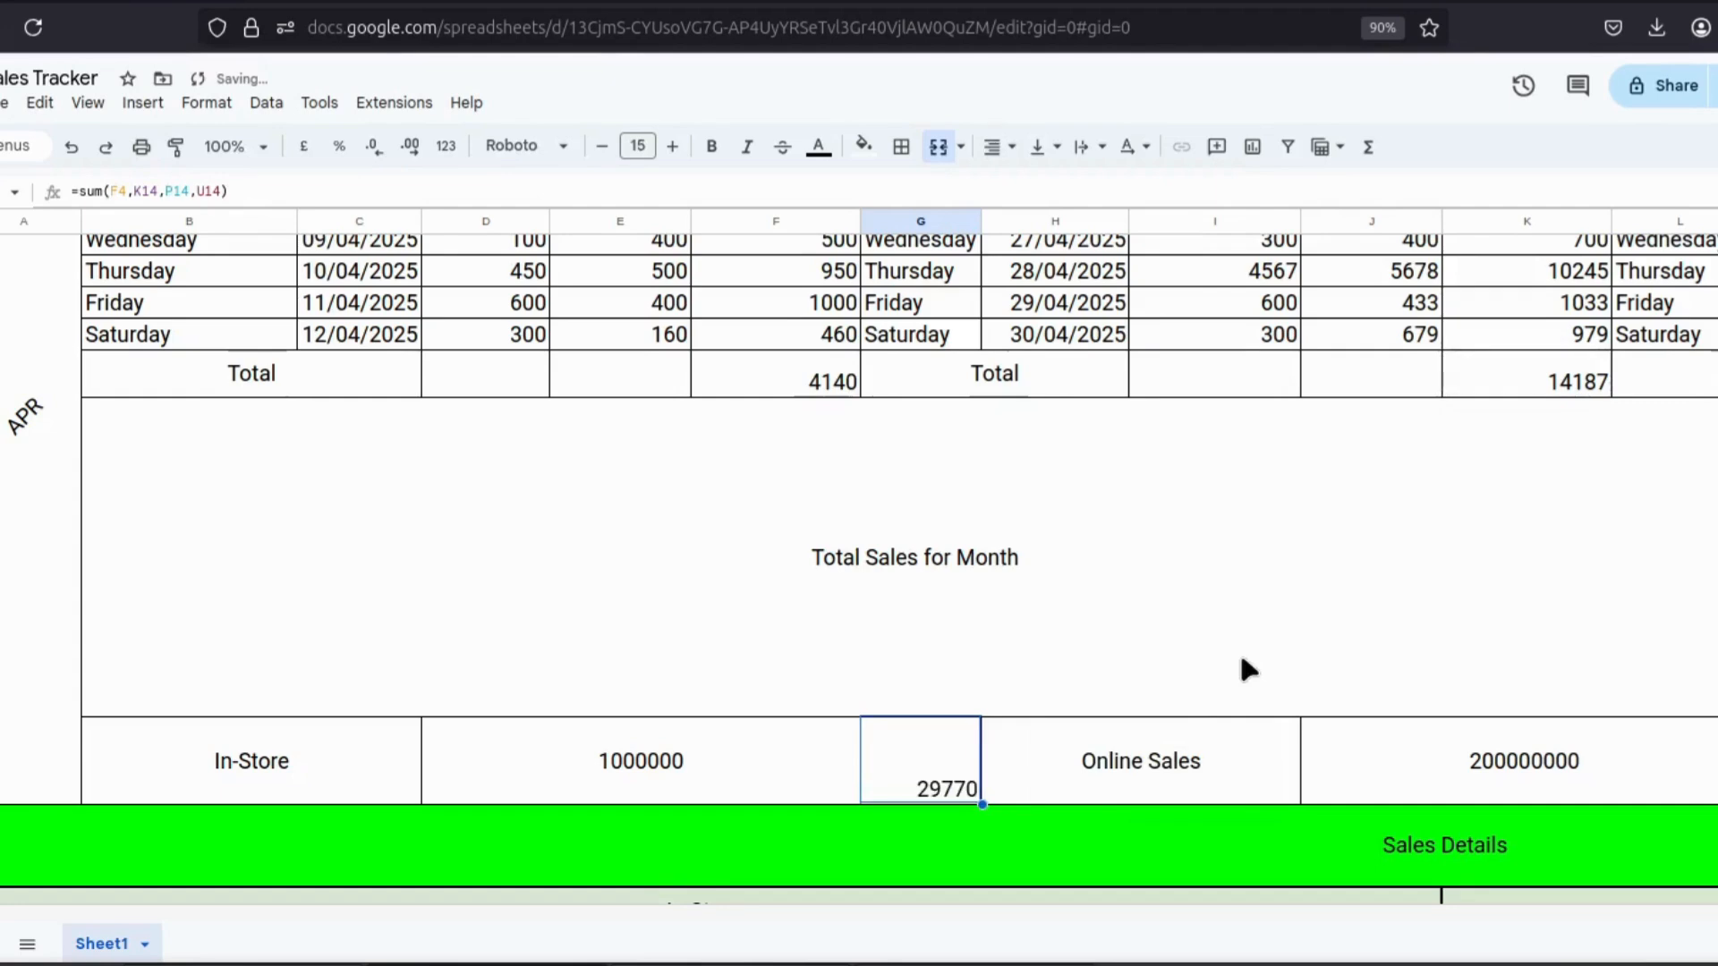
Enter =sumif(b7:b13,"Monday",f7:f13) in the Week1 Mon cell of the Top Performing Days table.
click(1079, 756)
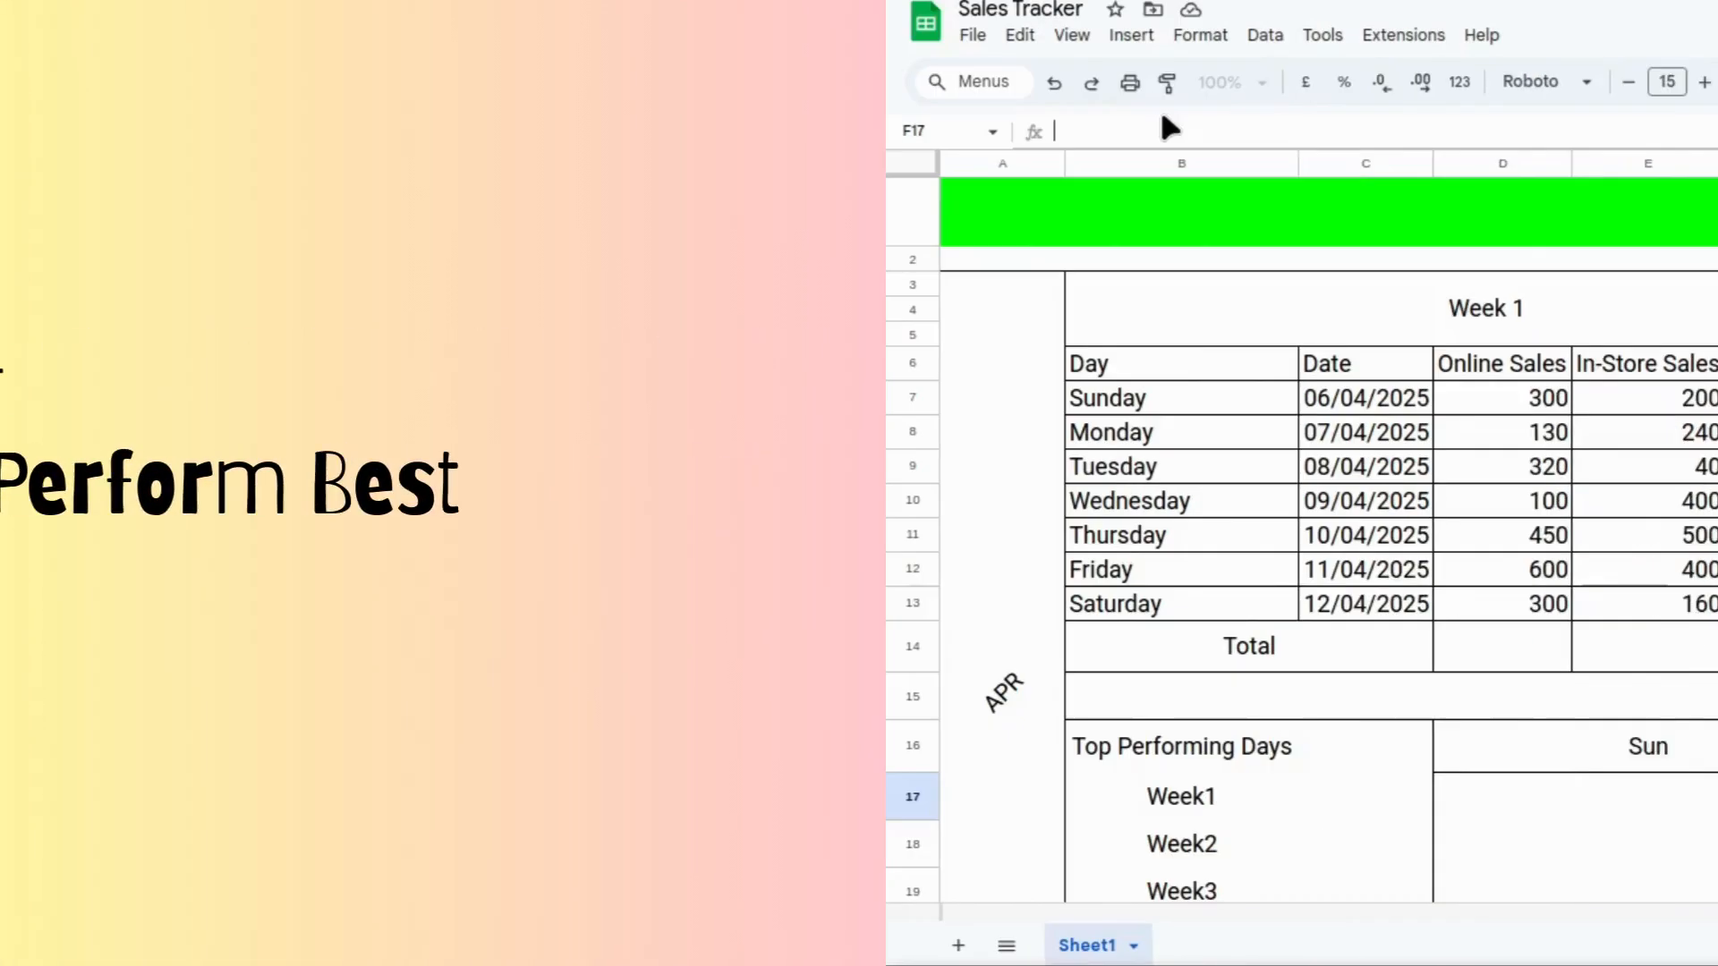
text(=)
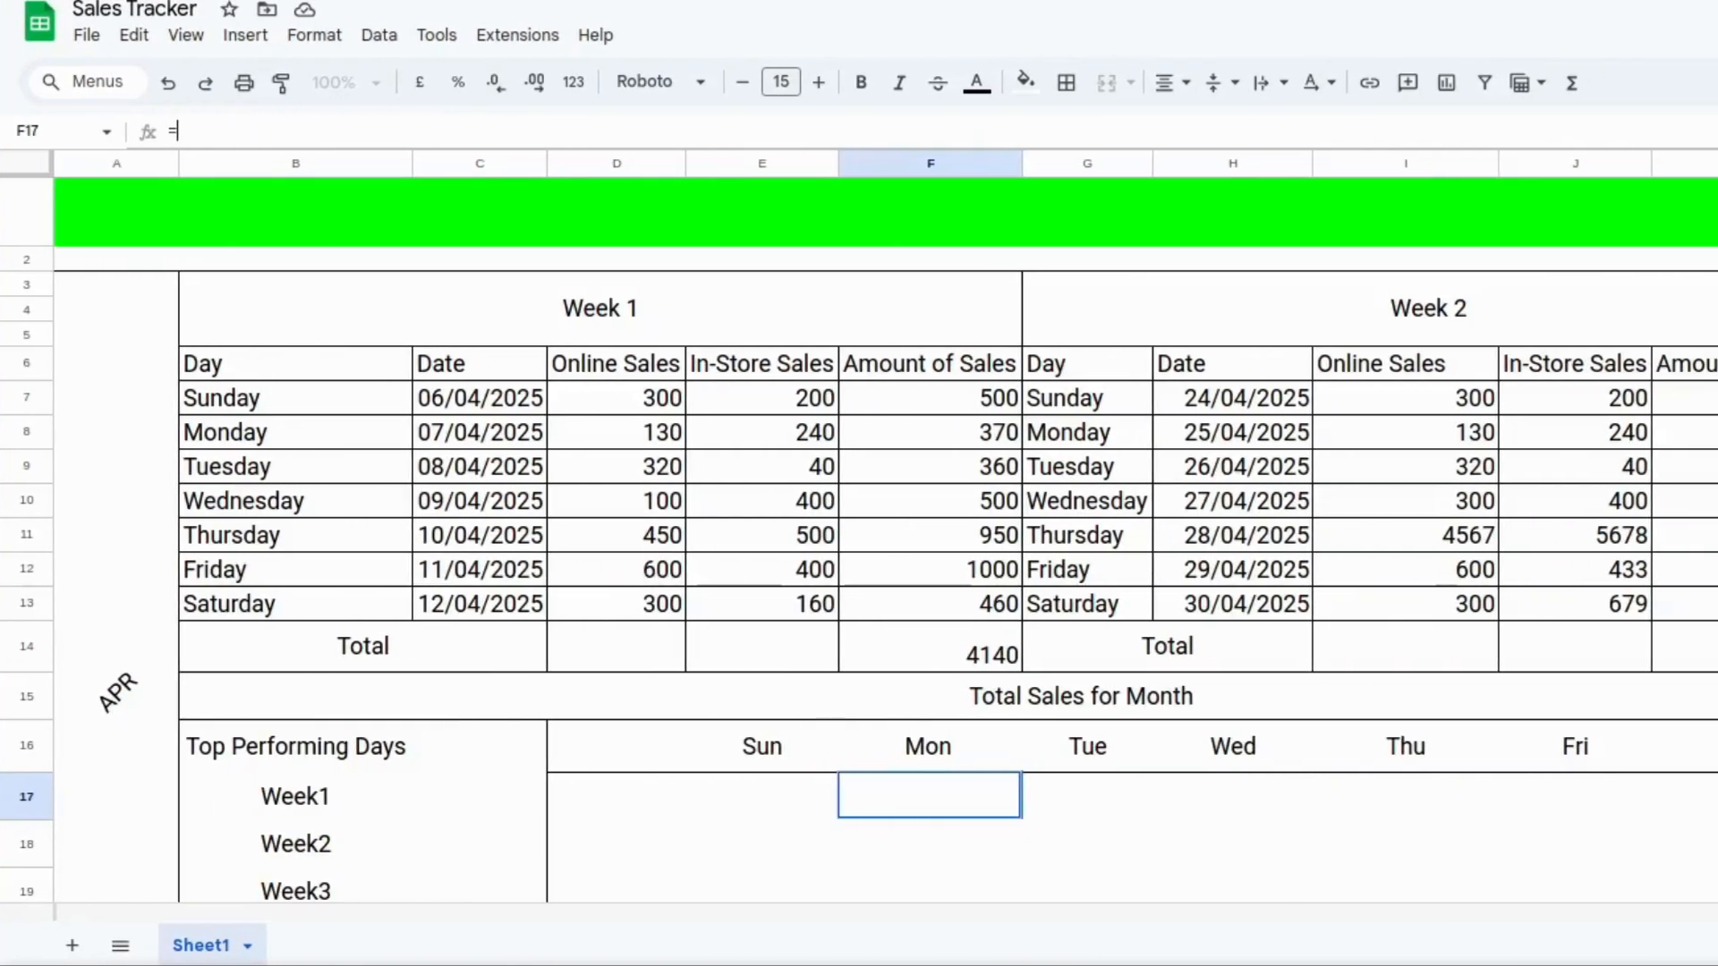
key(BackSpace)
text(=s)
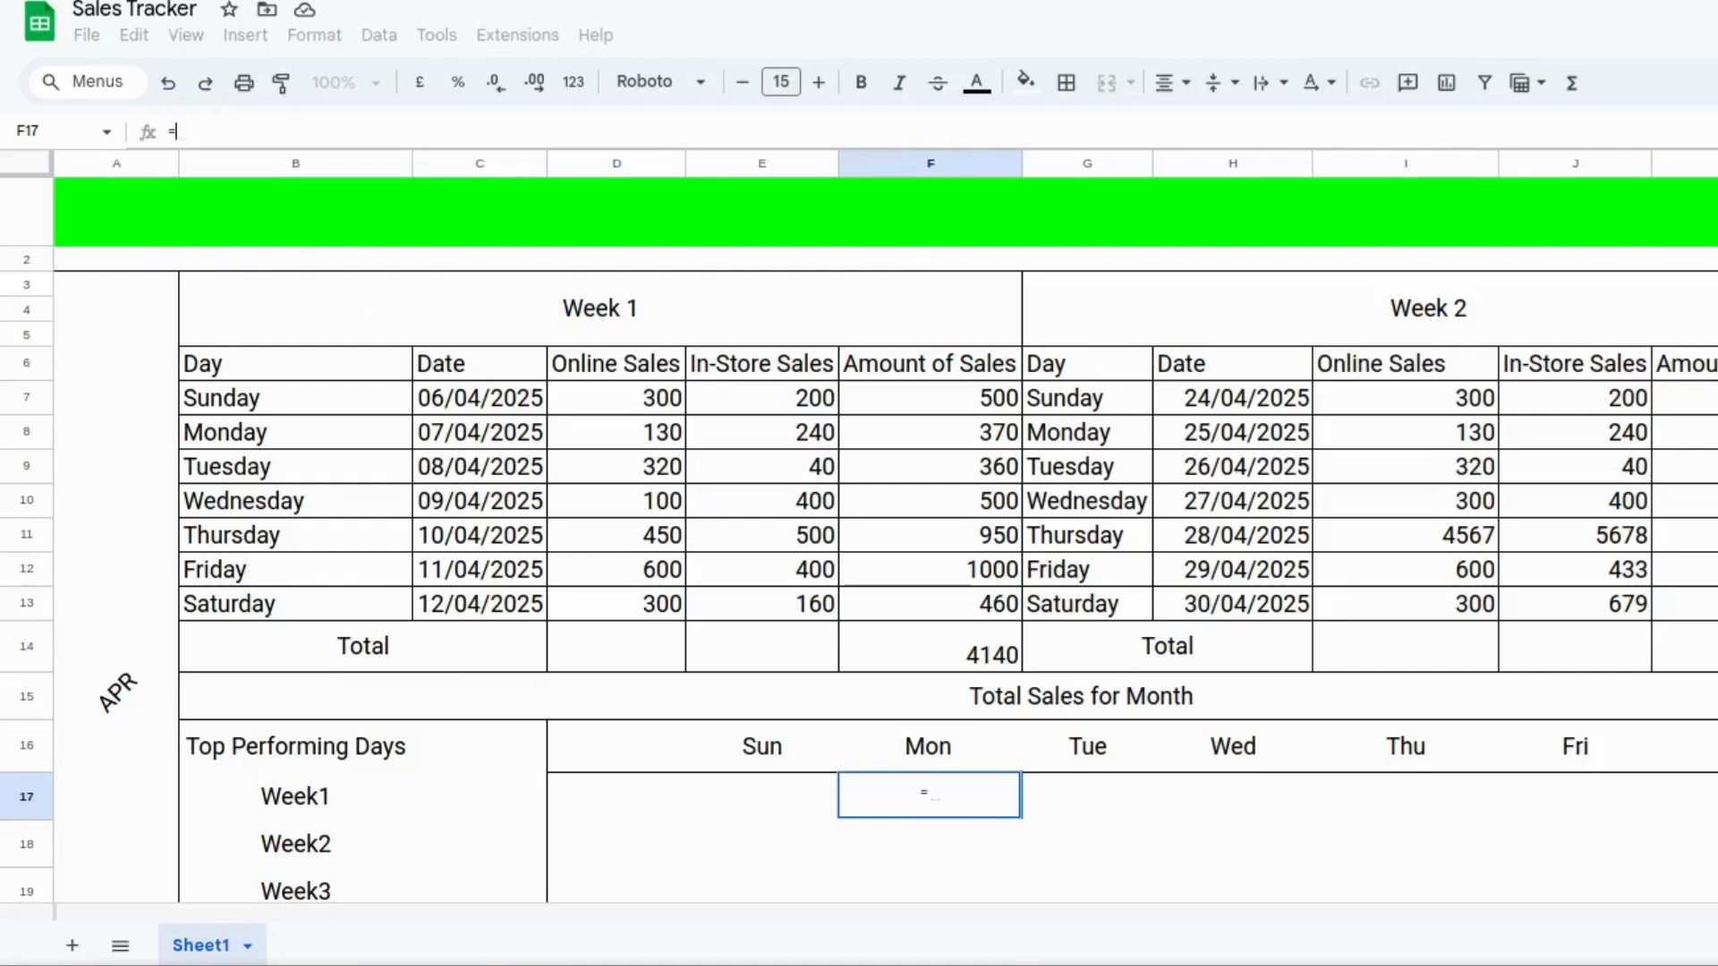
text(u)
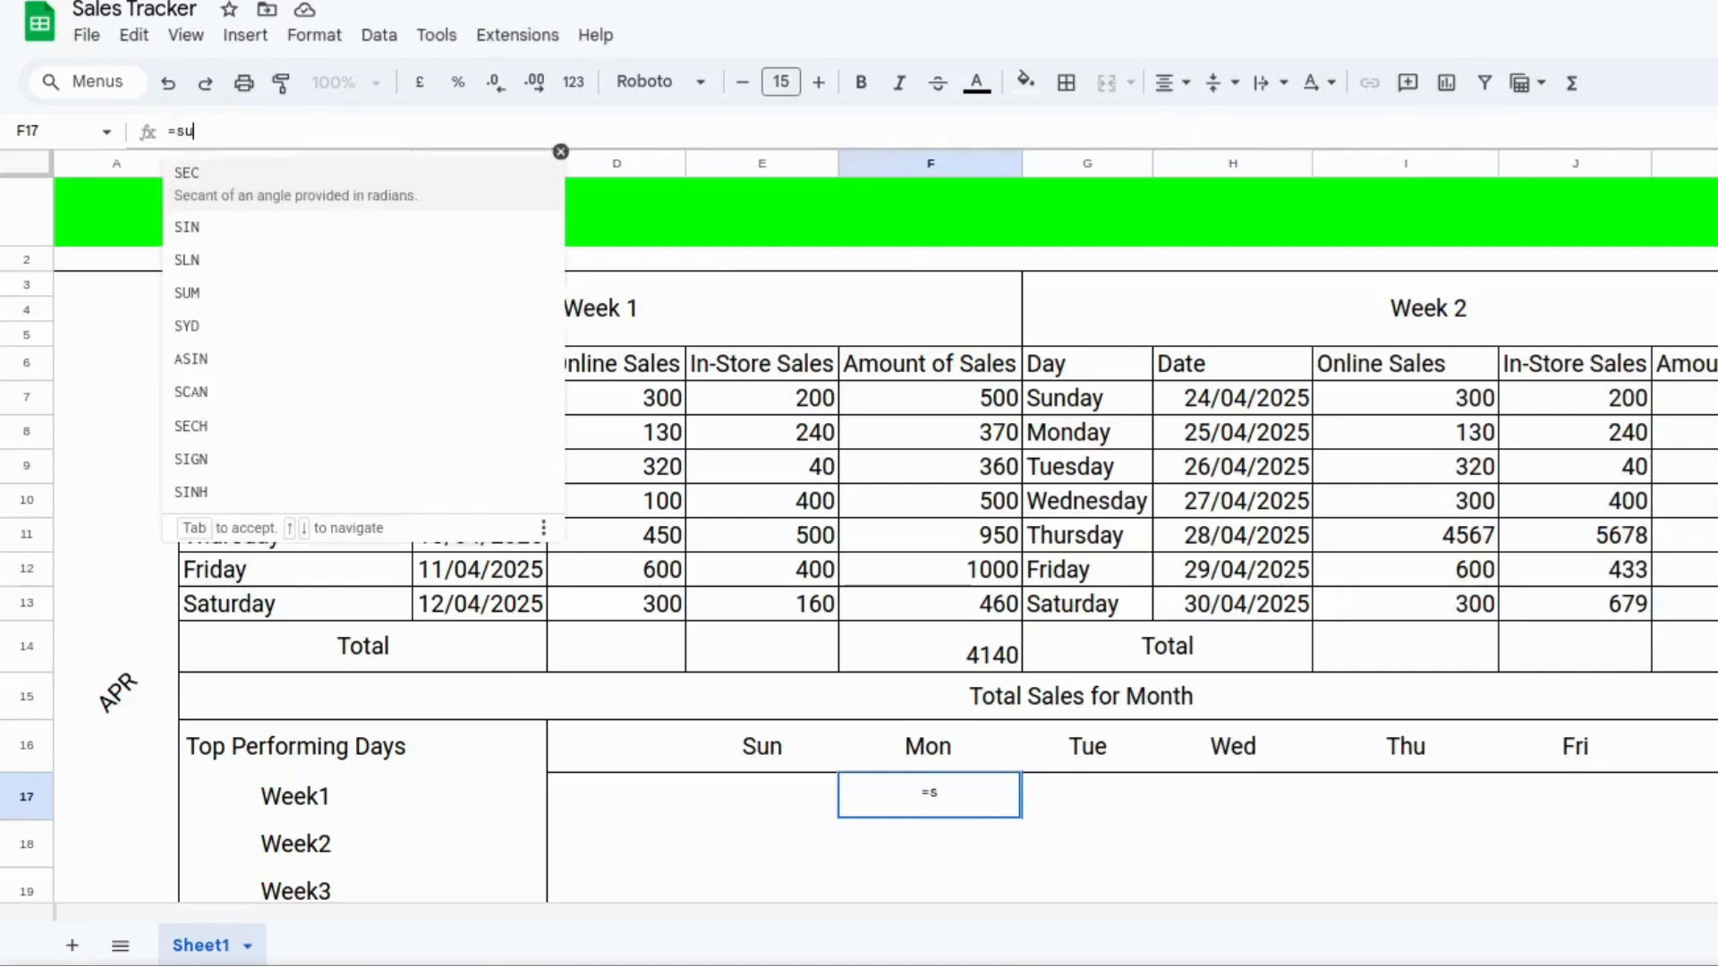
text(mi)
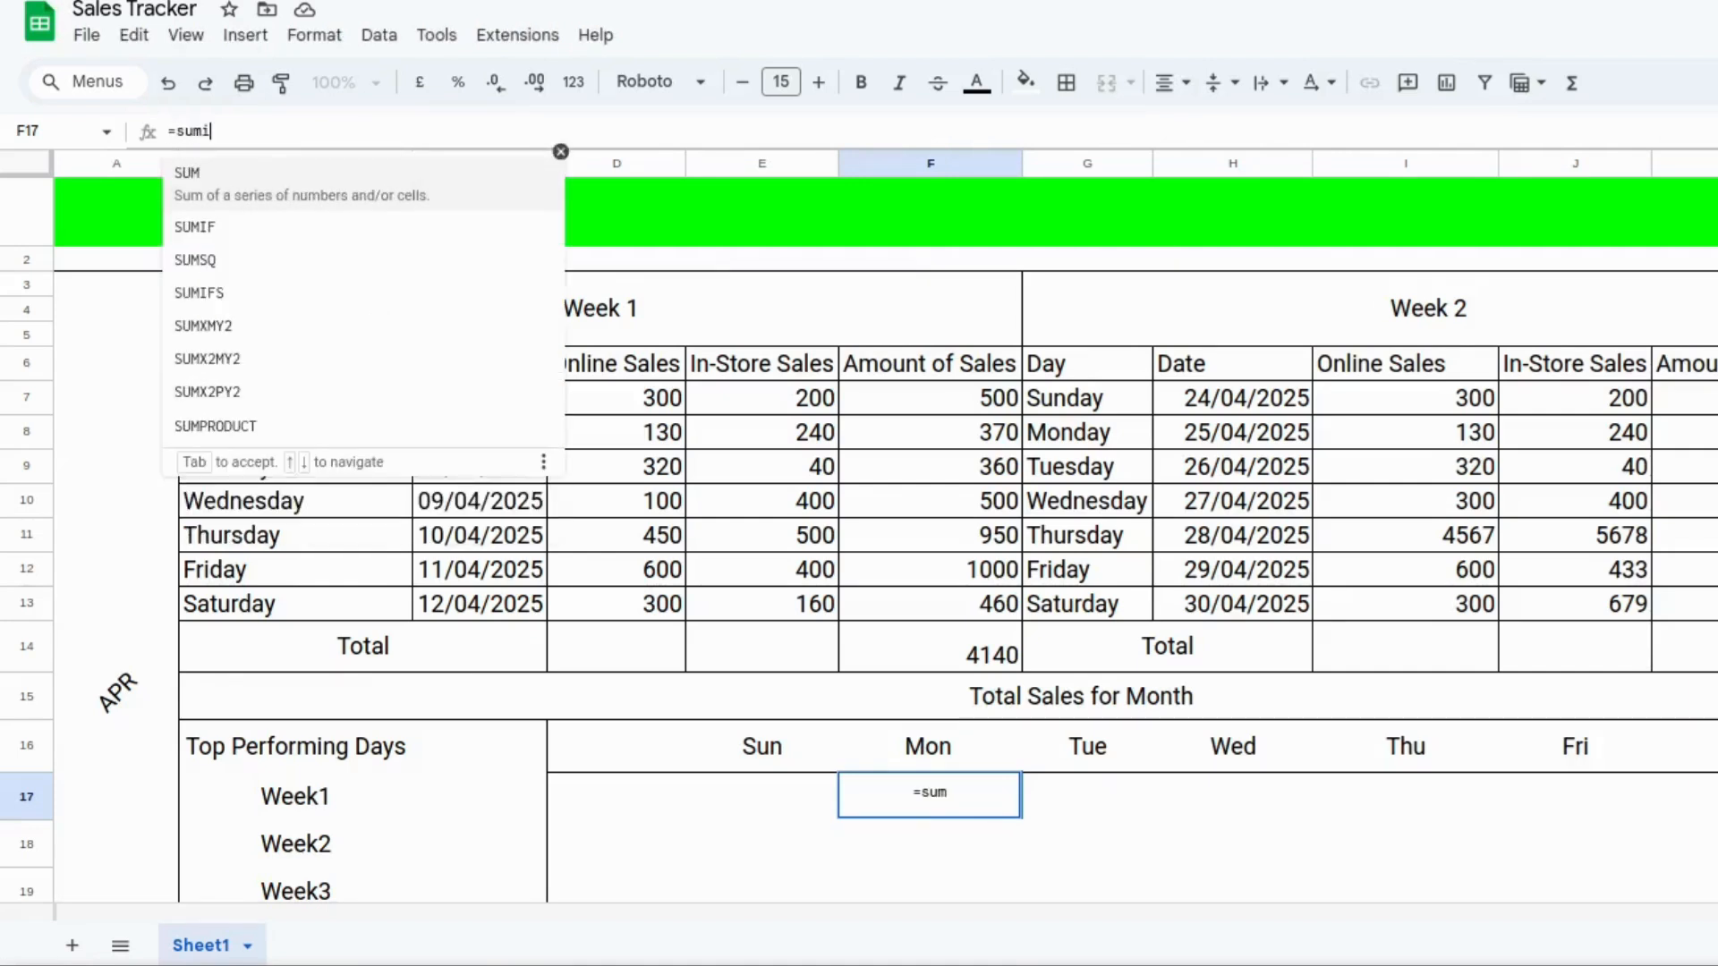
text(f(b)
text(7:)
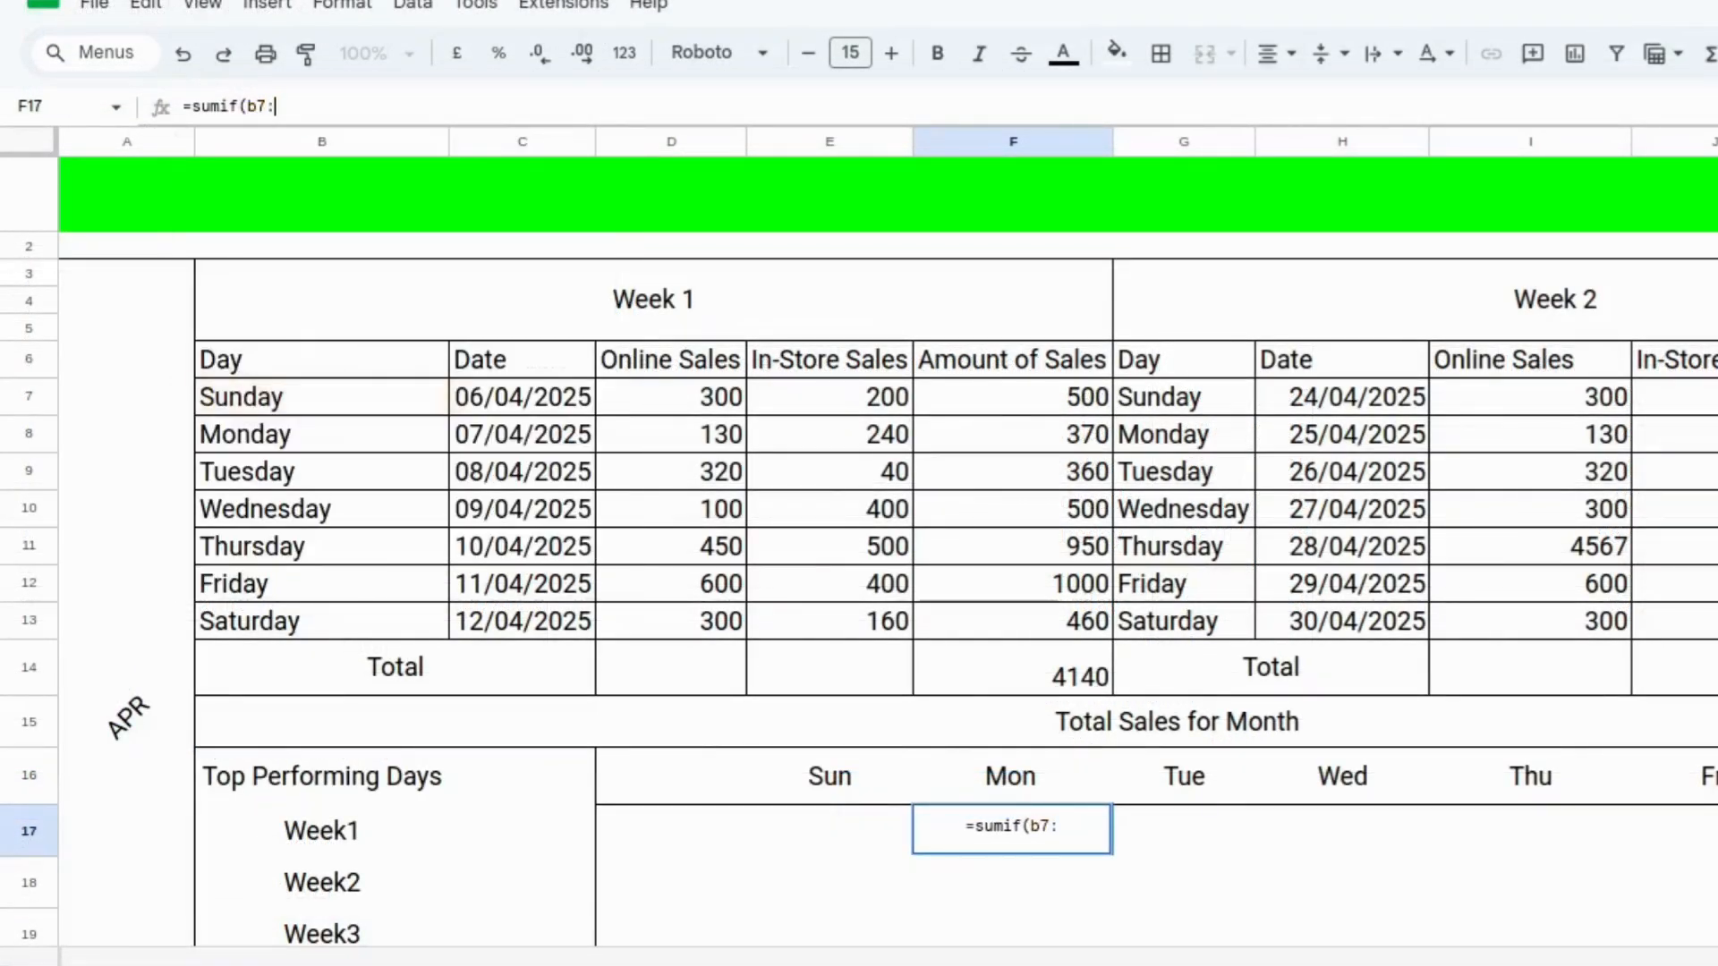
text(b13)
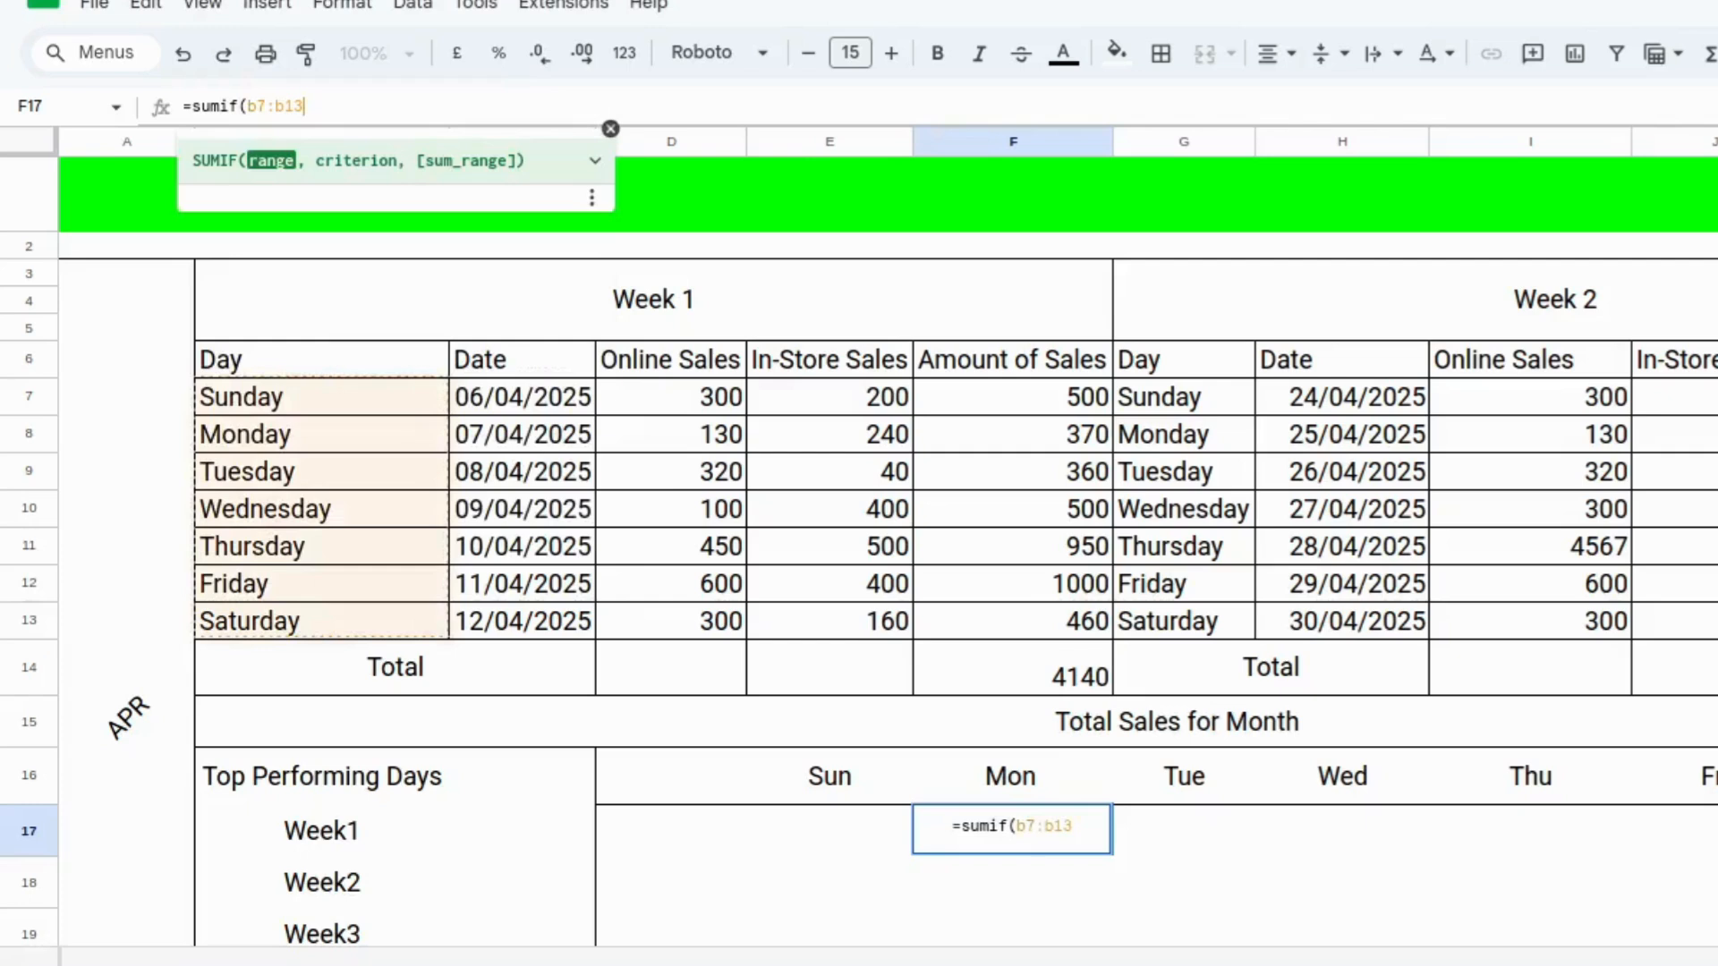
text(,")
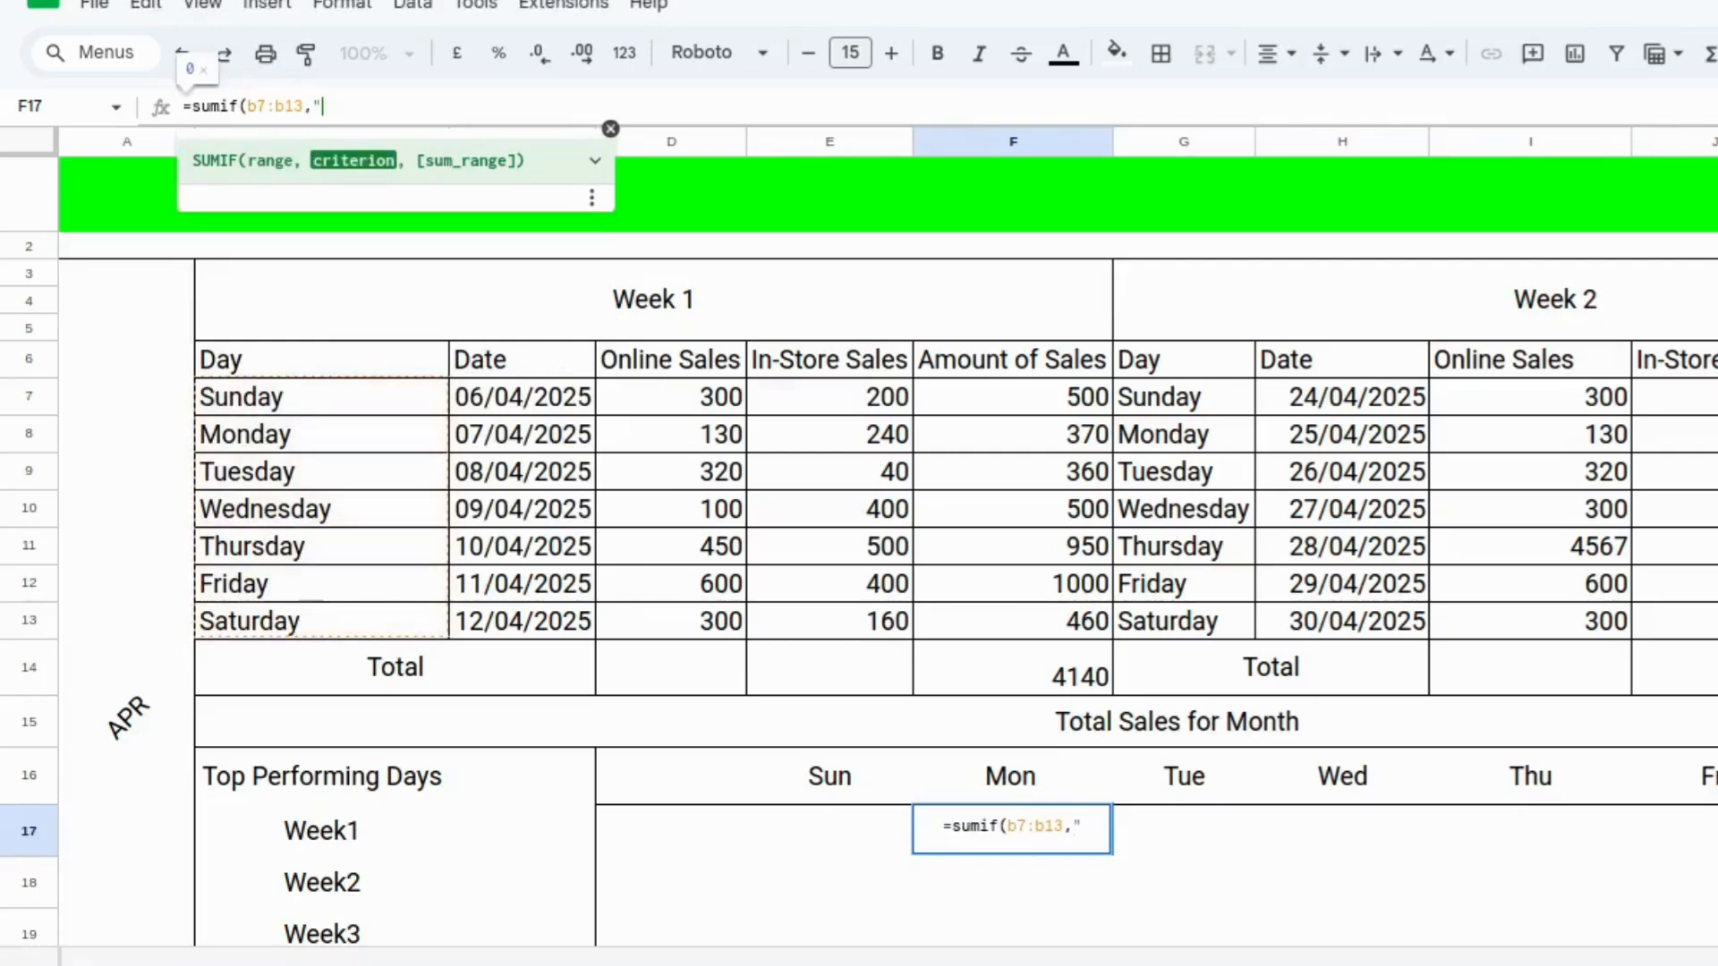
text(Monday)
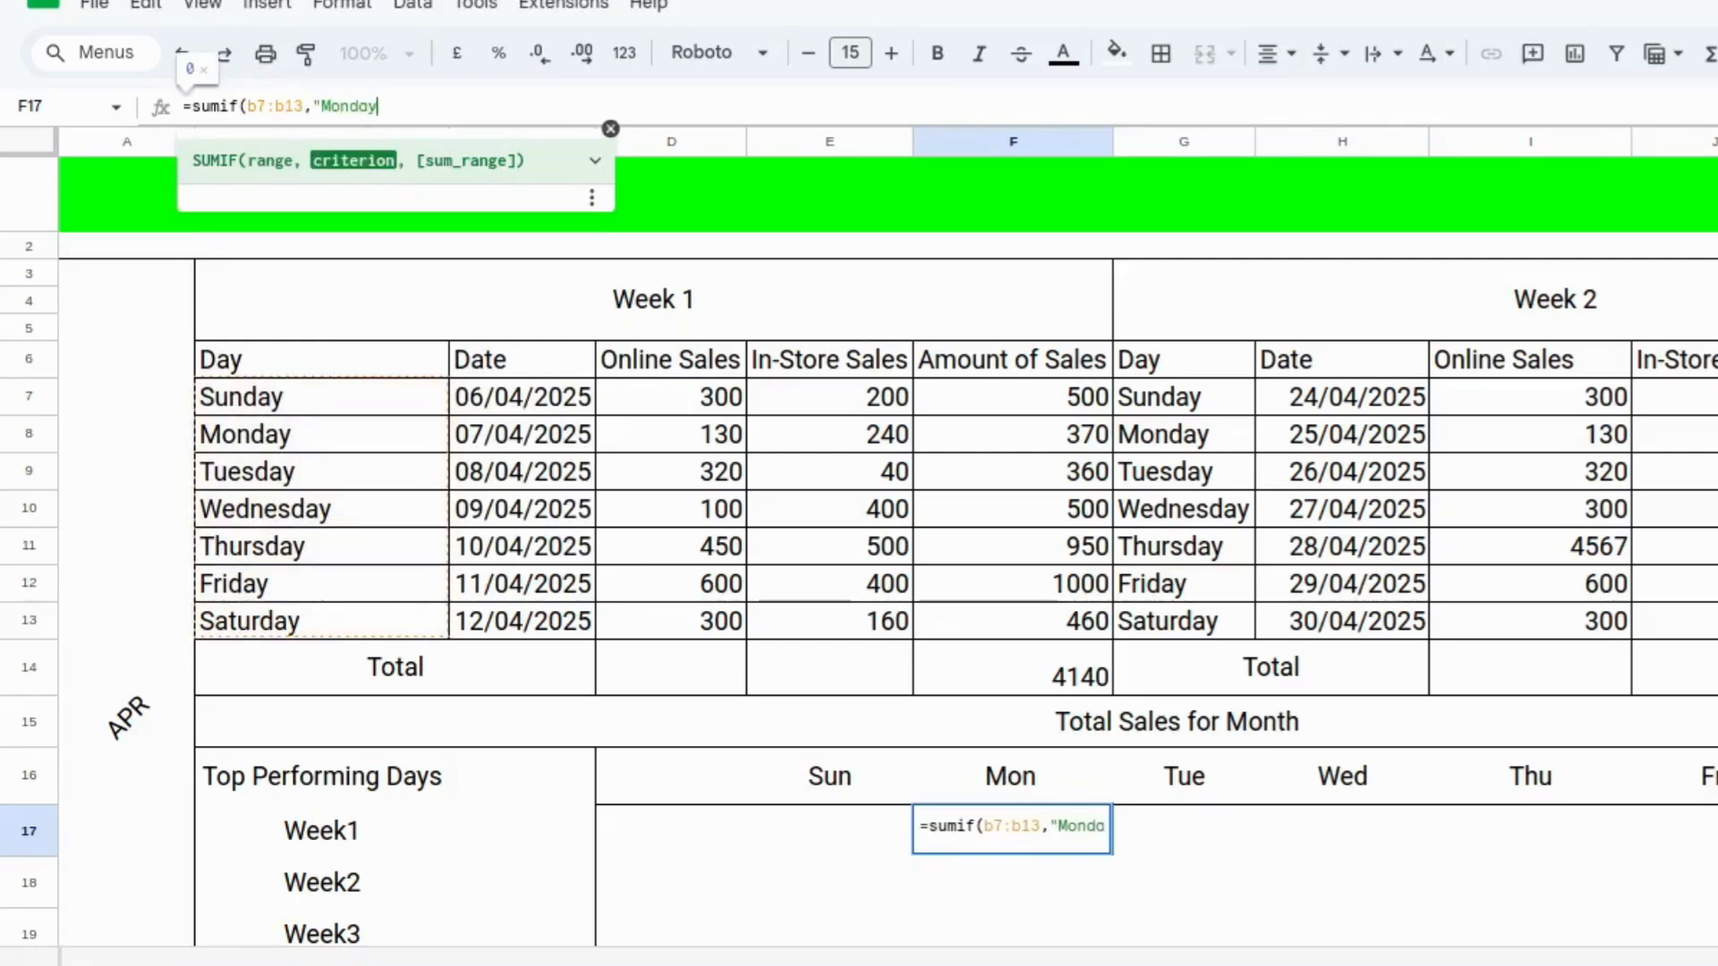
text(")
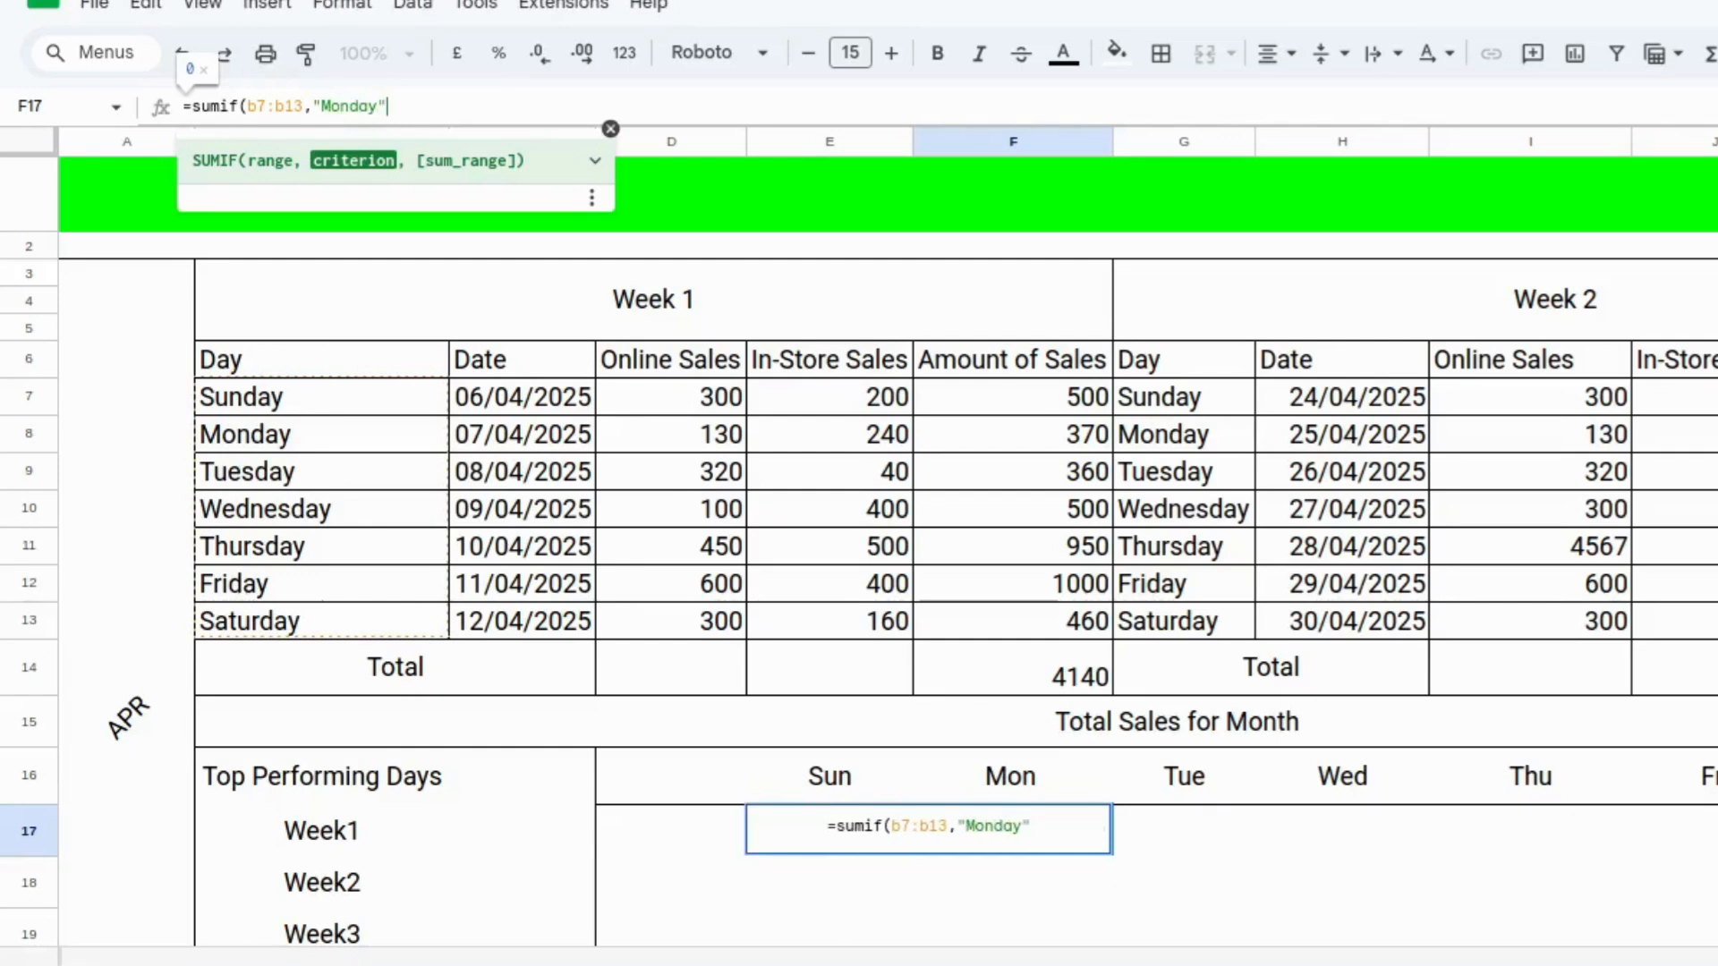
text(,f)
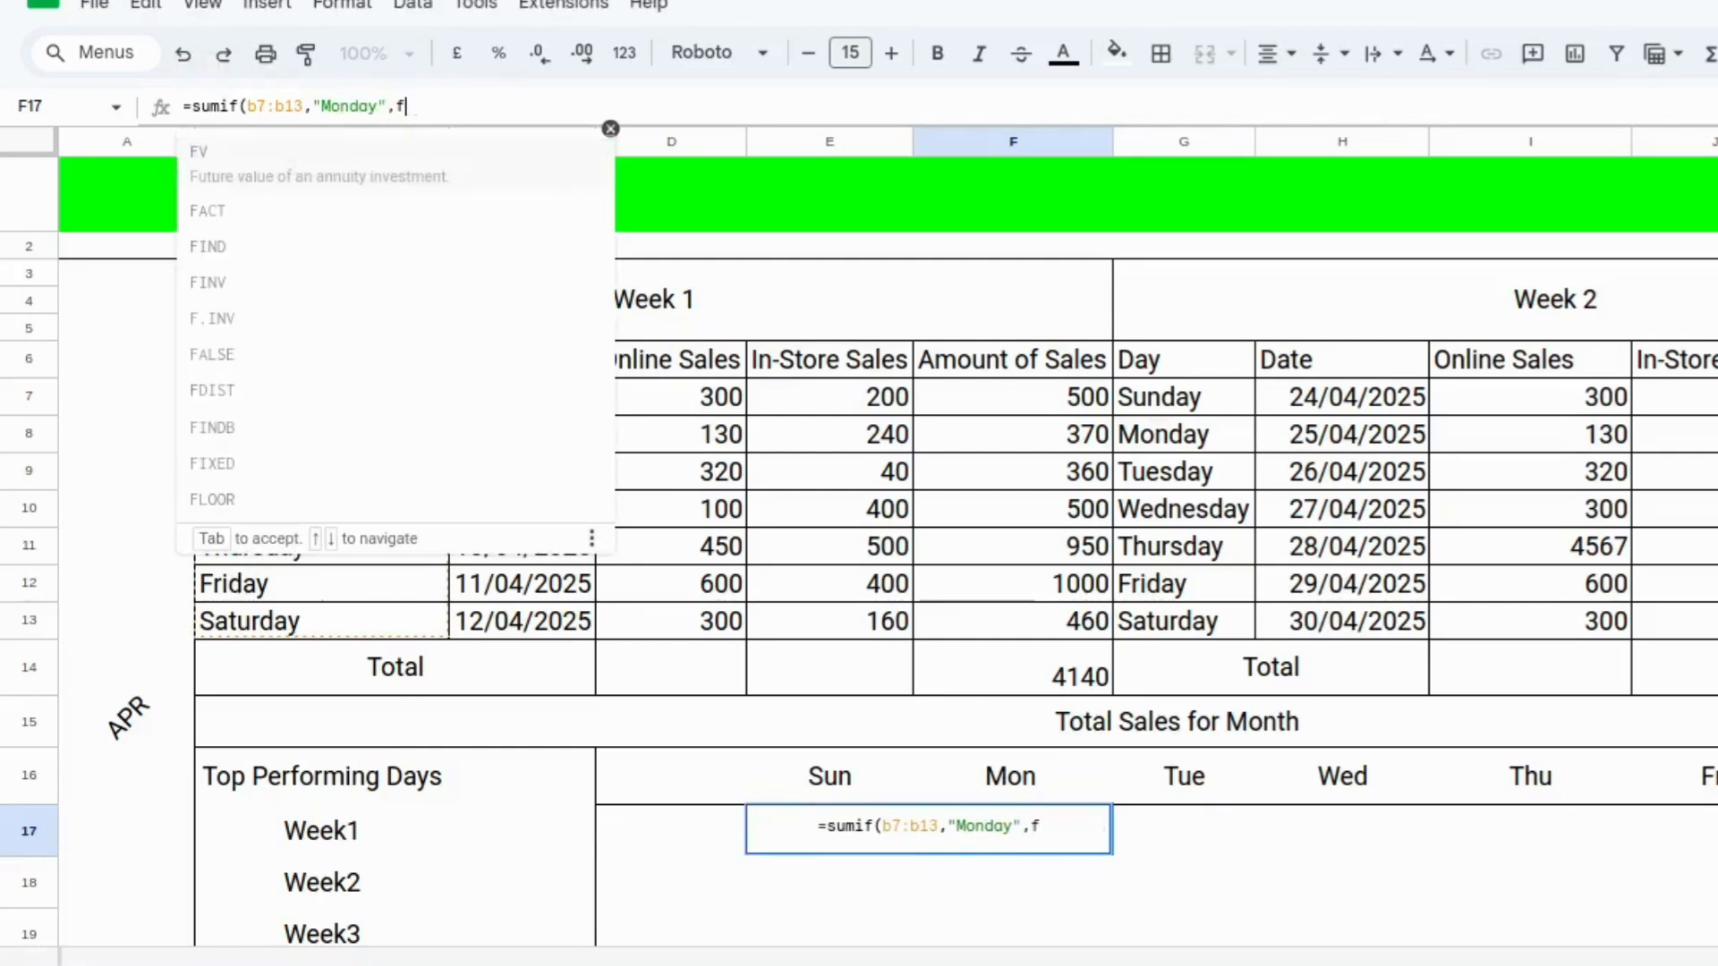
text(7:)
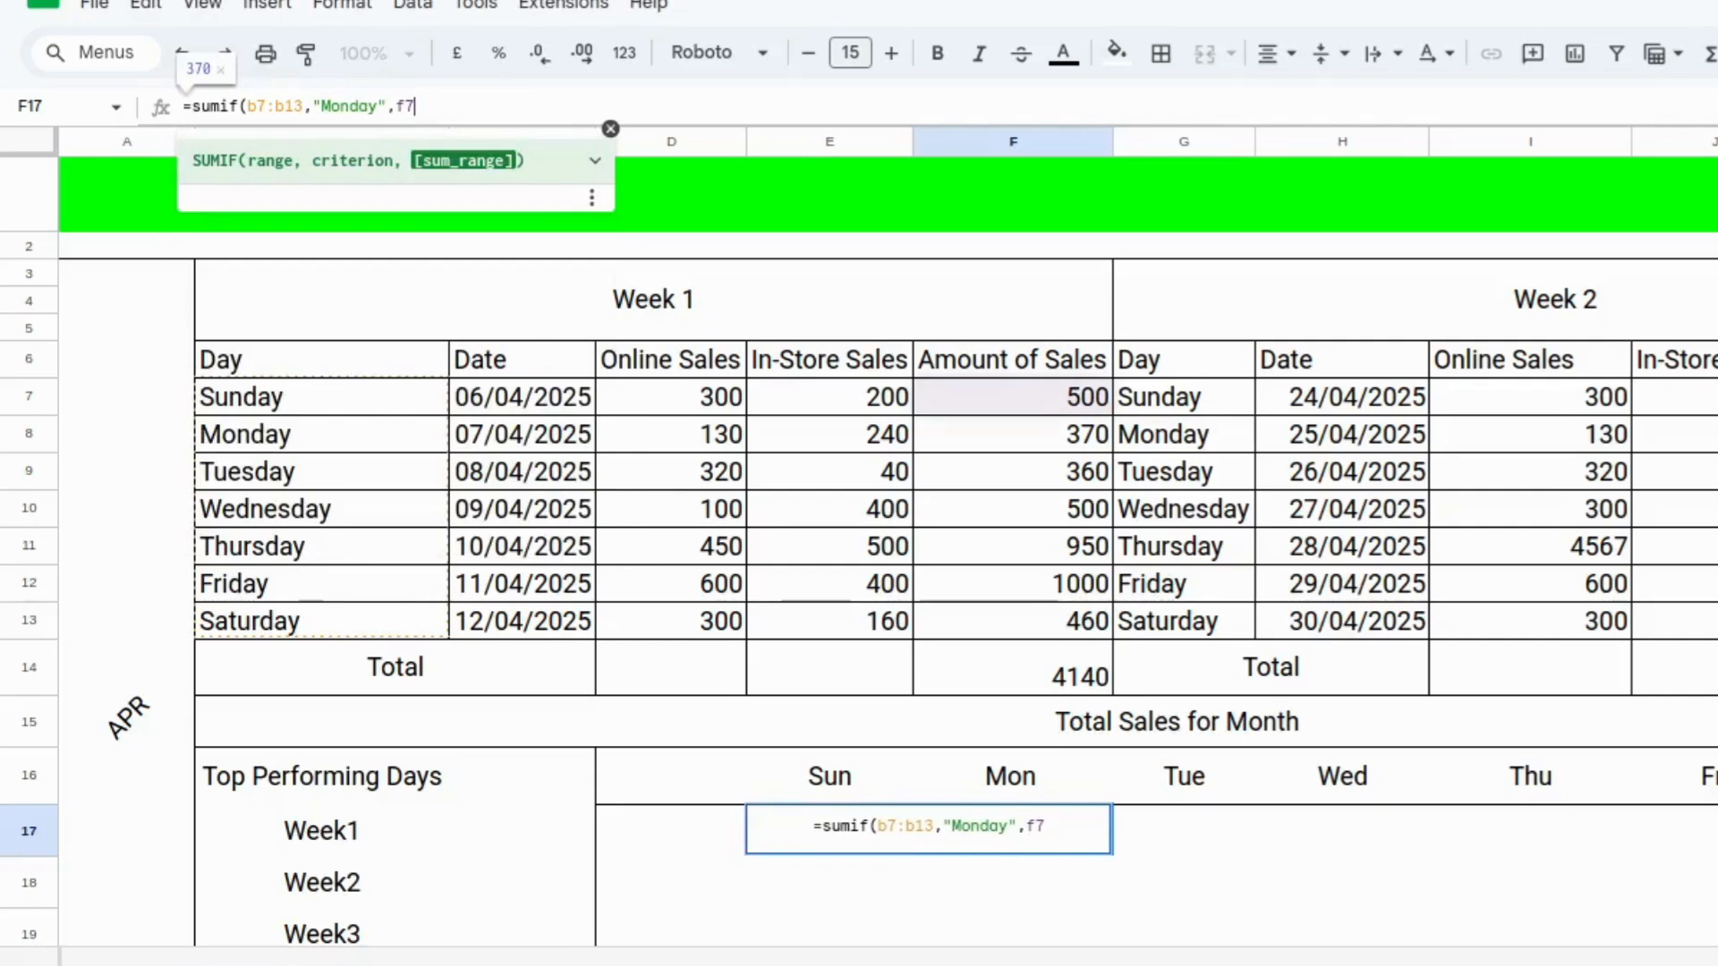
text(f)
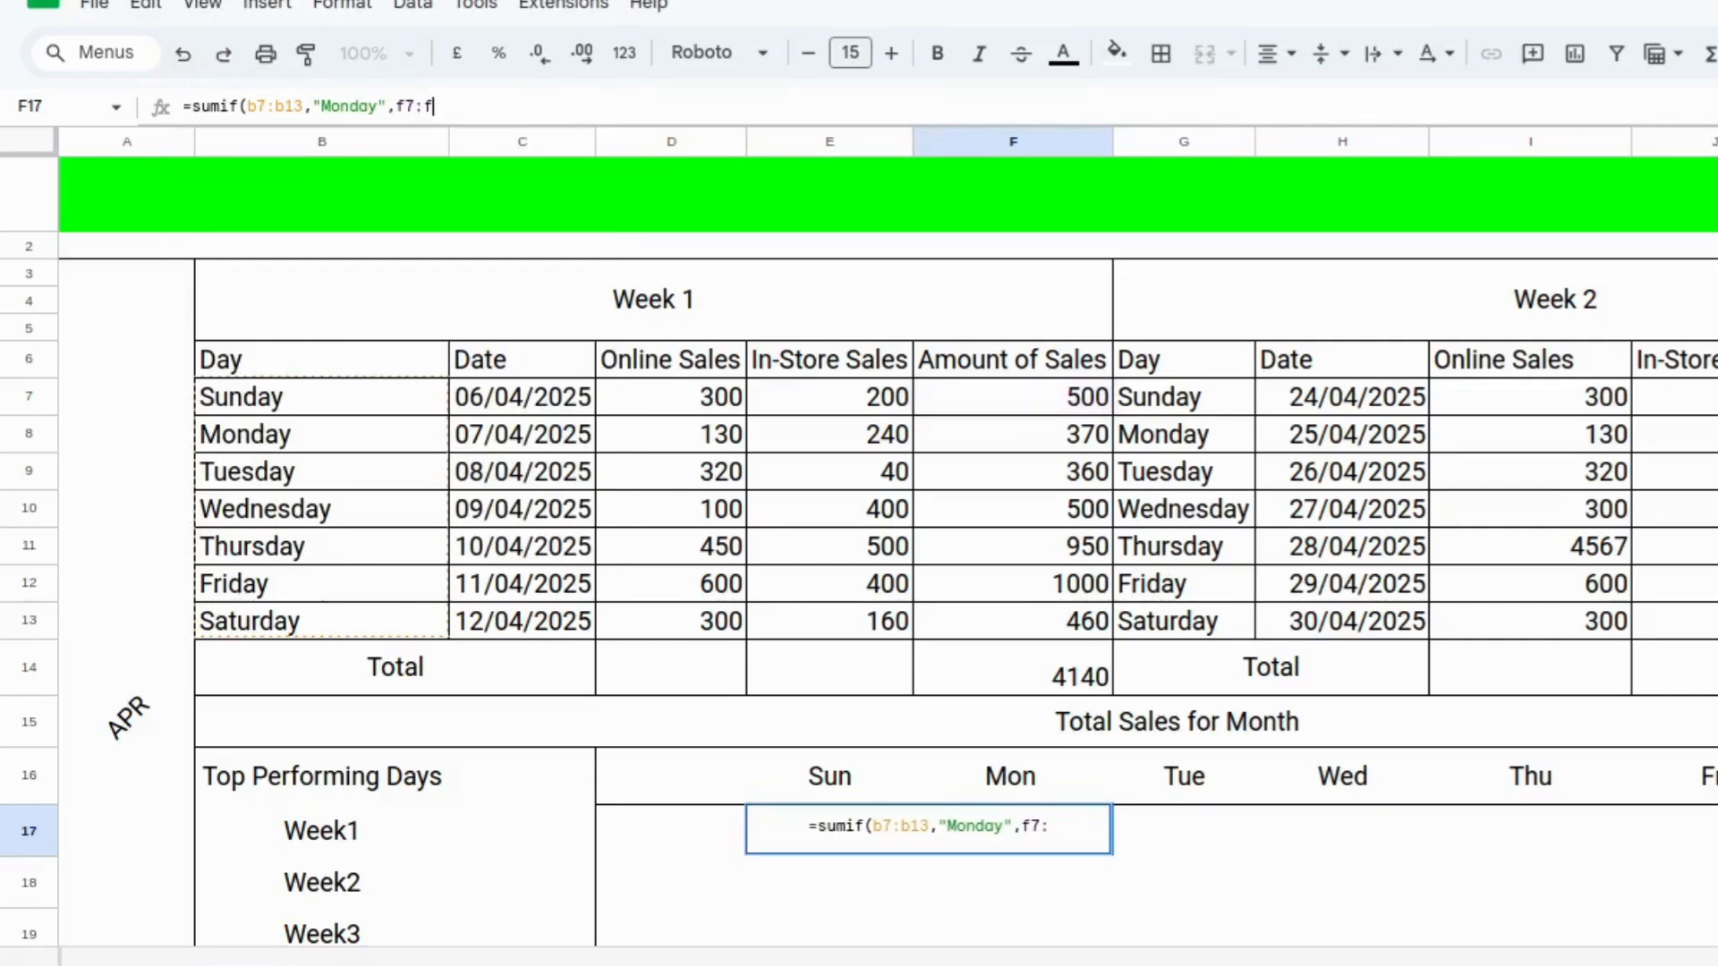
text(13)
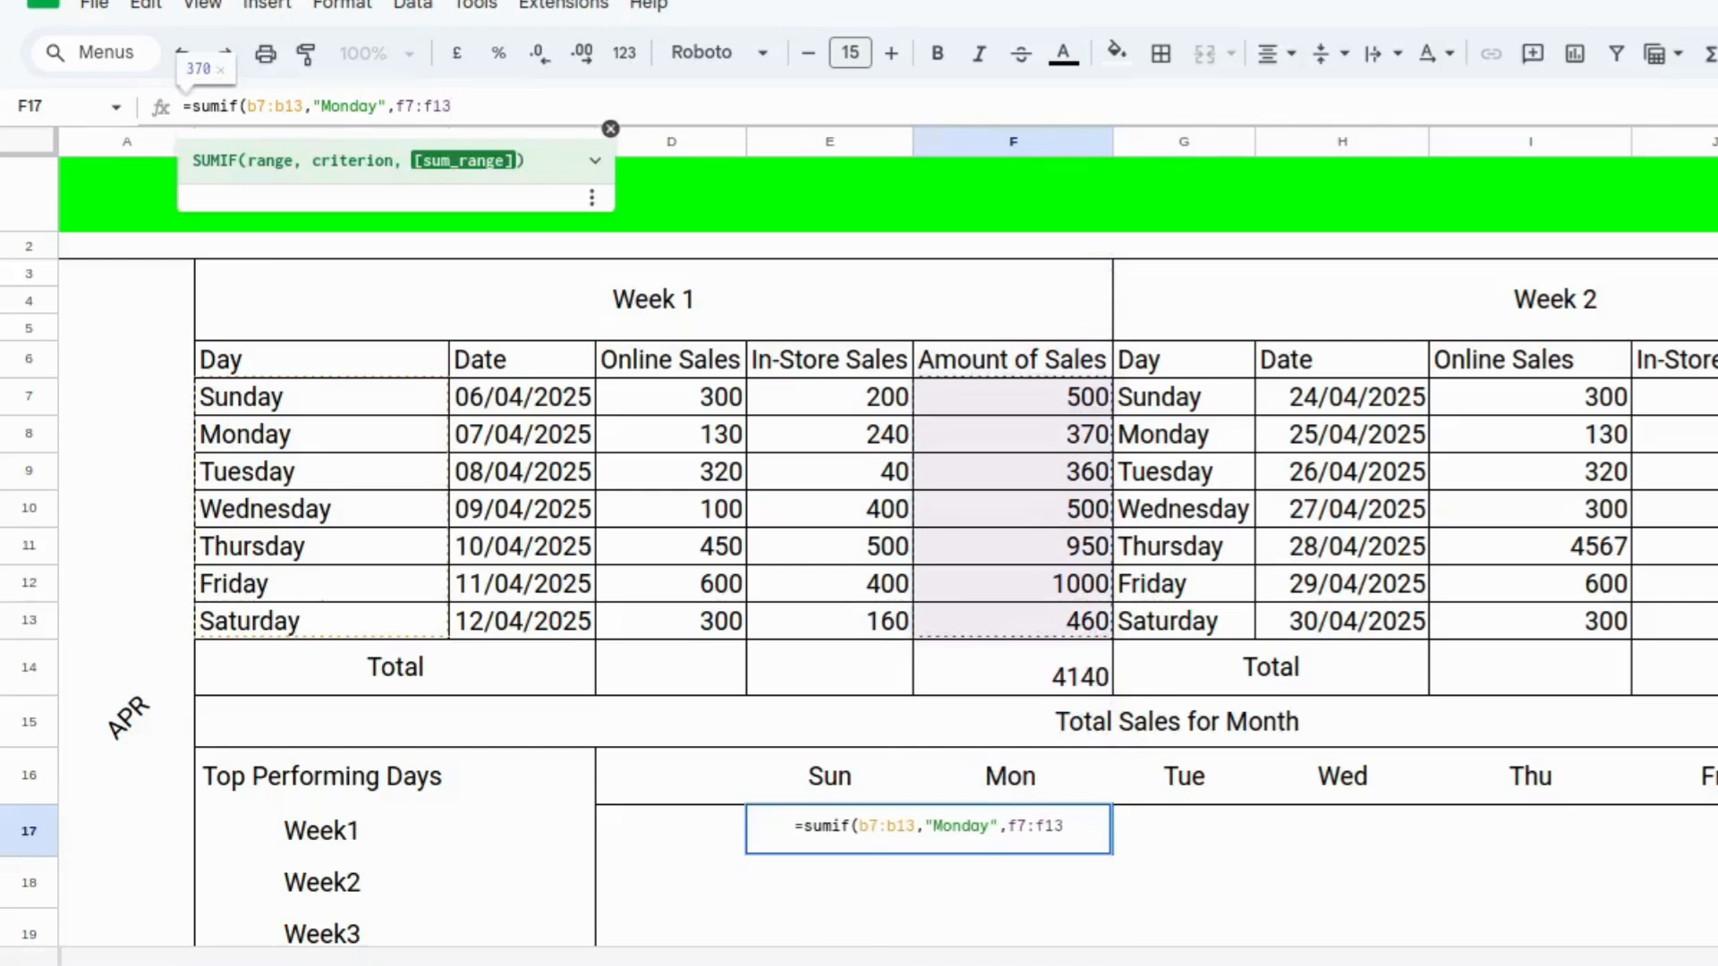
text())
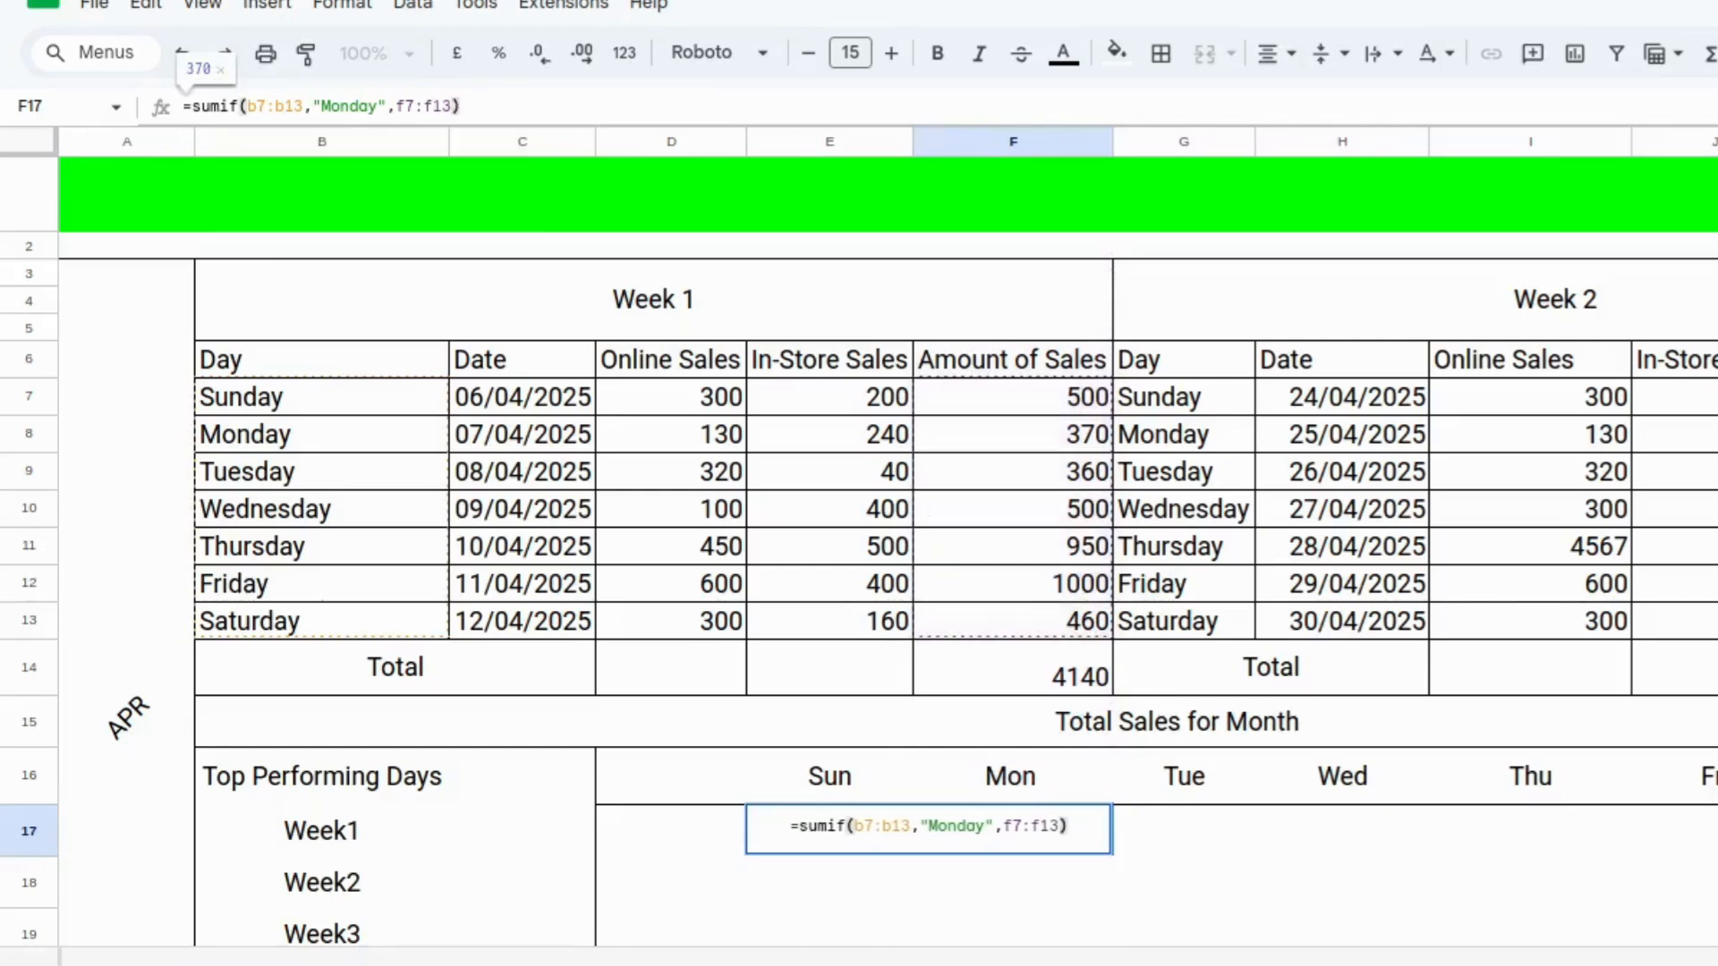
key(Return)
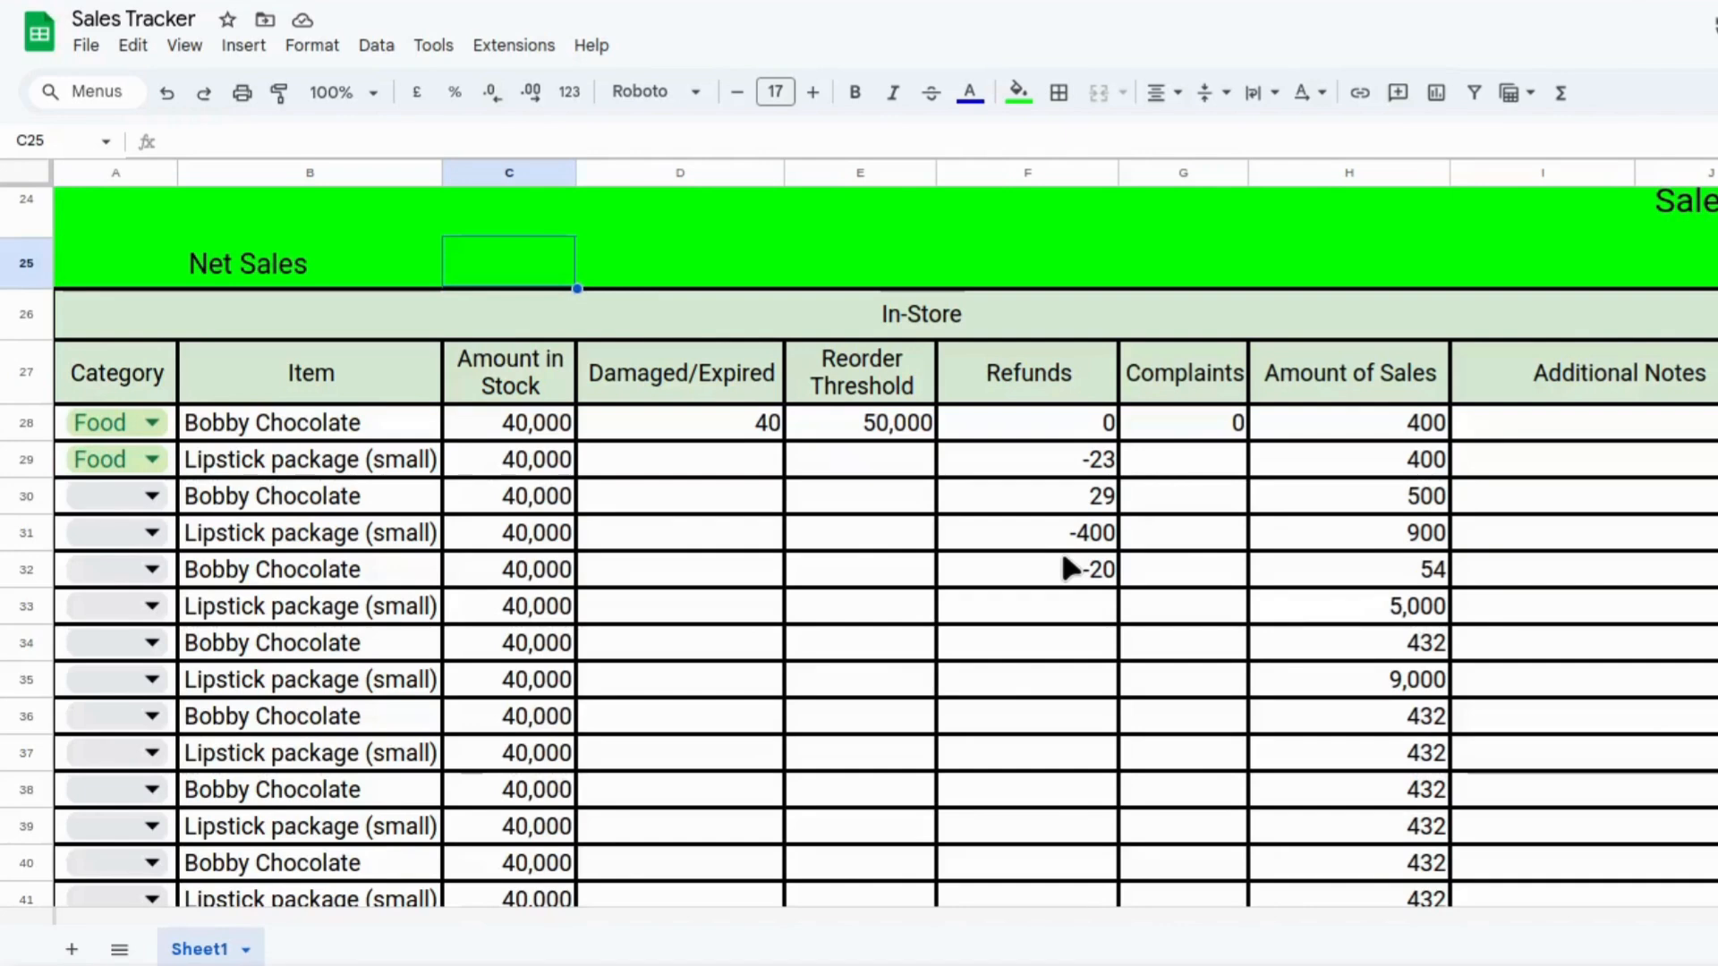
Enter =sum(h28:h91) - sum(f28:f91) in the cell beside Net Sales to subtract refunds from sales.
text(=)
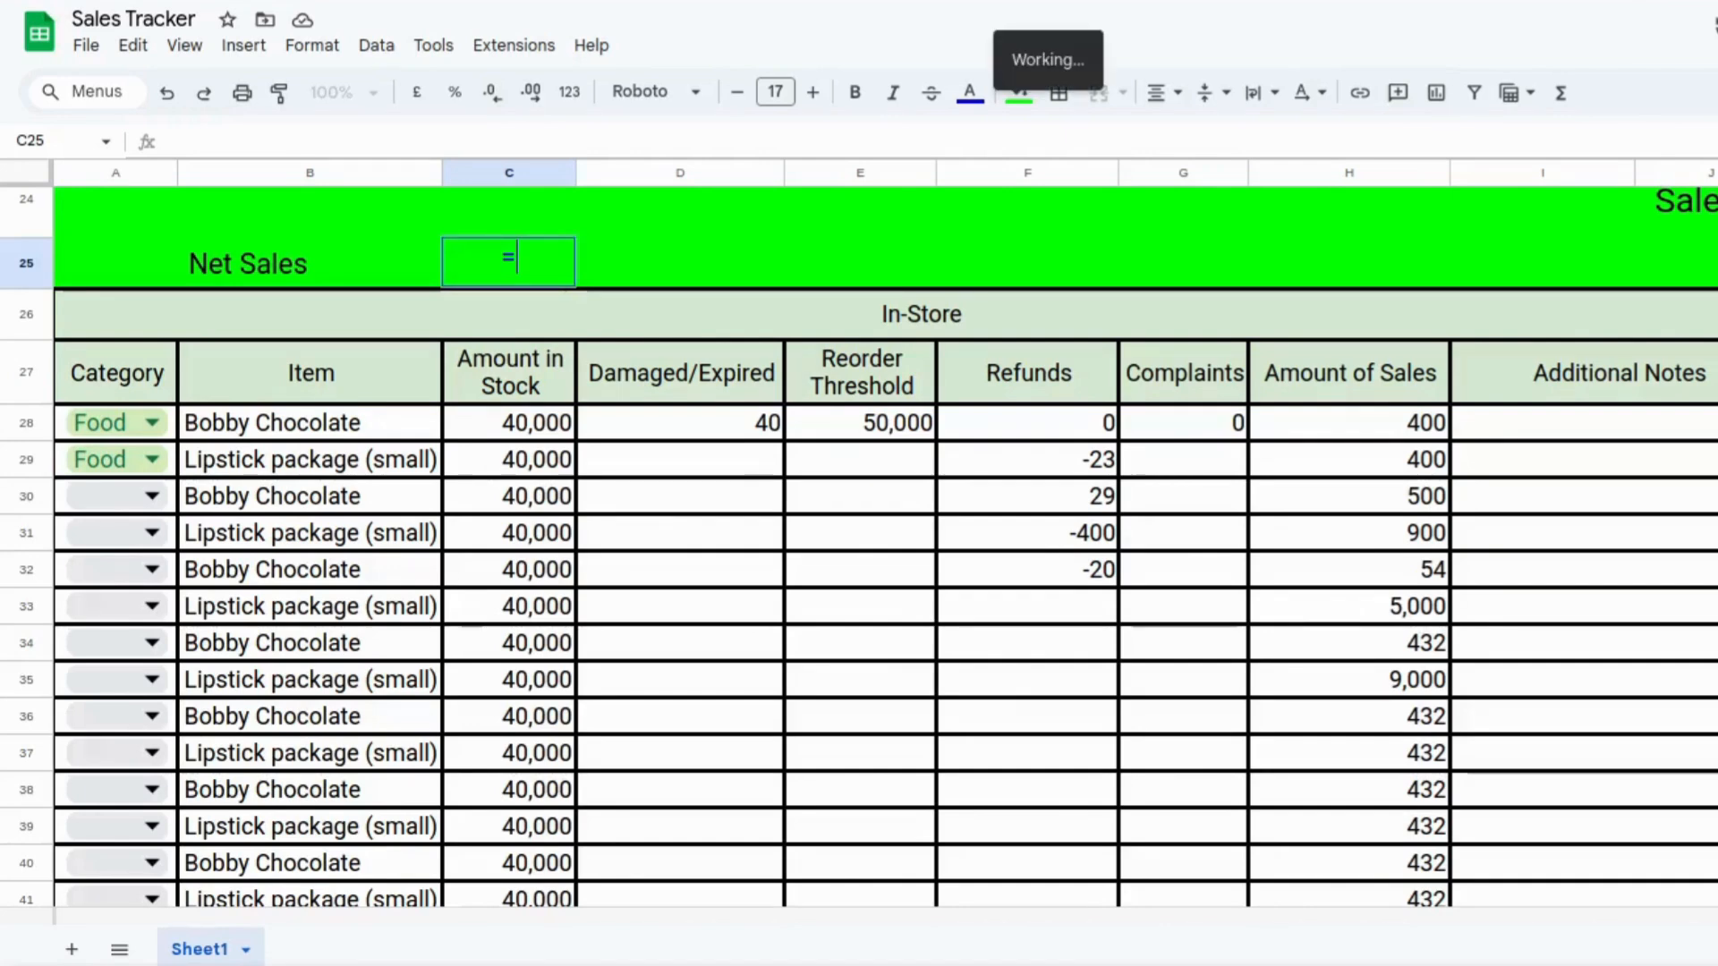
text(sum)
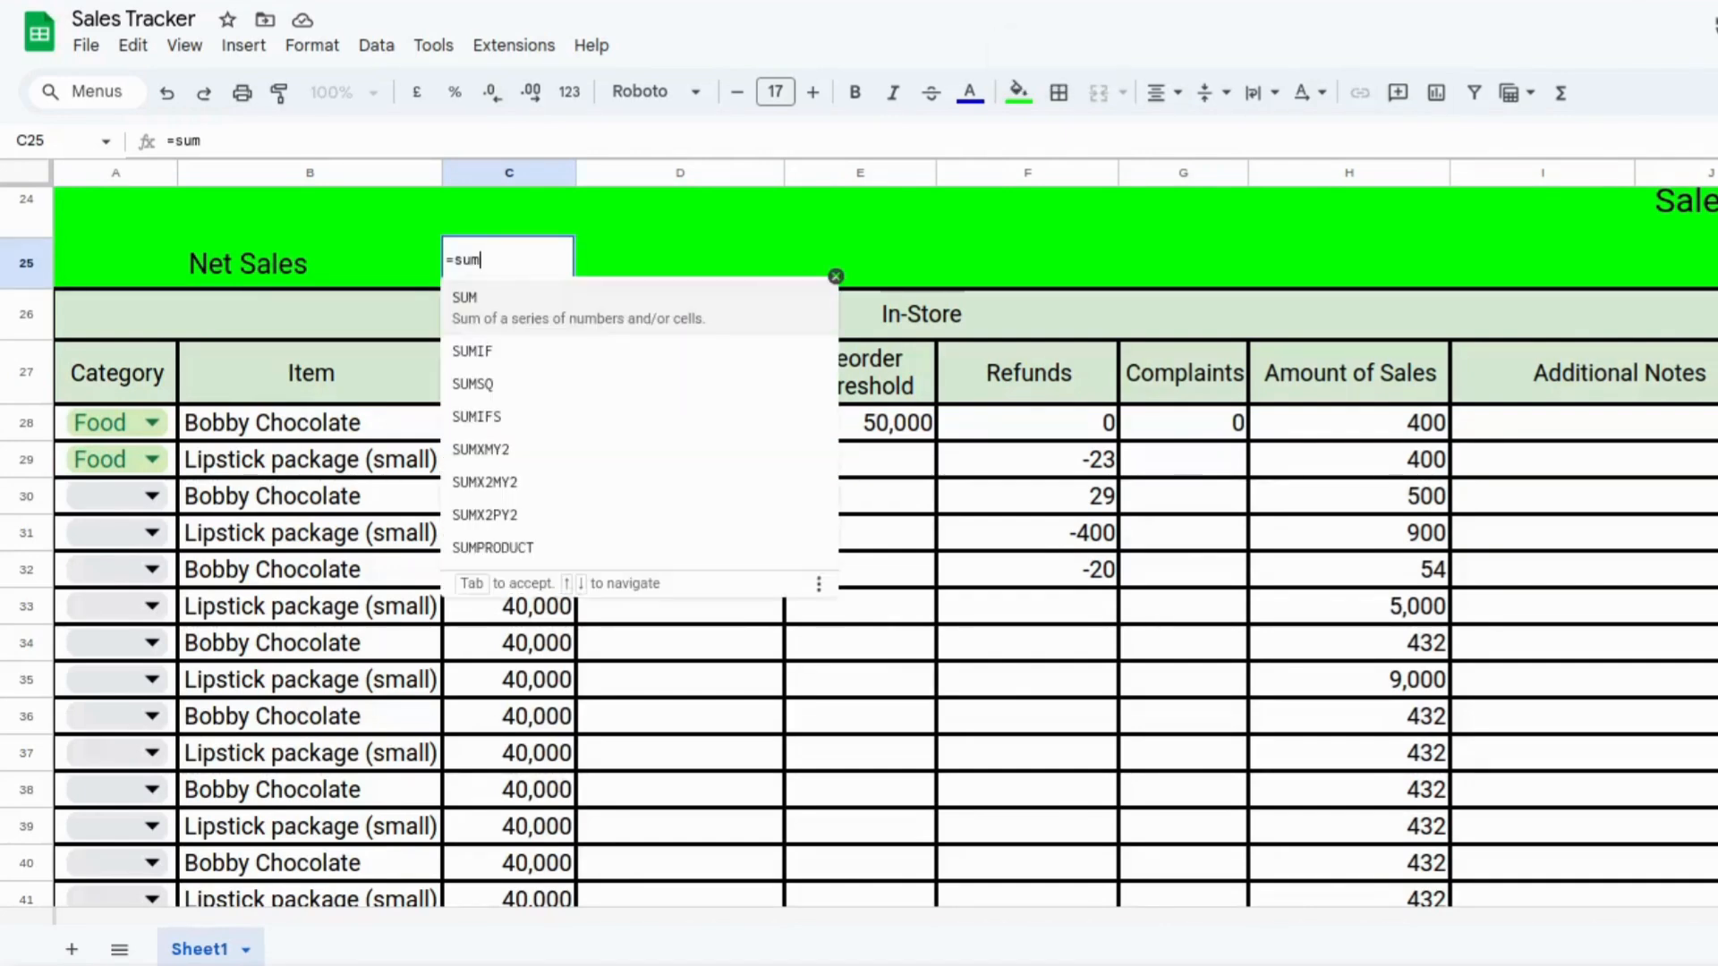
text(()
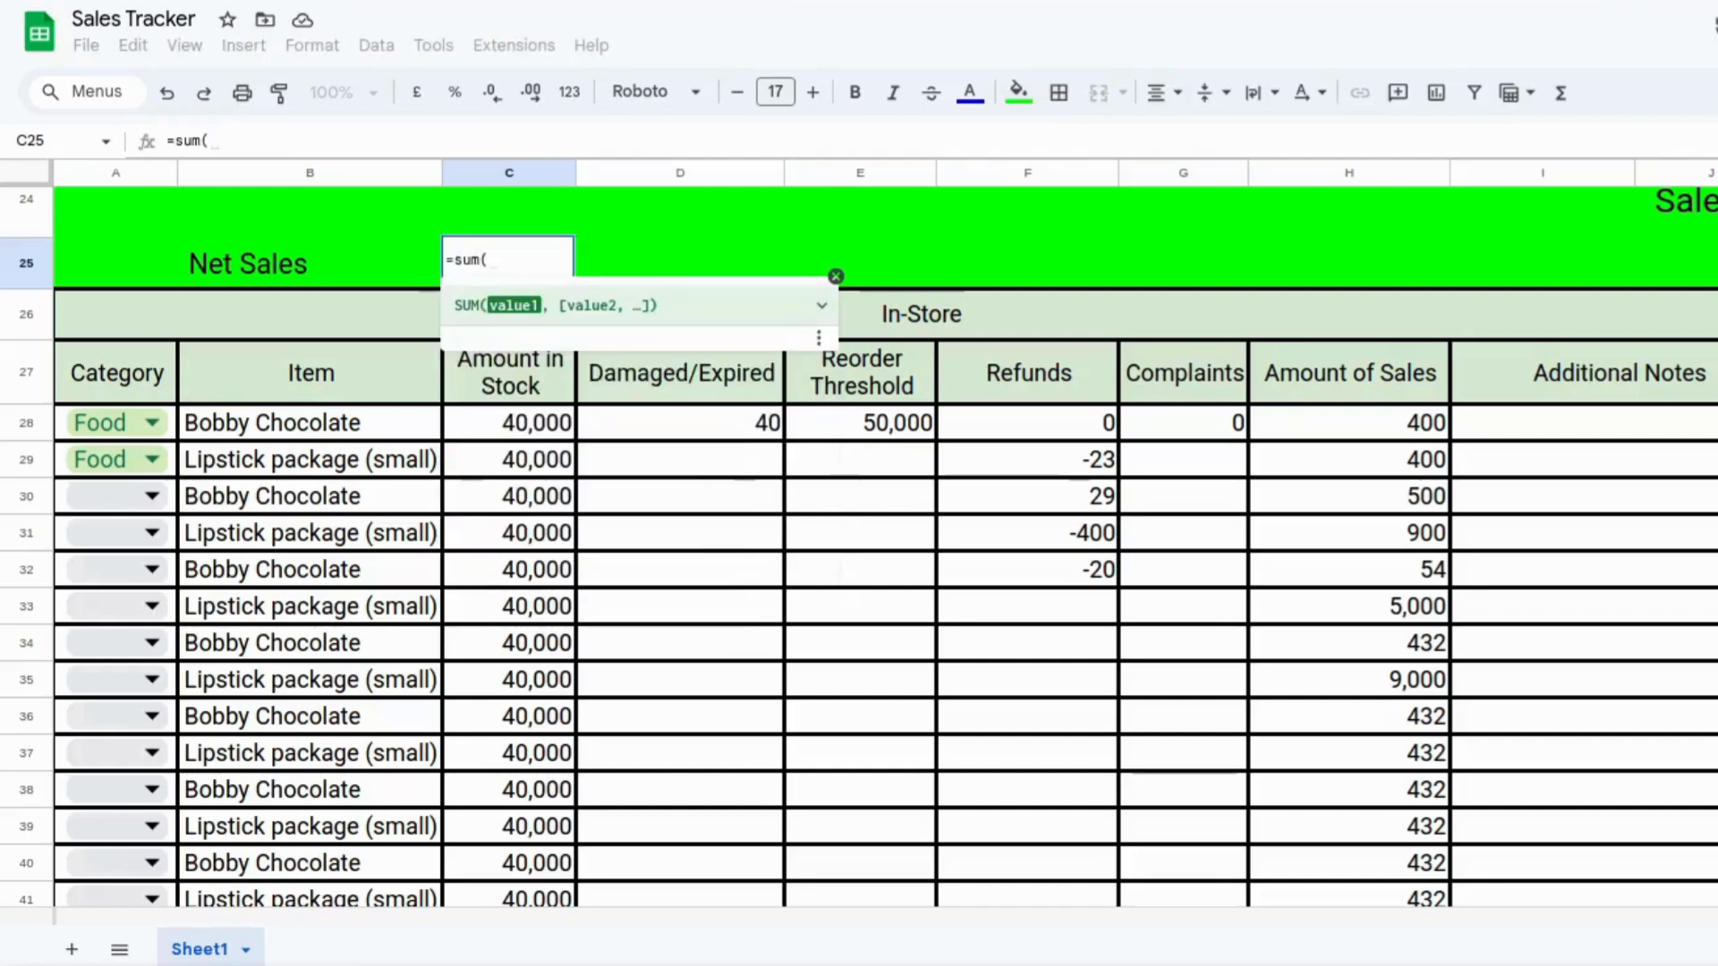
text(h)
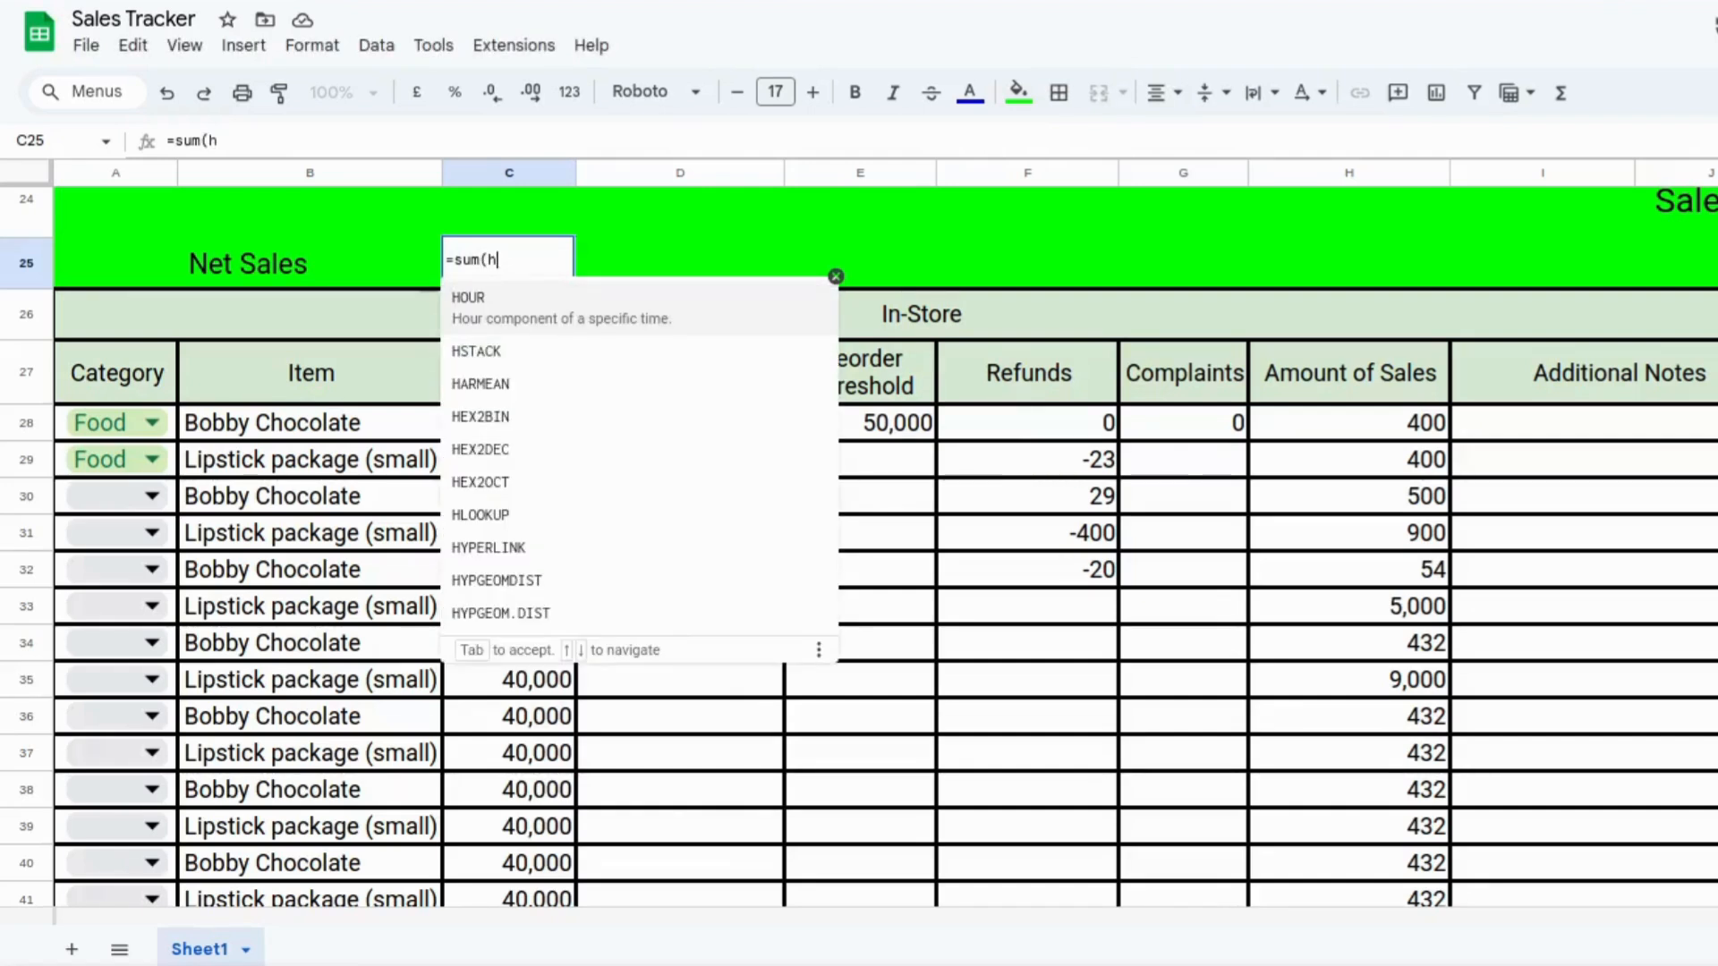
text(28:h91)
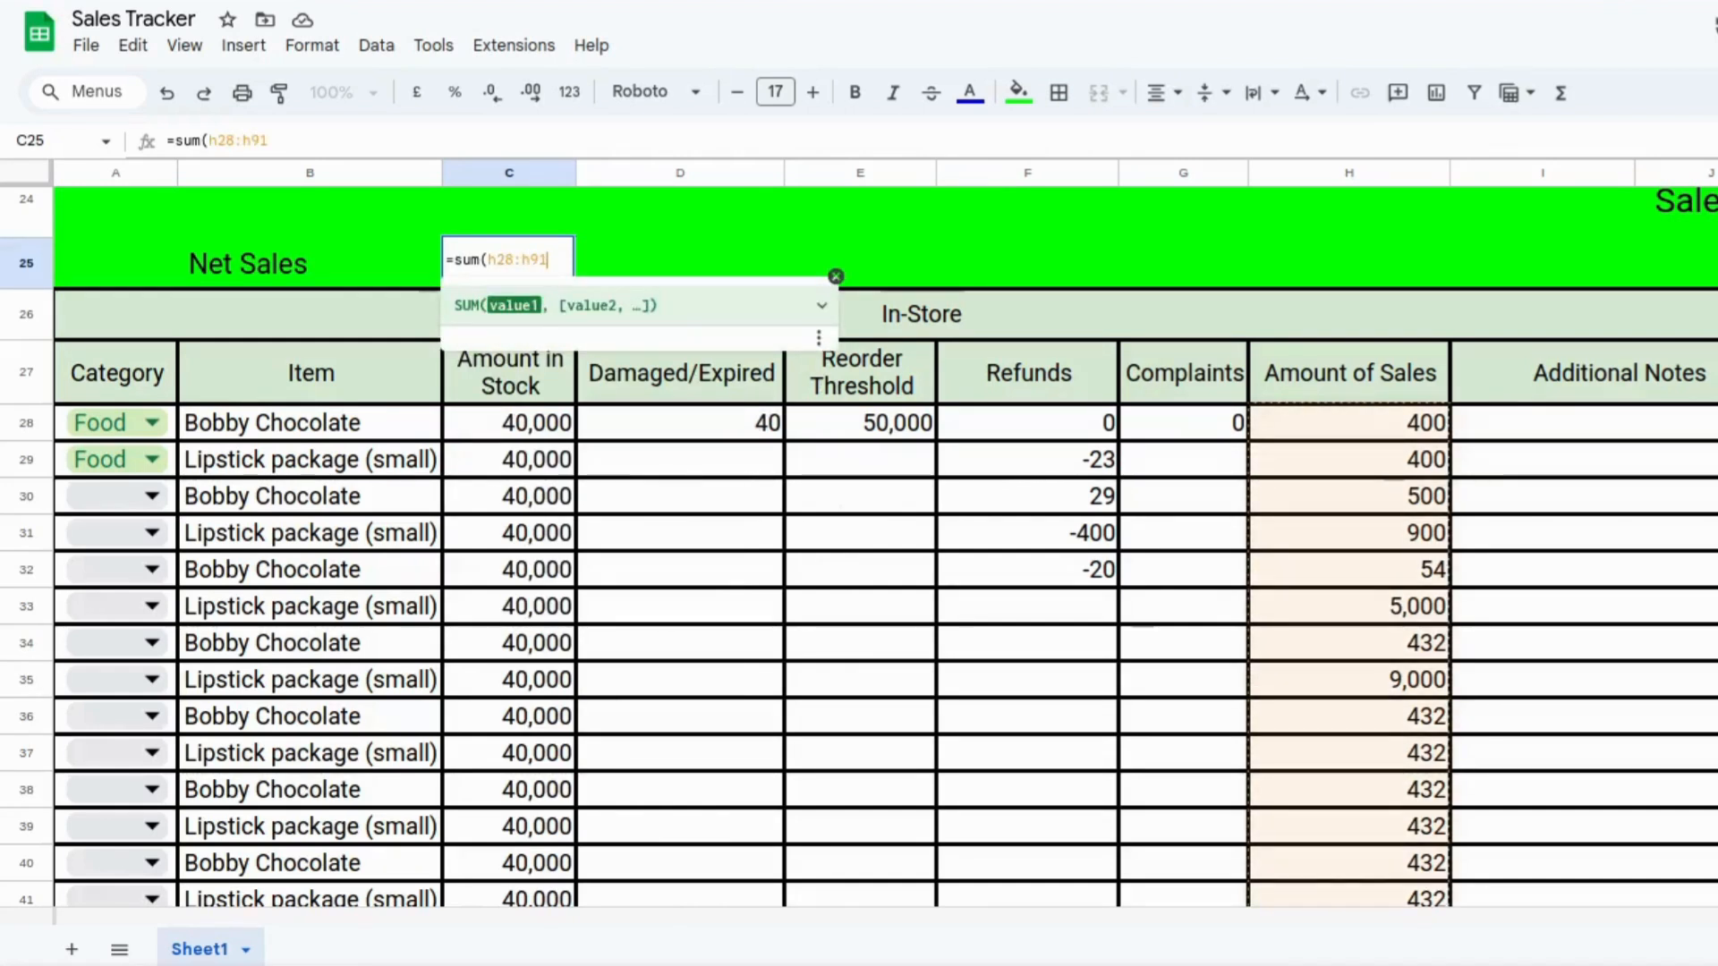
text() -)
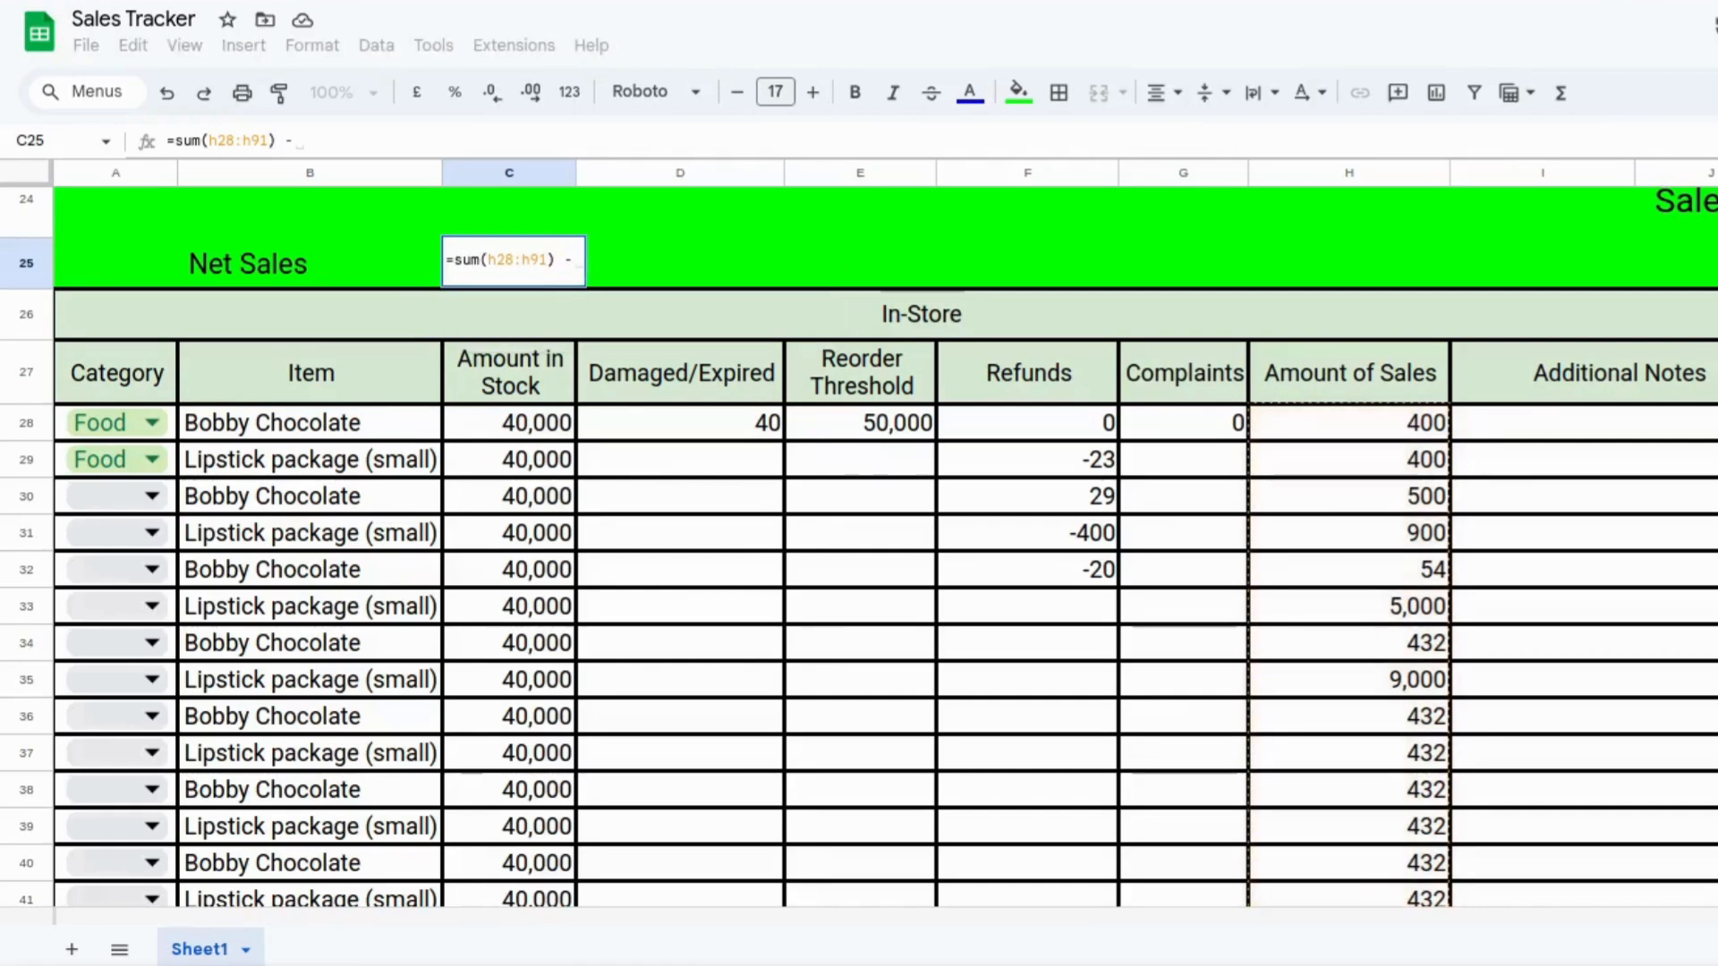
text( sum()
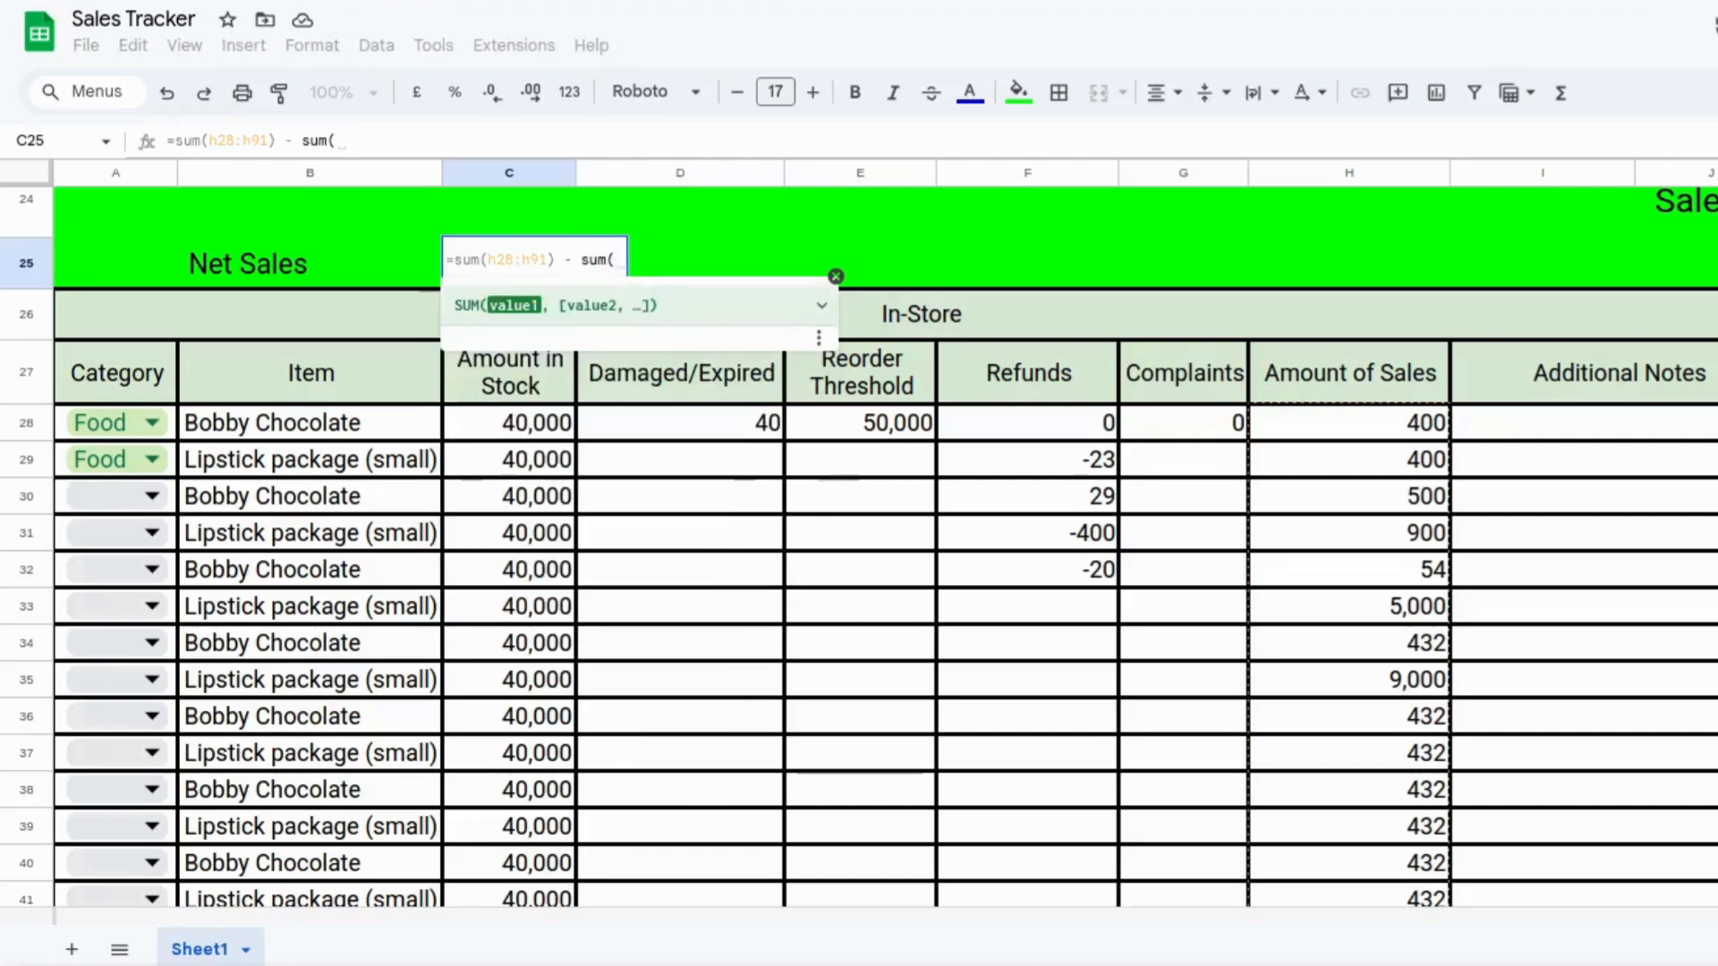
text(f28)
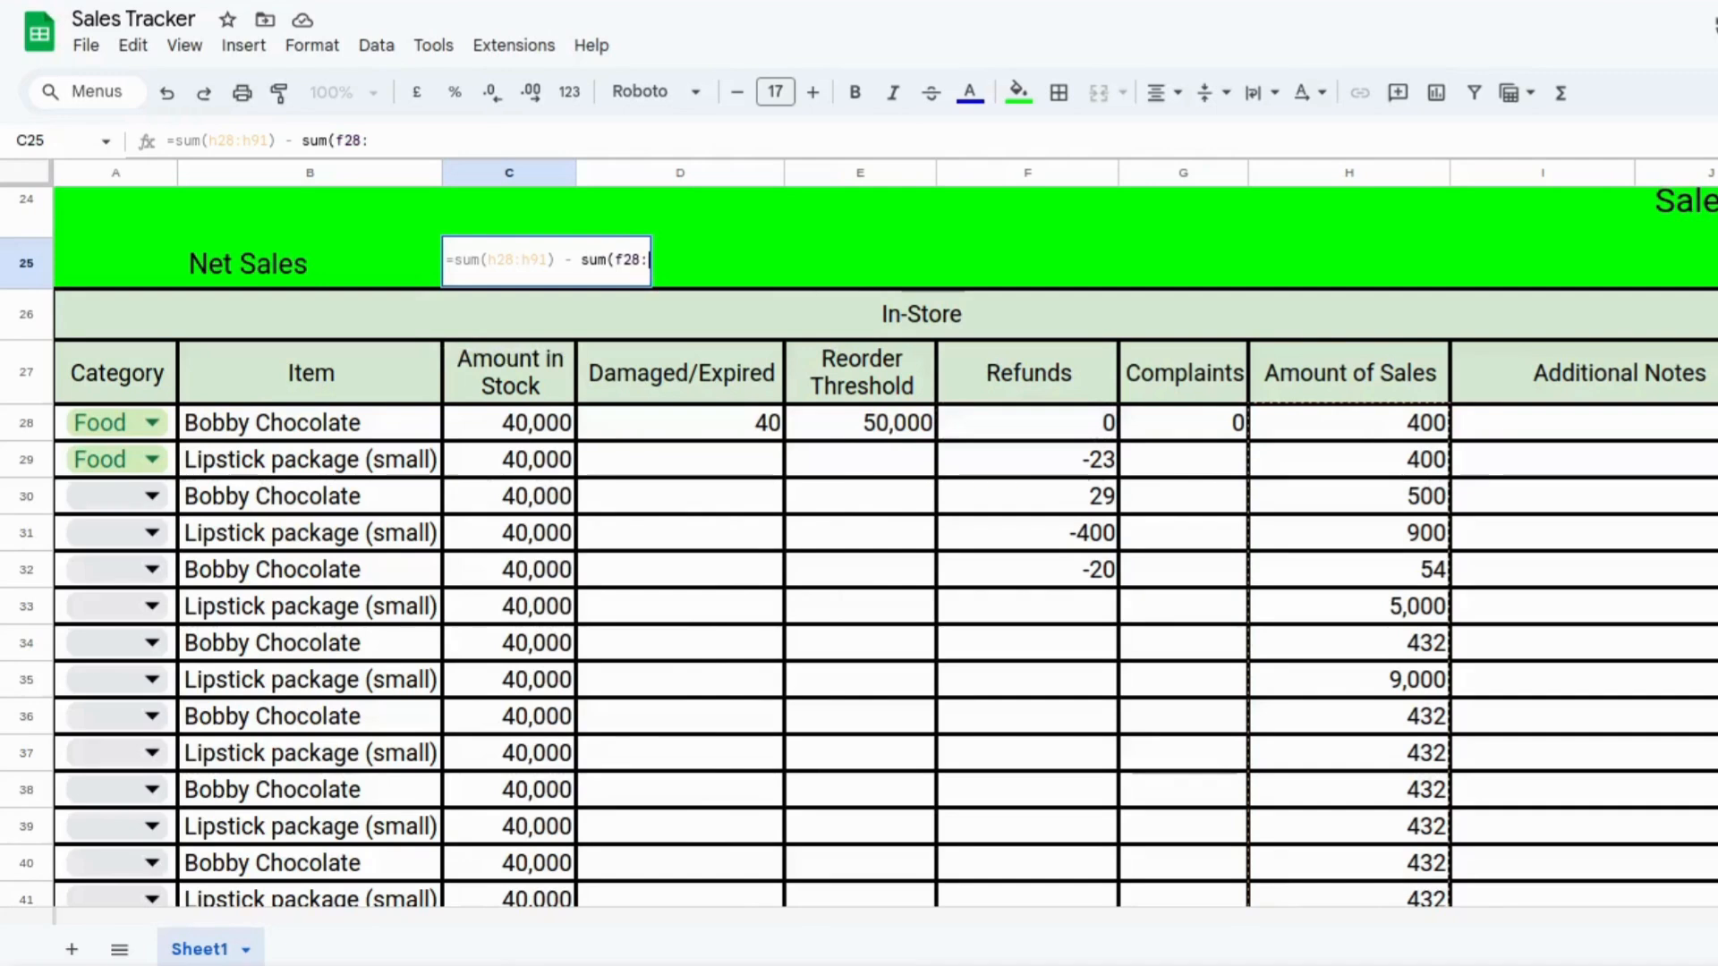
text(:f91)
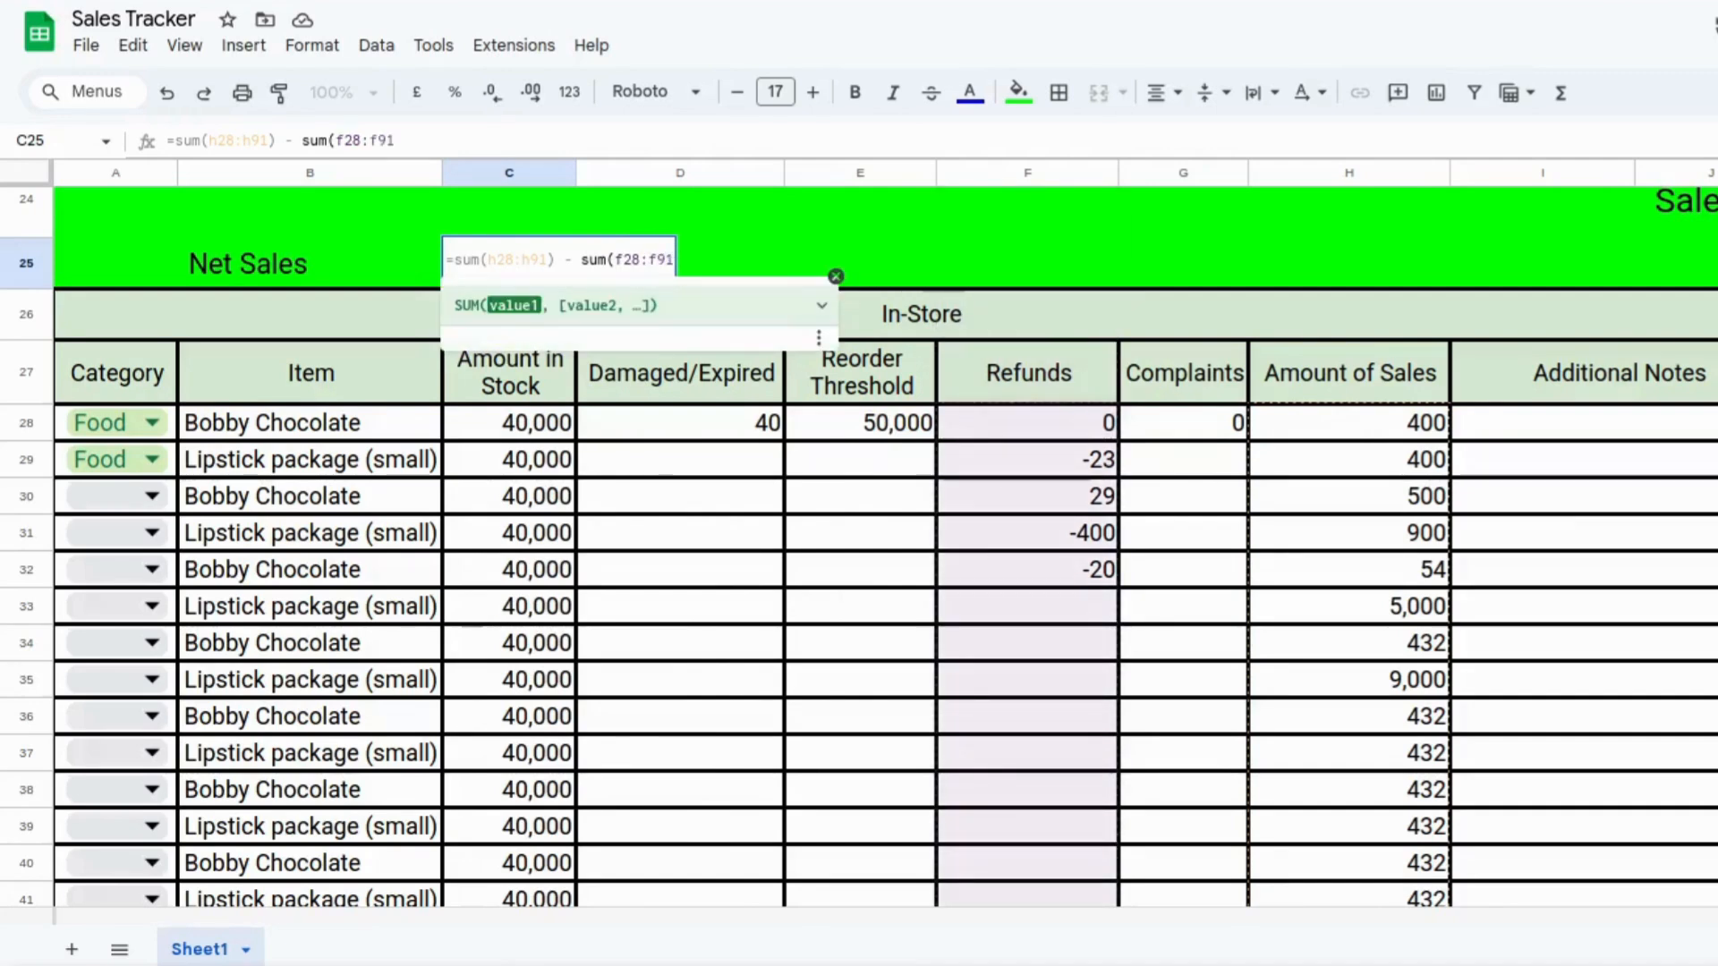
text())
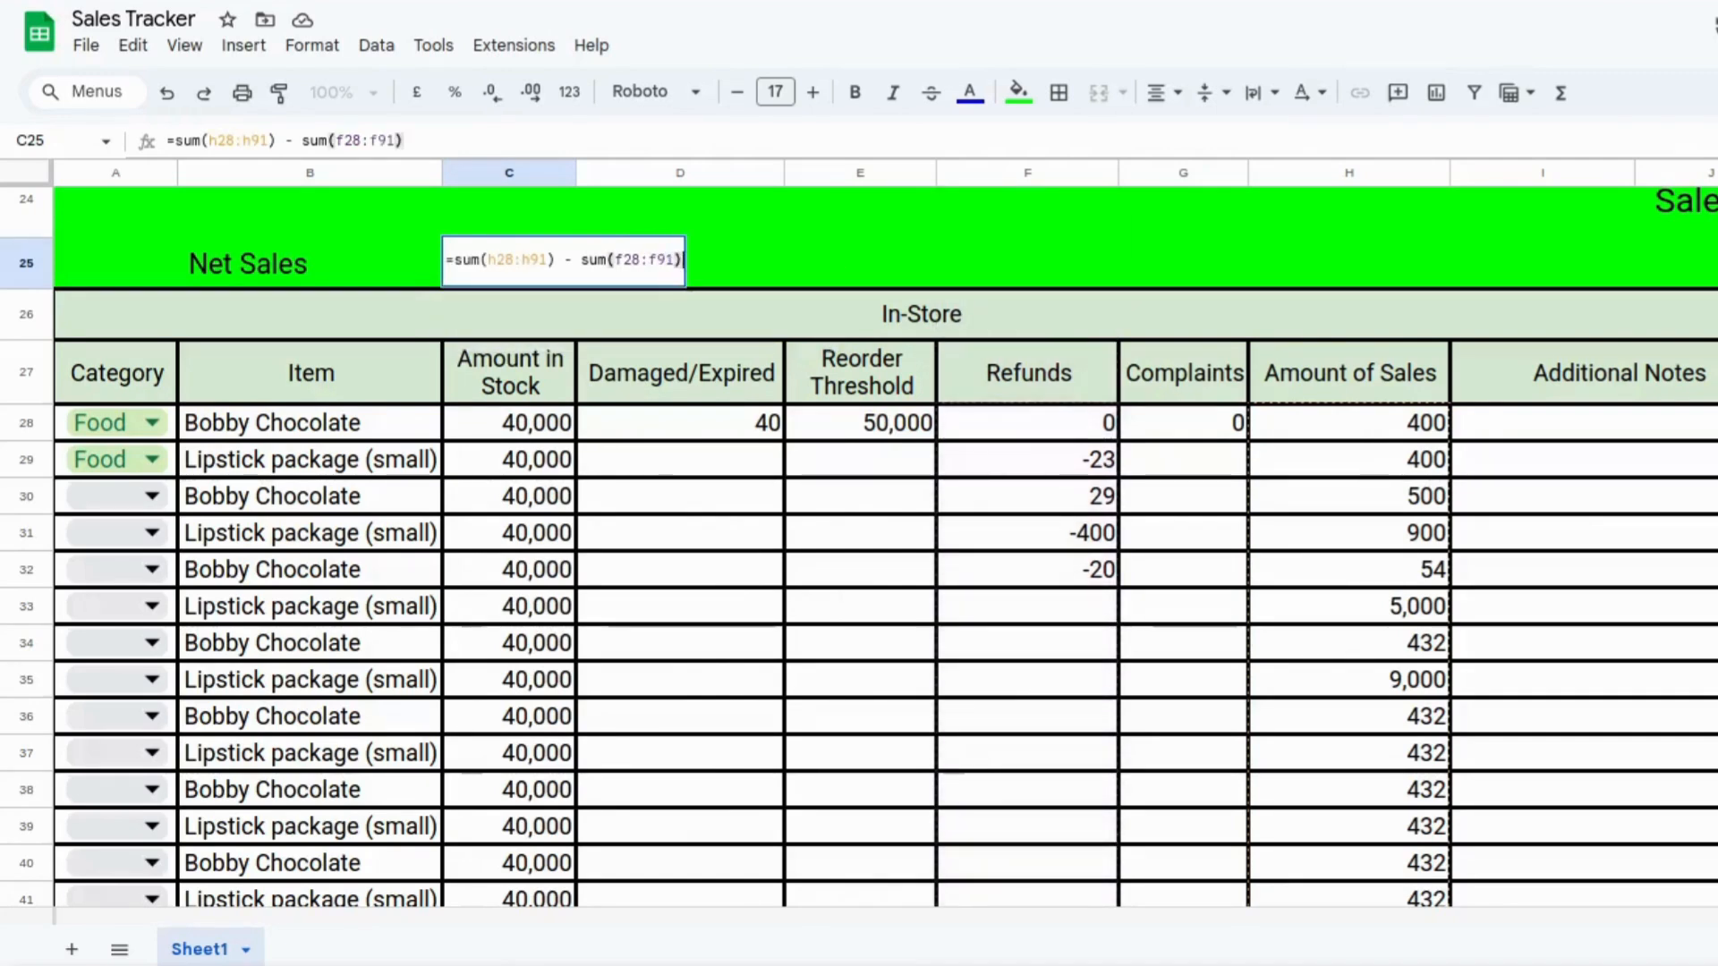
key(Return)
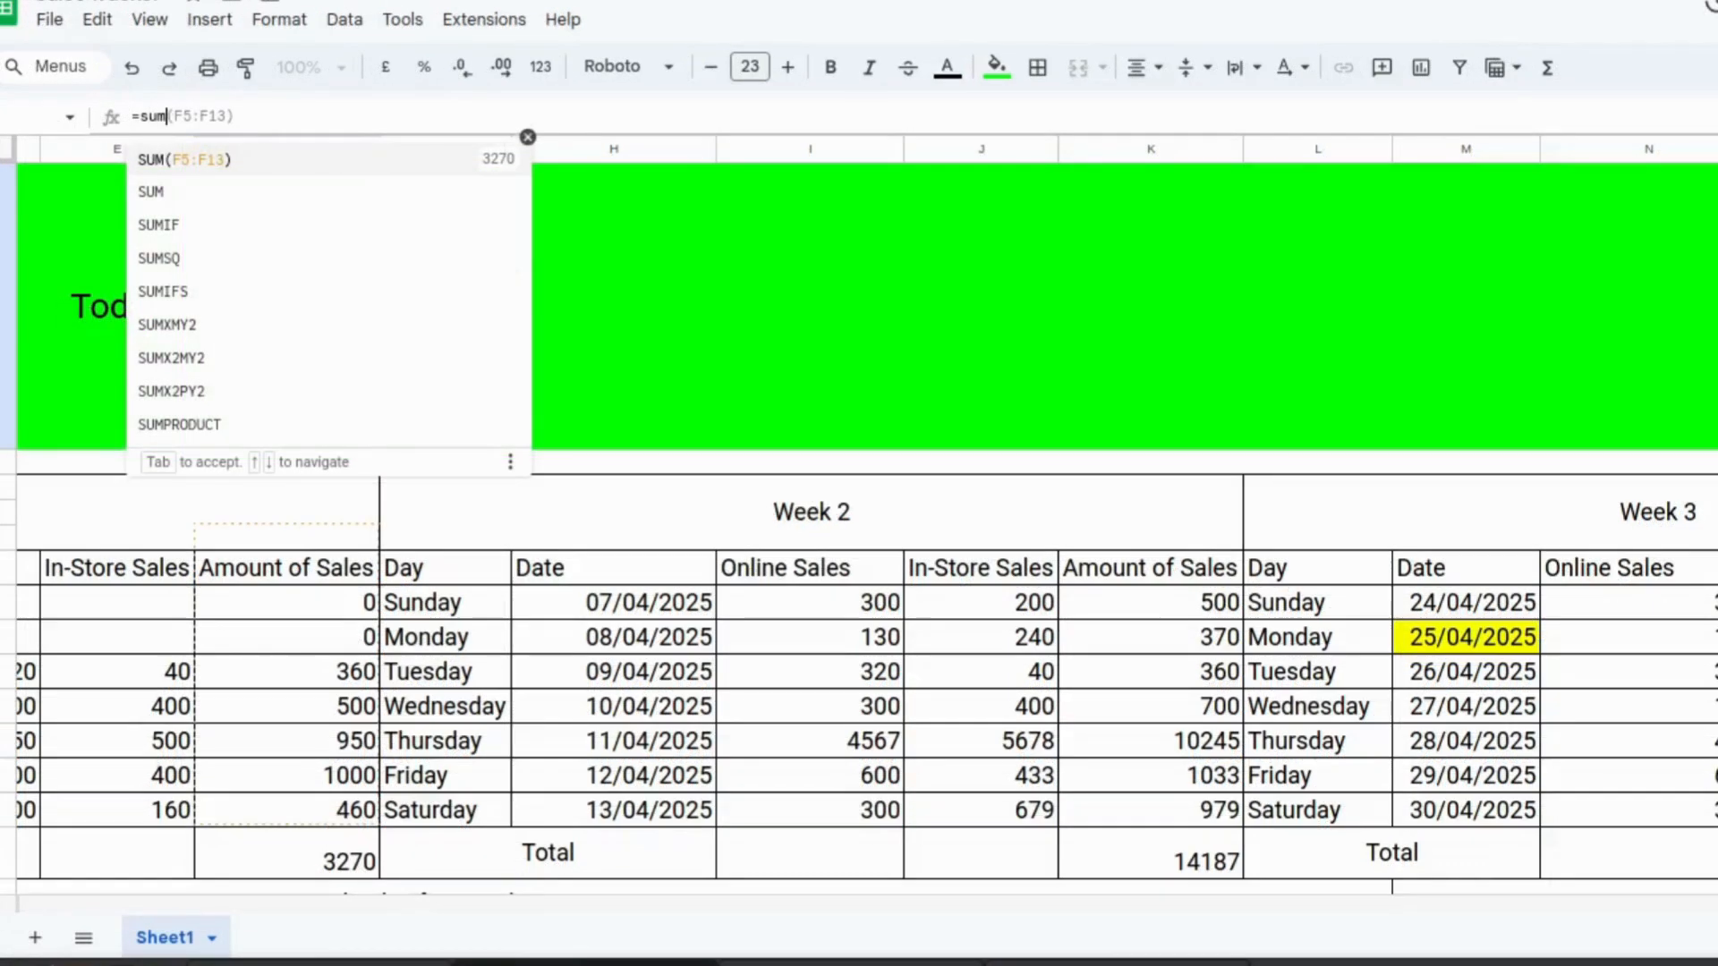
Complete the formula beside Today as =sum(filter(p7:p13,m7:m13 = today())) to total today's sales.
text((f)
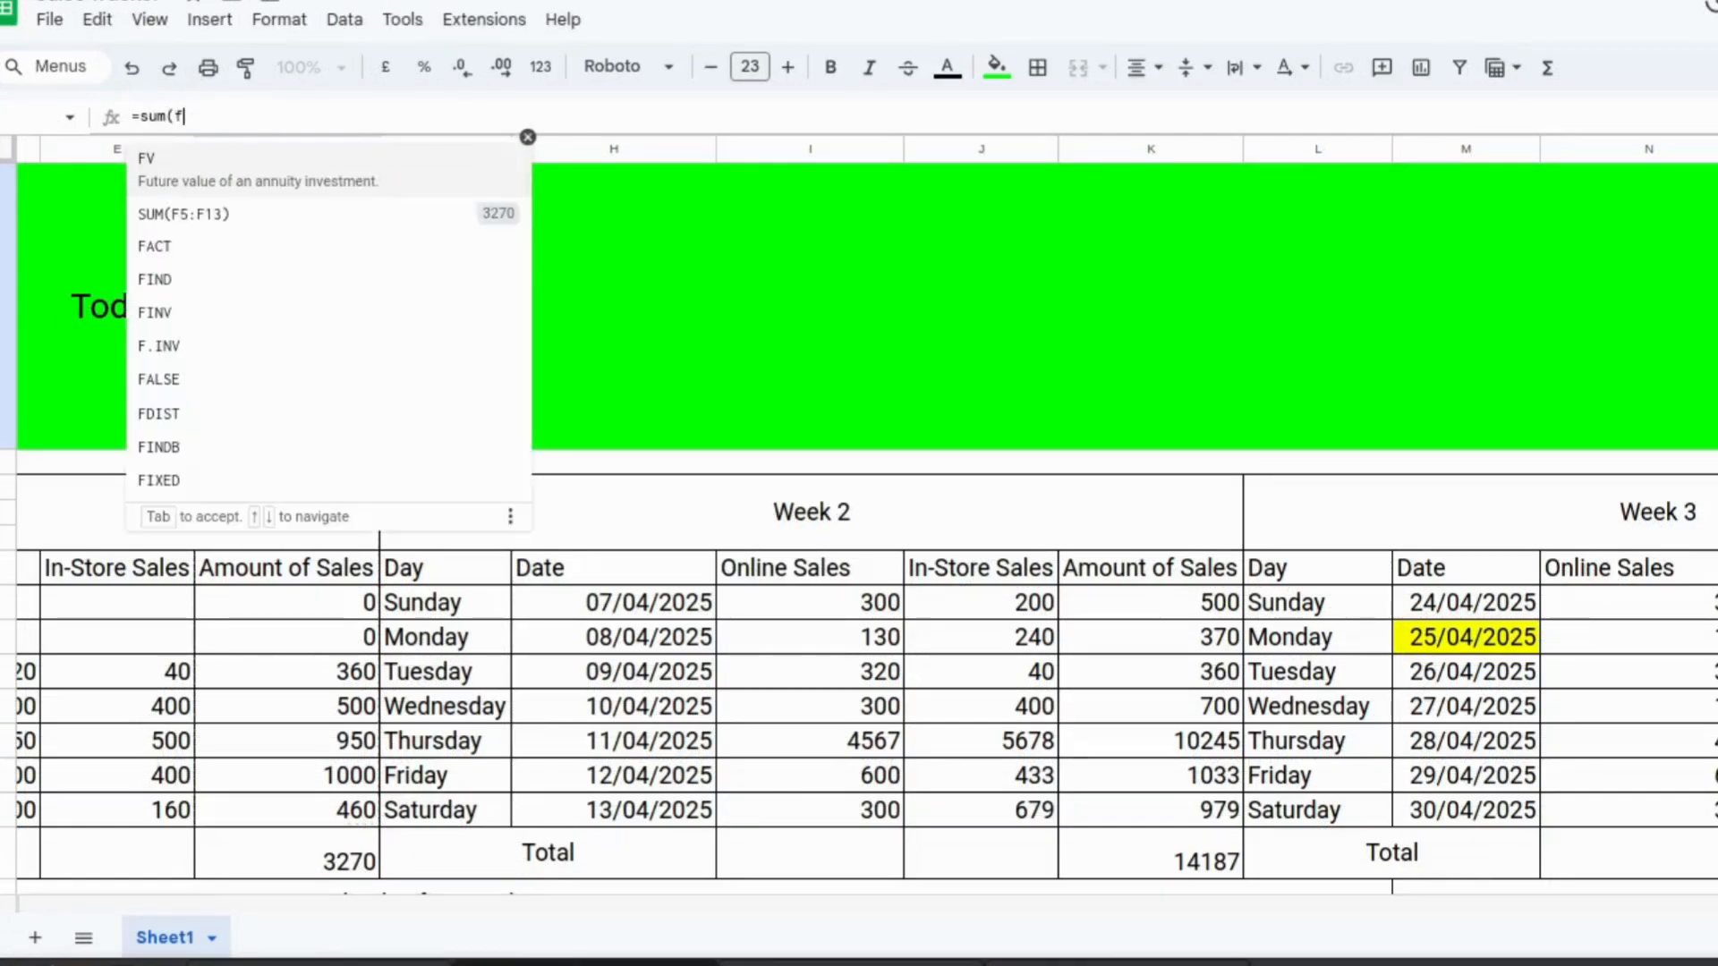
text(ilte)
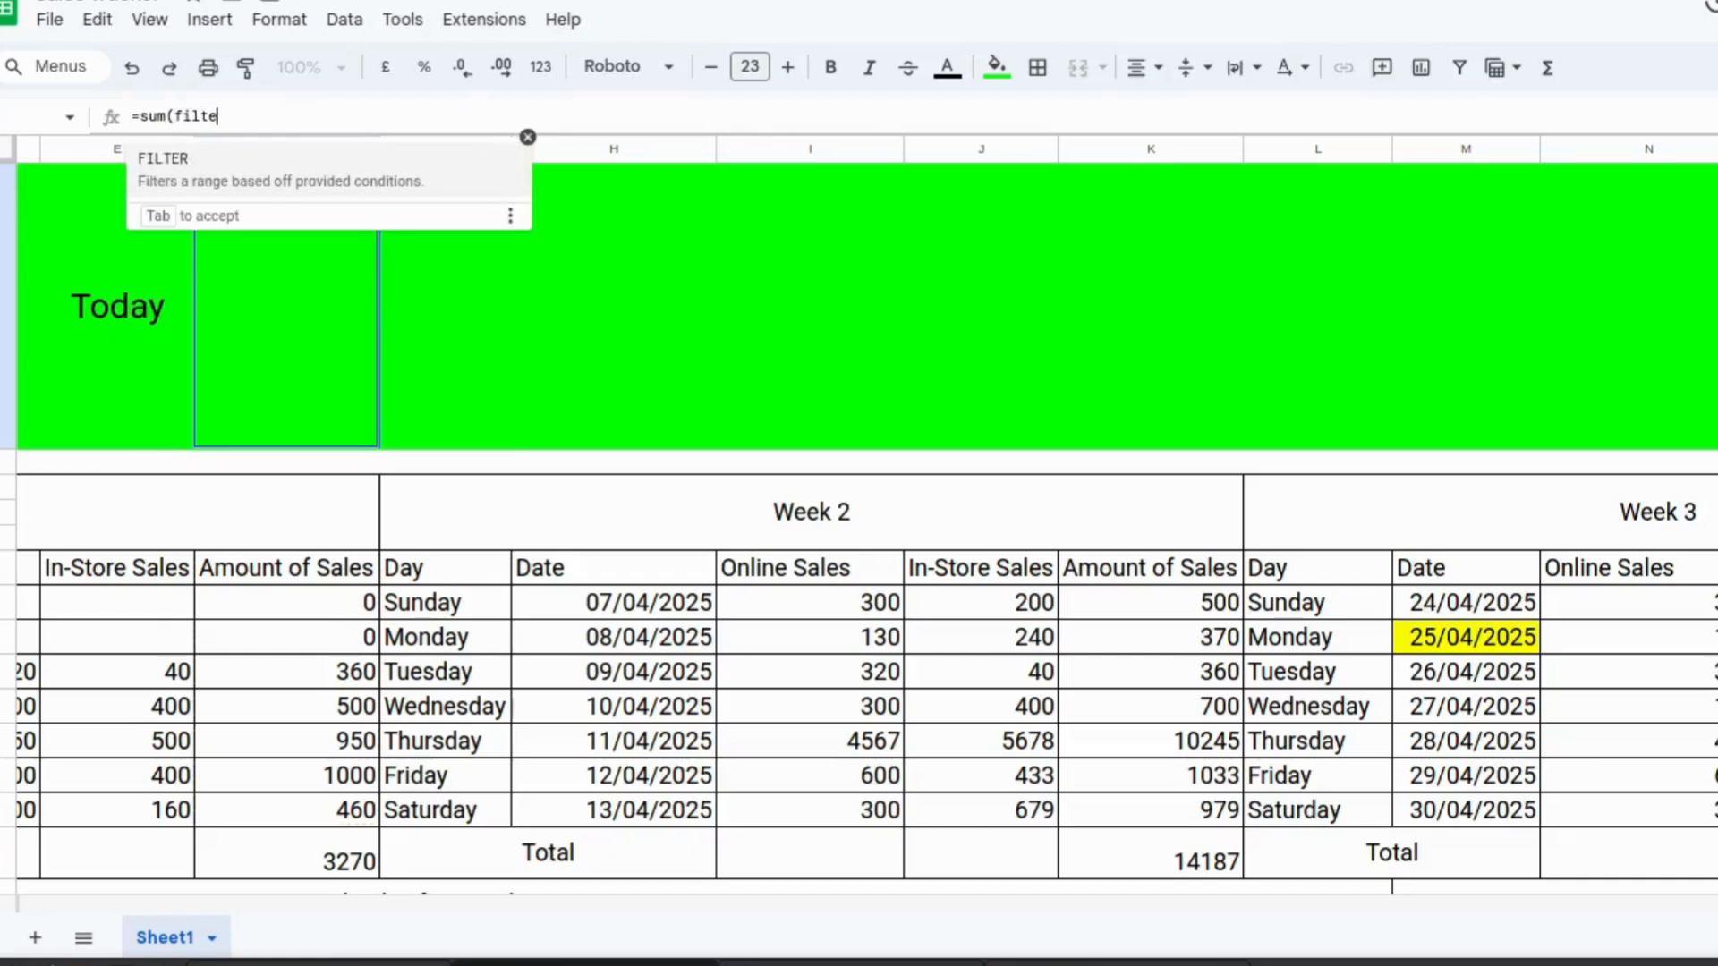
text(r()
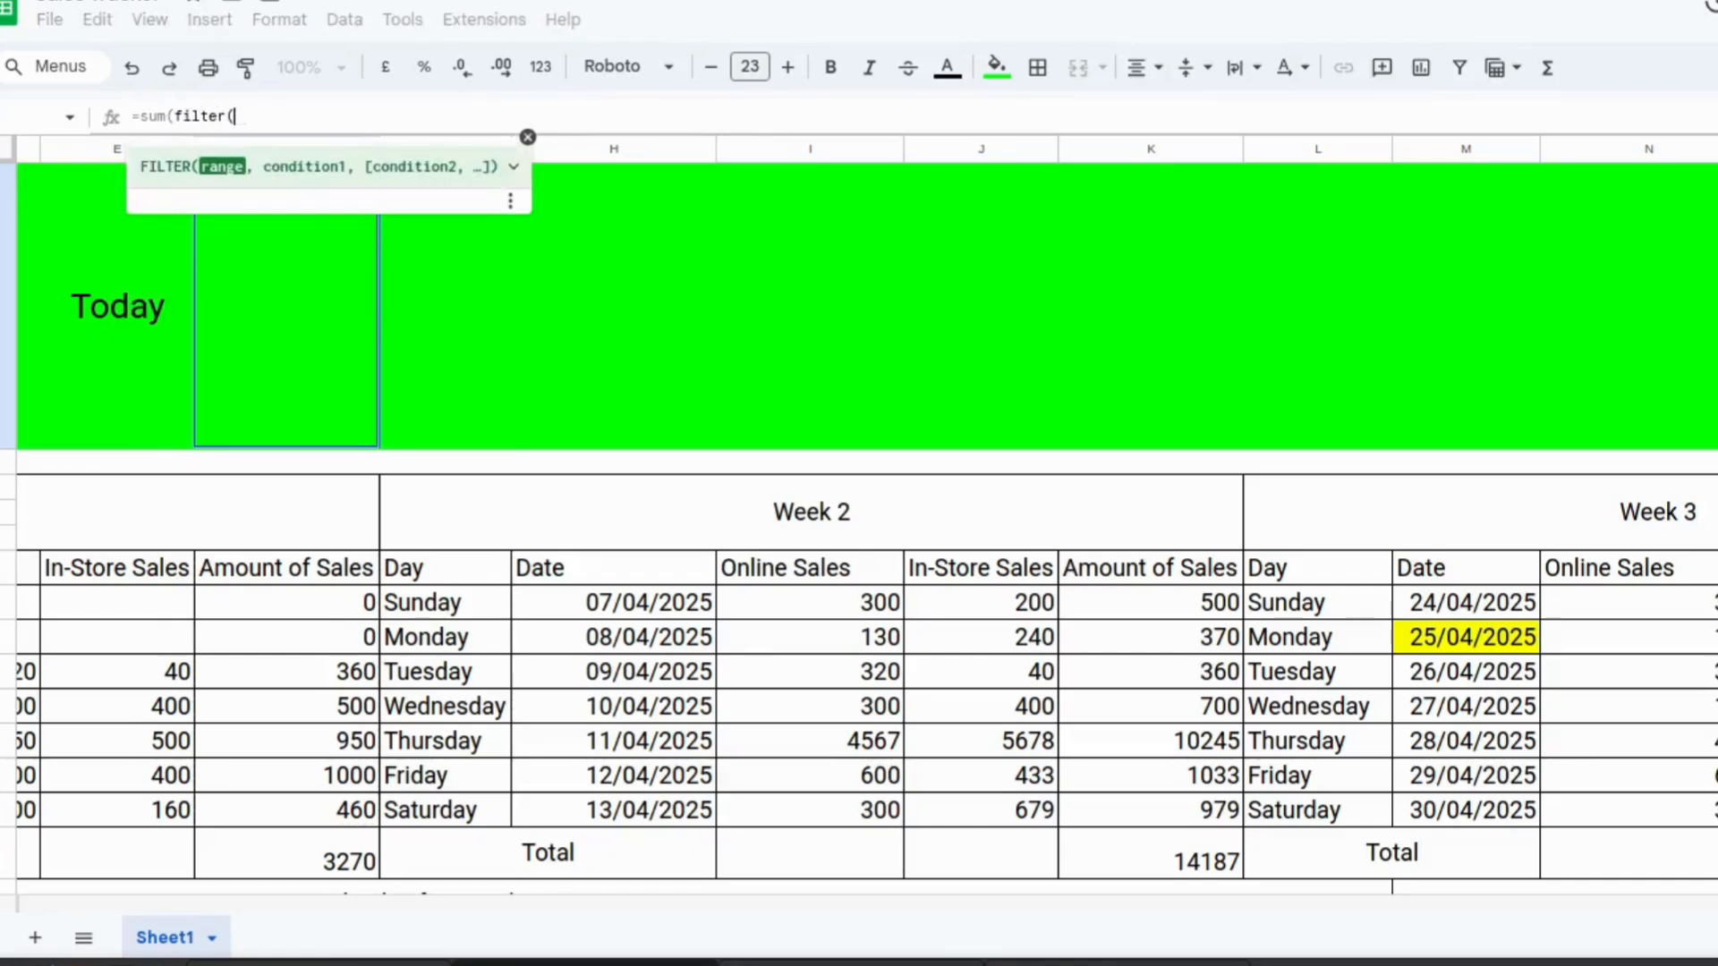
text(p)
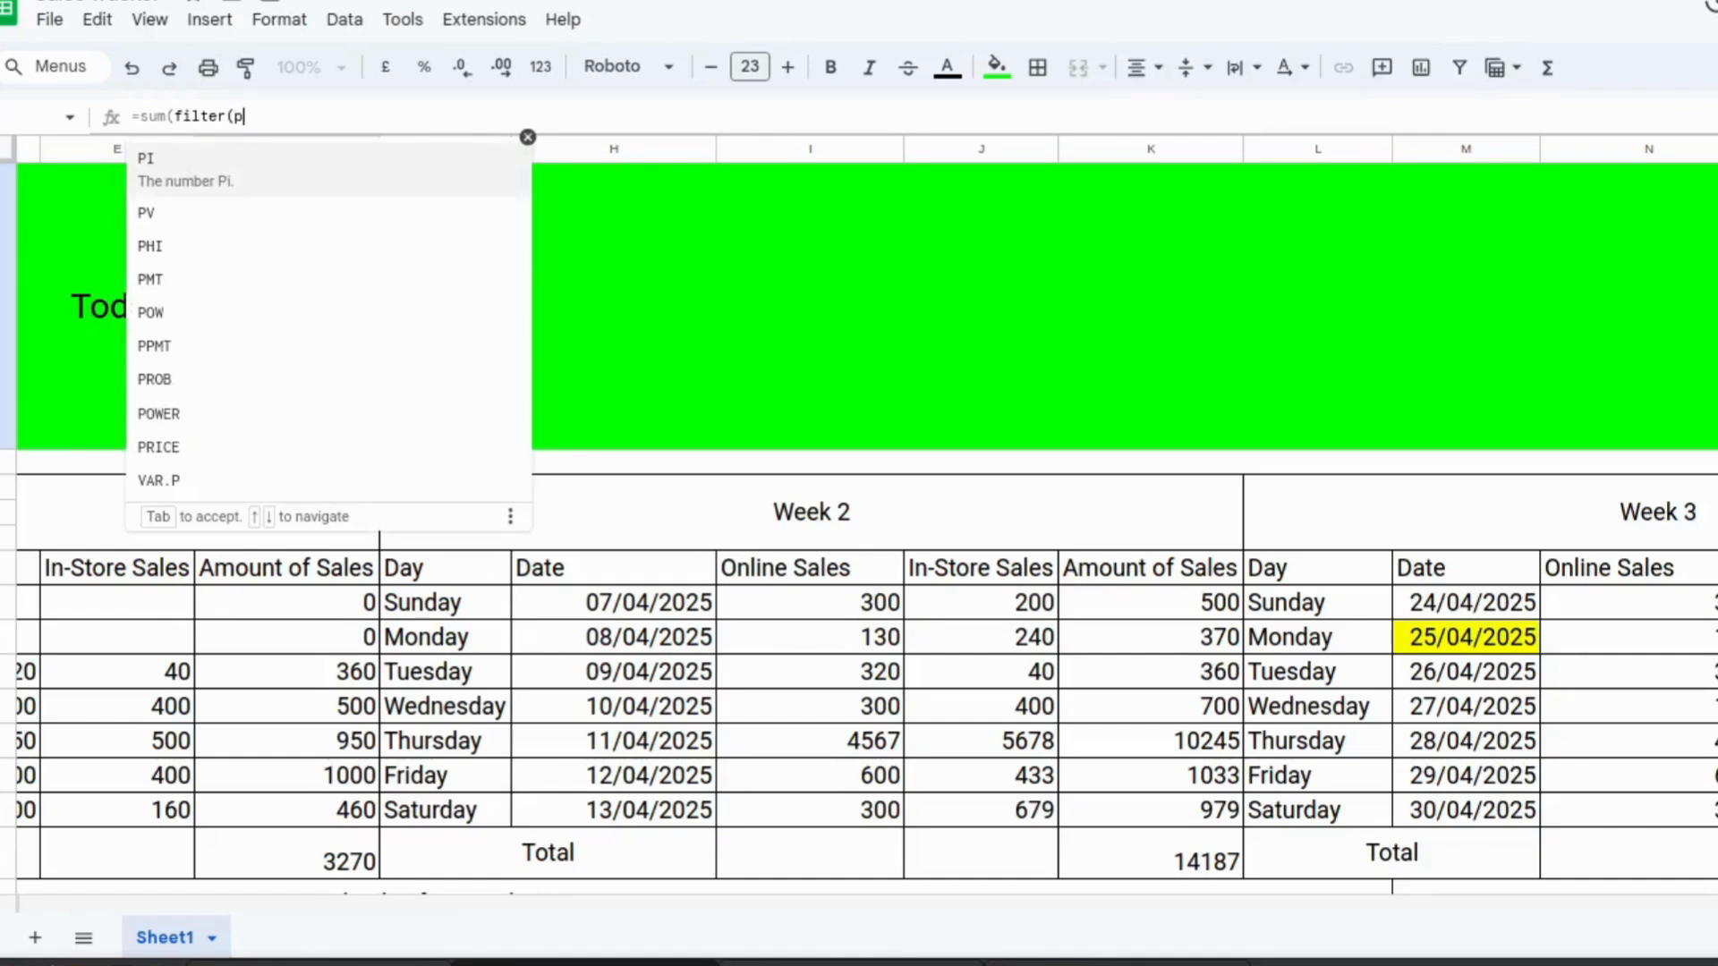
text(7)
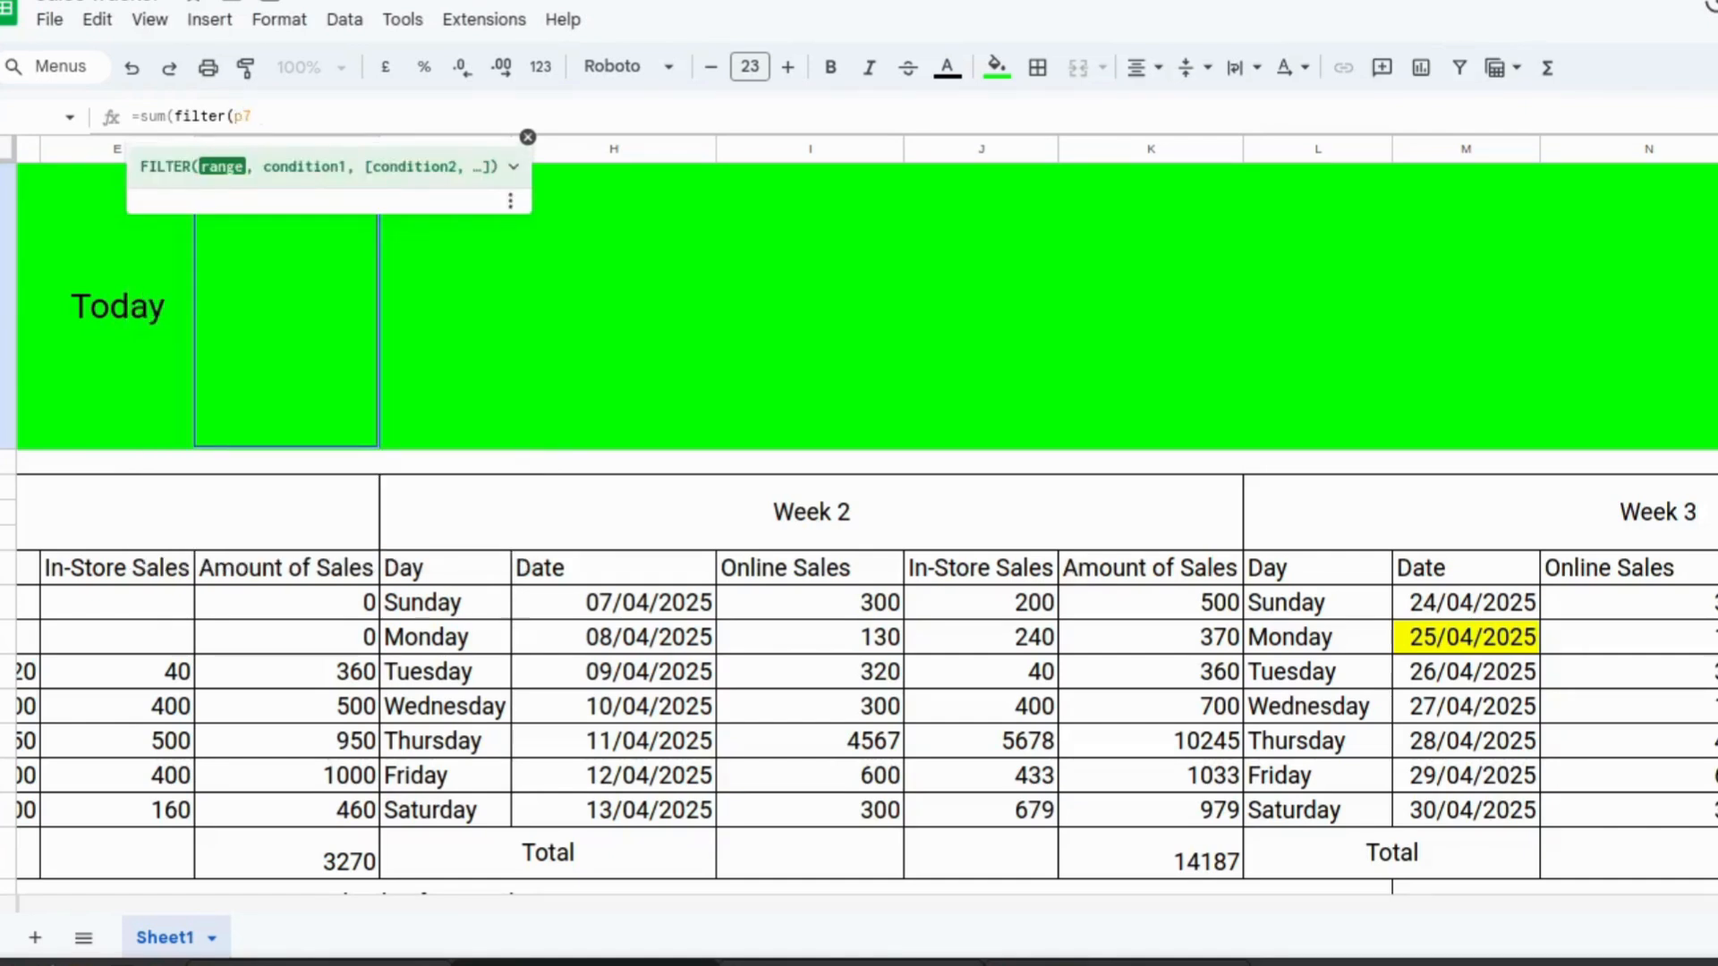
text(:p13,)
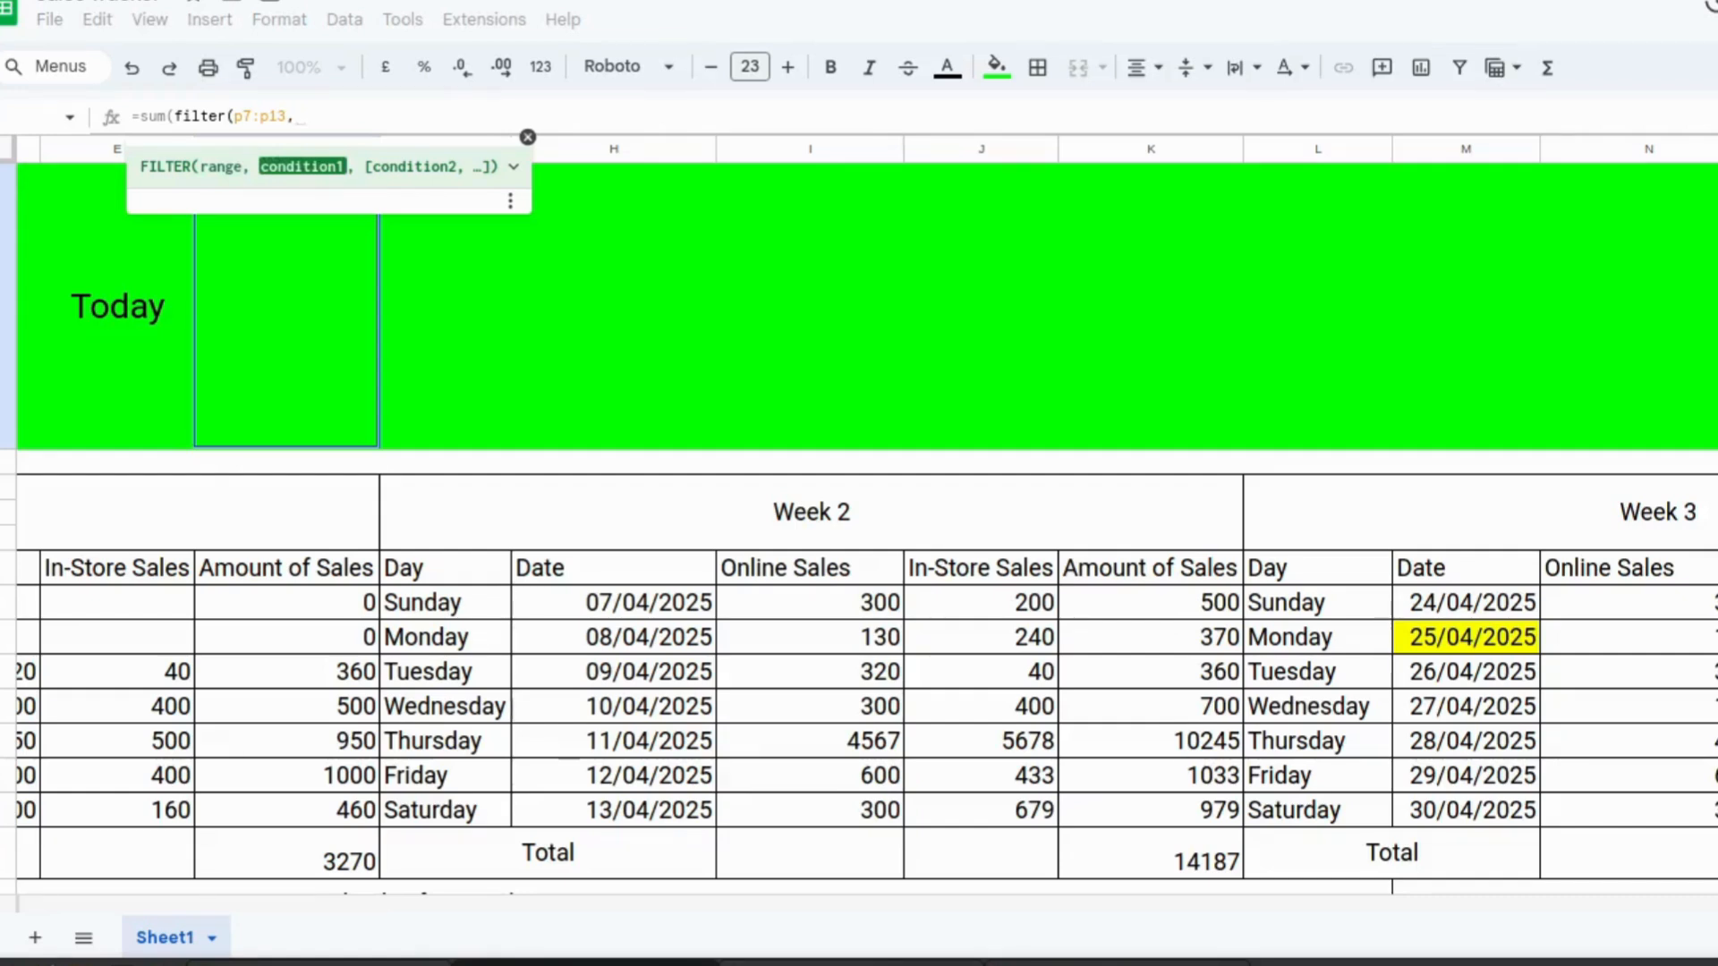
text(m7)
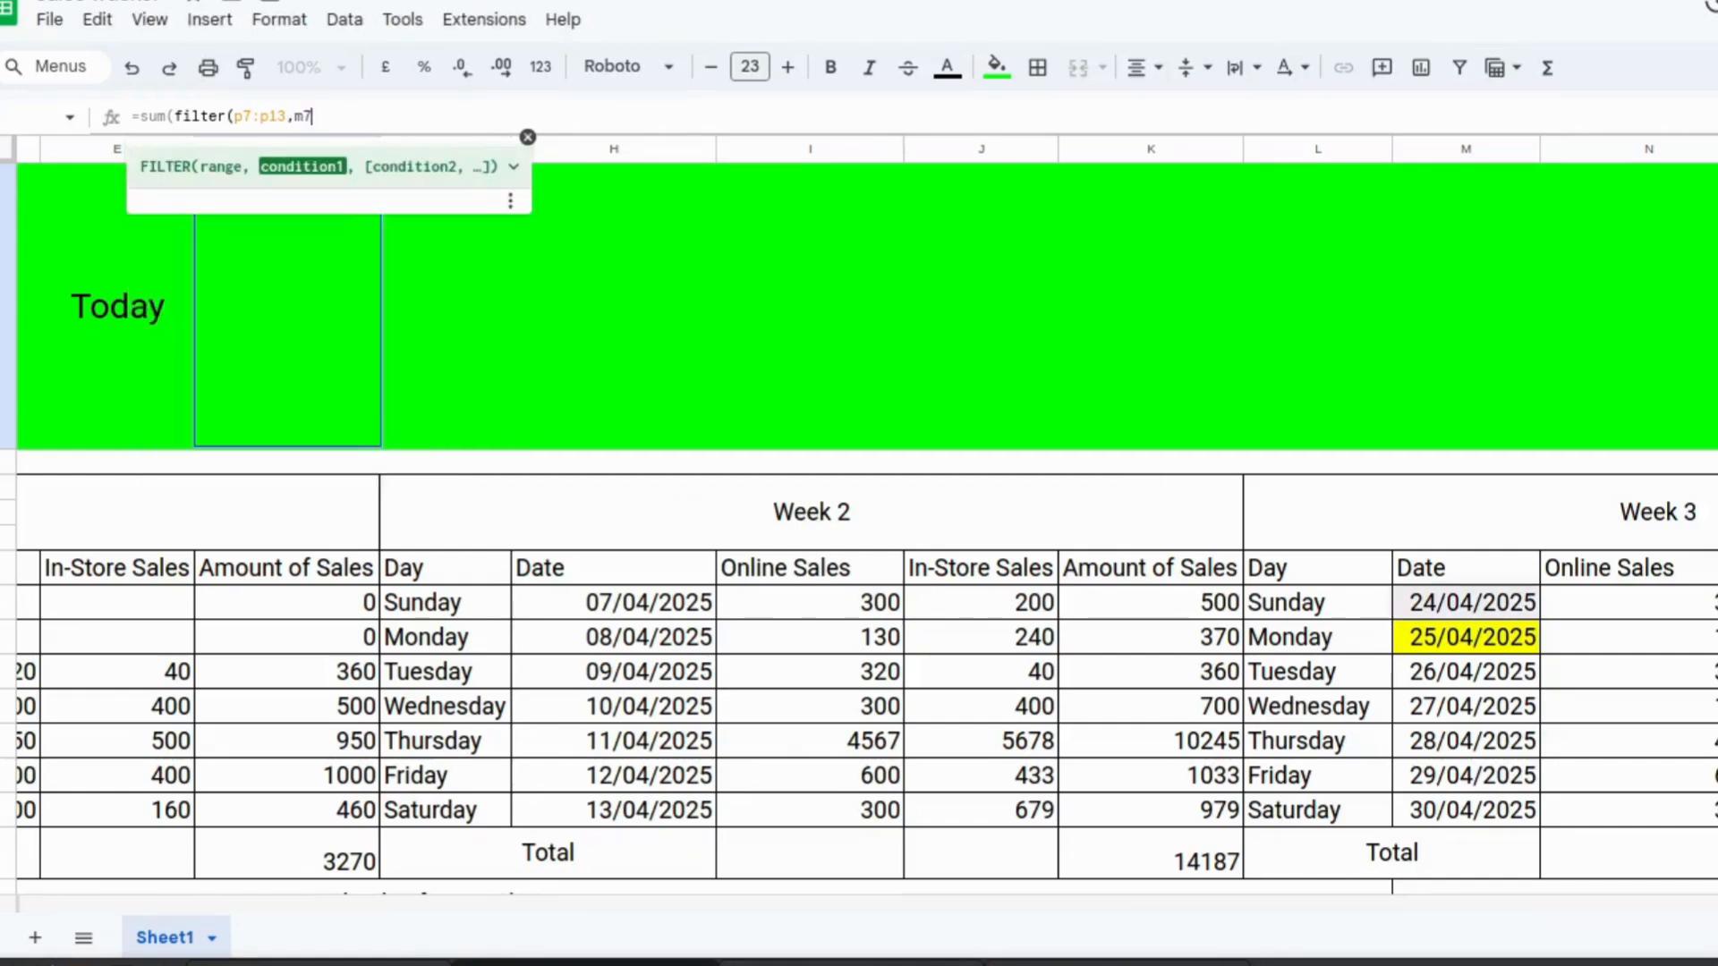
text(:)
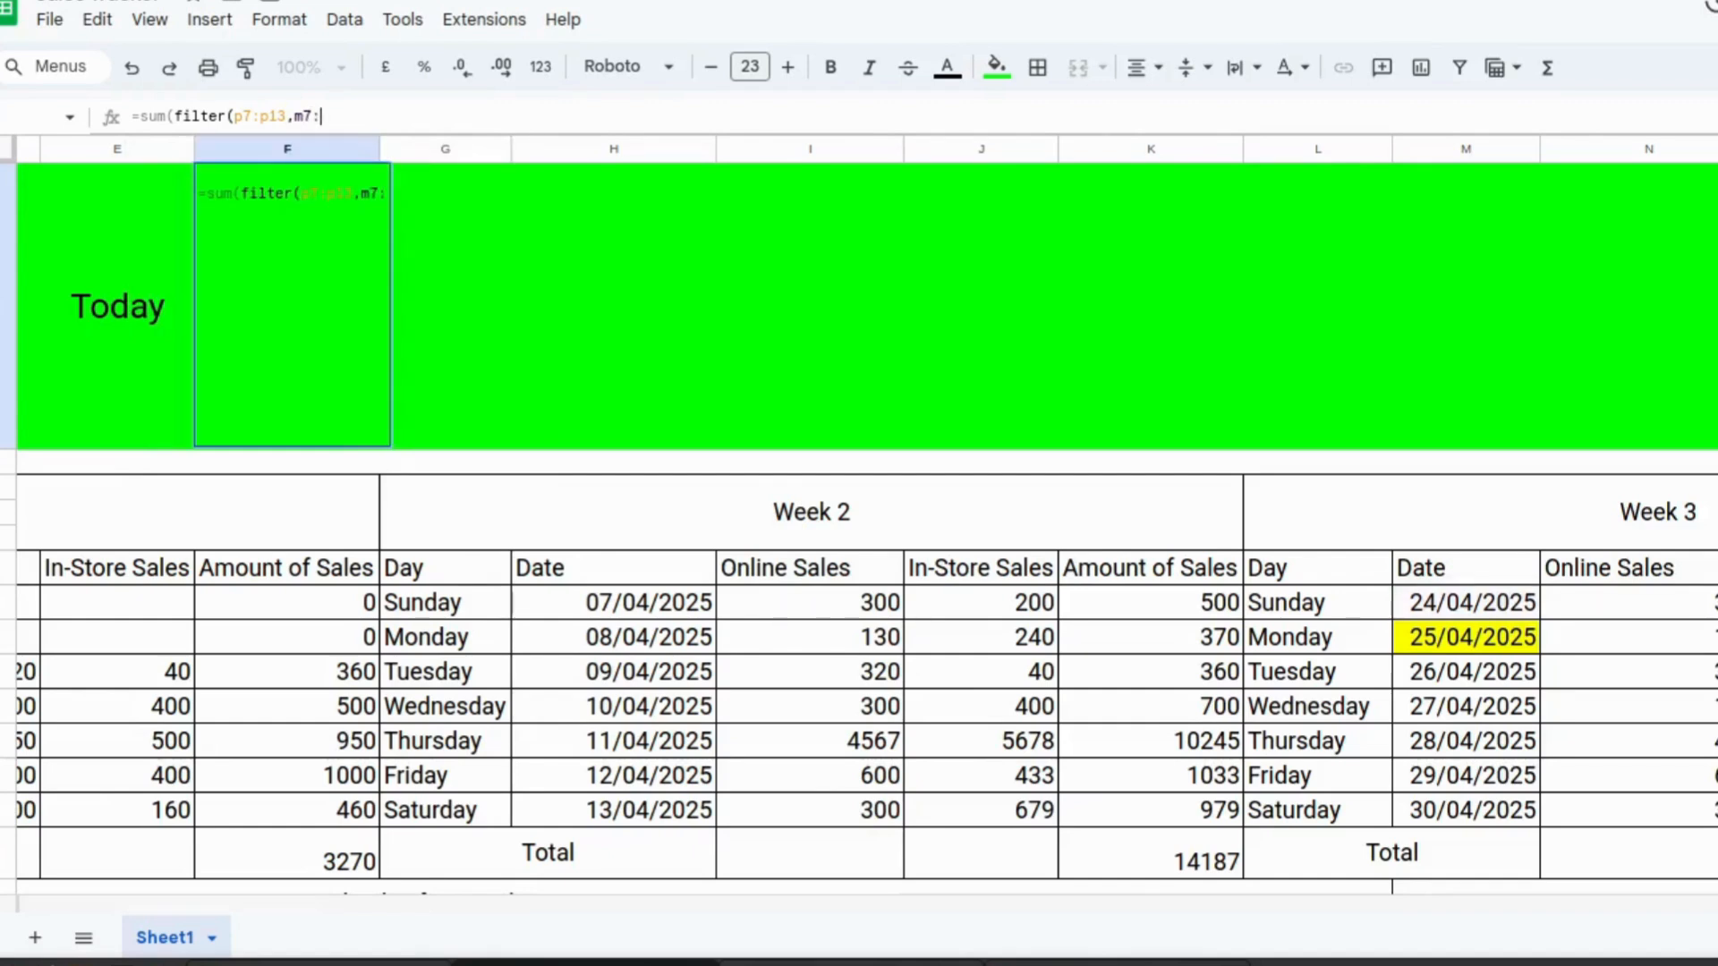
text(m13)
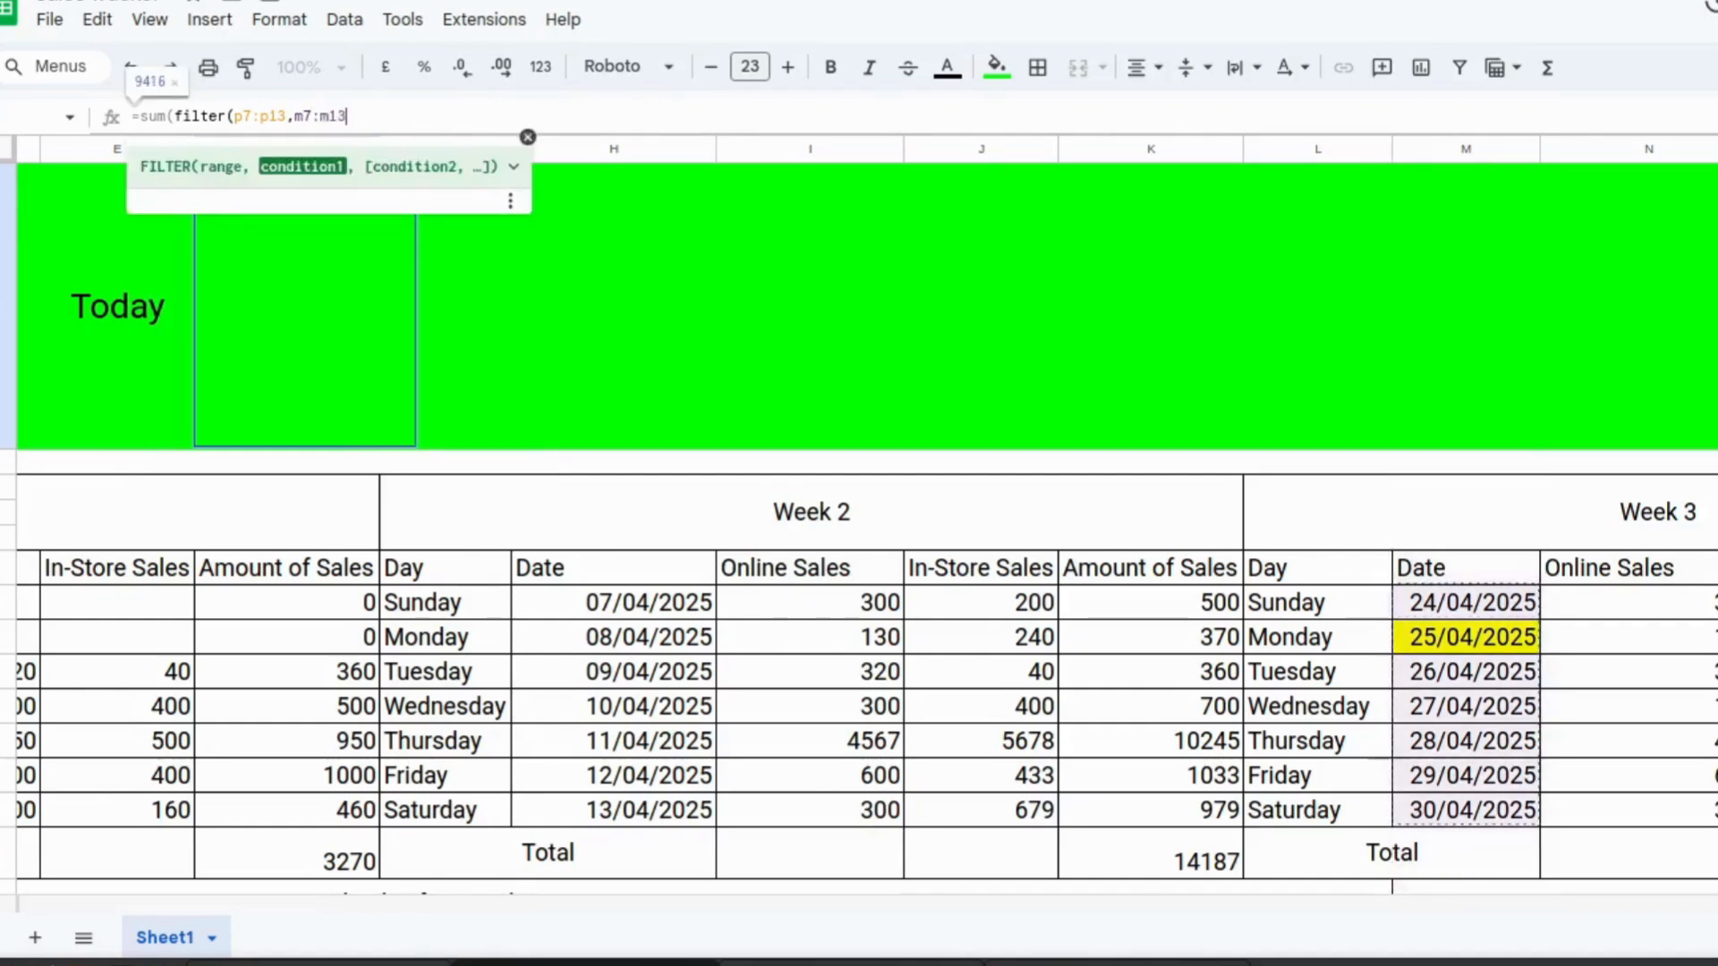
text( =)
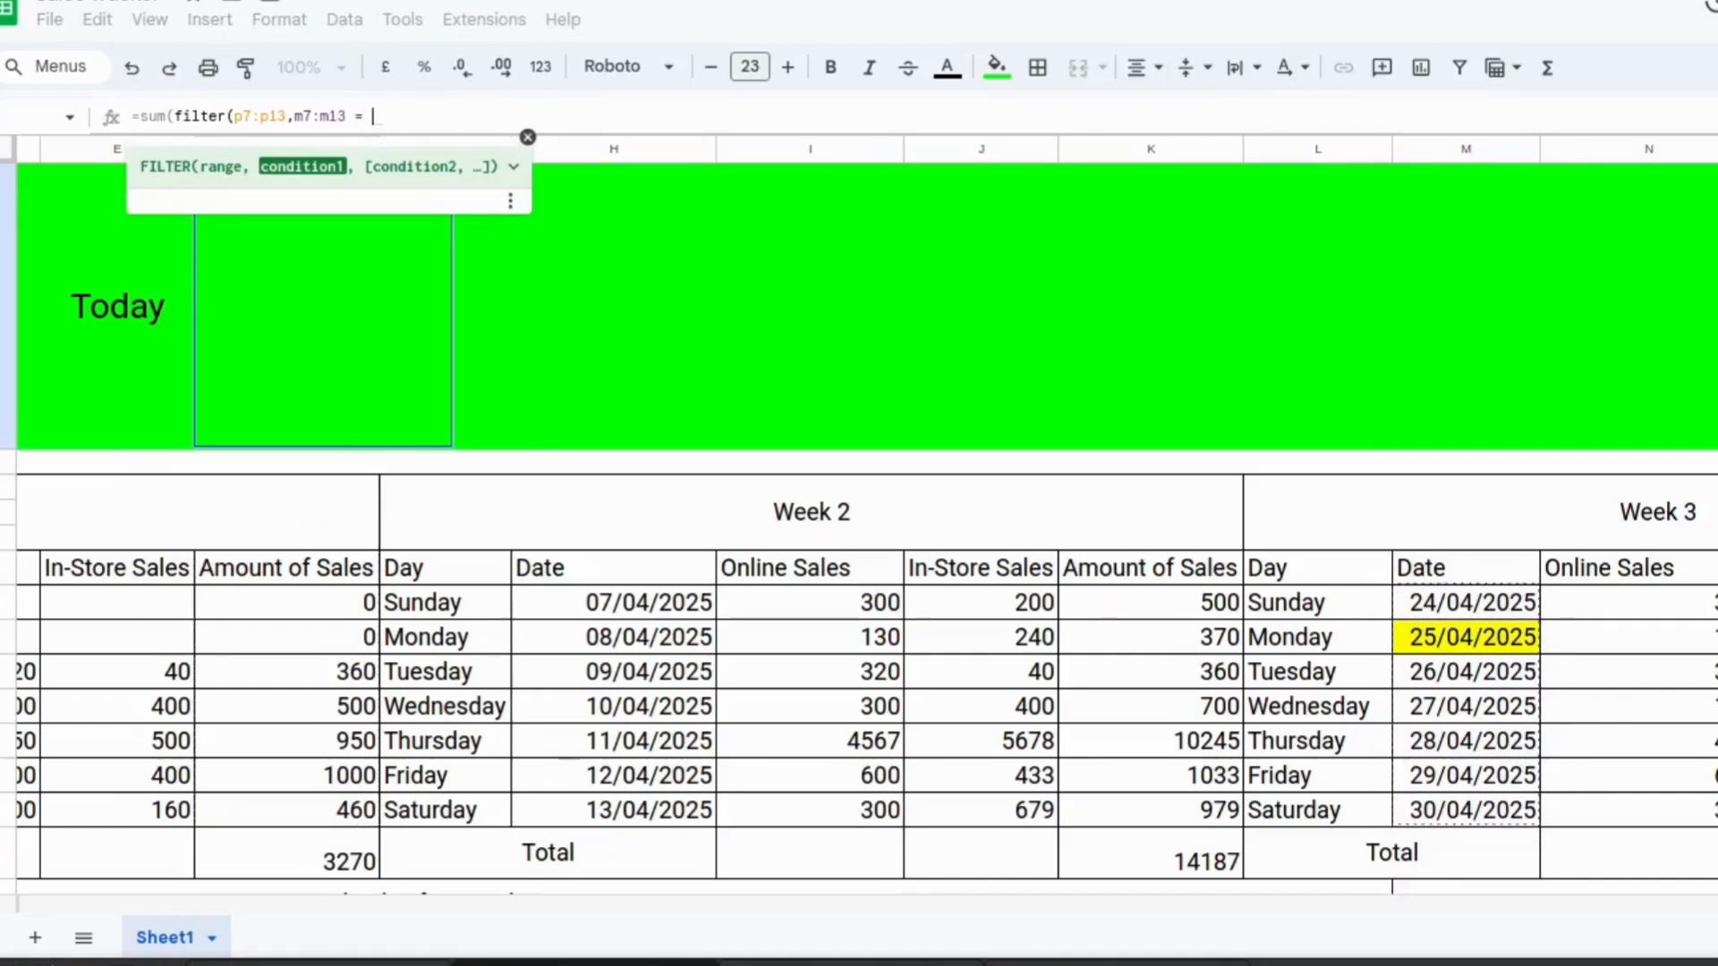
text( tod)
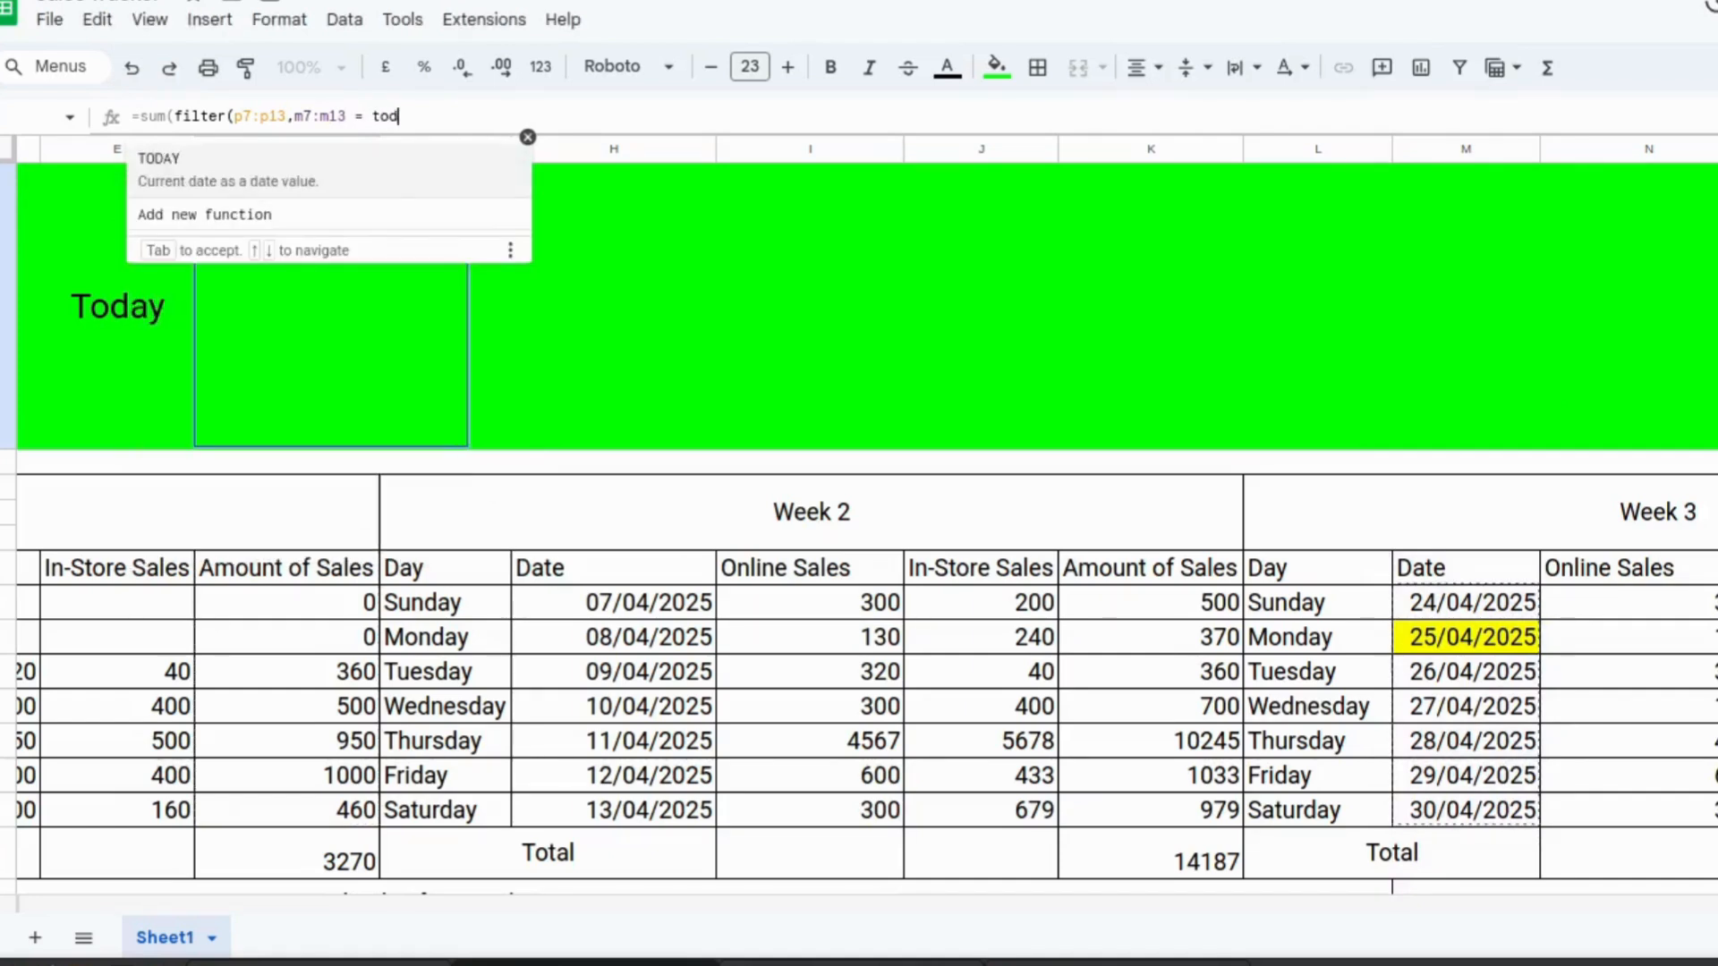
text(ay()
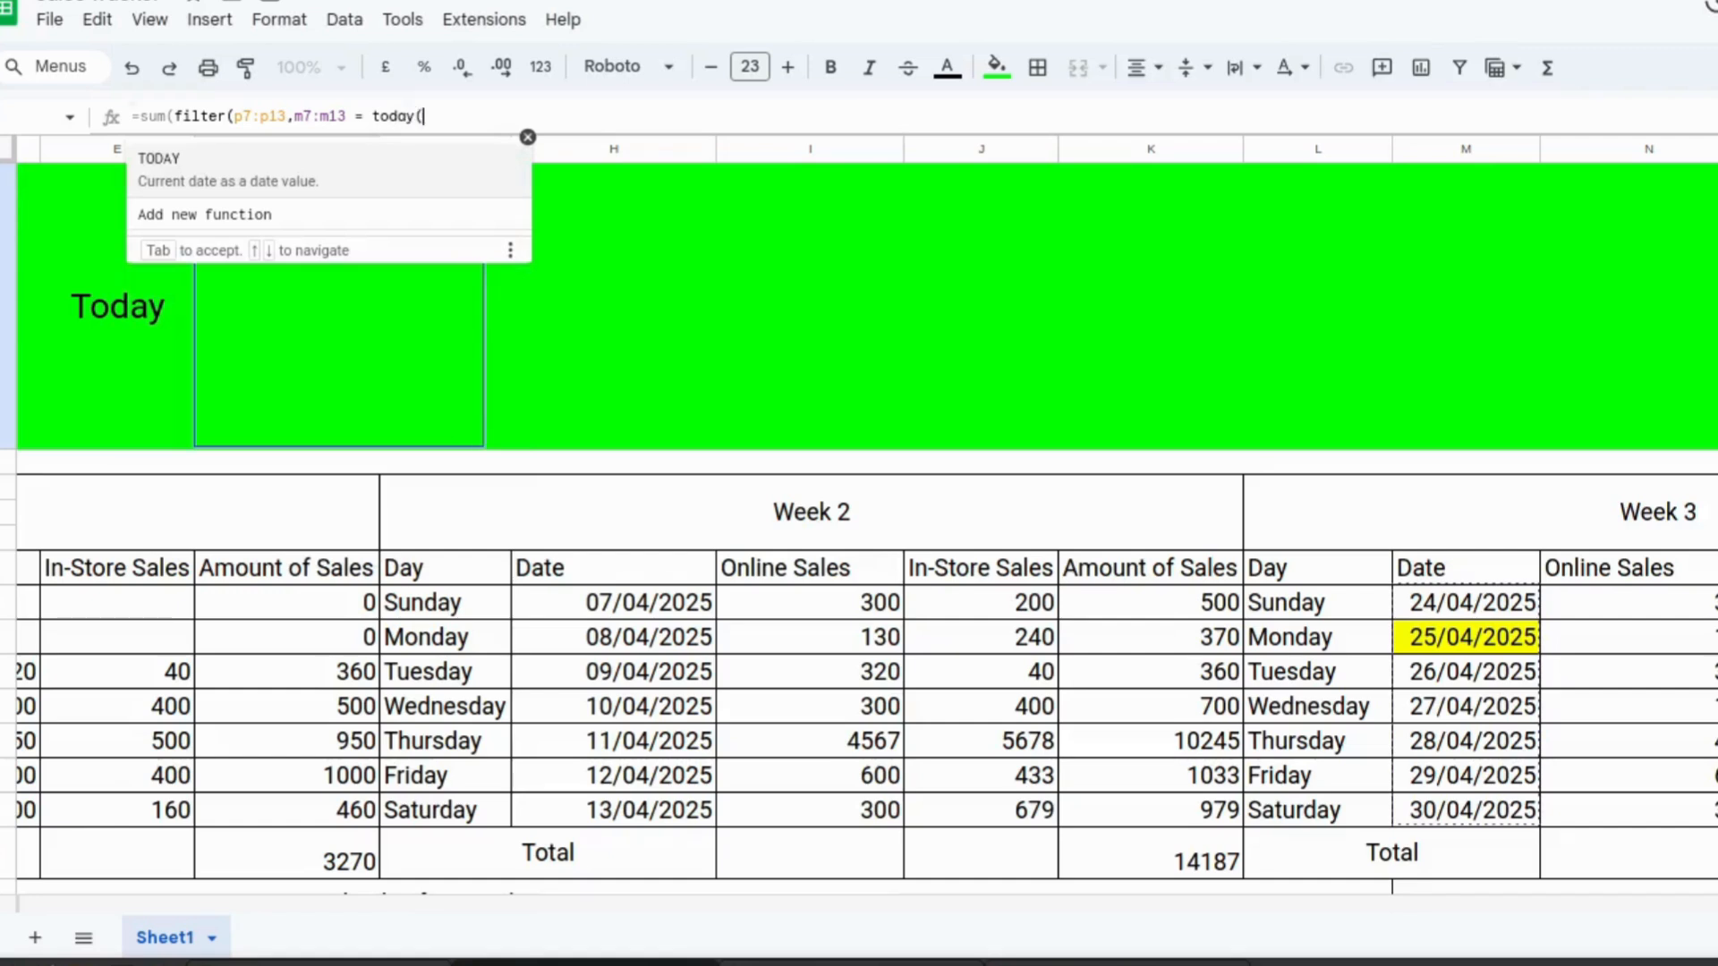
text())))
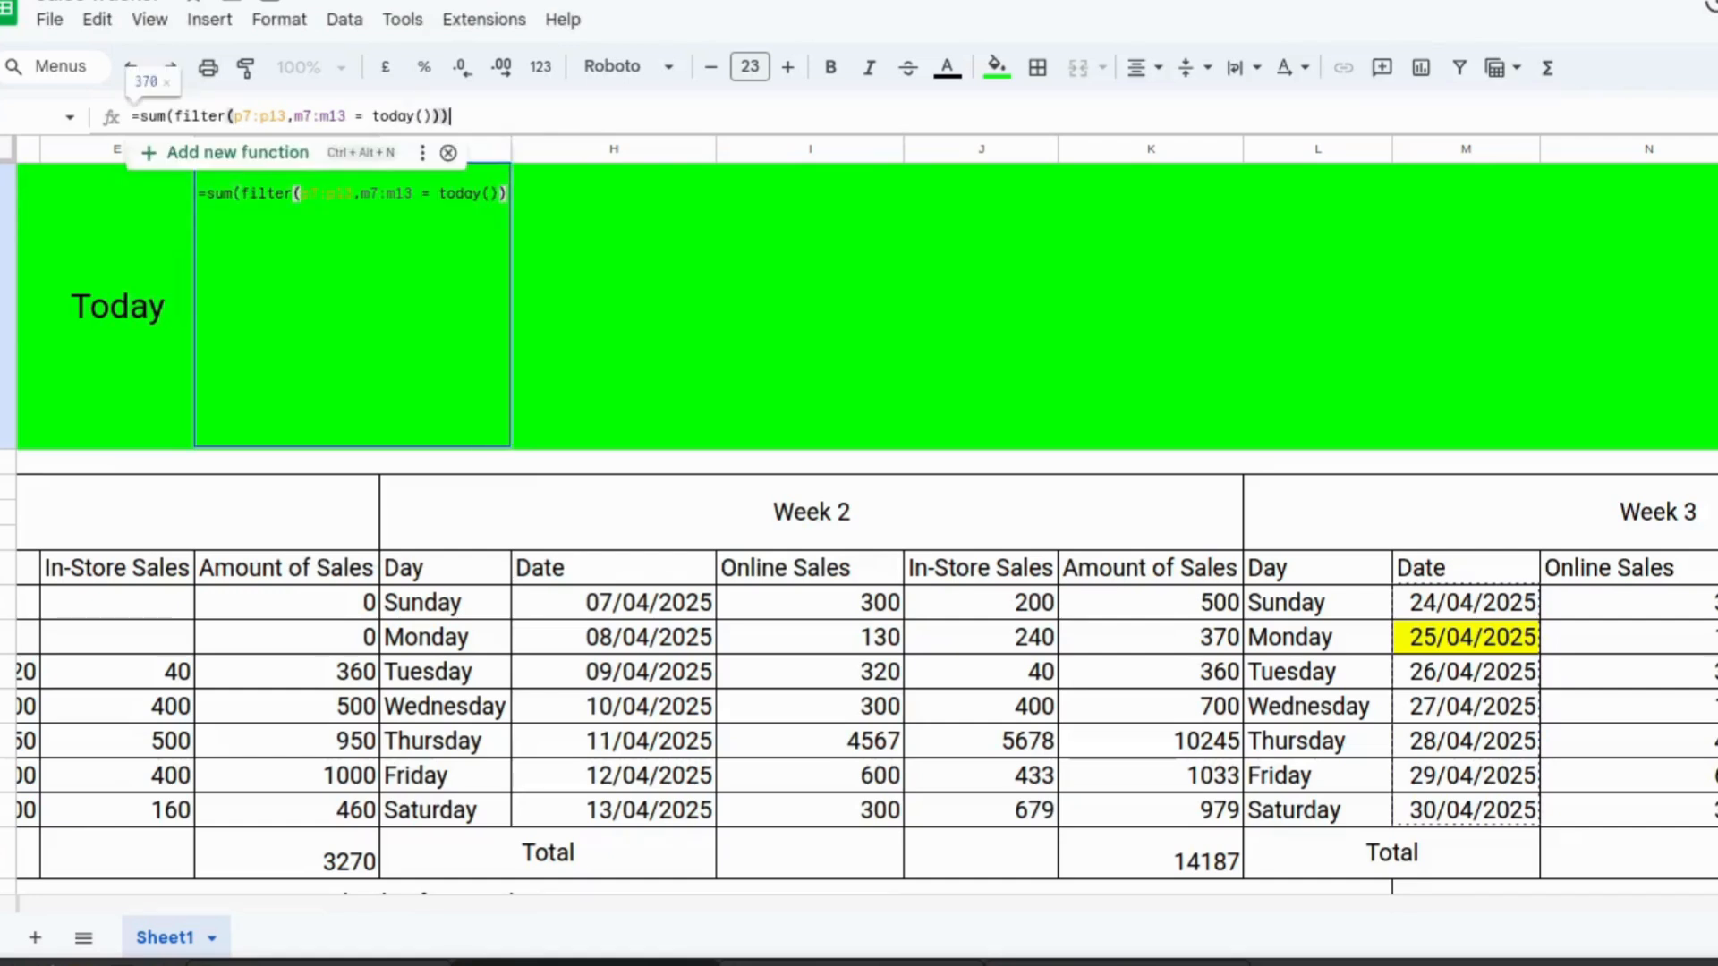
key(Return)
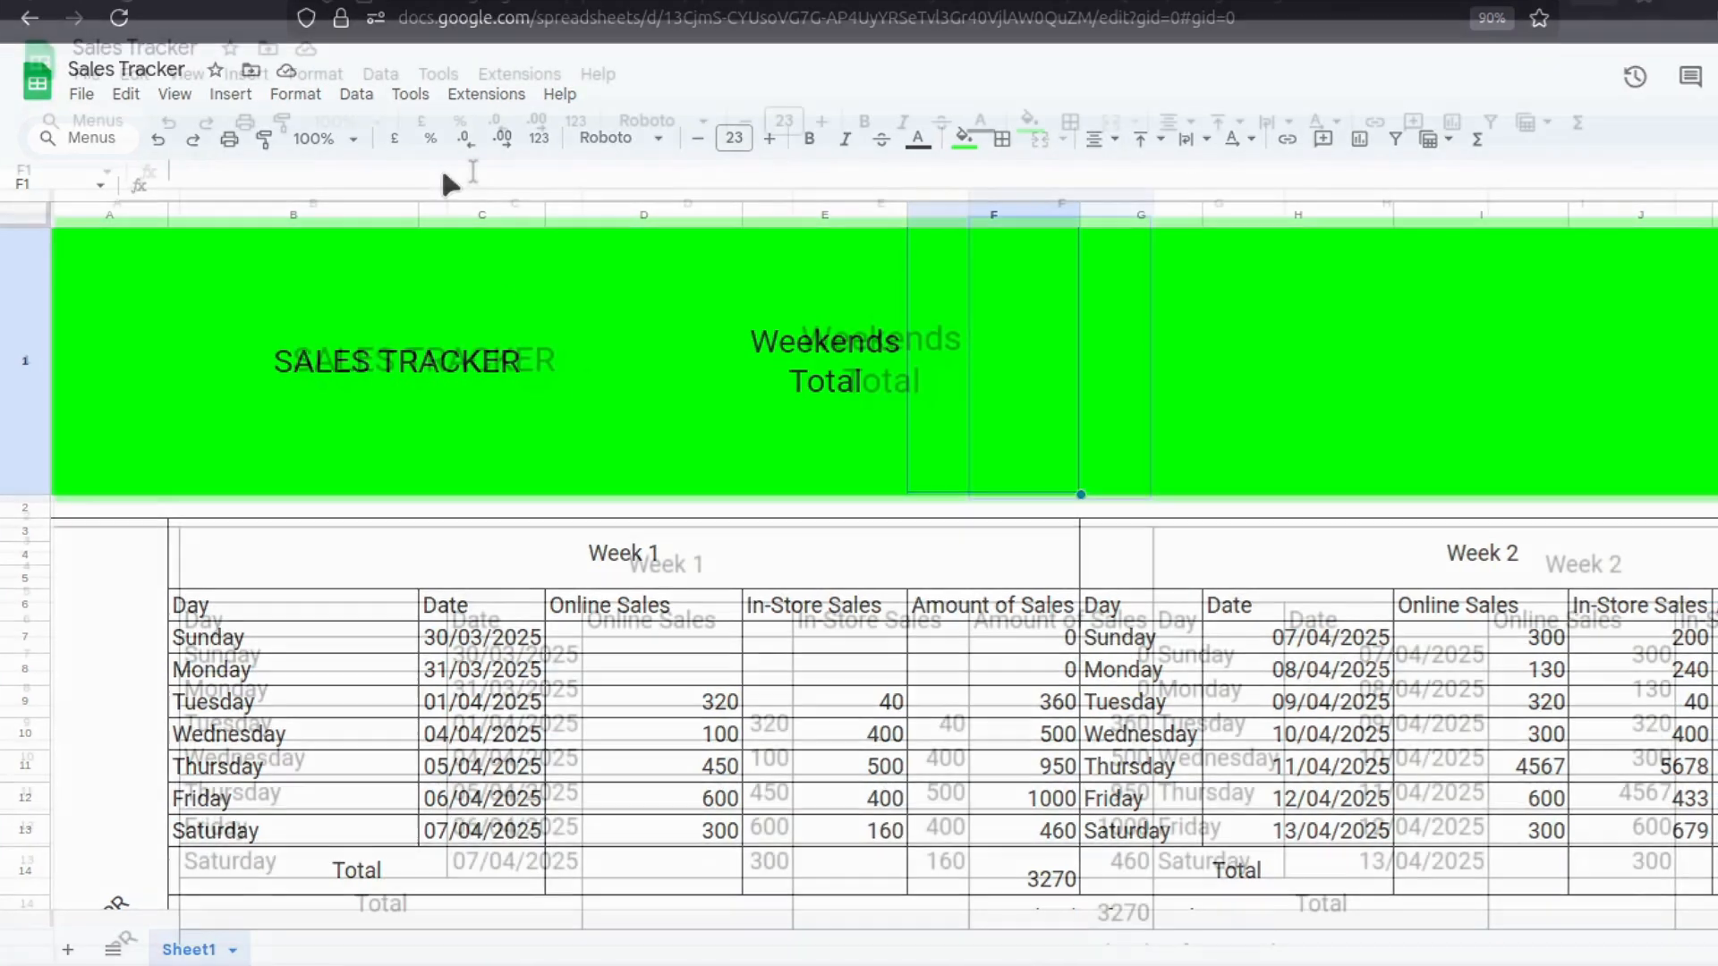
Start a formula in the cell beside Weekends Total with =sumifs(d7:d13,b7:b13,"Saturday") + to add Saturday's Online Sales.
click(442, 183)
text(=)
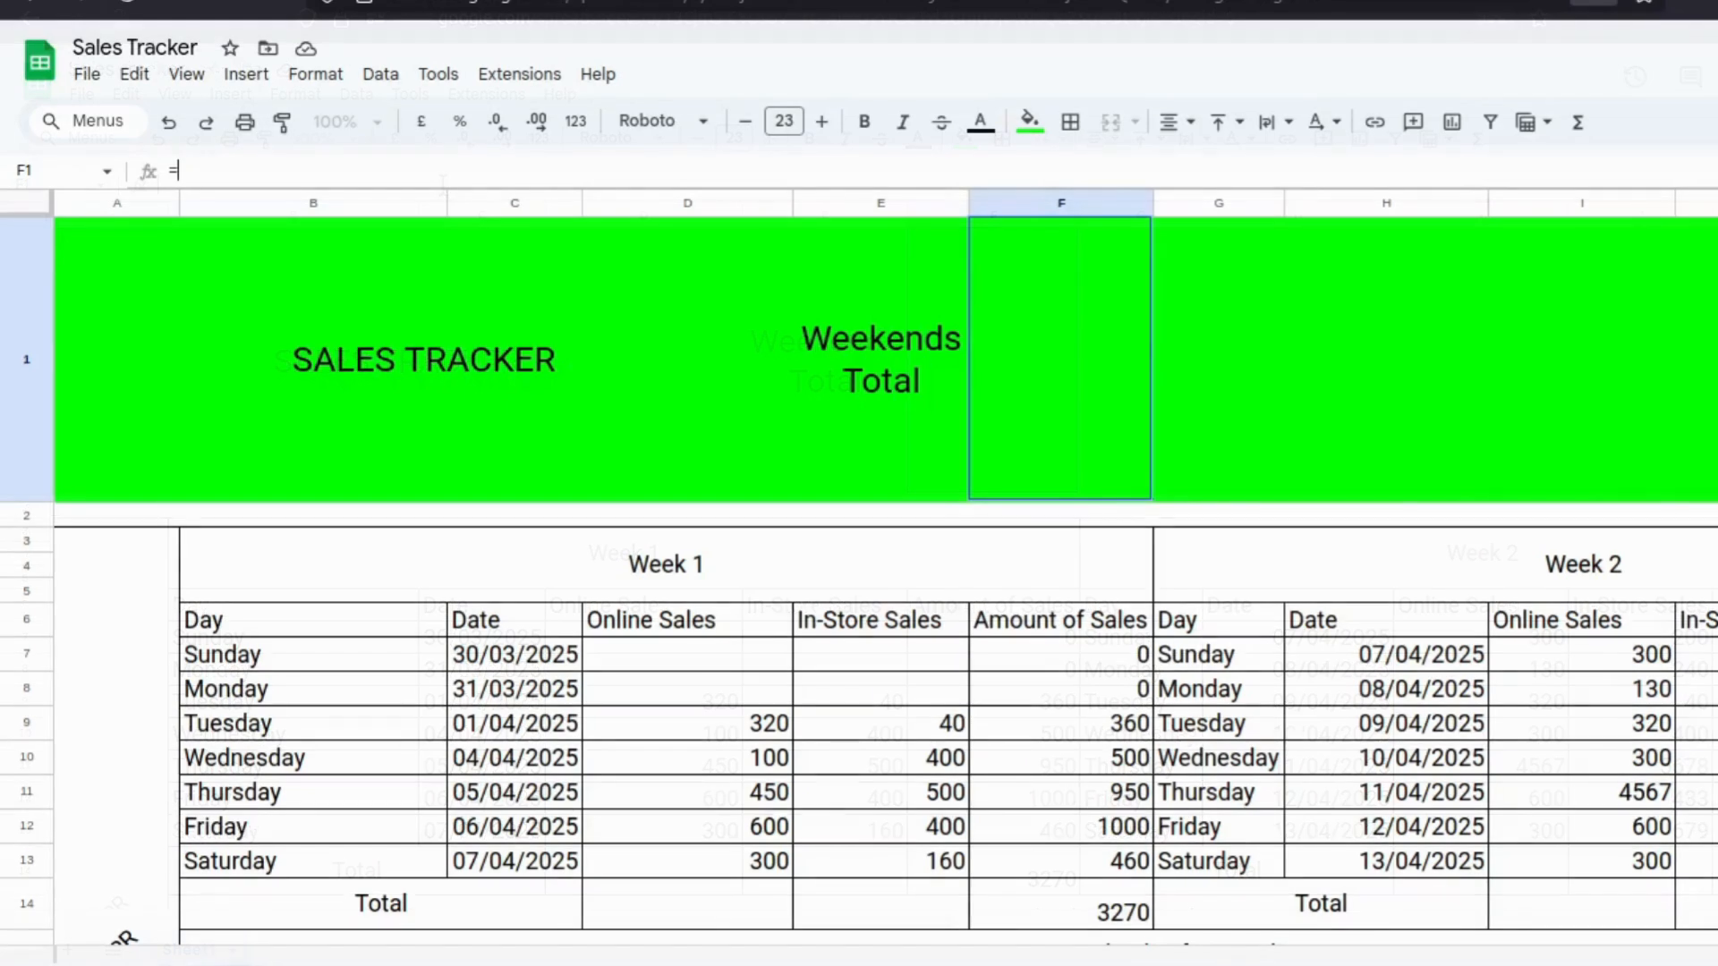
text(sumifs)
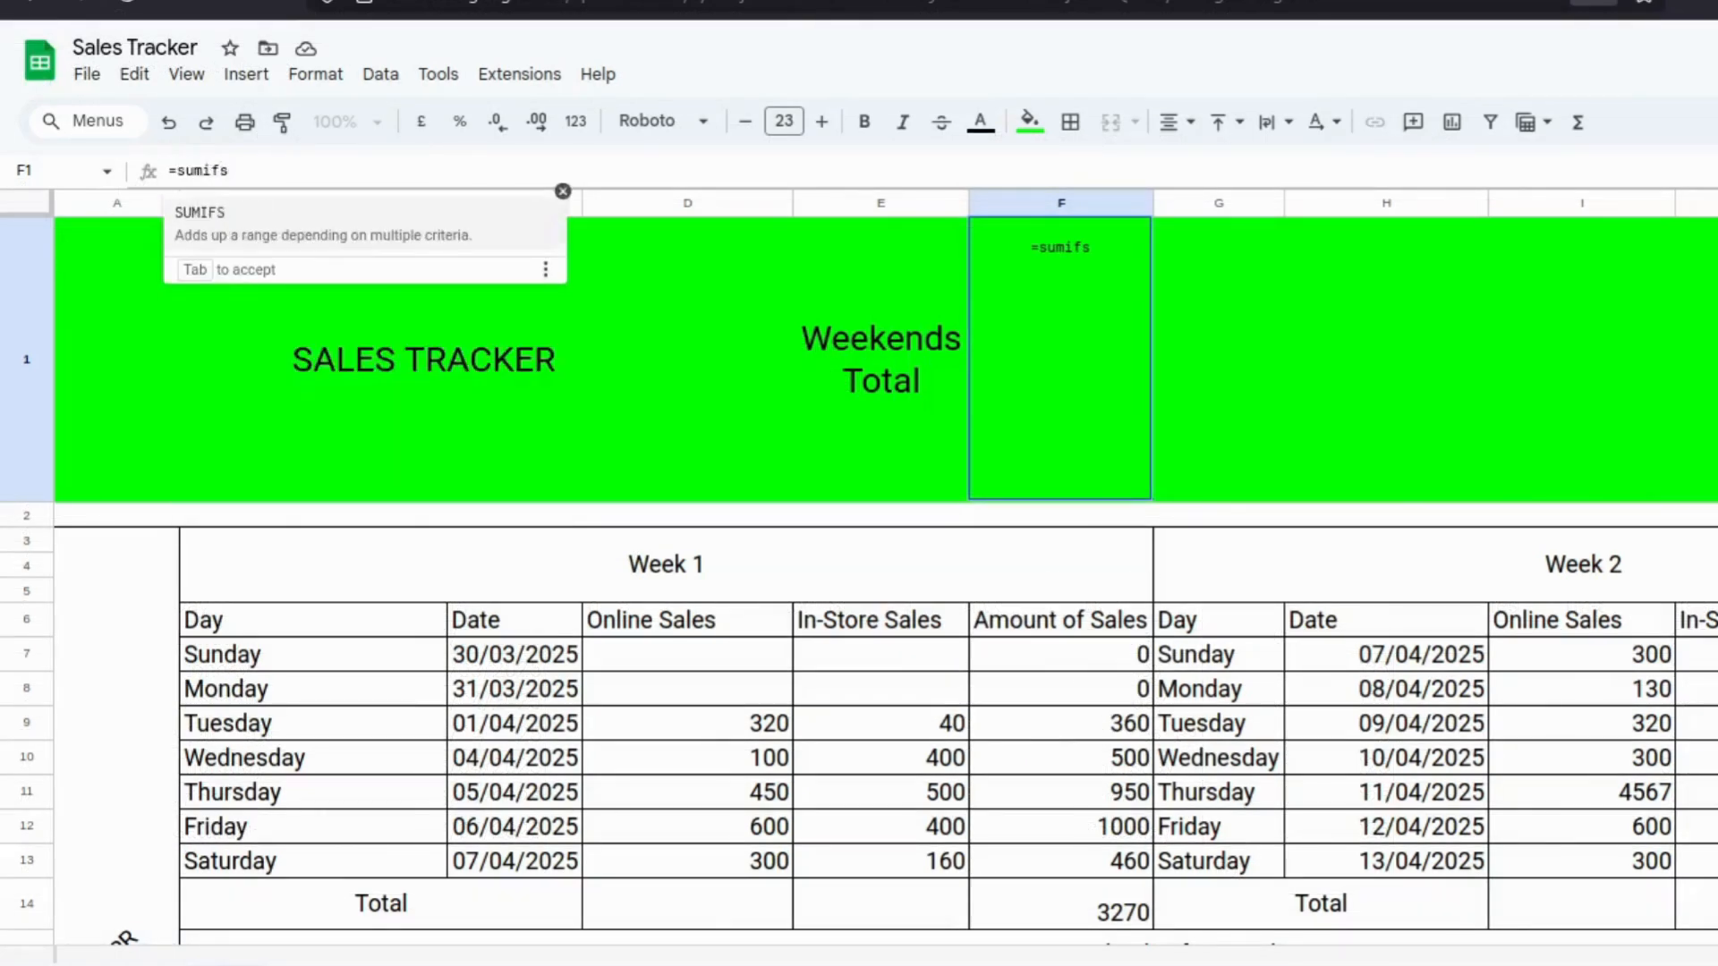
text(()
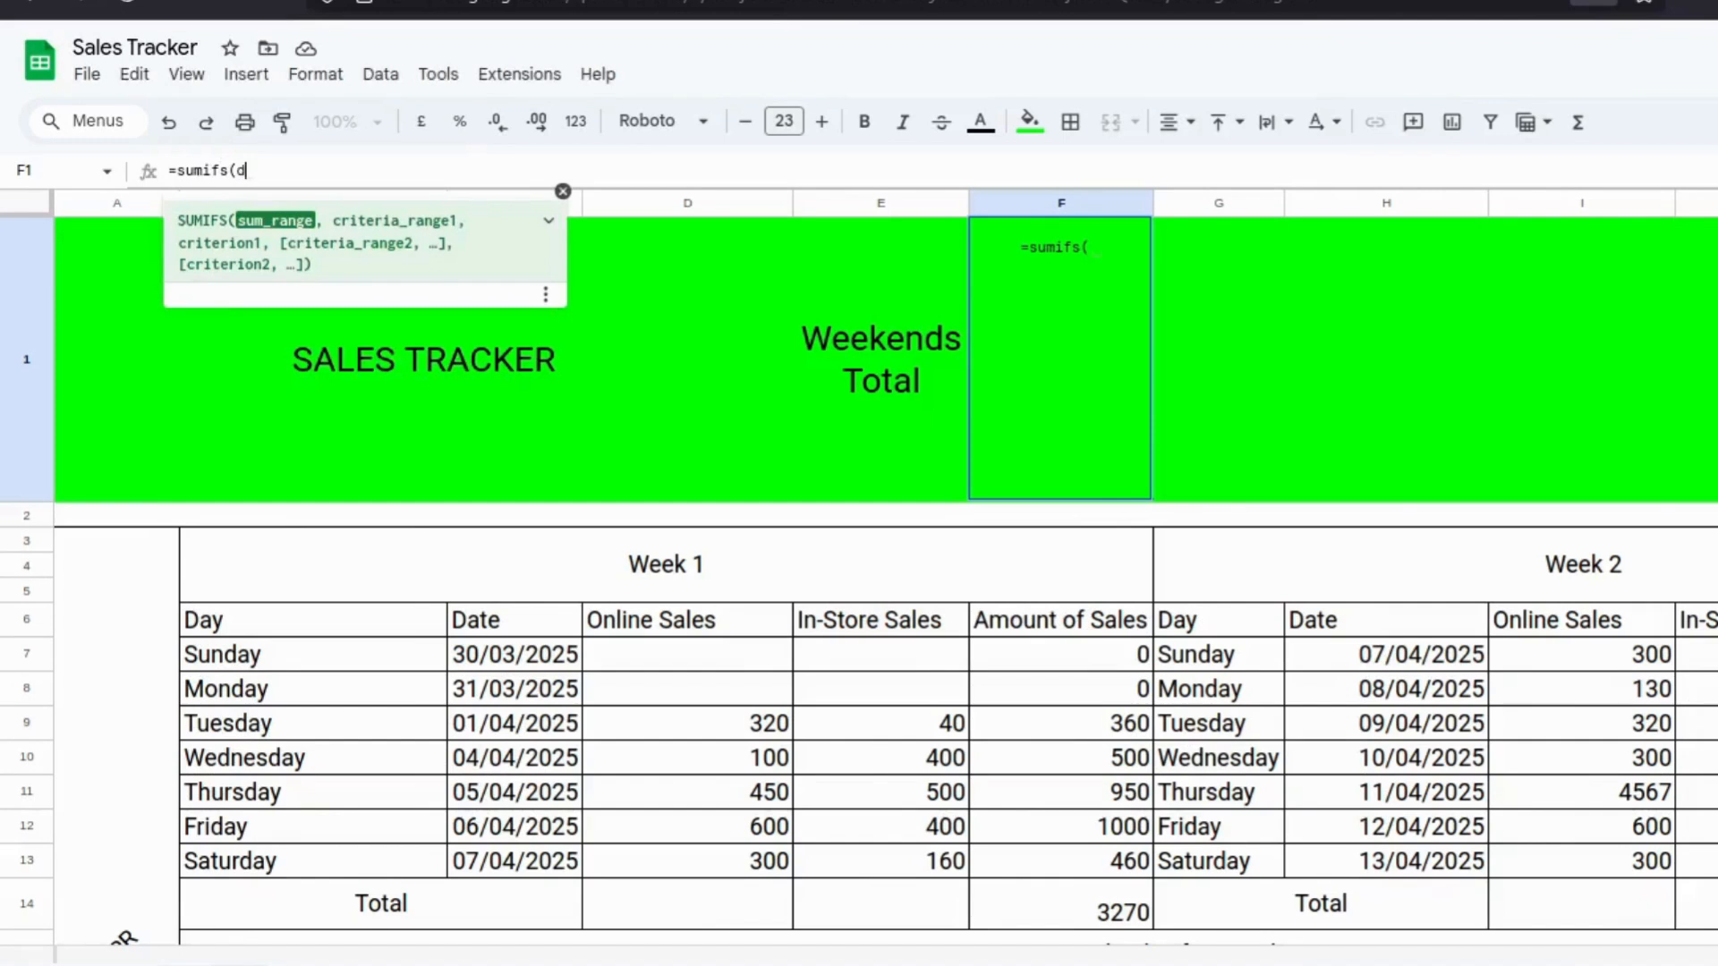
text(d7)
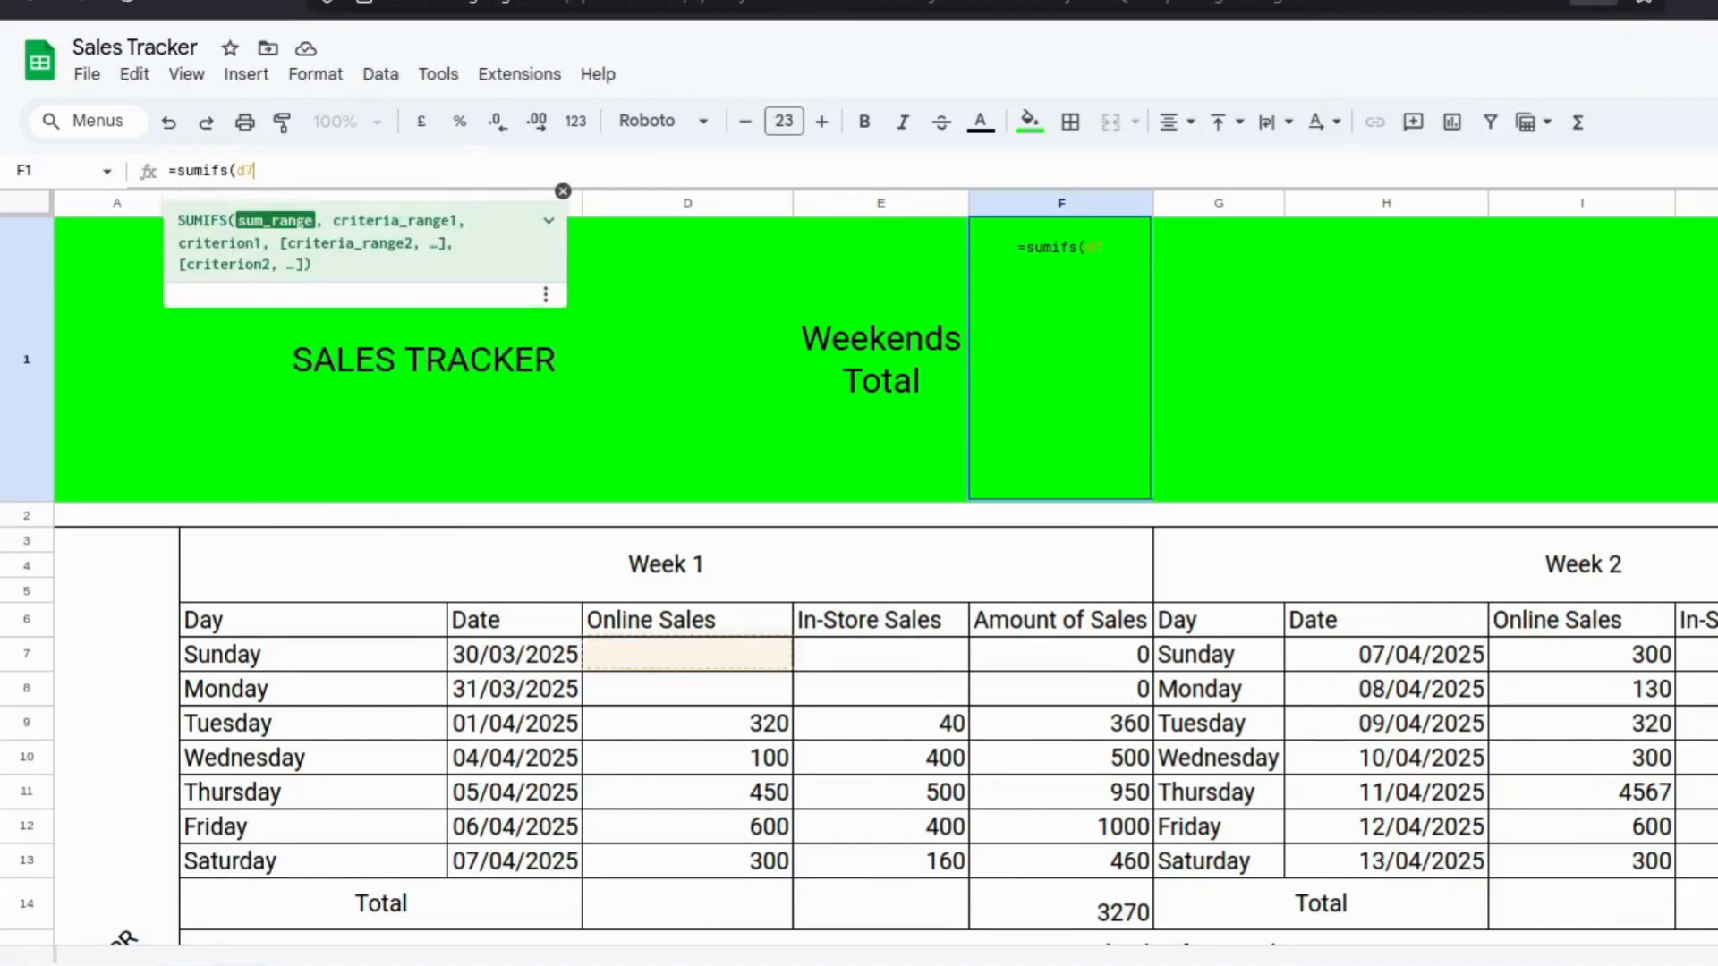
text(:)
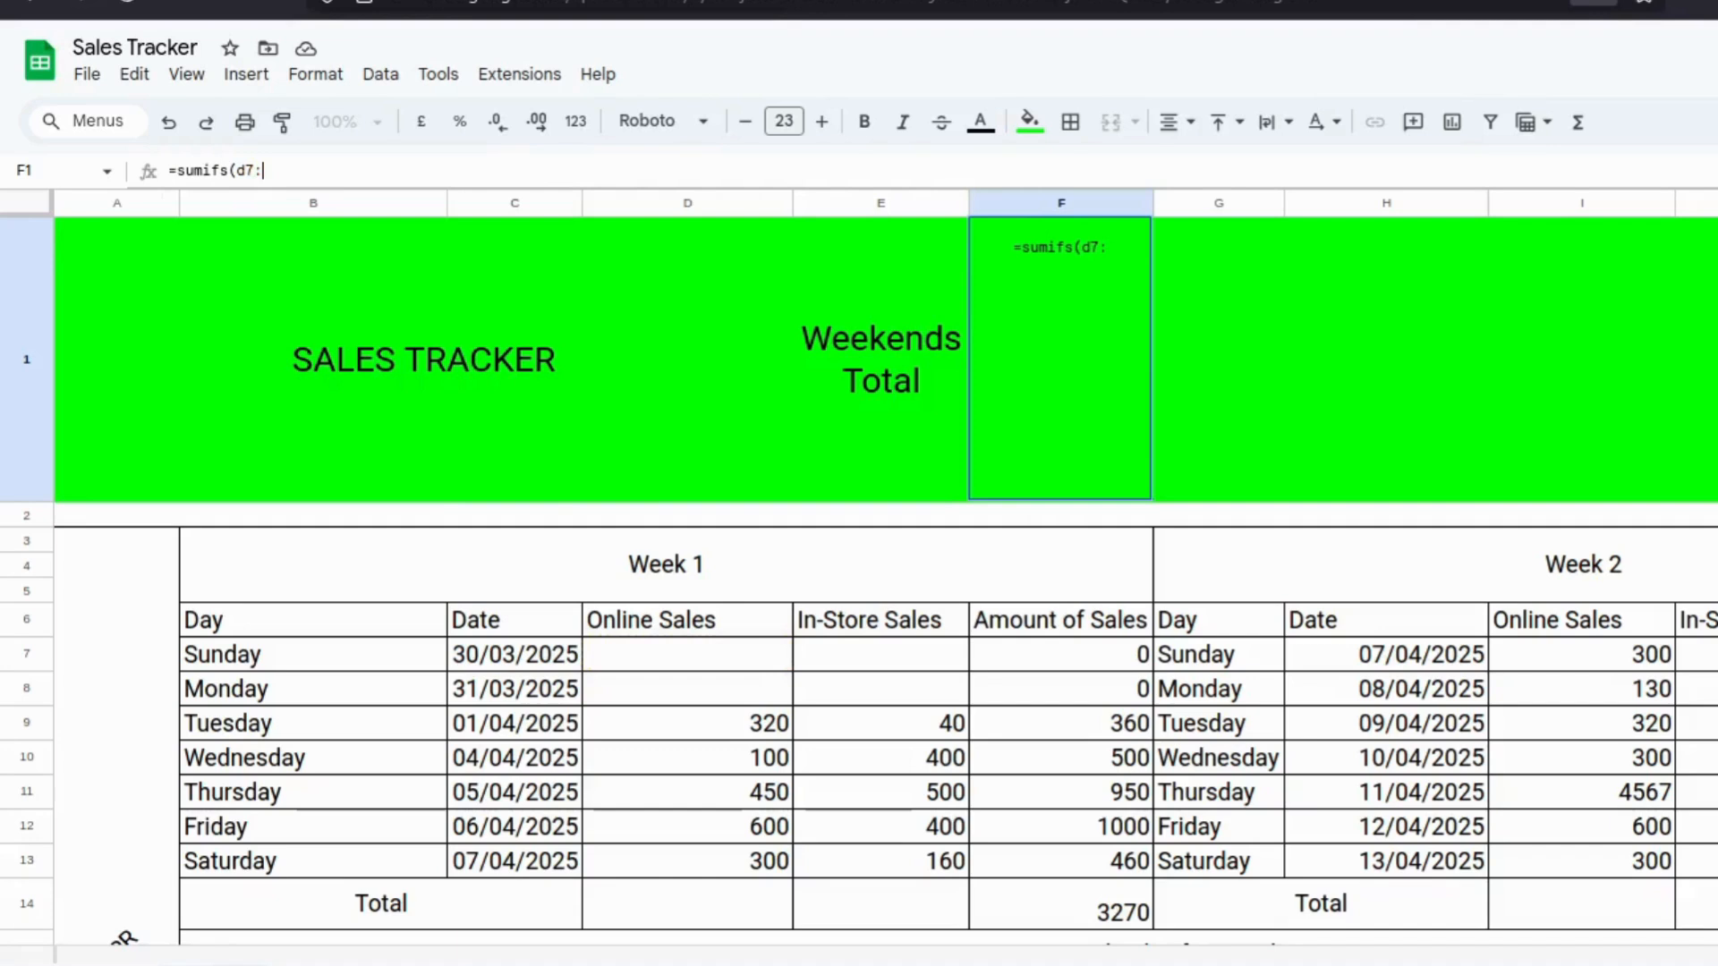
text(d13)
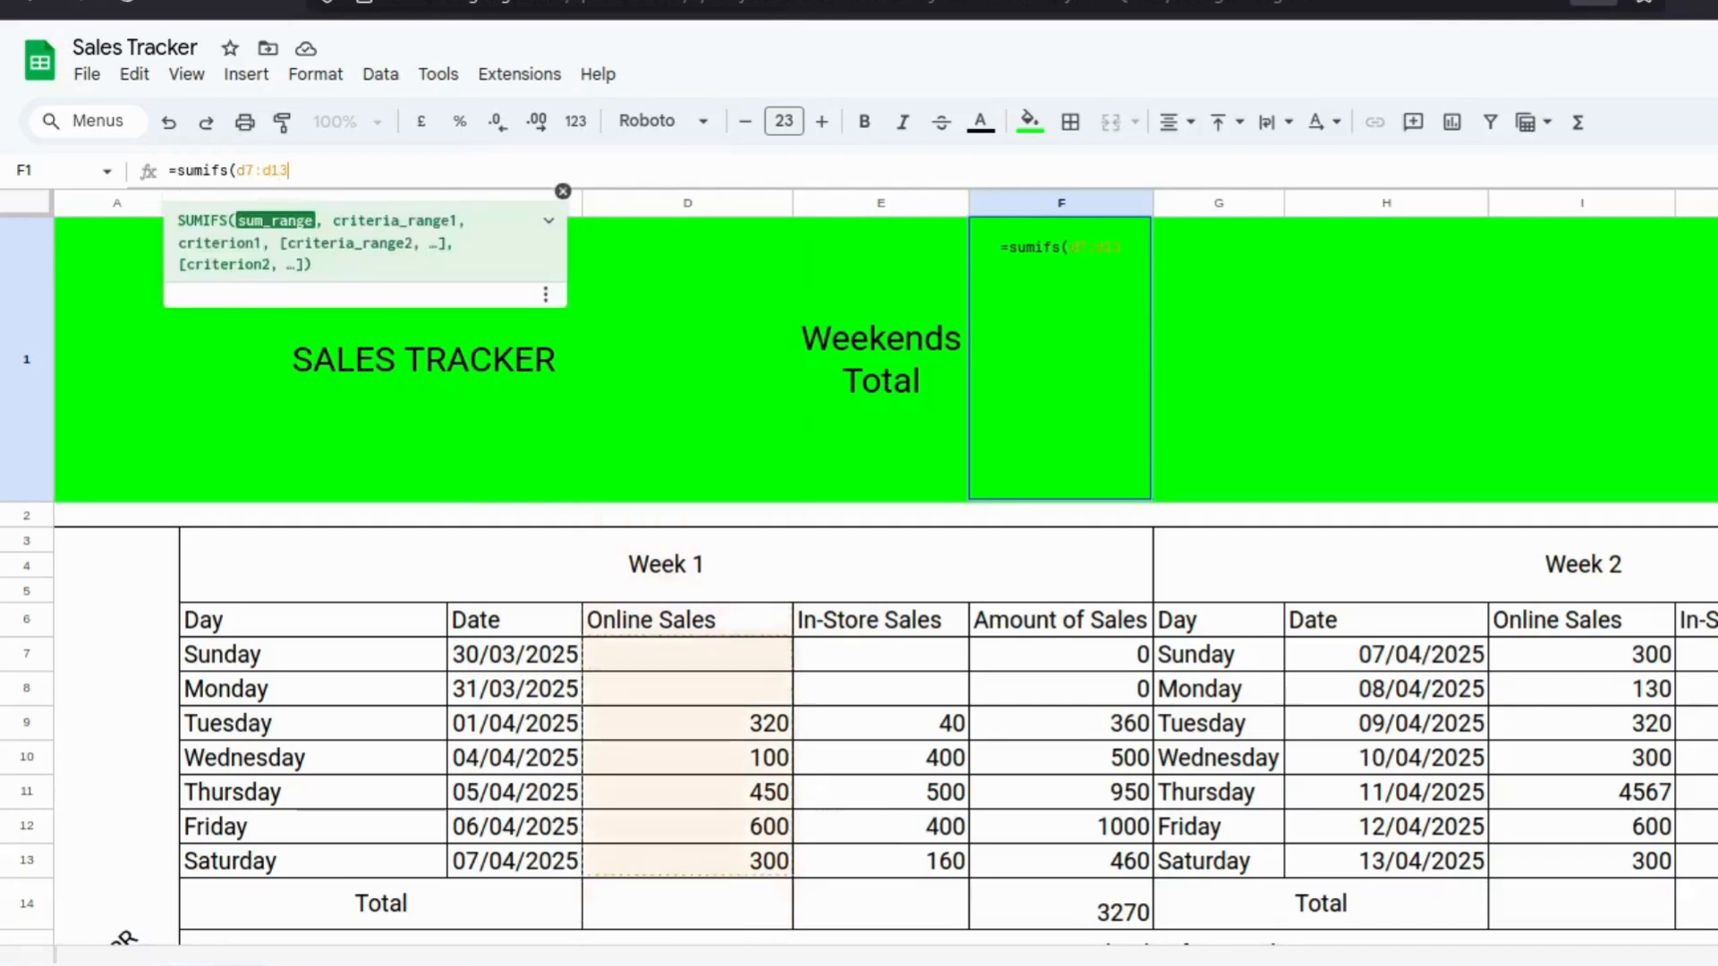
text(,b7)
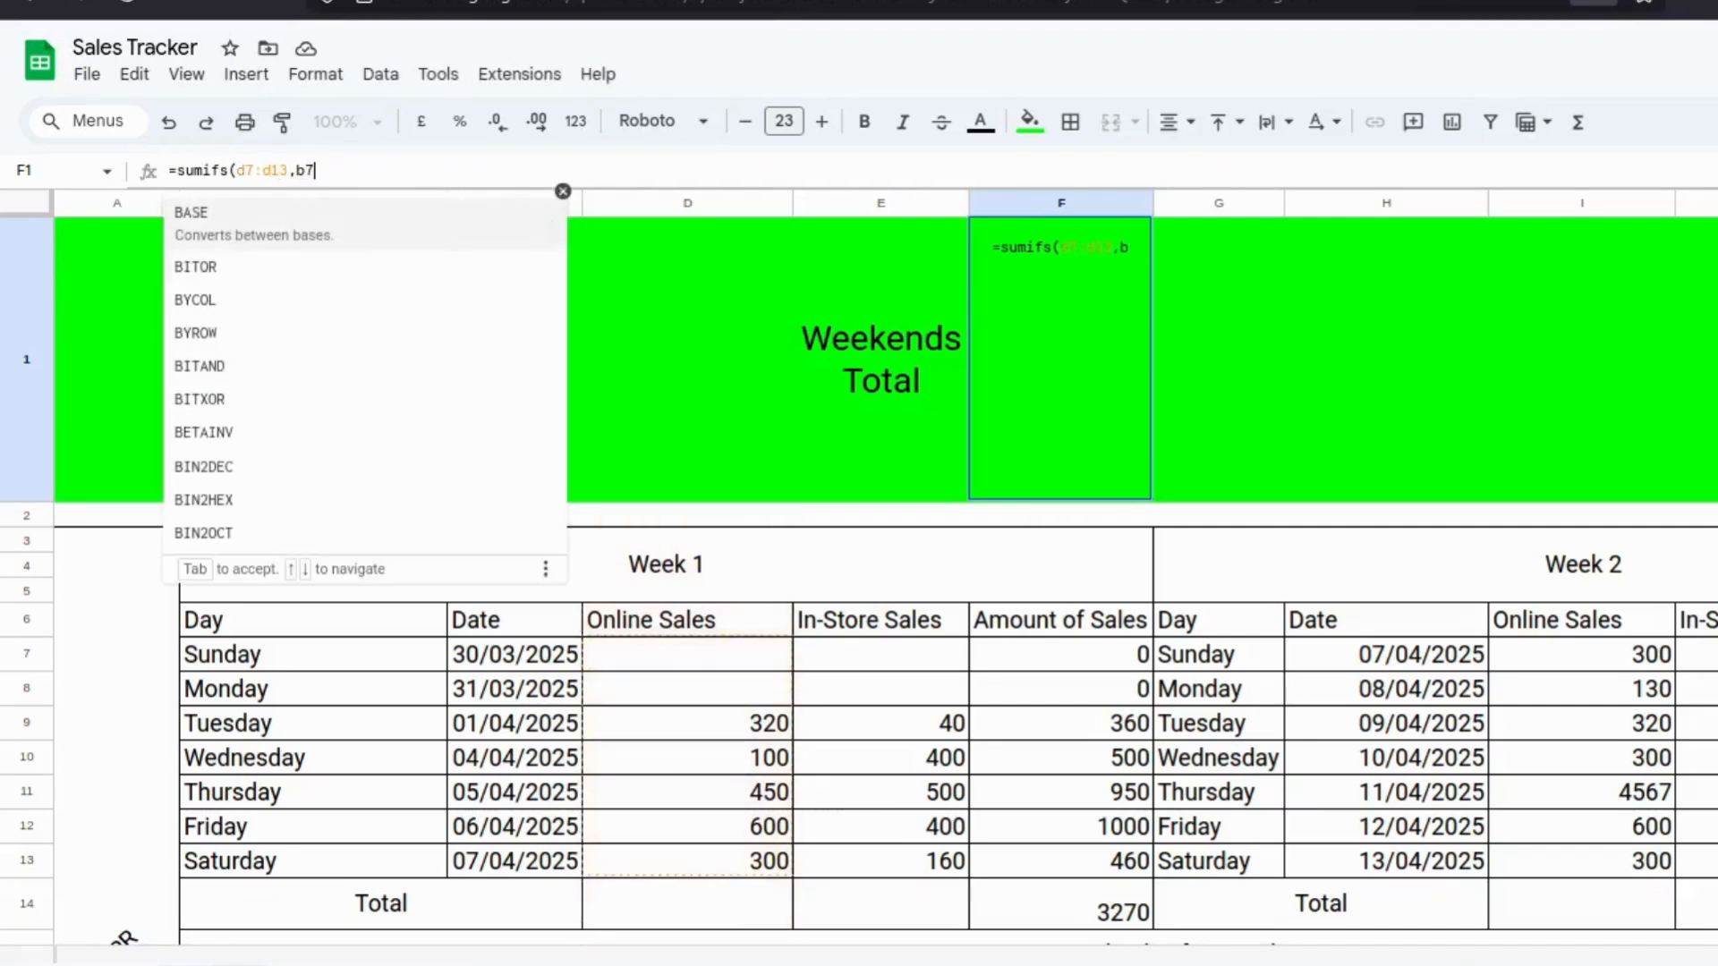
text(:)
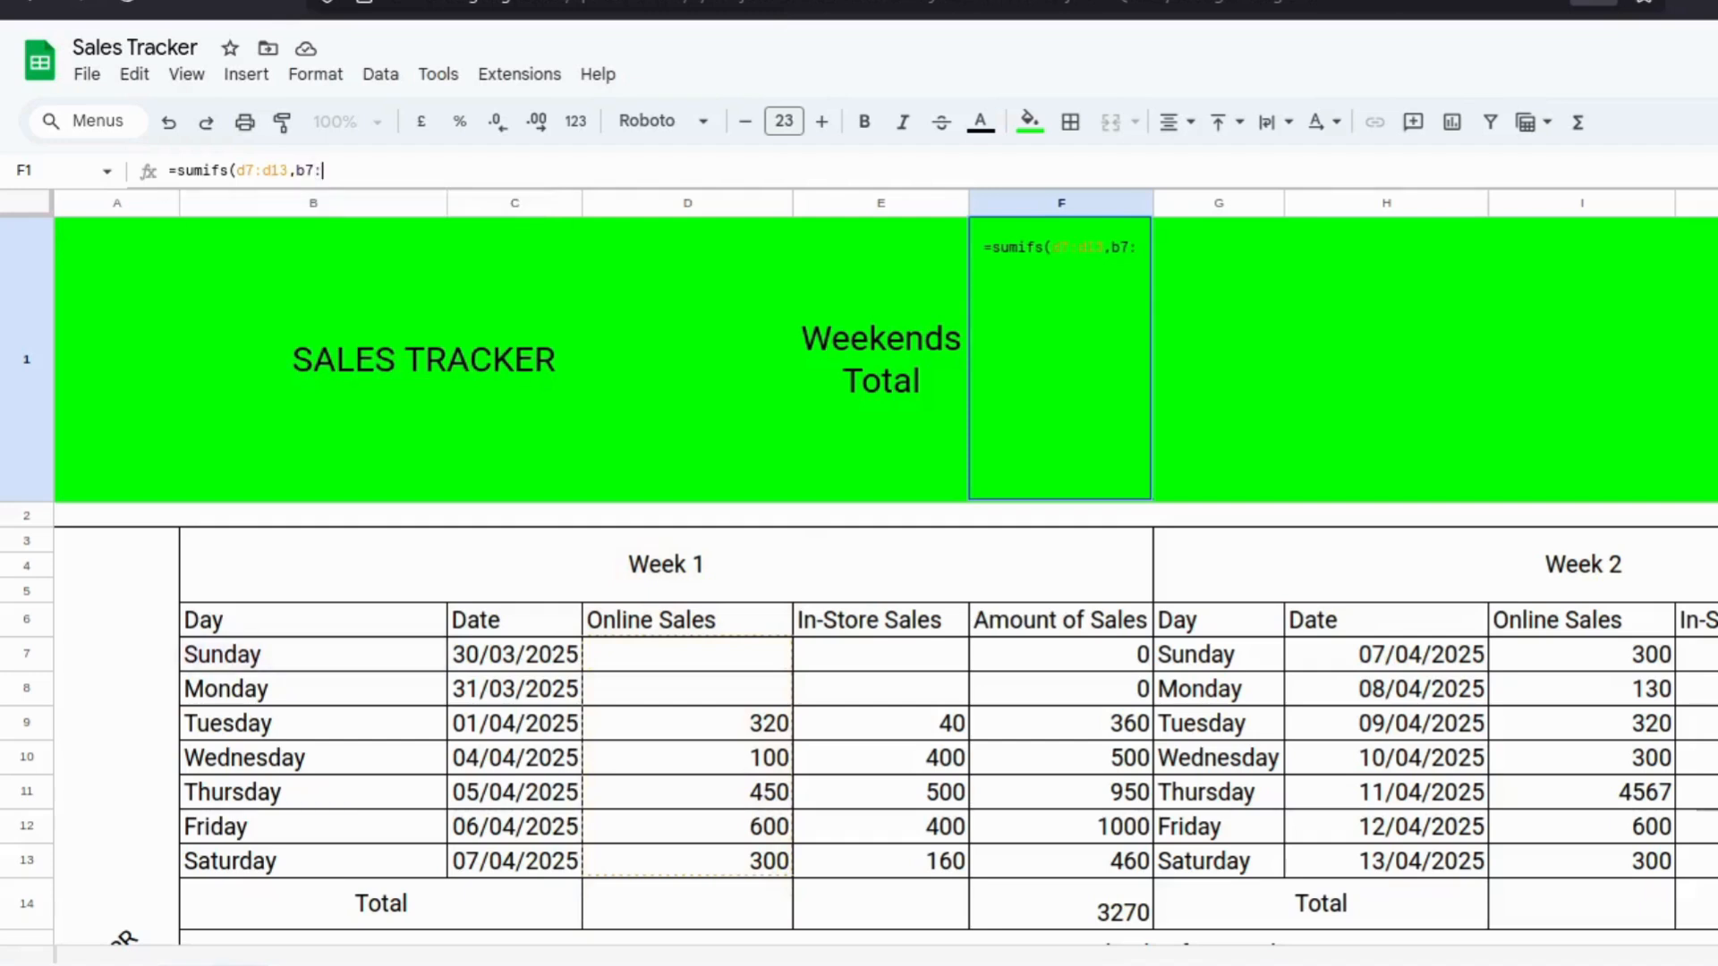
text(b13)
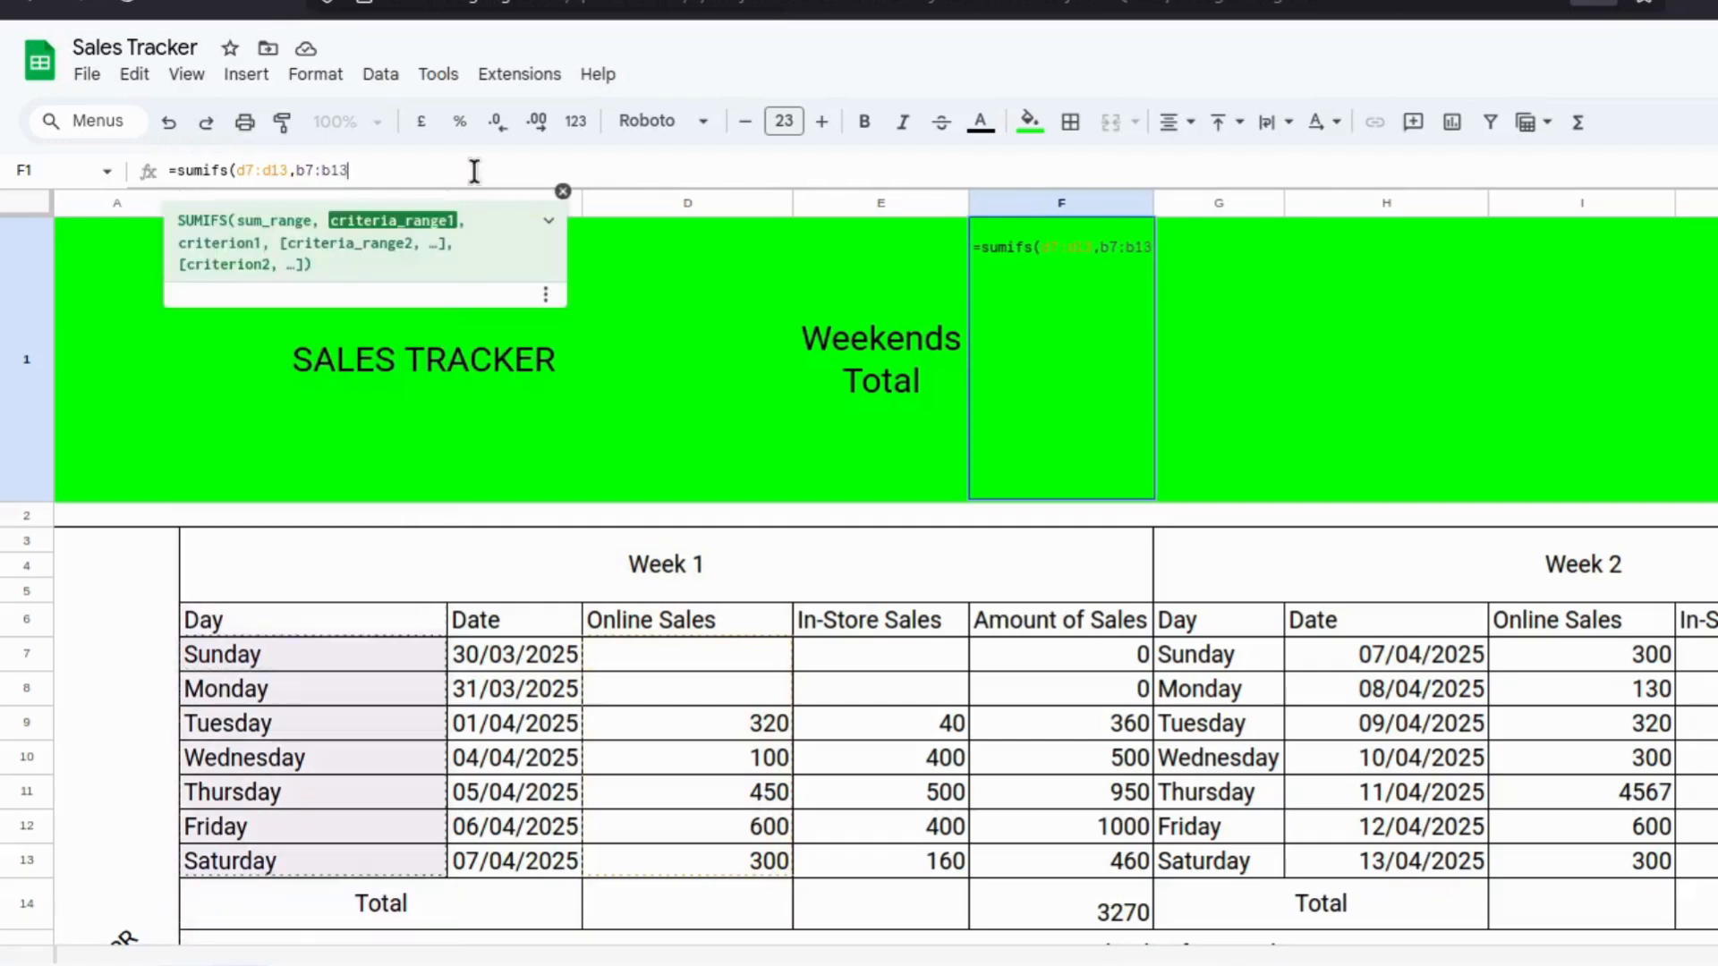
text(,)
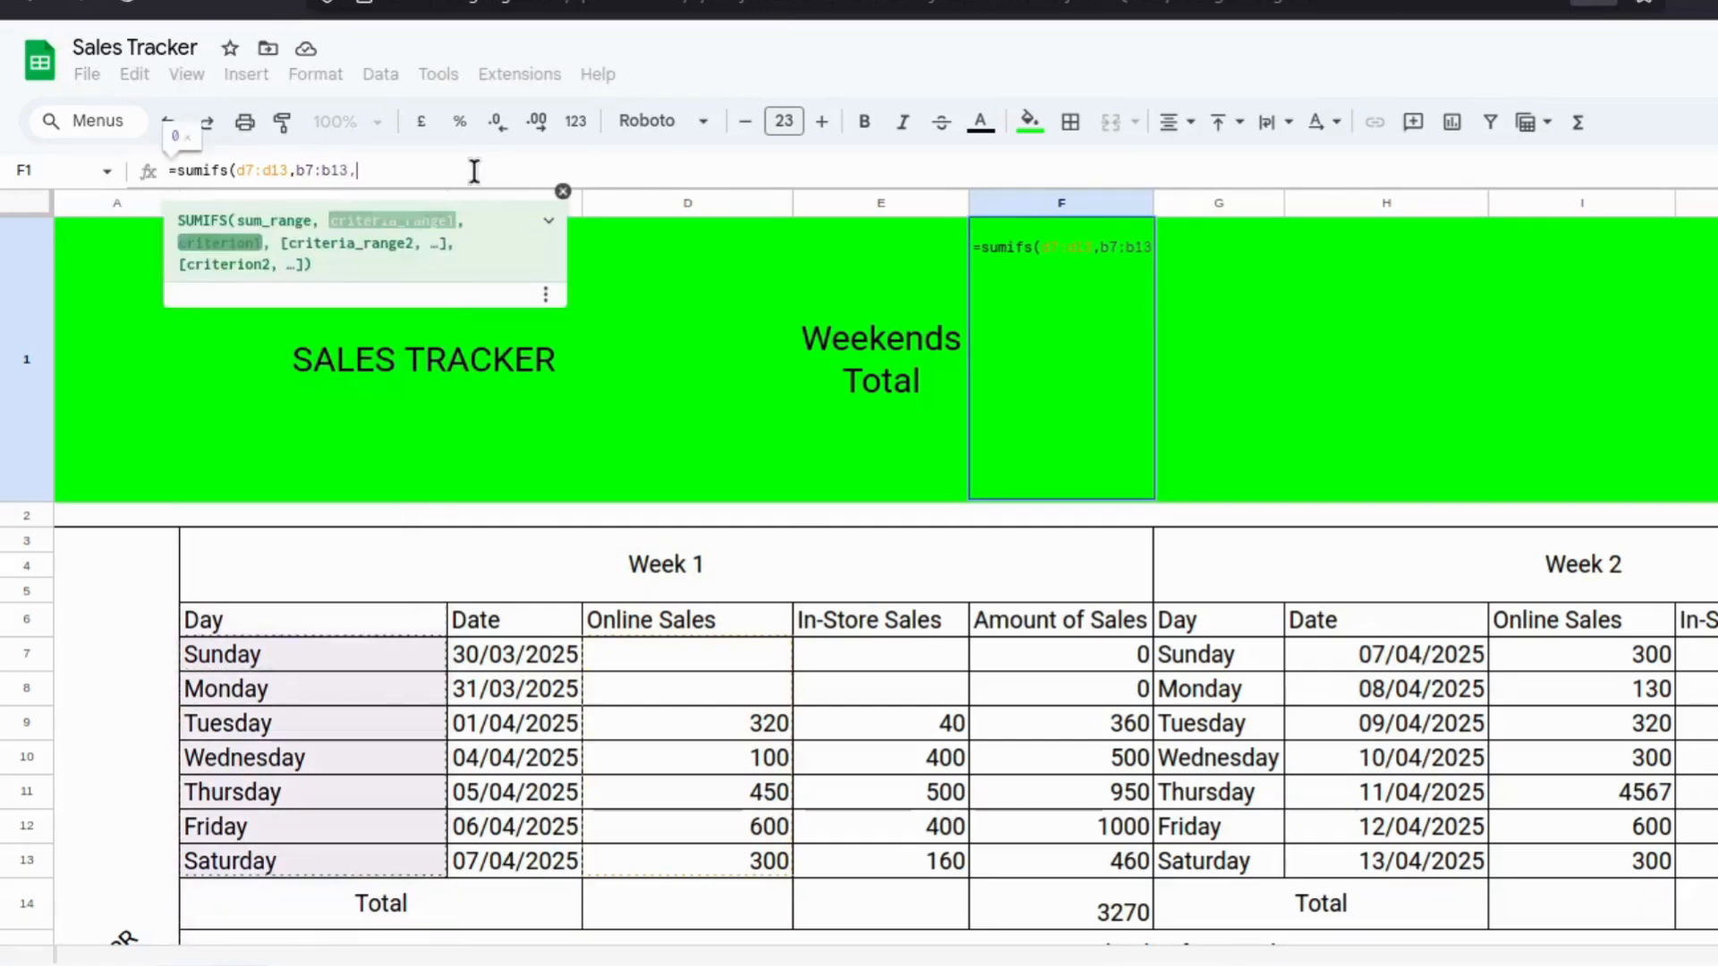
text(")
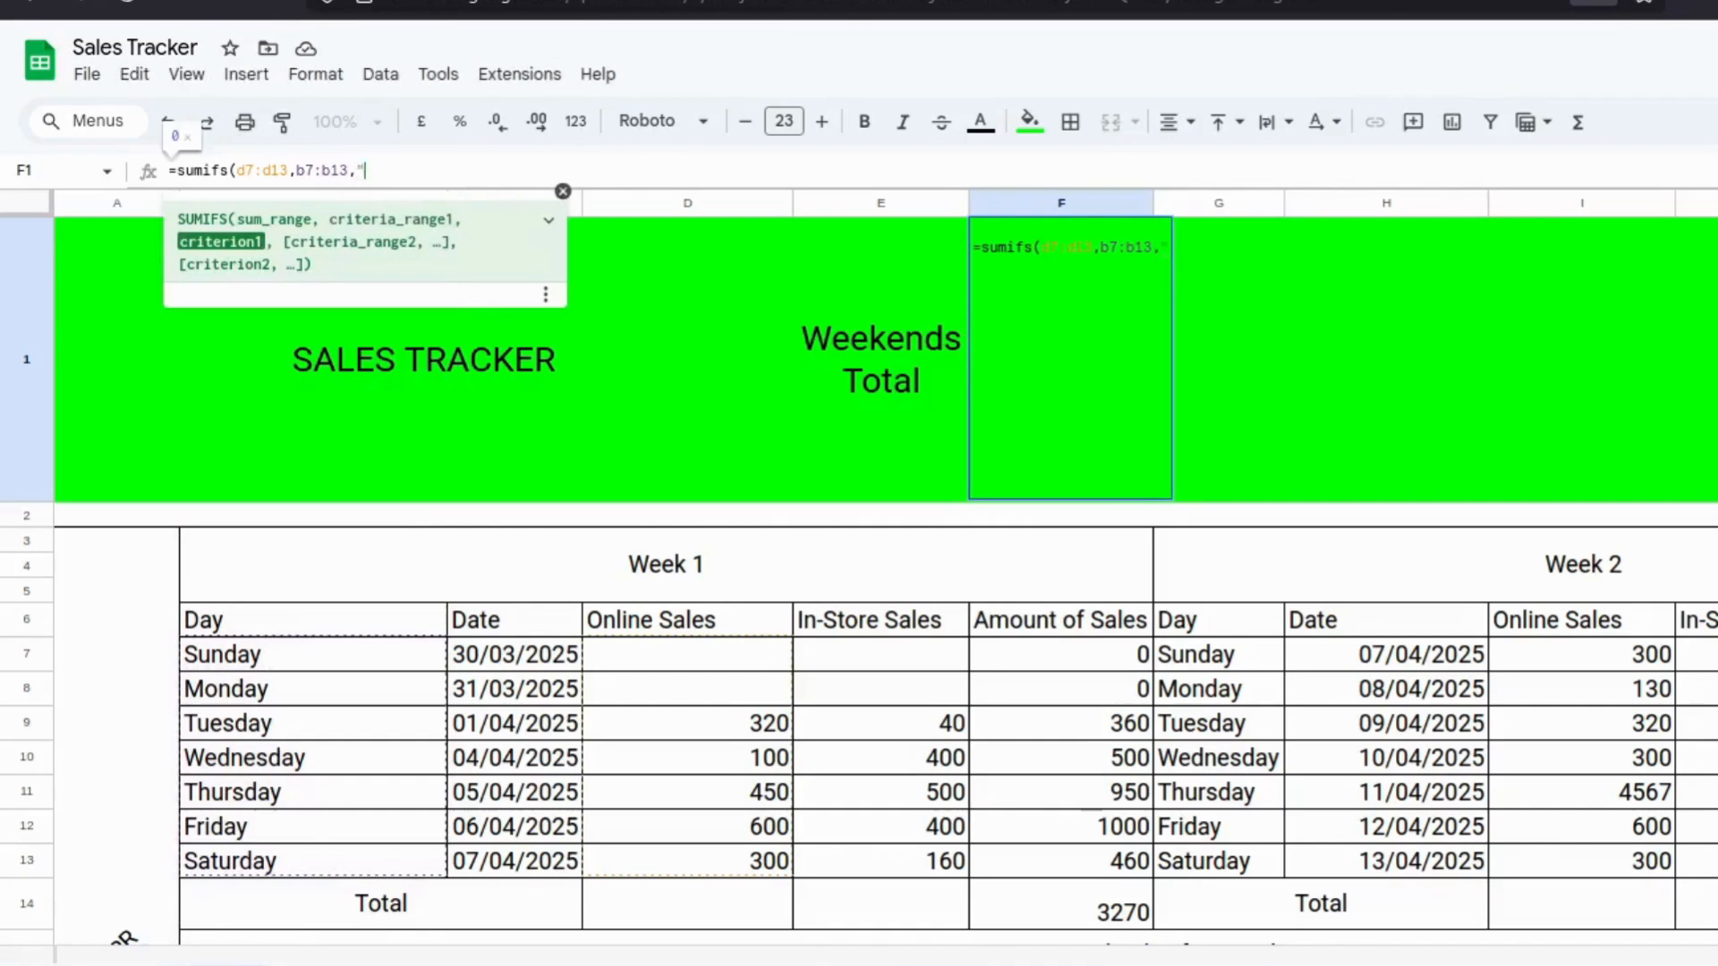
text(Saturday)
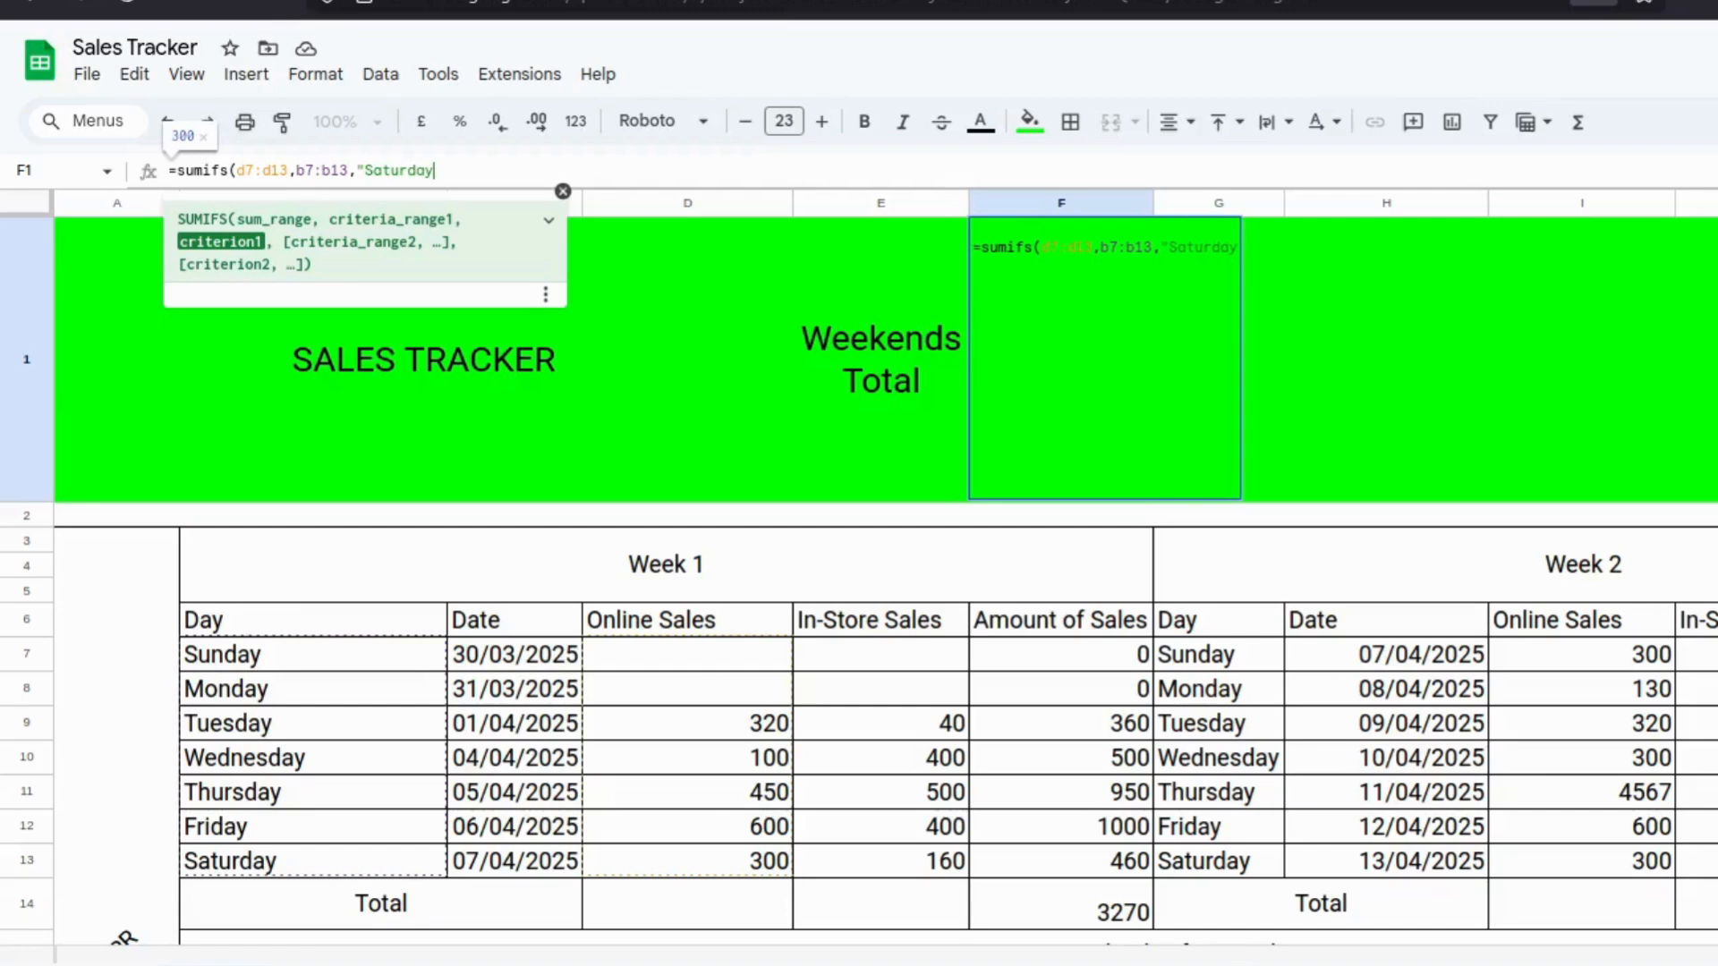
text(")
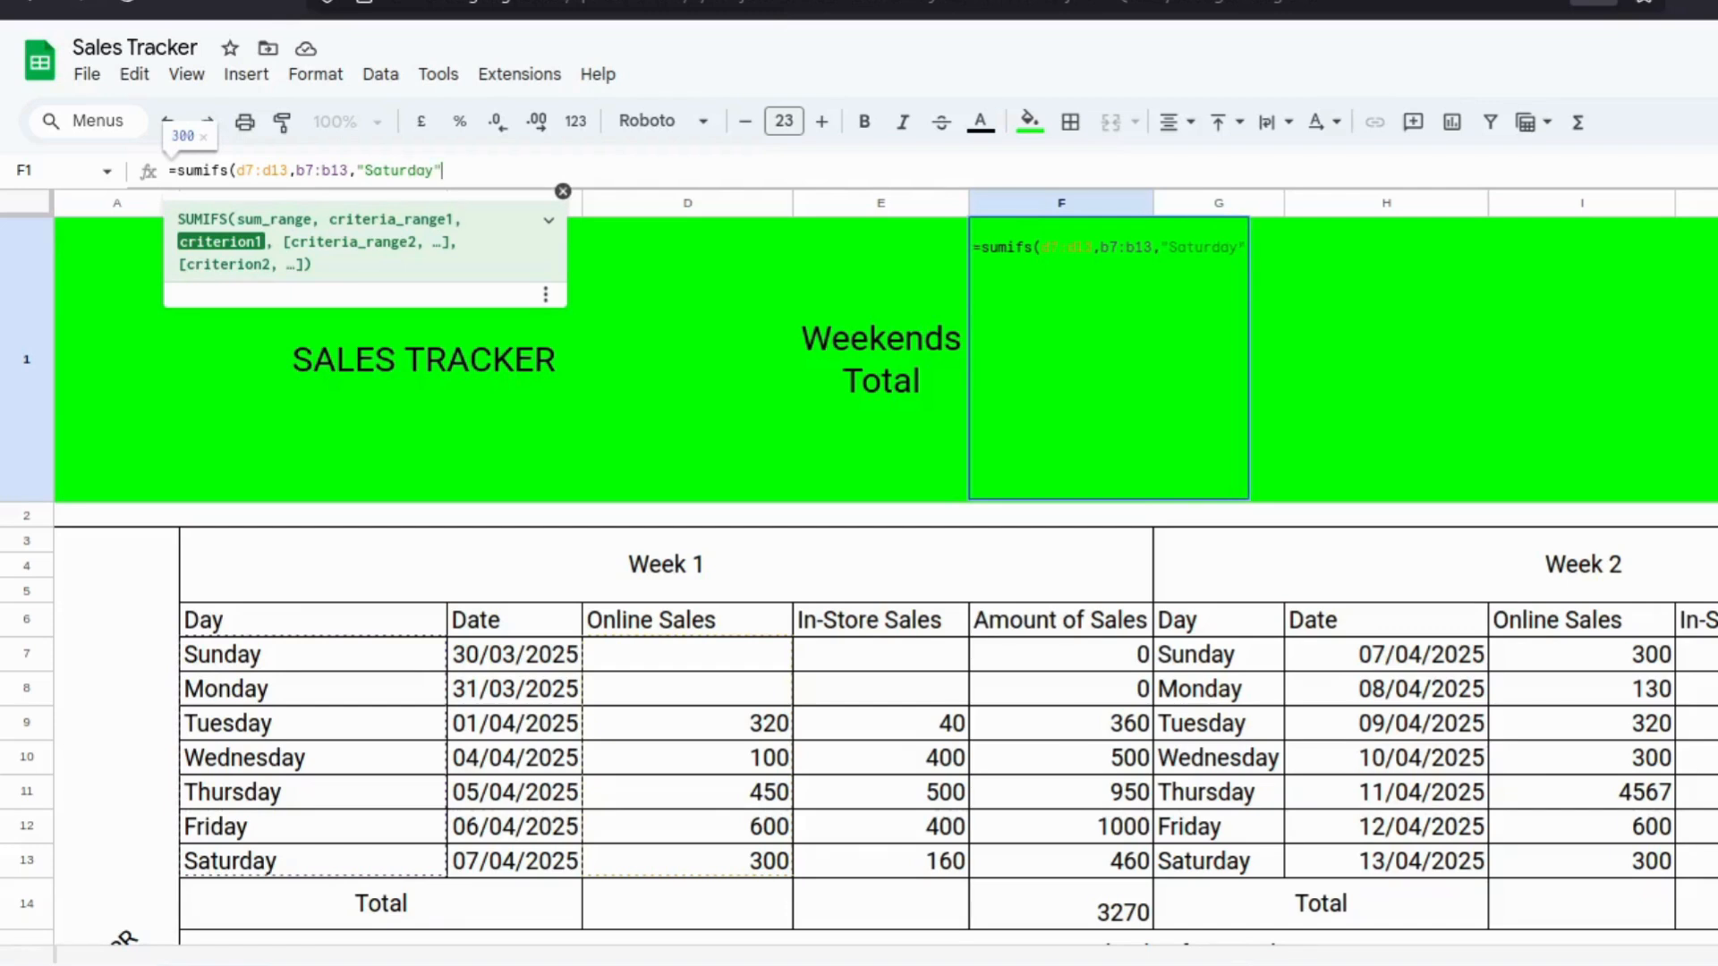
text() +)
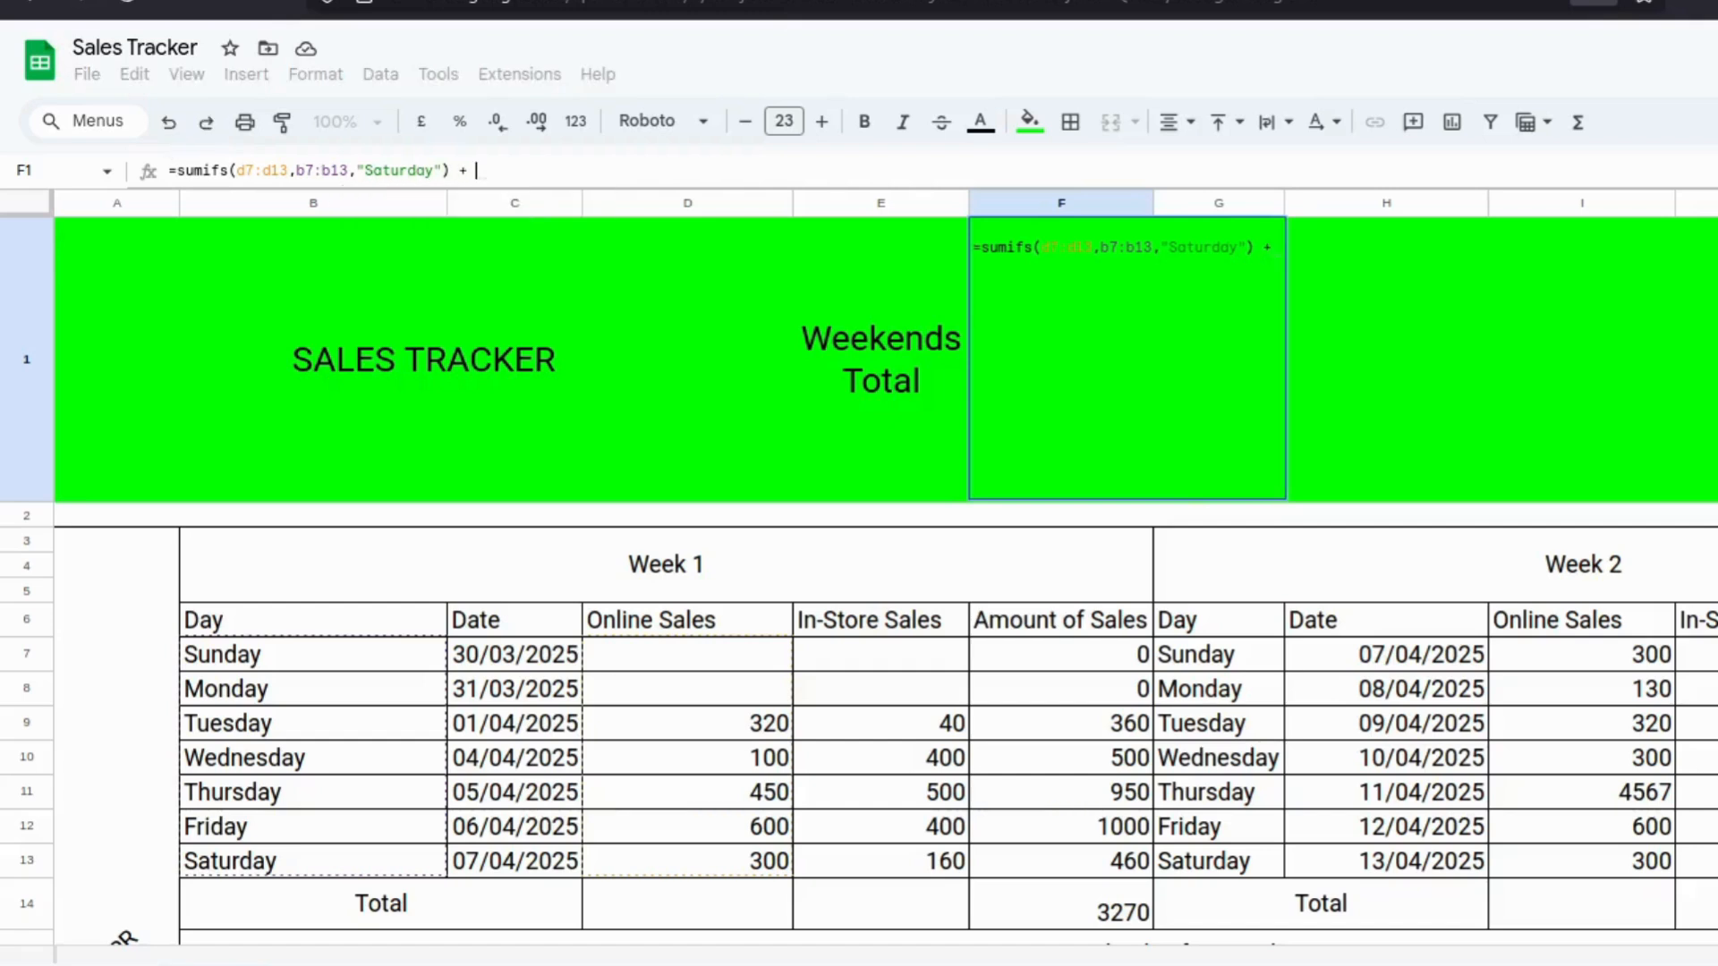
text( sumifs)
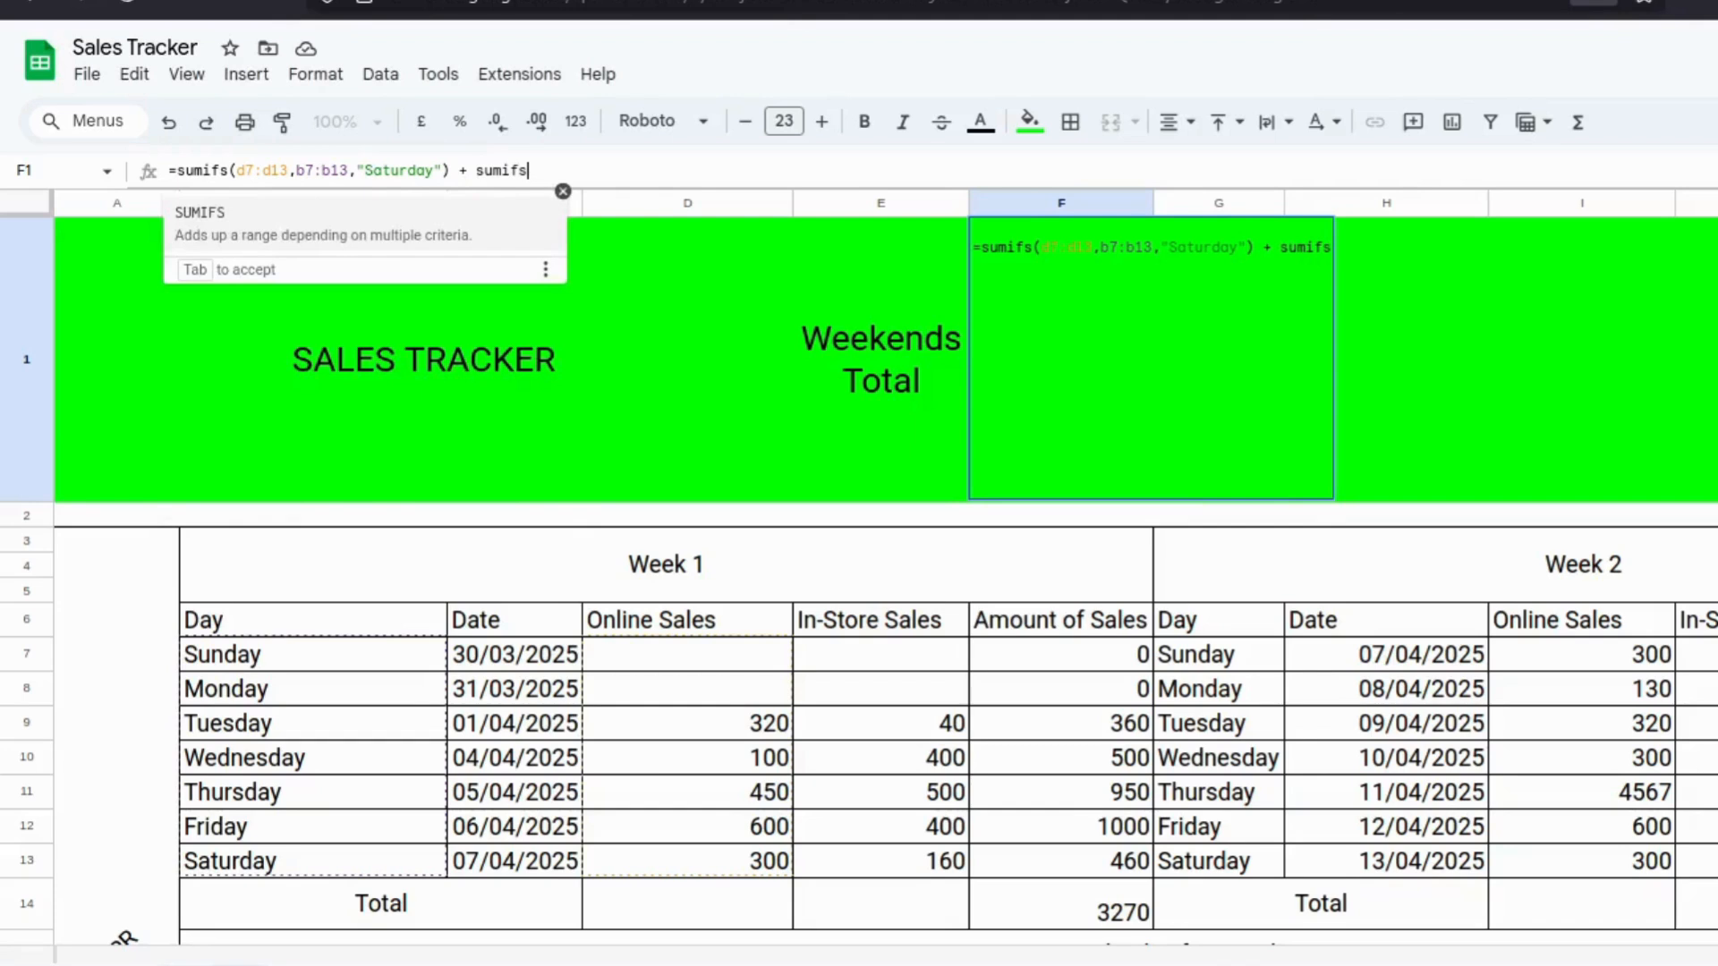
text((d)
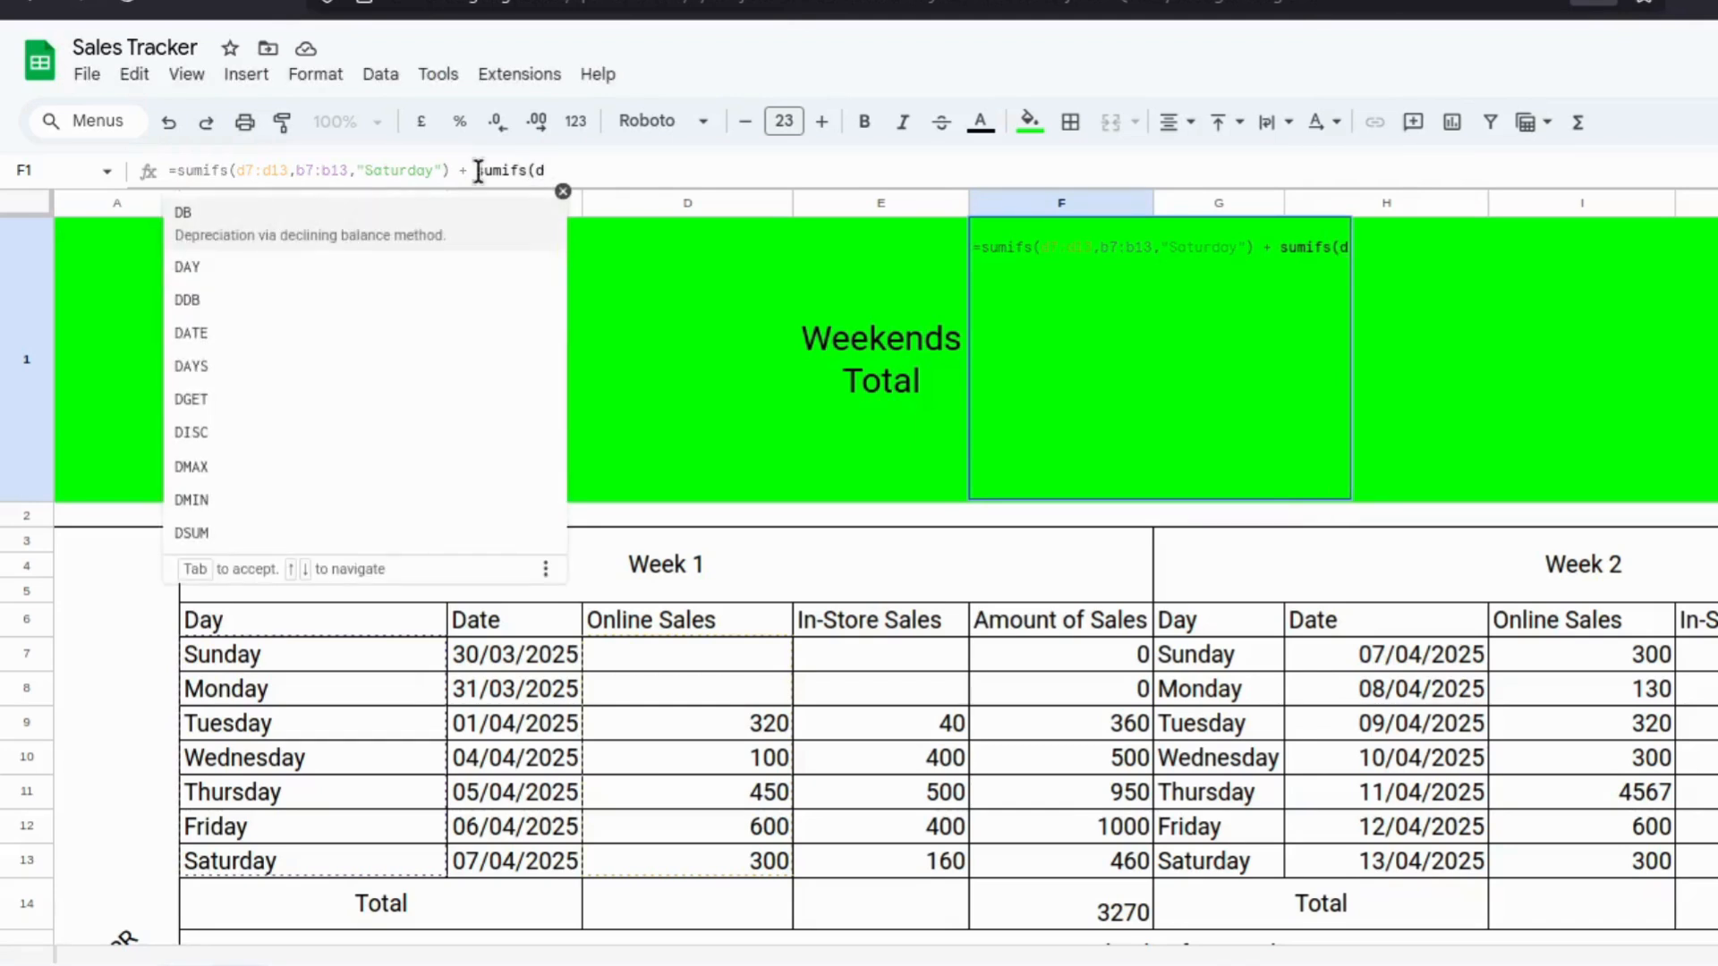
text(7:d)
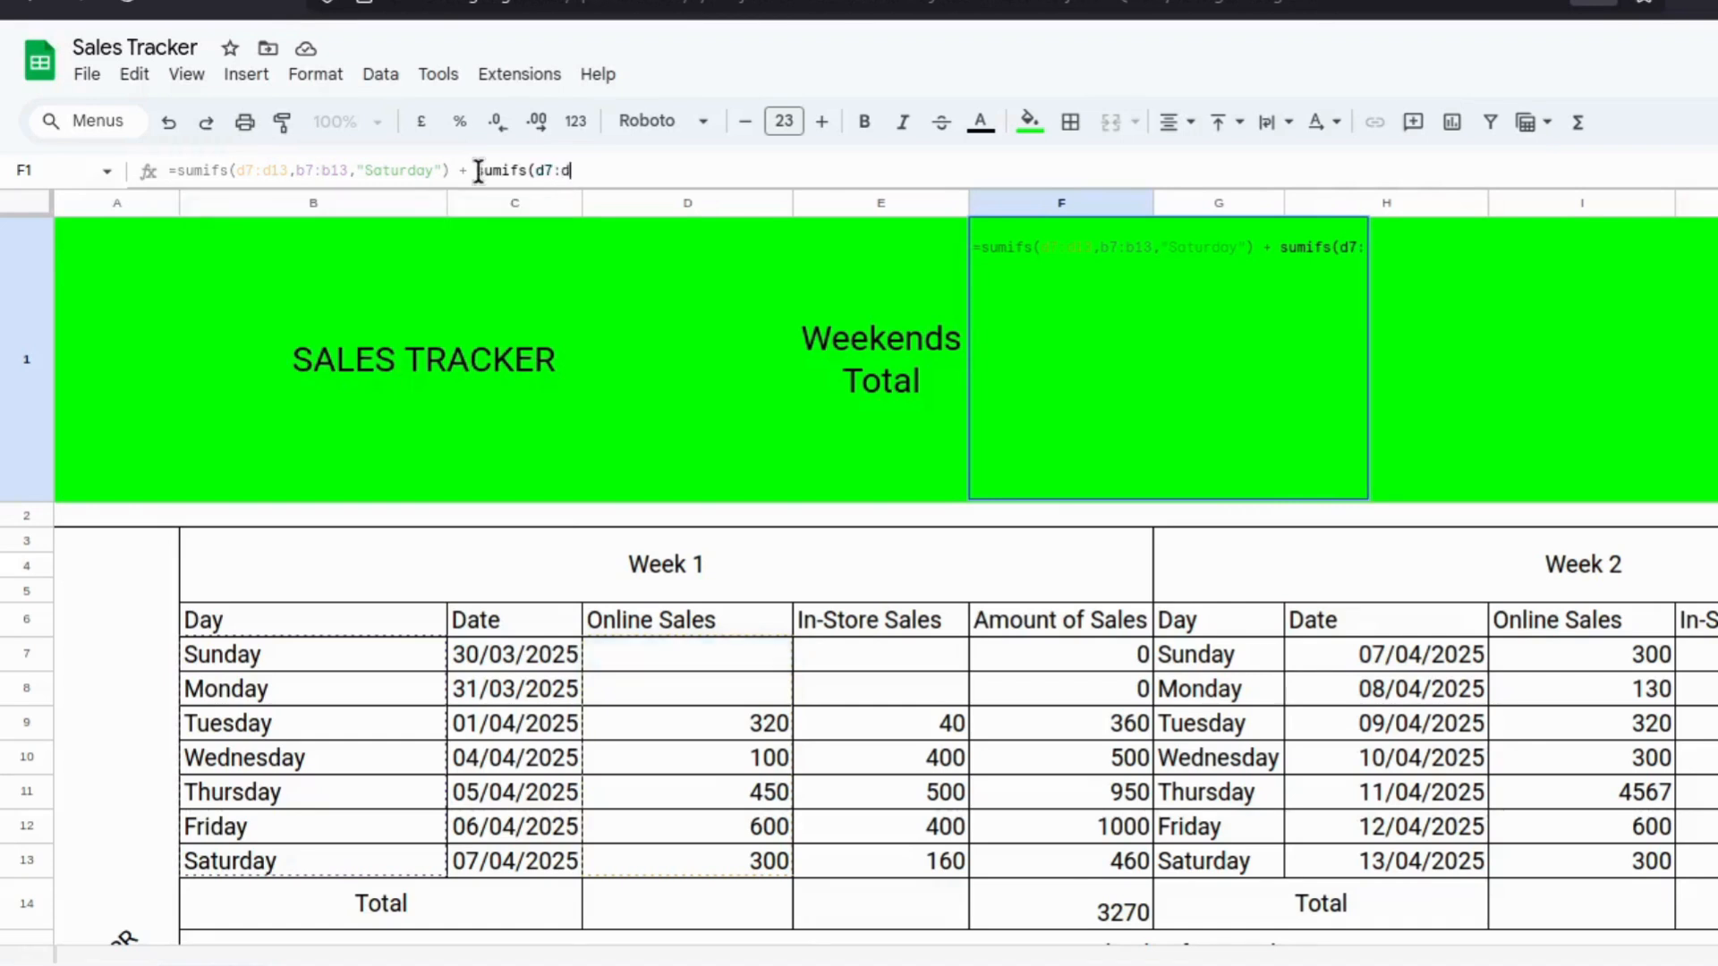
text(13)
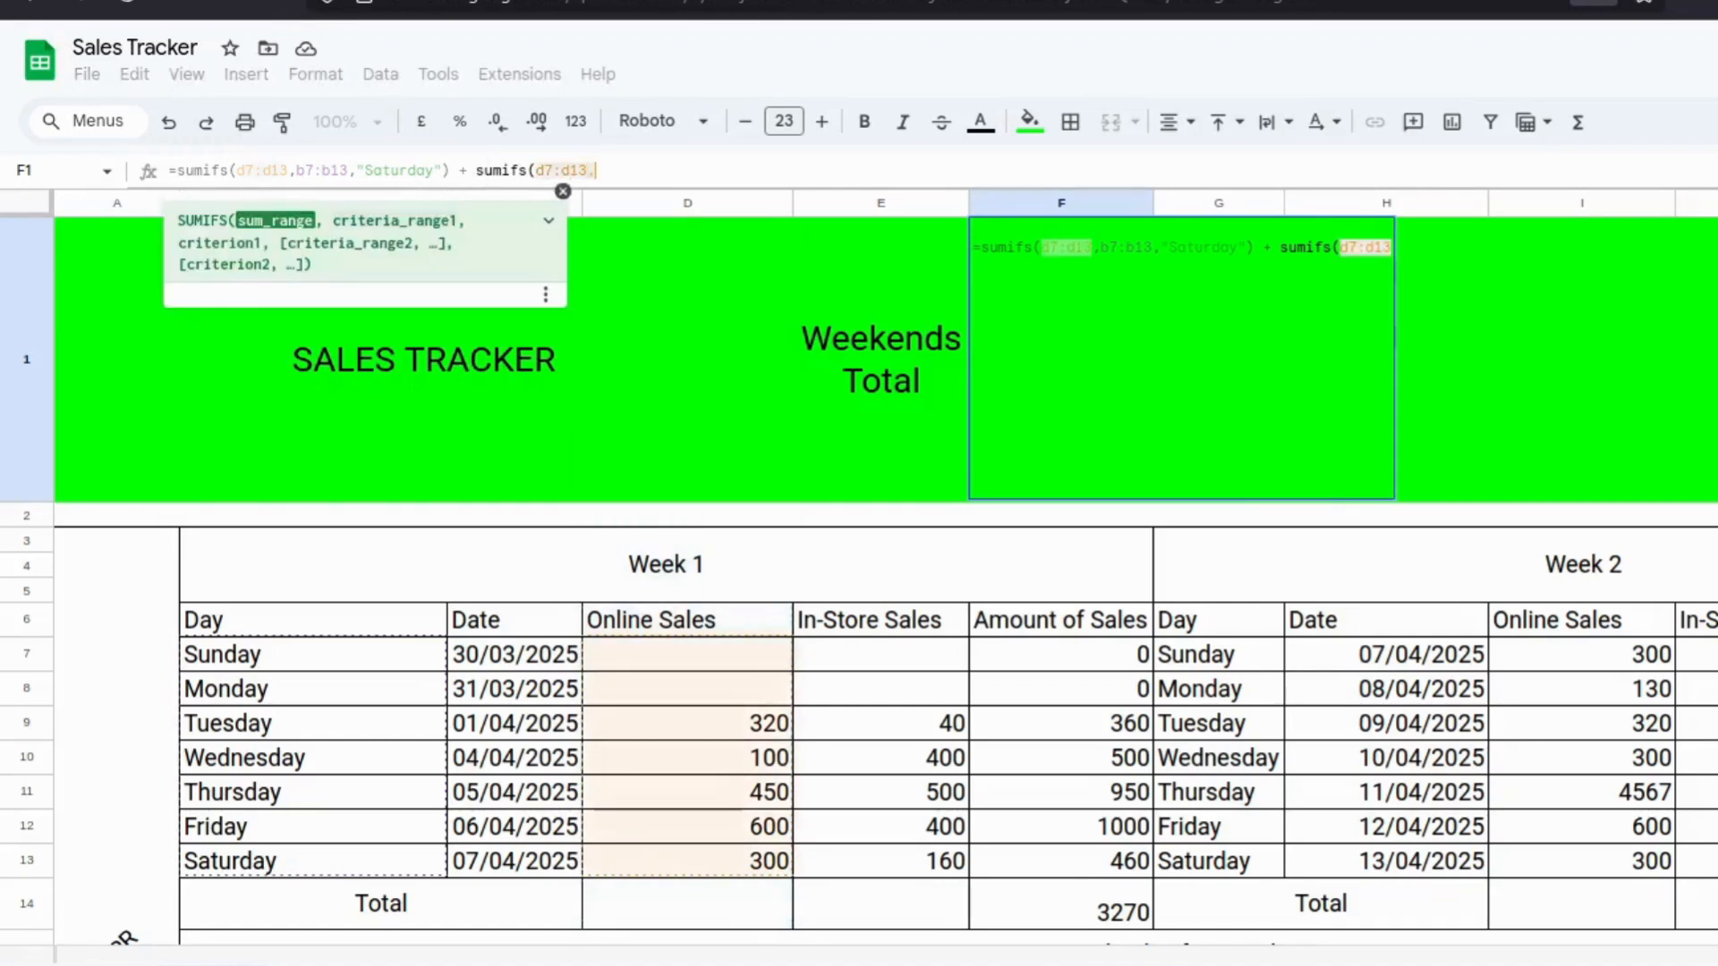
text(,b7)
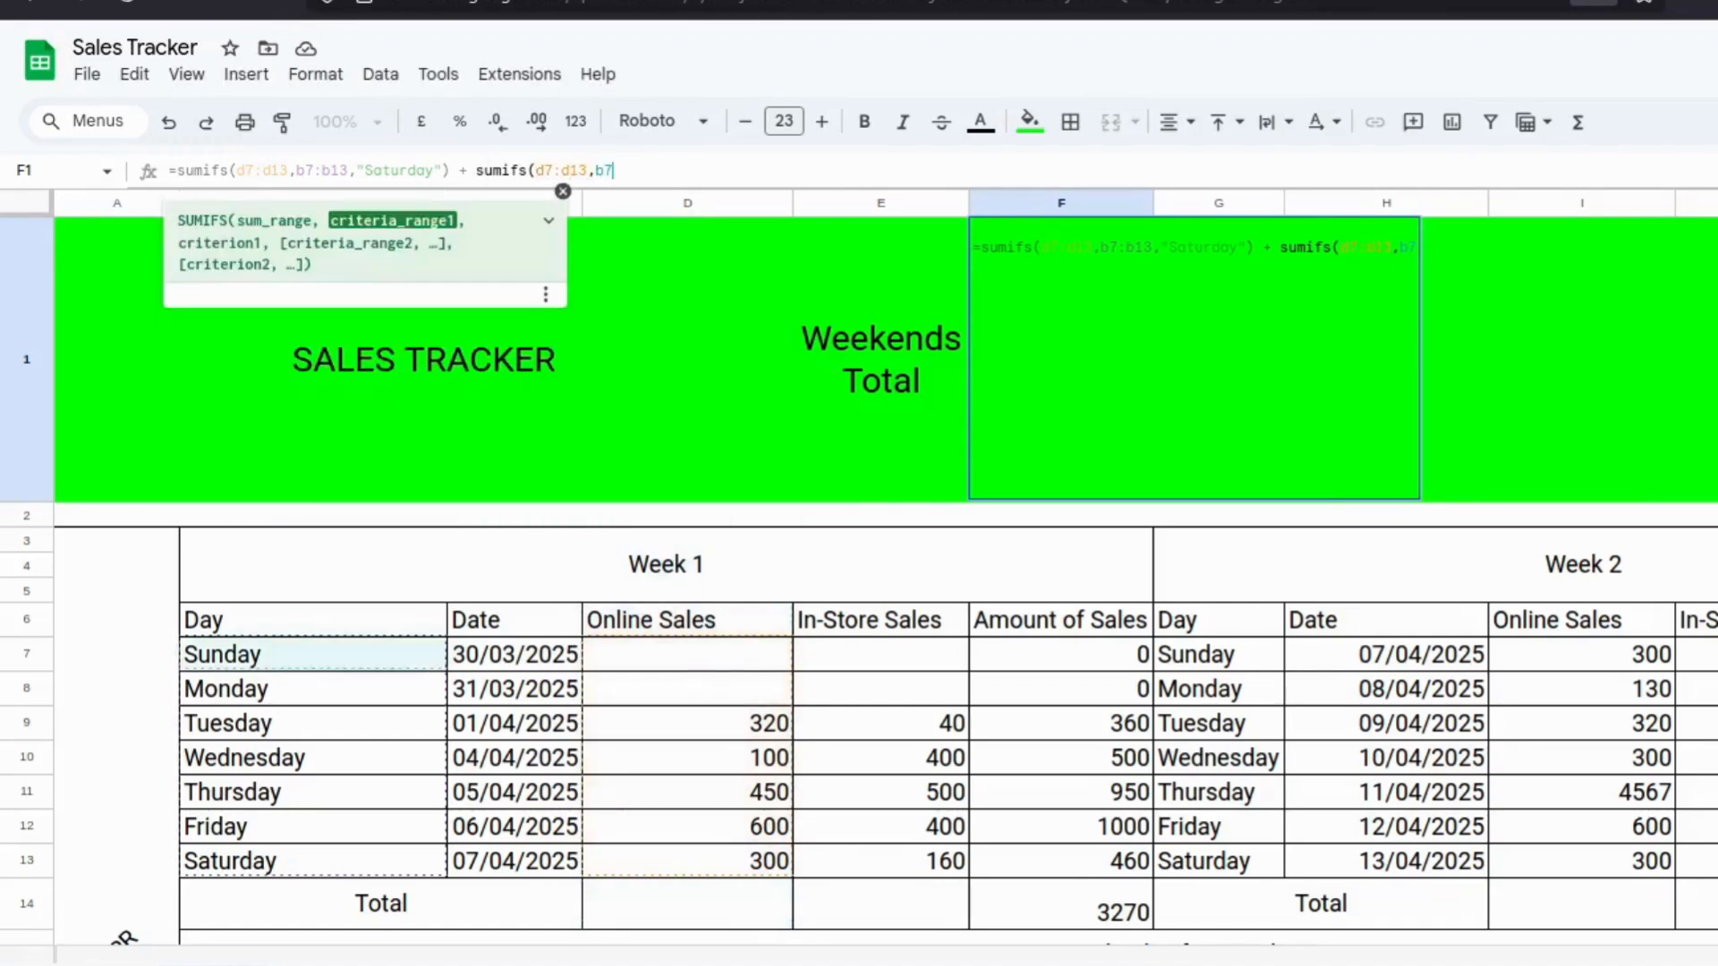
text(:)
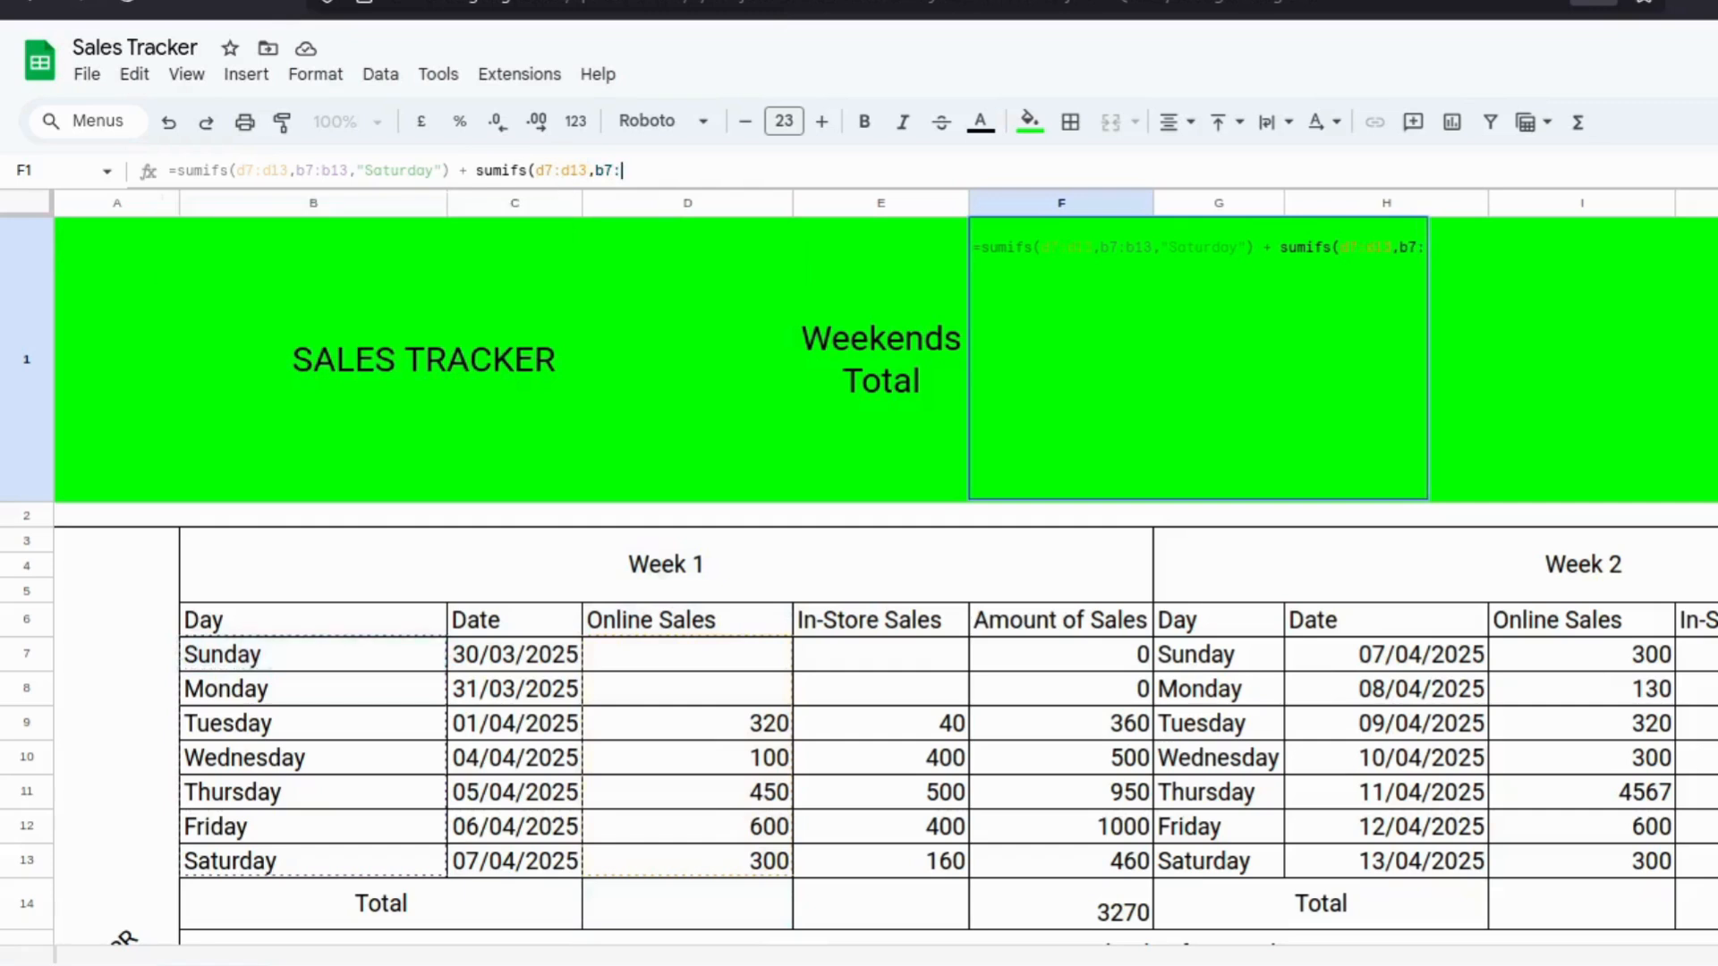
text(b13)
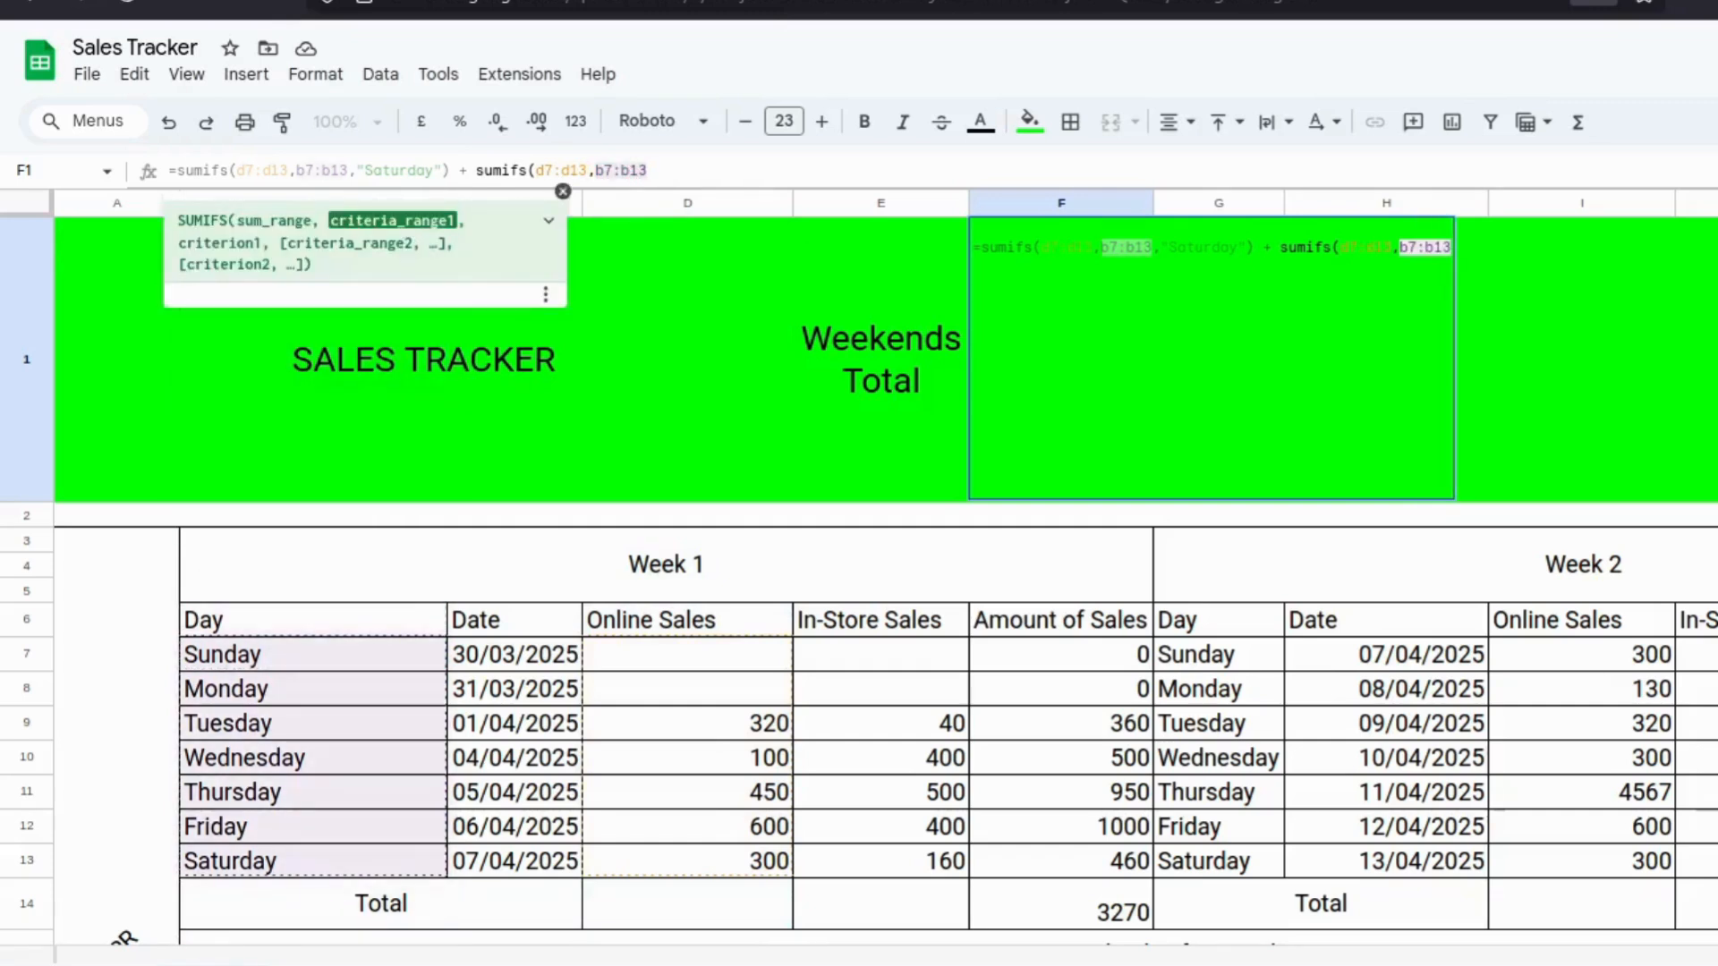
text(,)
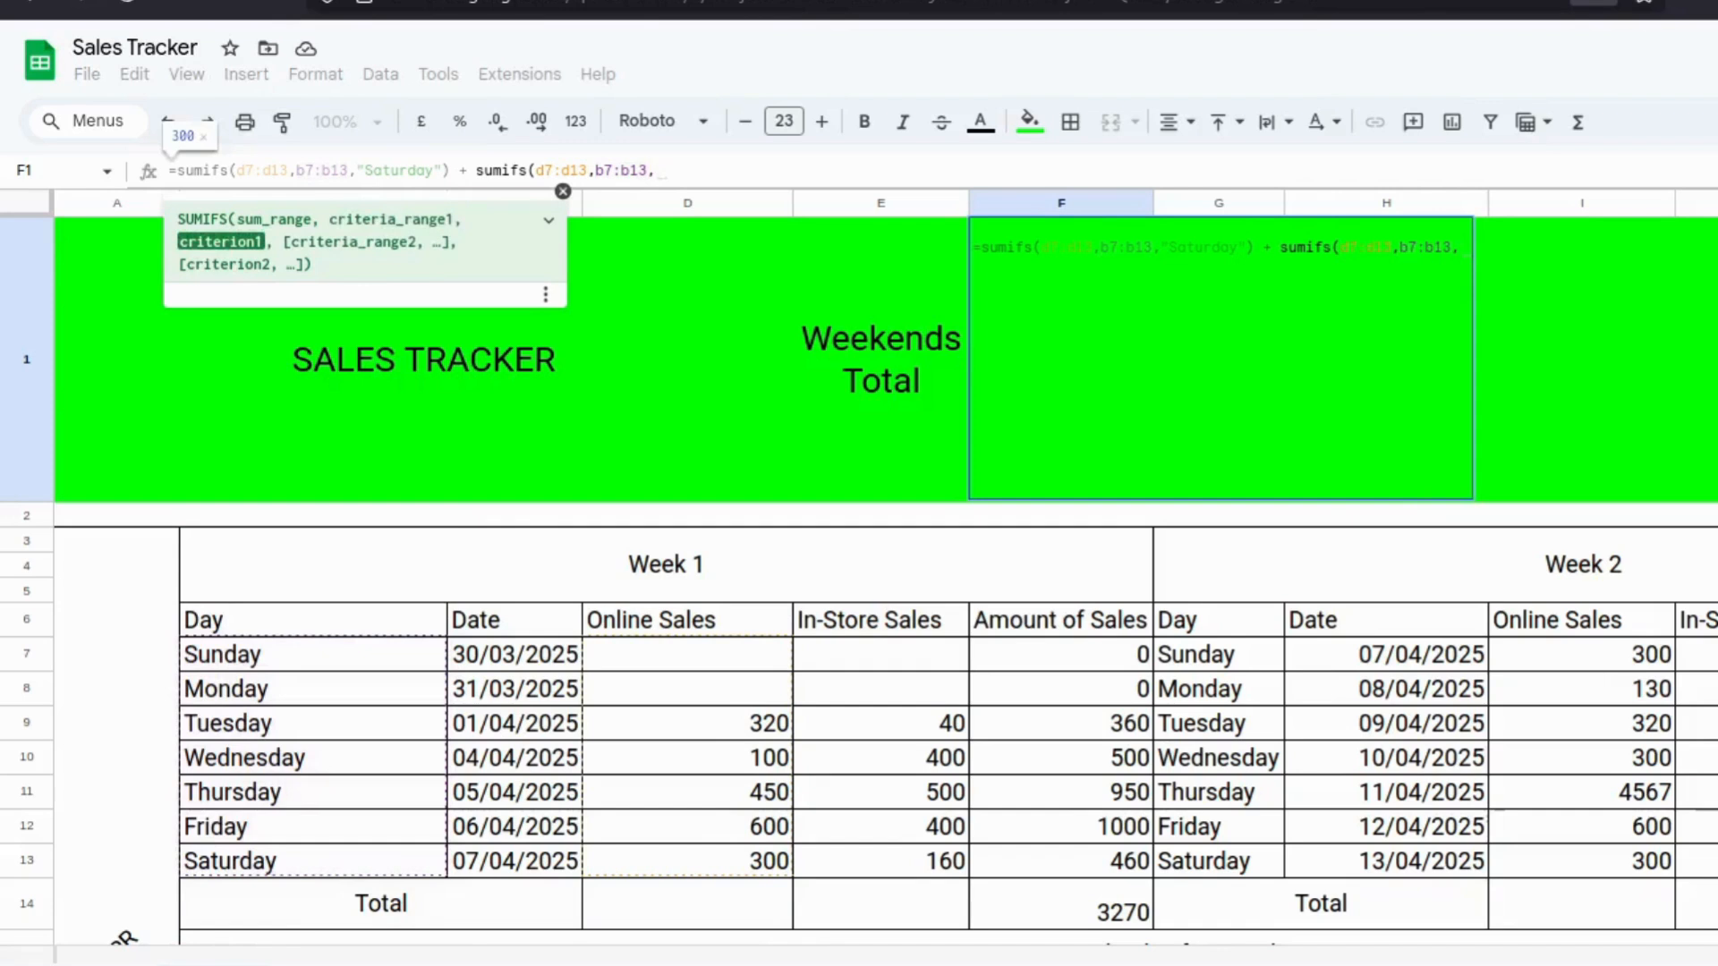
text(")
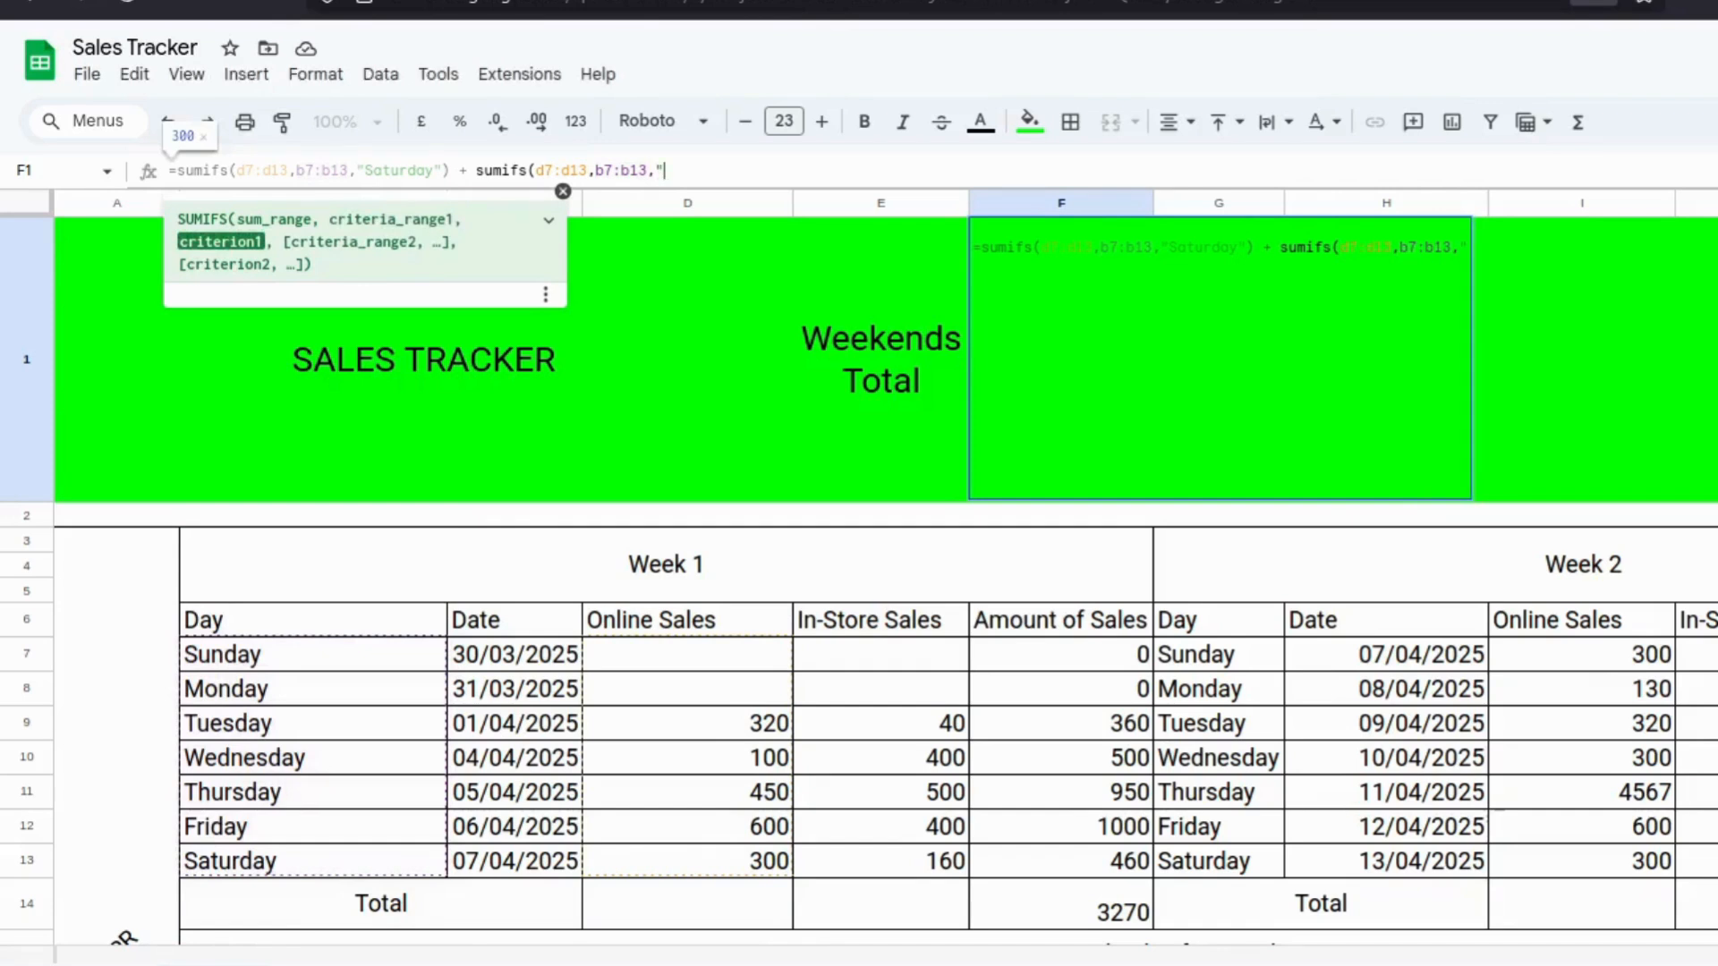
text(S)
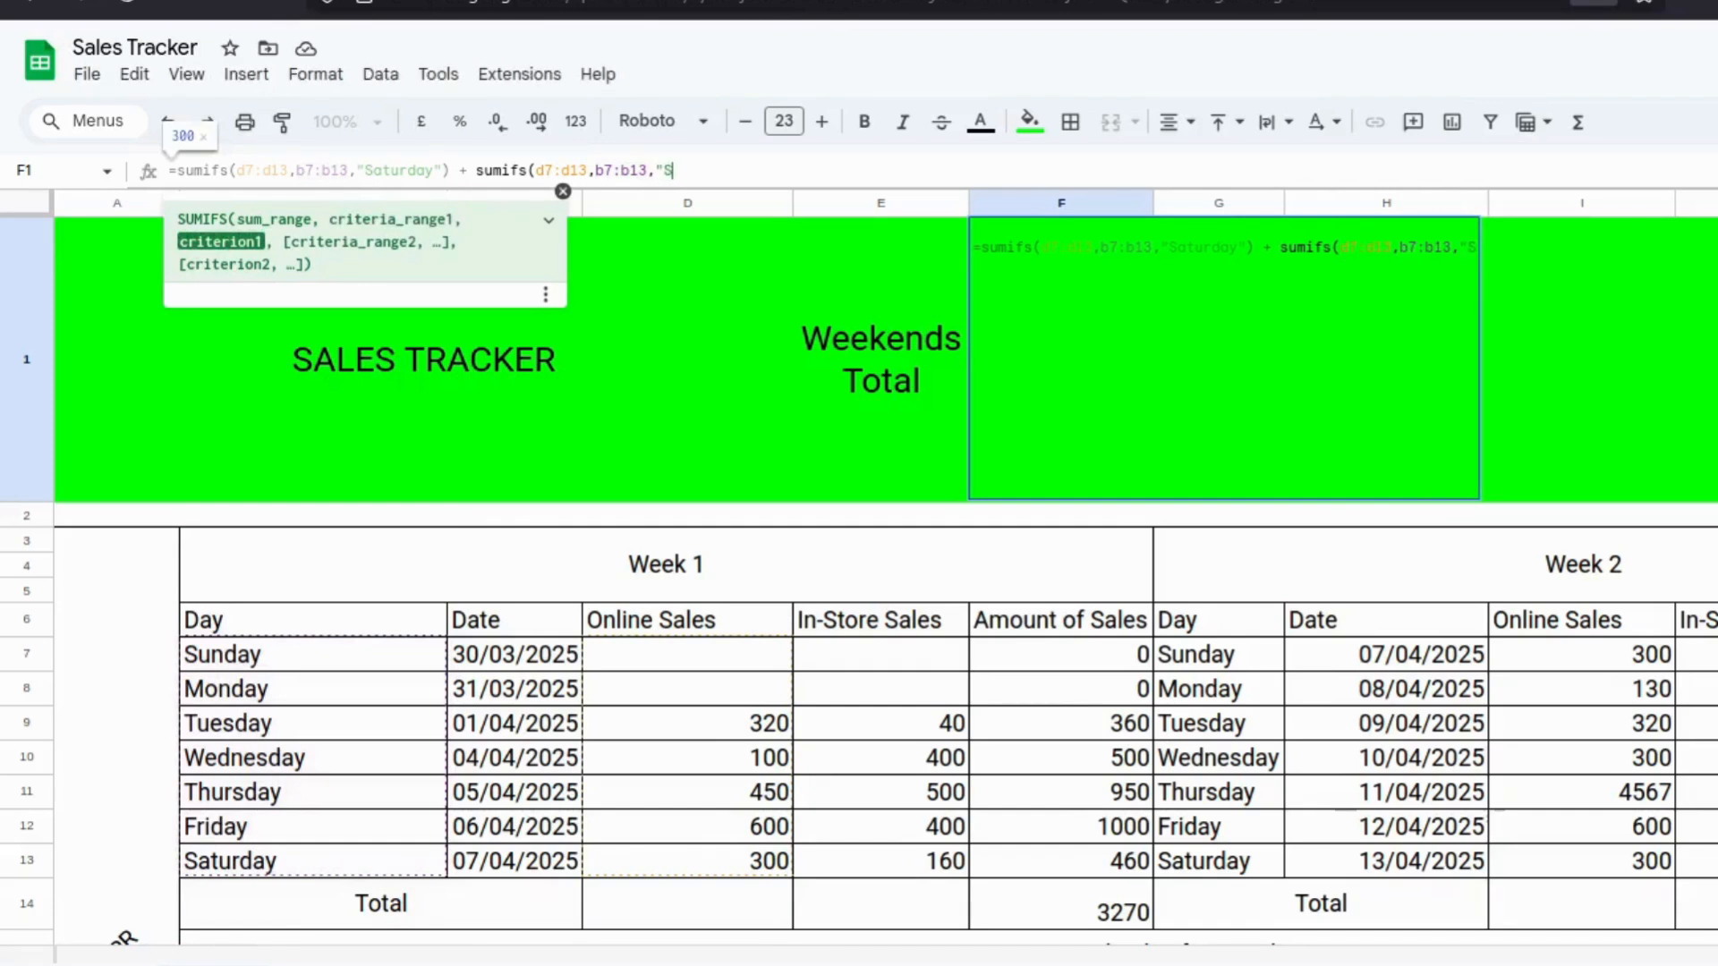
text(und)
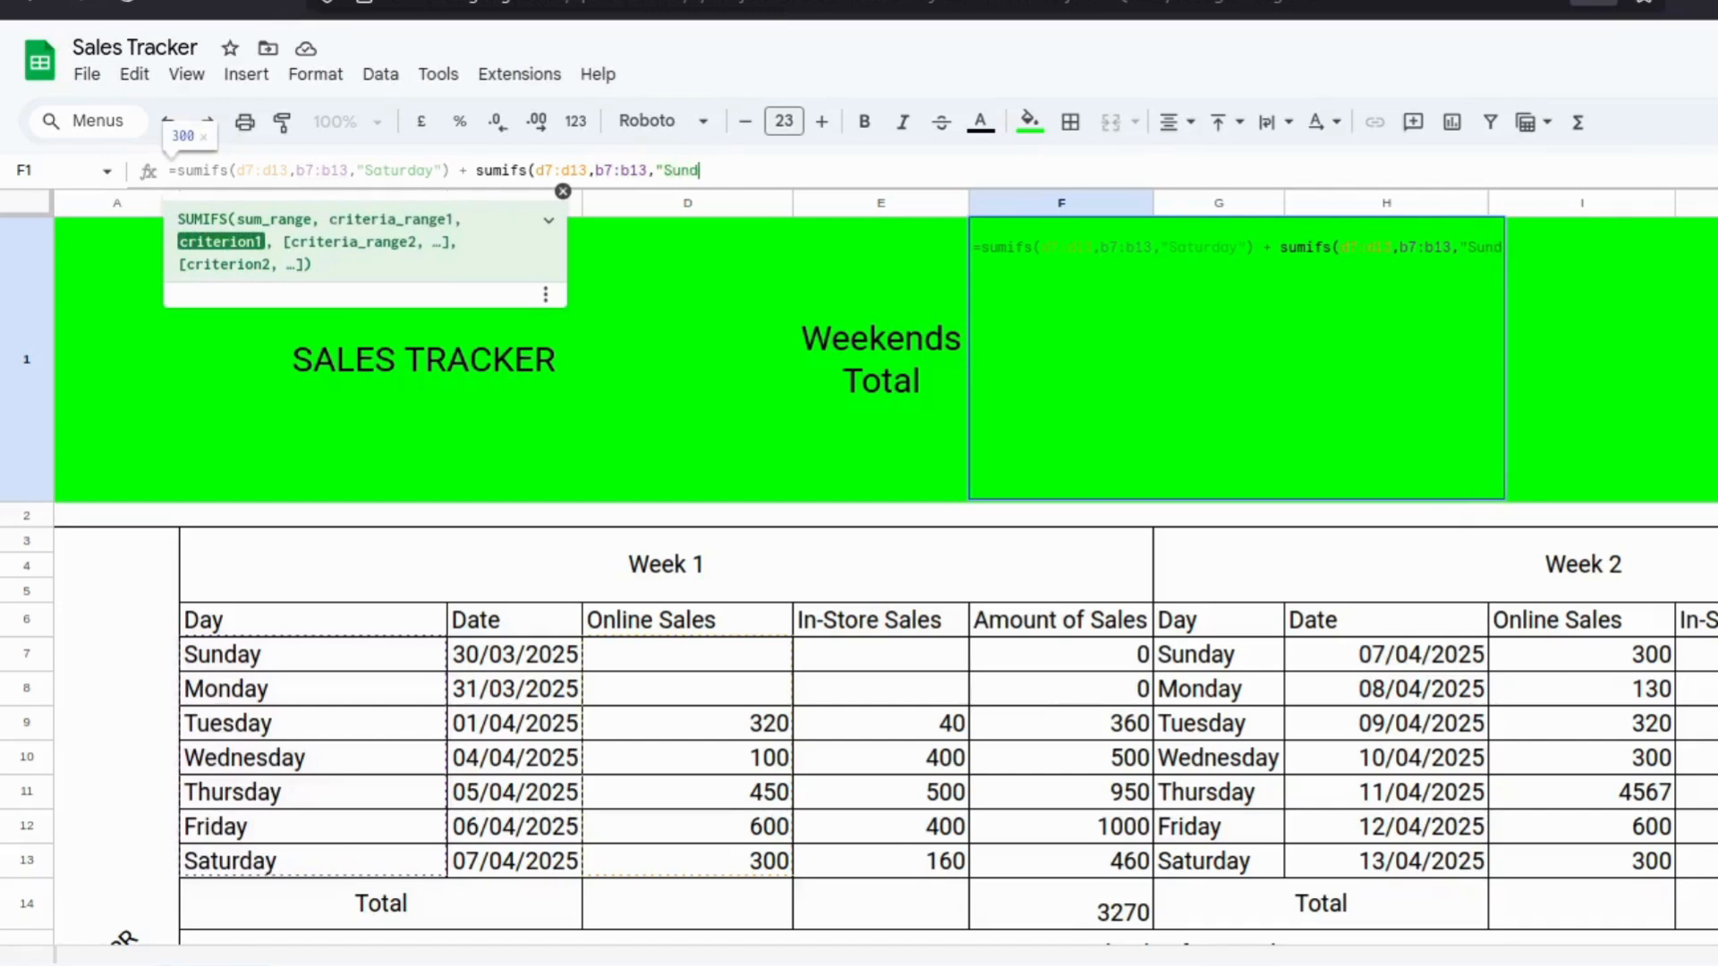
text(ay)
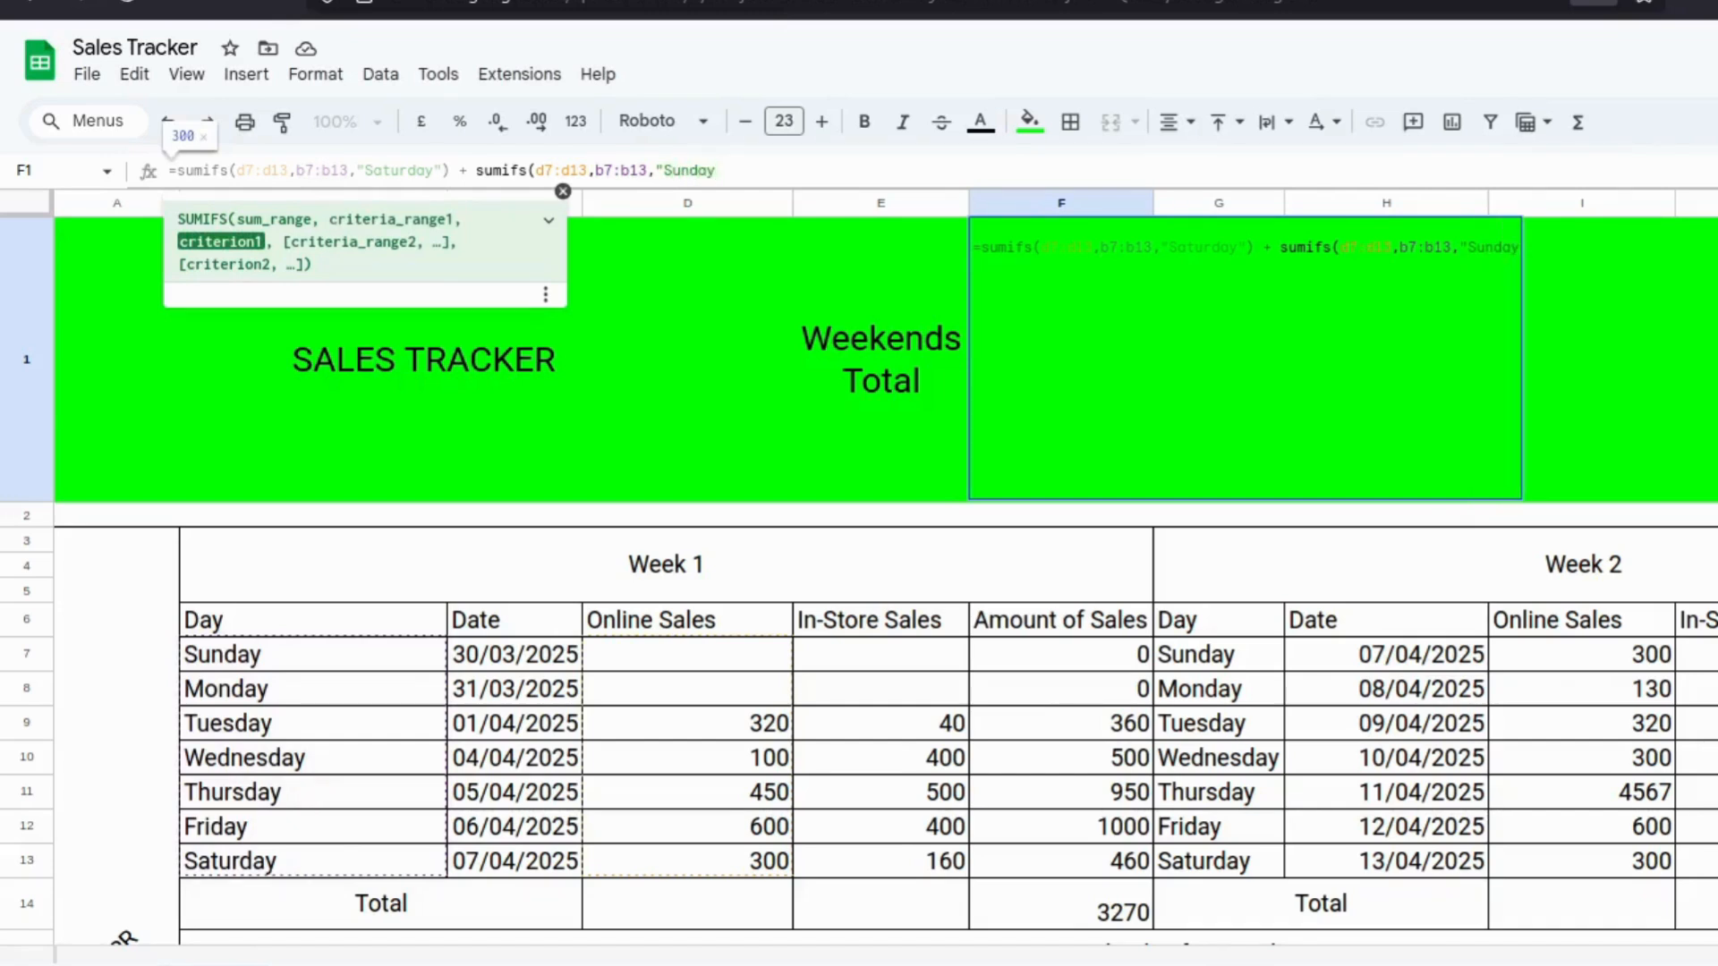
text(")
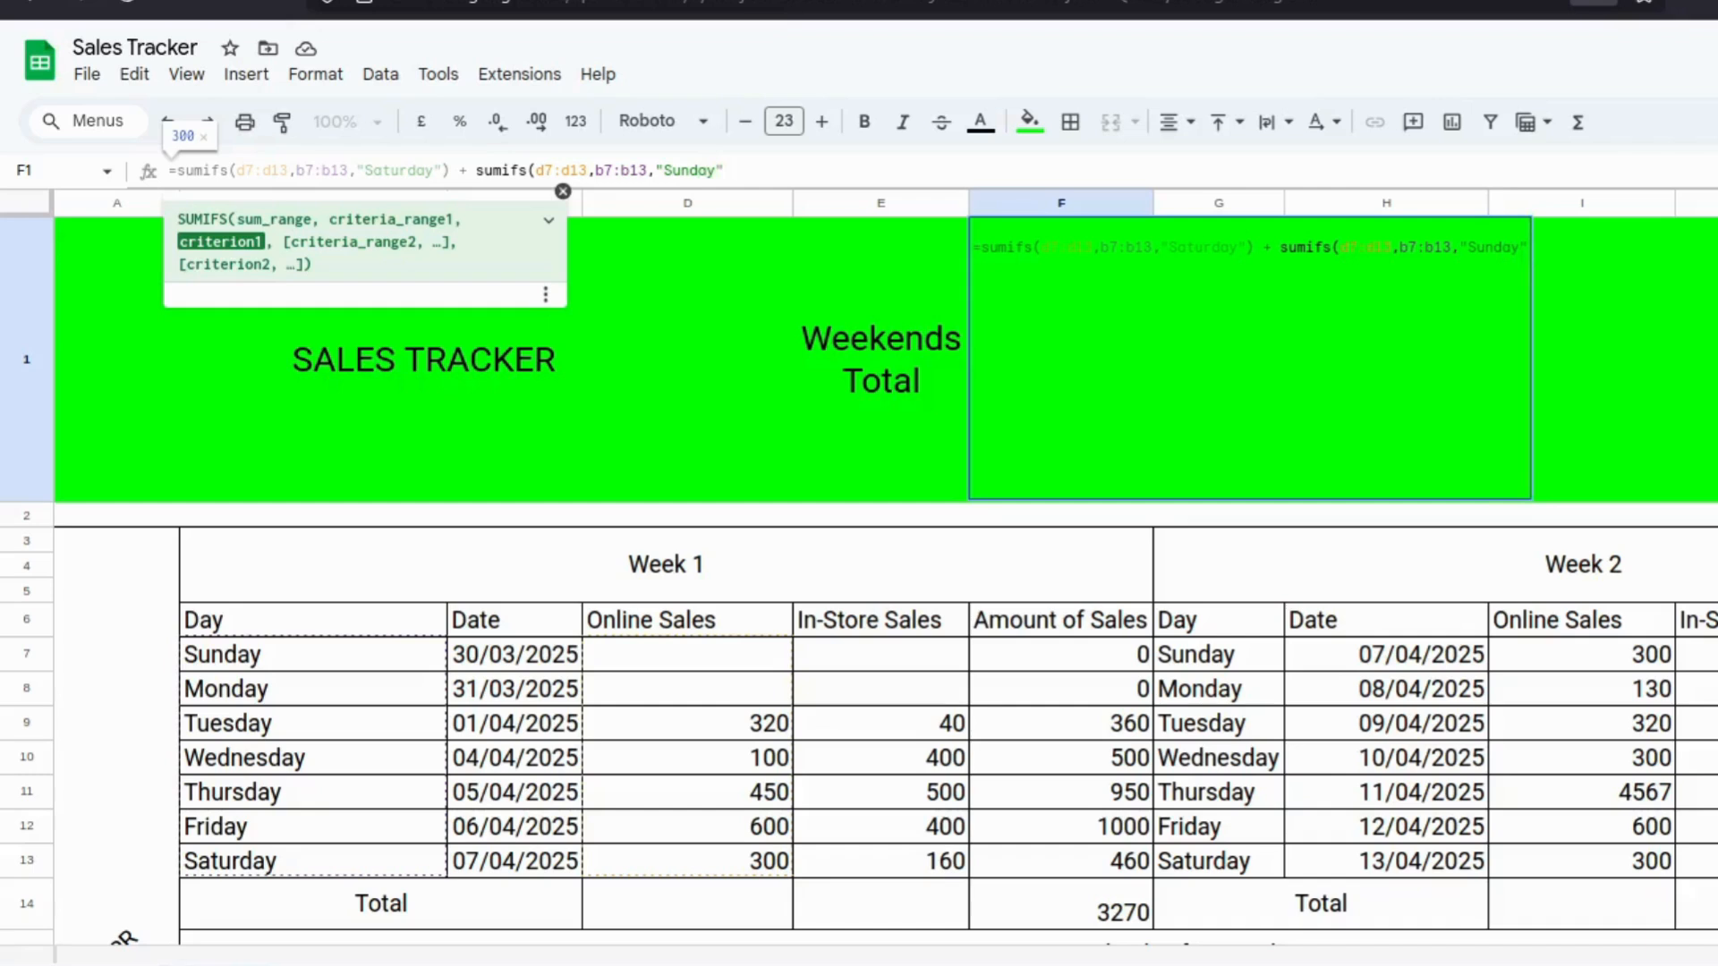
text())
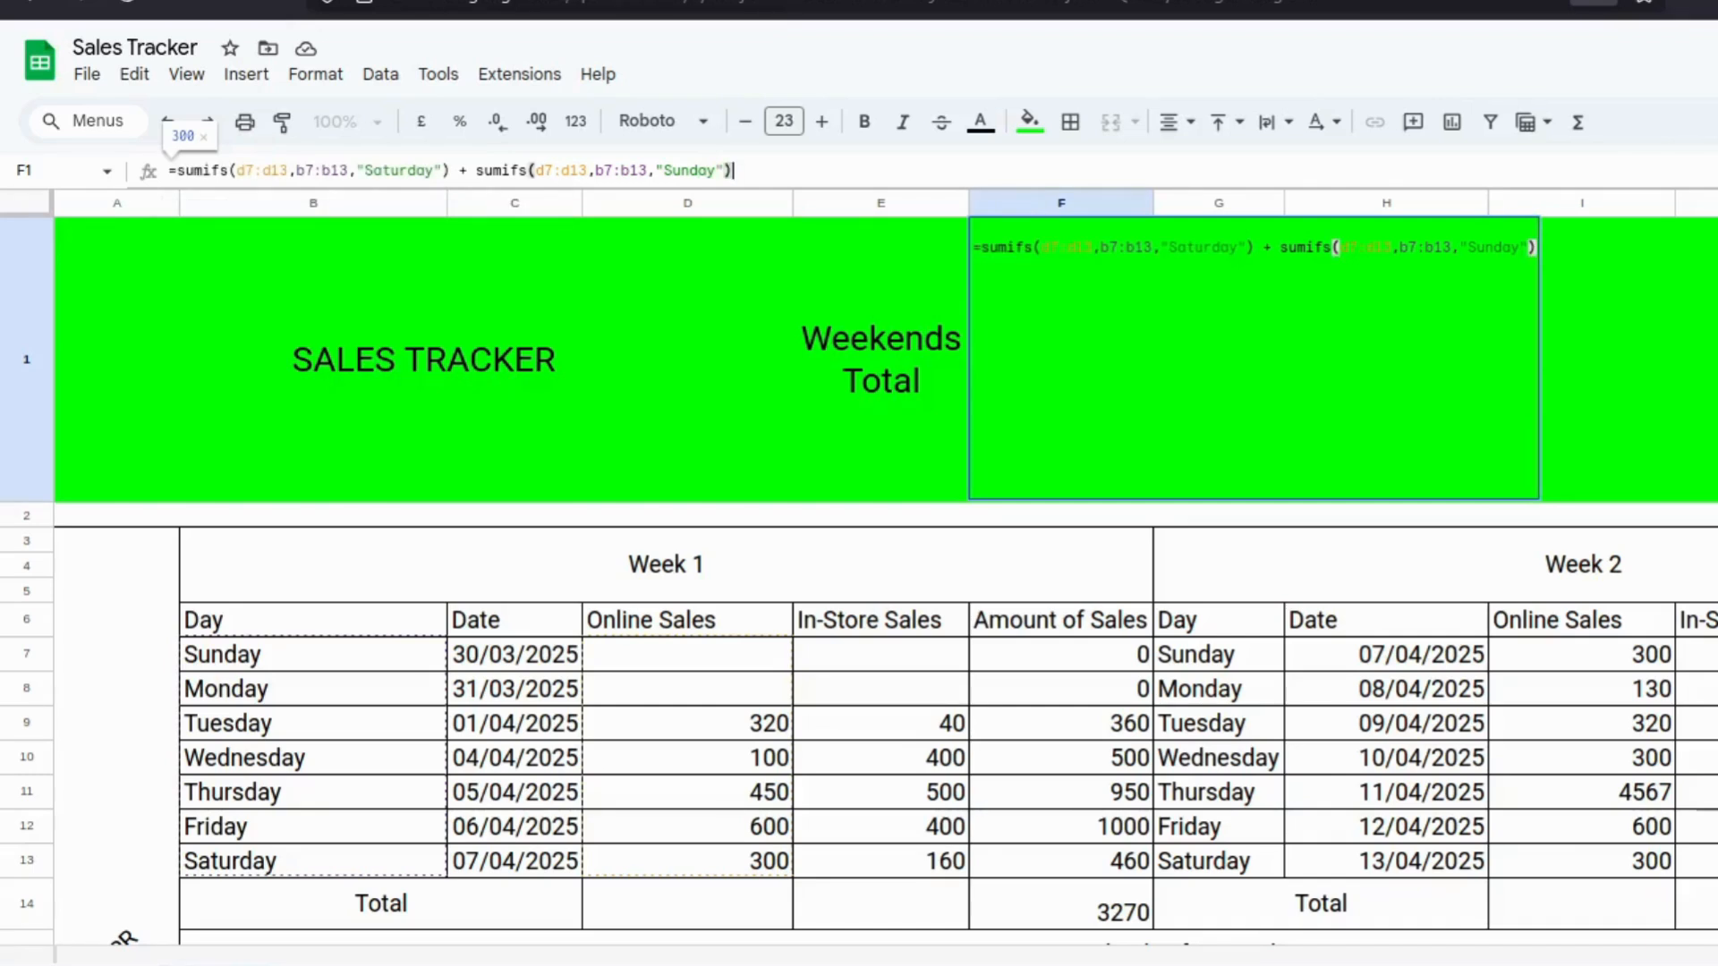
Complete the Weekends Total formula by appending sumifs(d7:d13,b7:b13,"Sunday")) for Sunday's Online Sales and confirm it.
text())
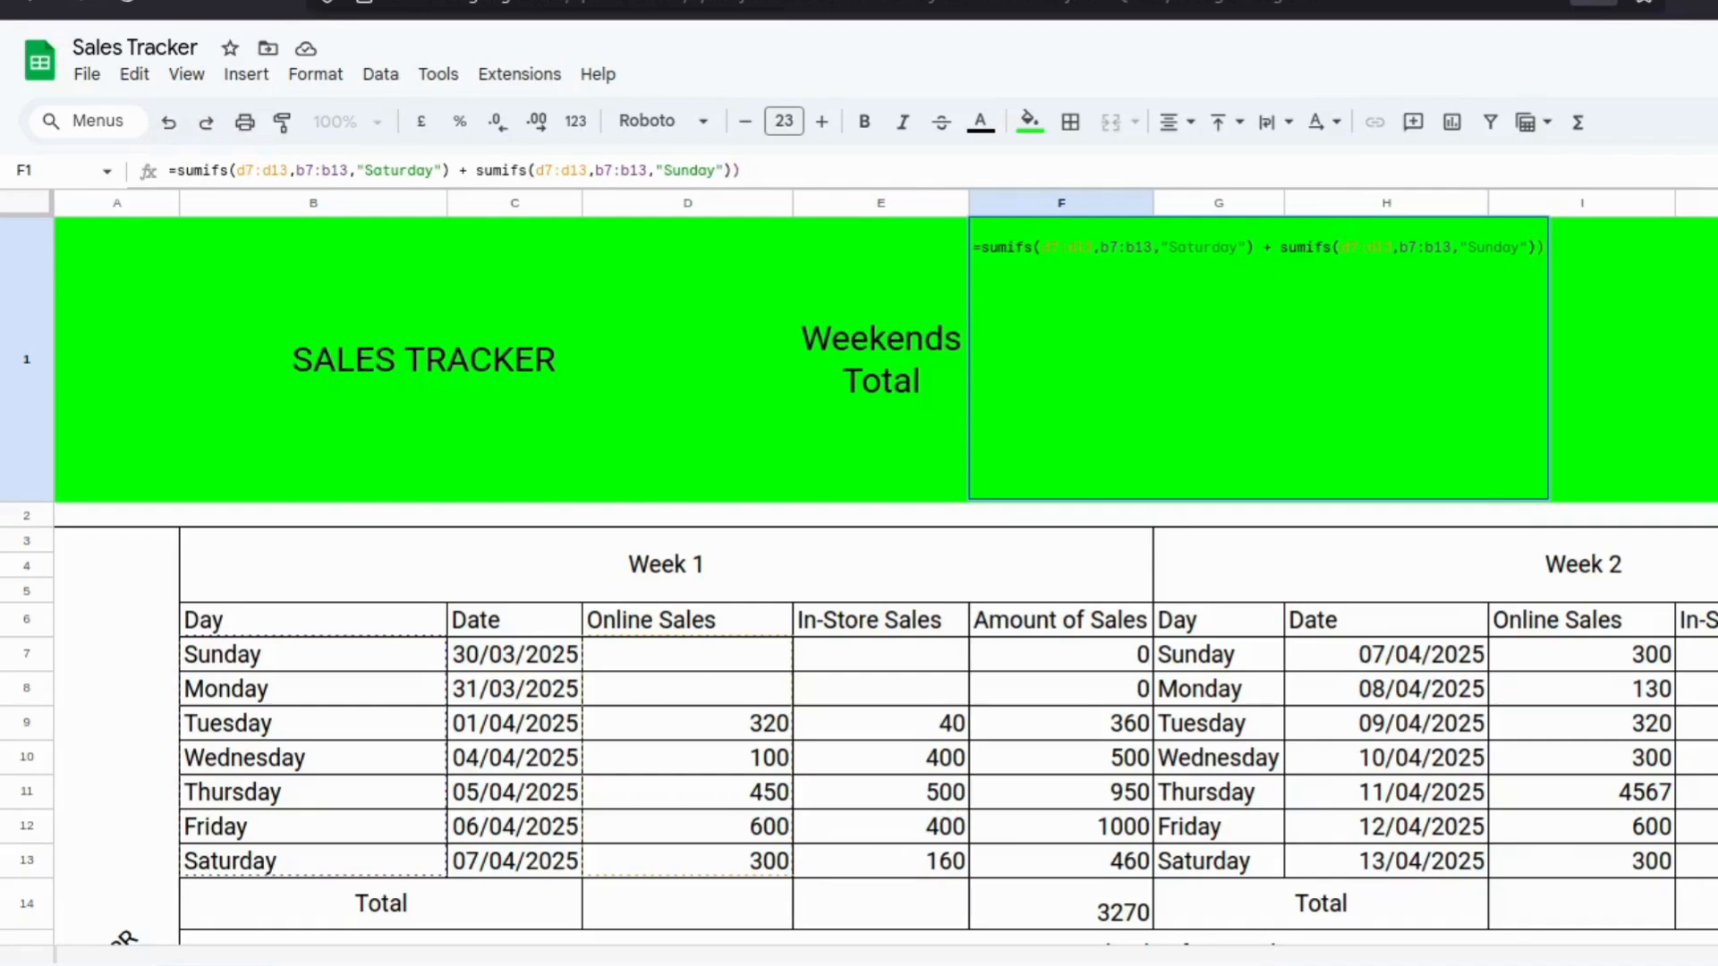
key(Return)
key(Return)
key(Return)
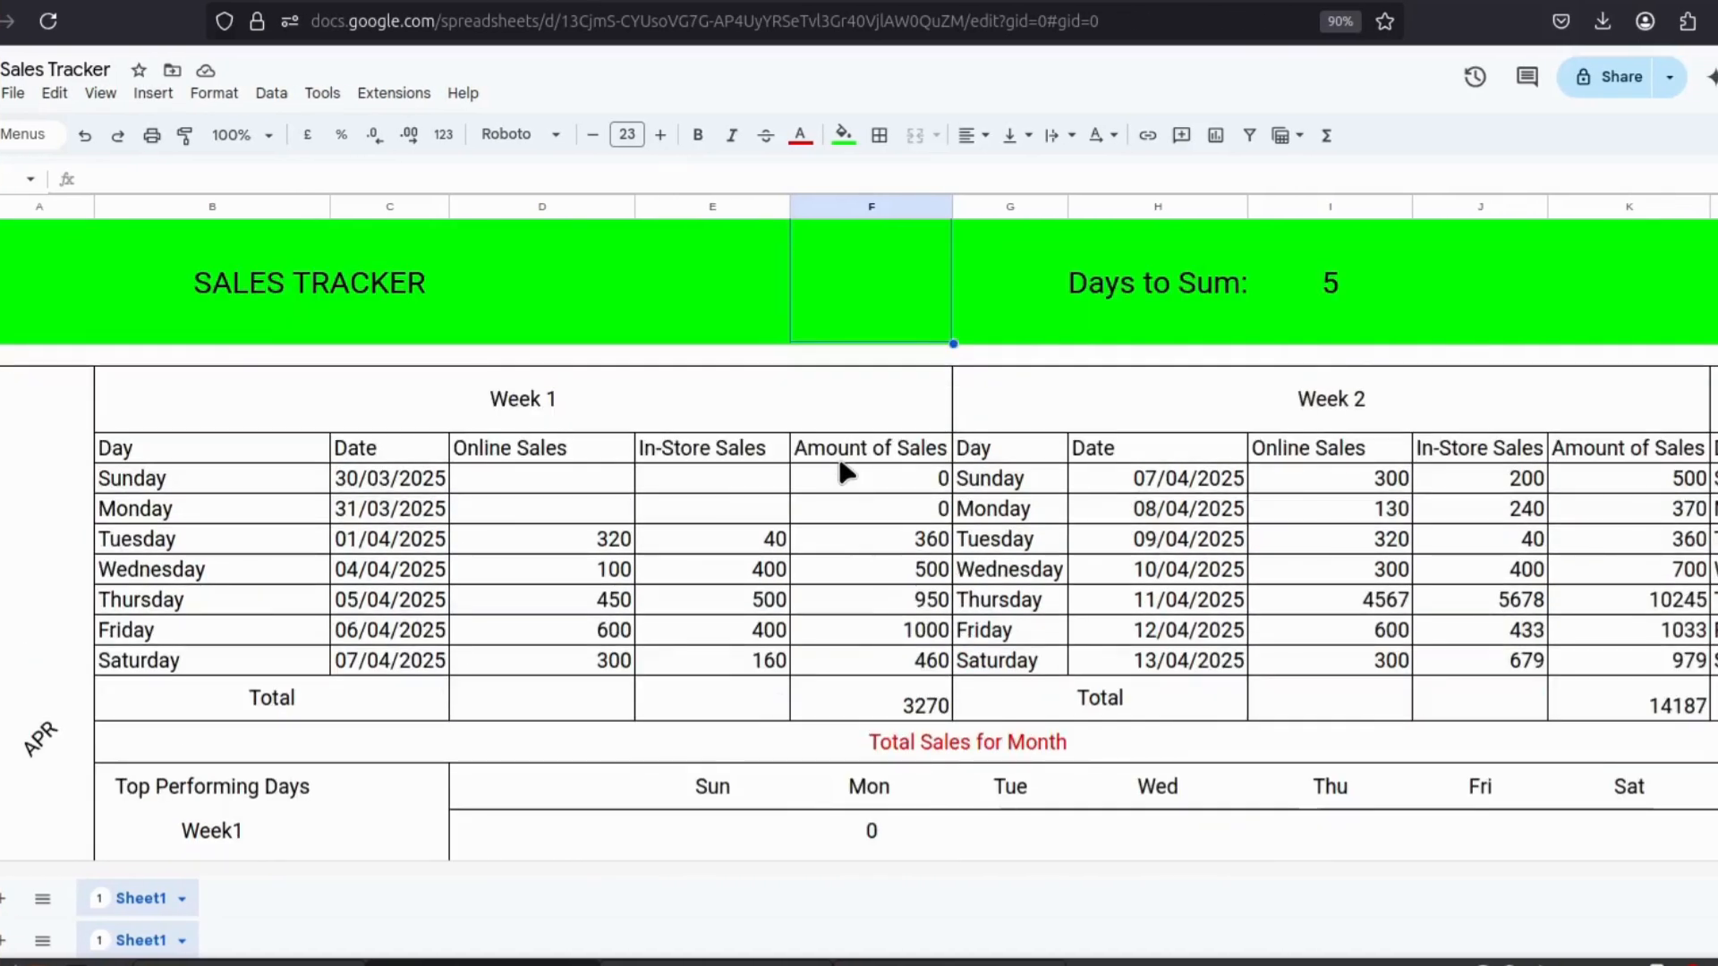
Enter =sum(indirect("f7:f" & (6 + i1))) in the cell beside Days to Sum to total the first N days' sales.
text(=)
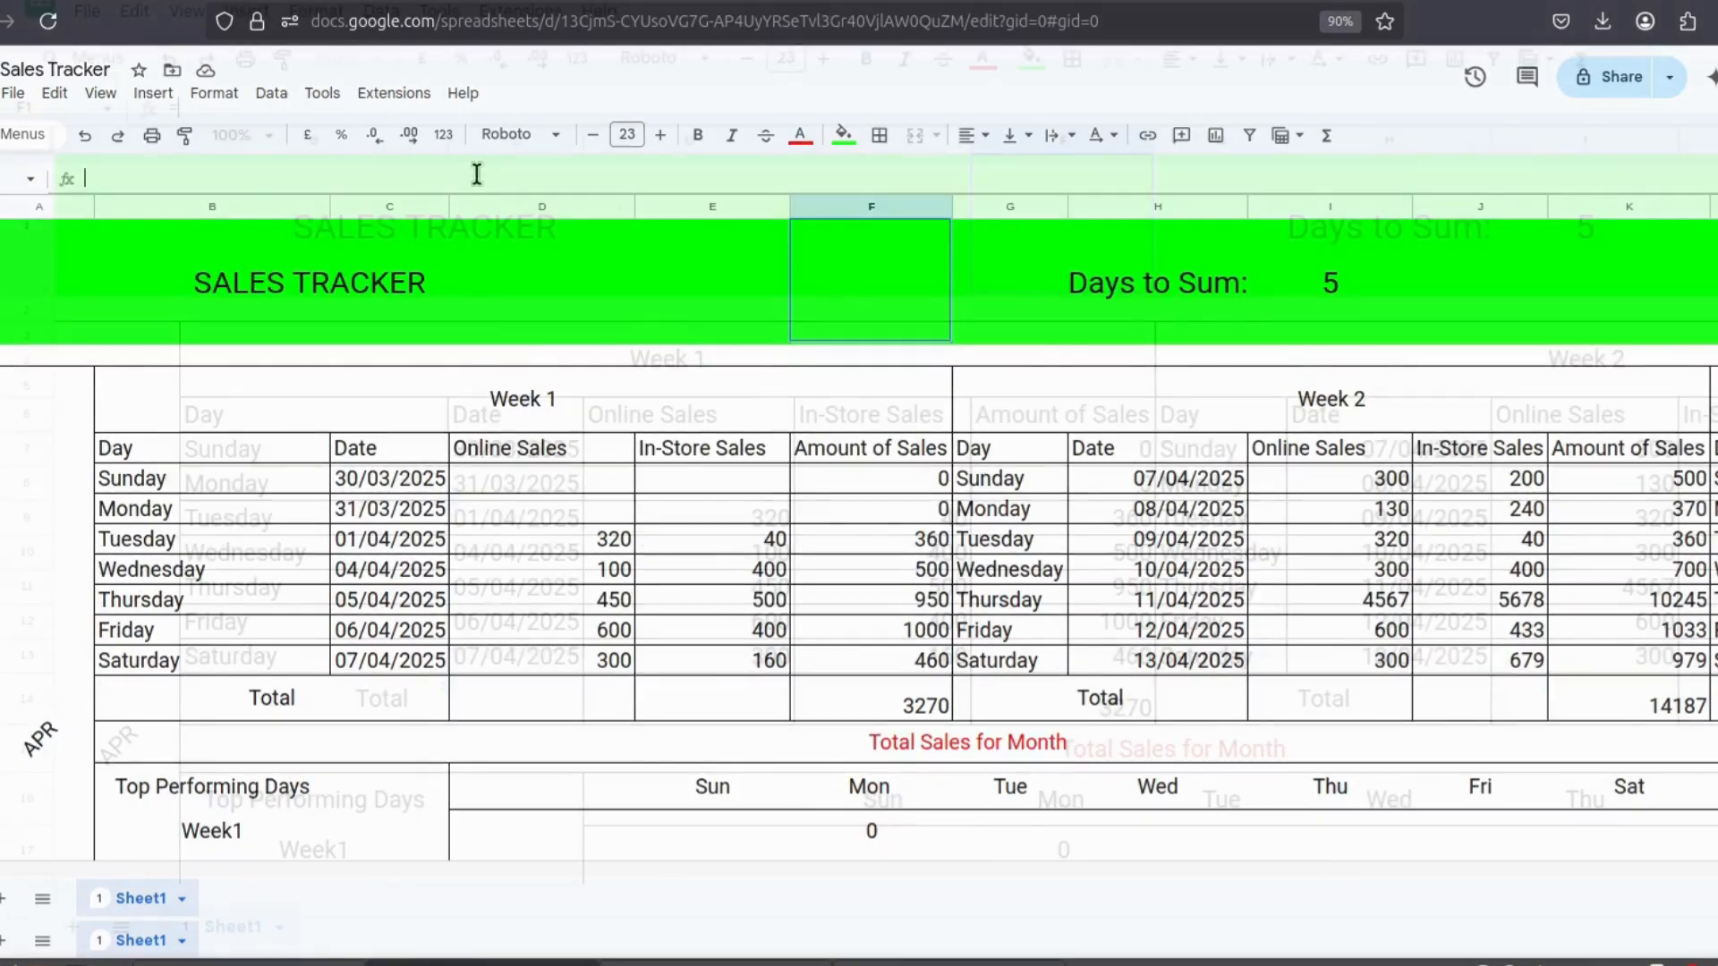
text(sum()
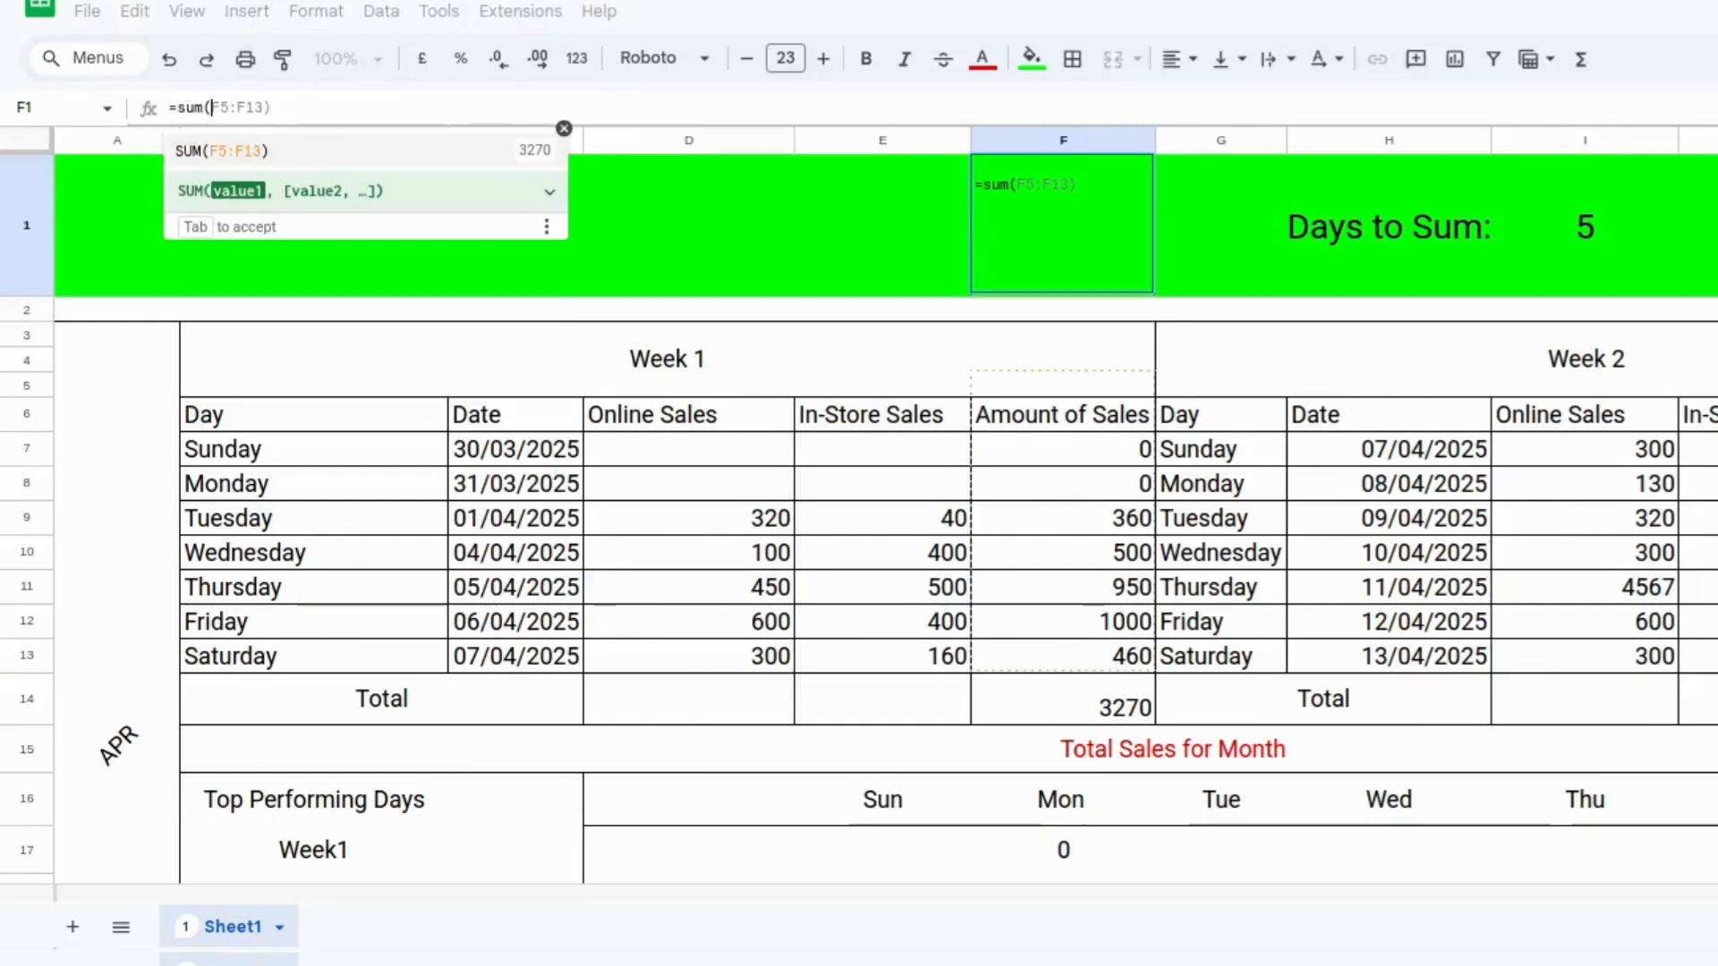
text(indirect()
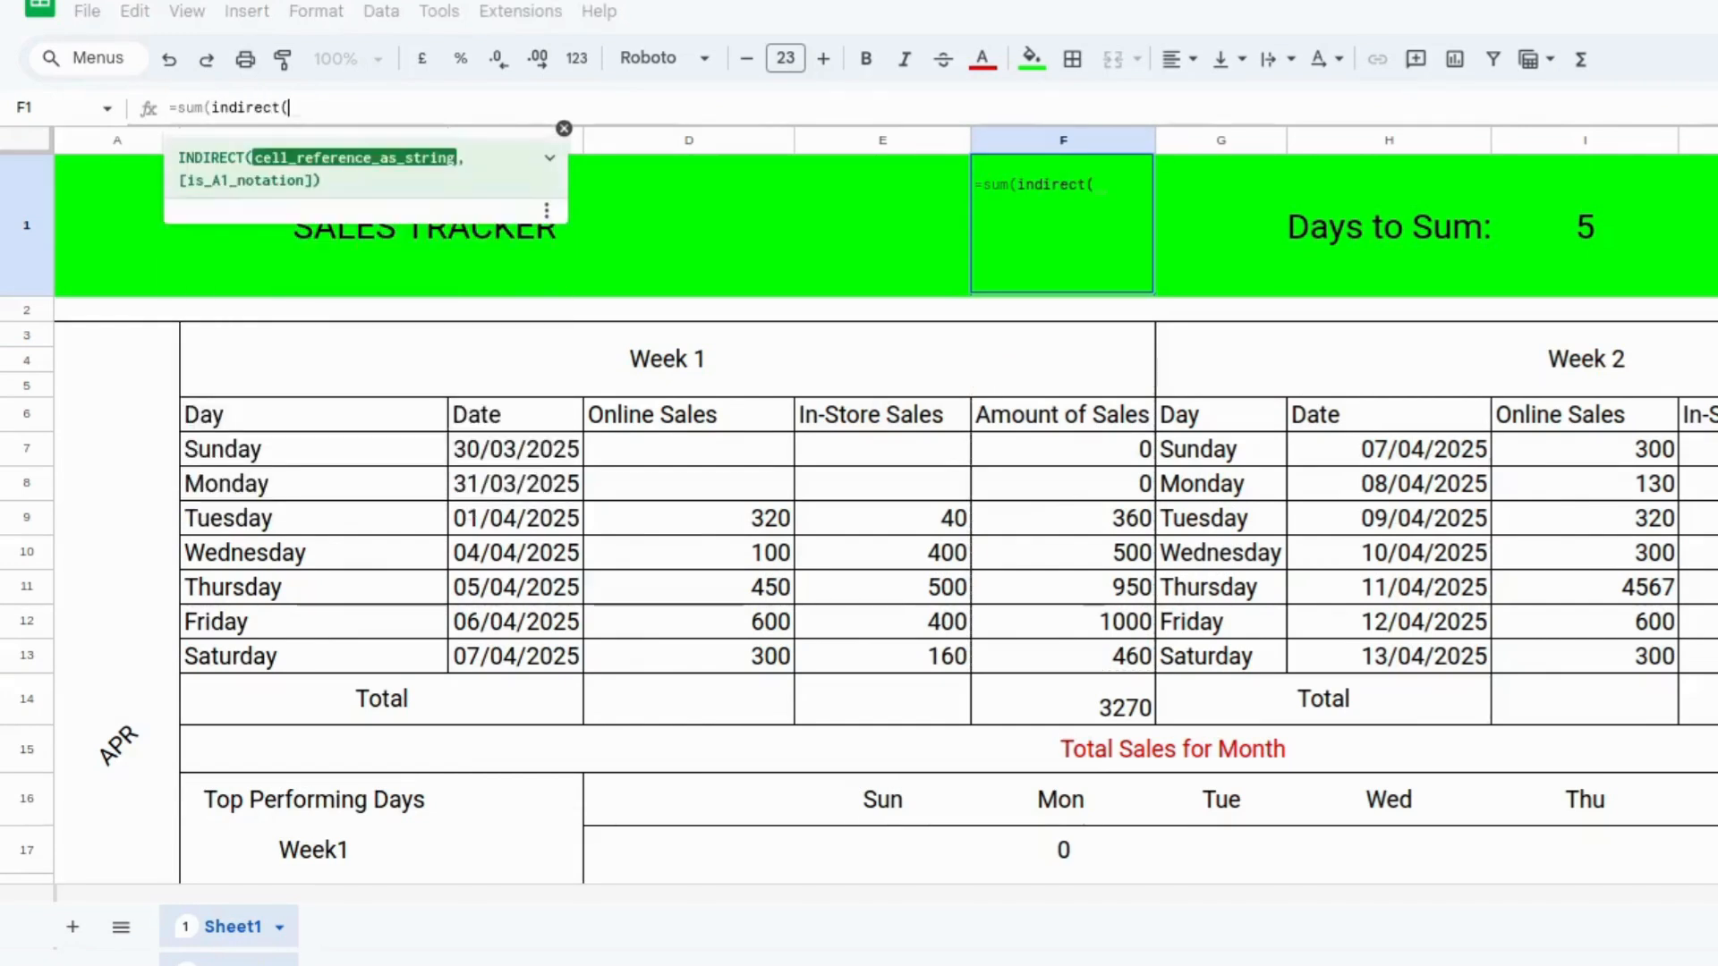
text("f)
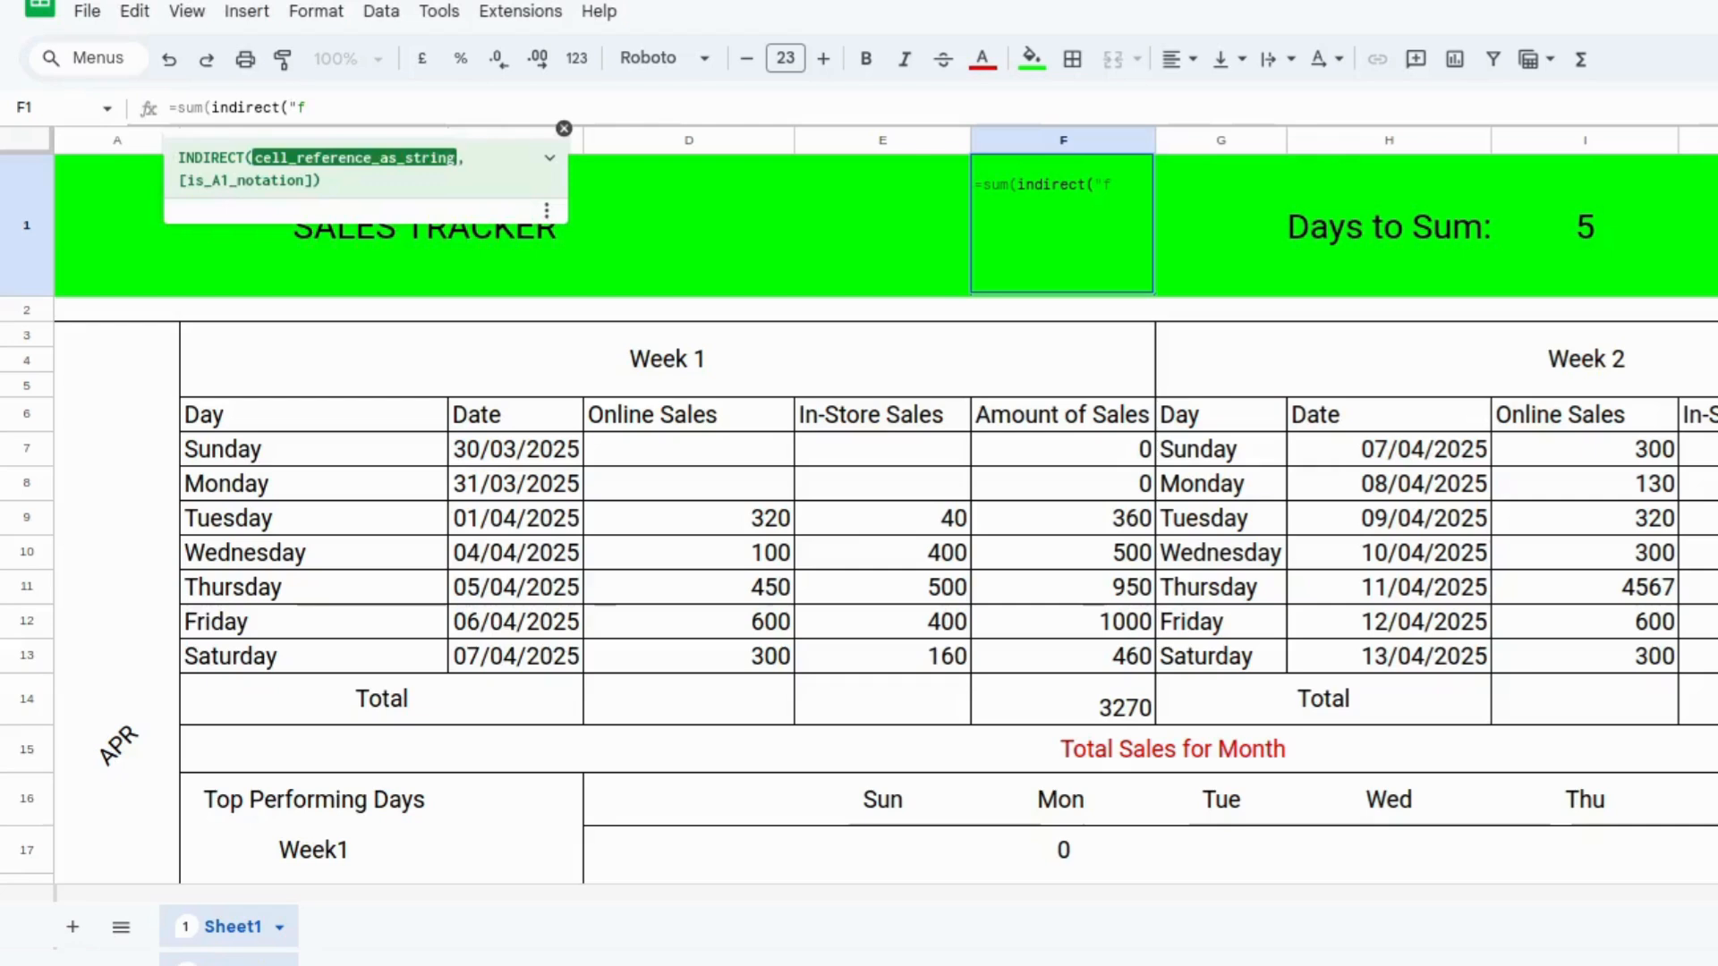
text(7:)
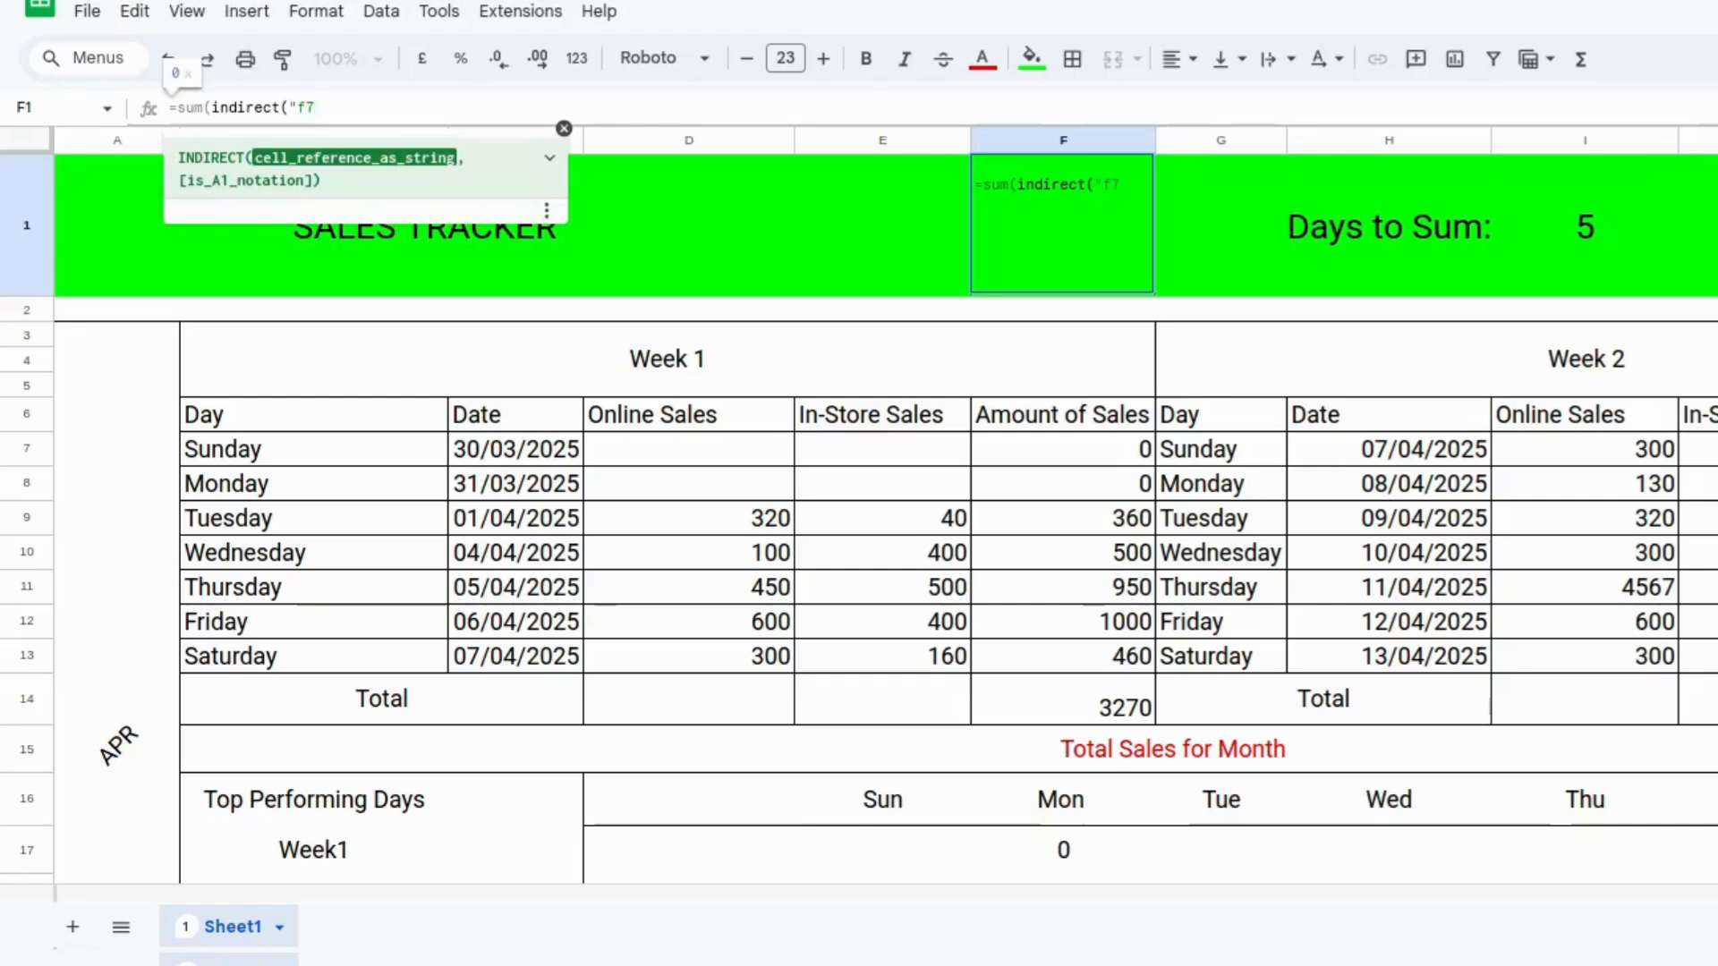
text(f)
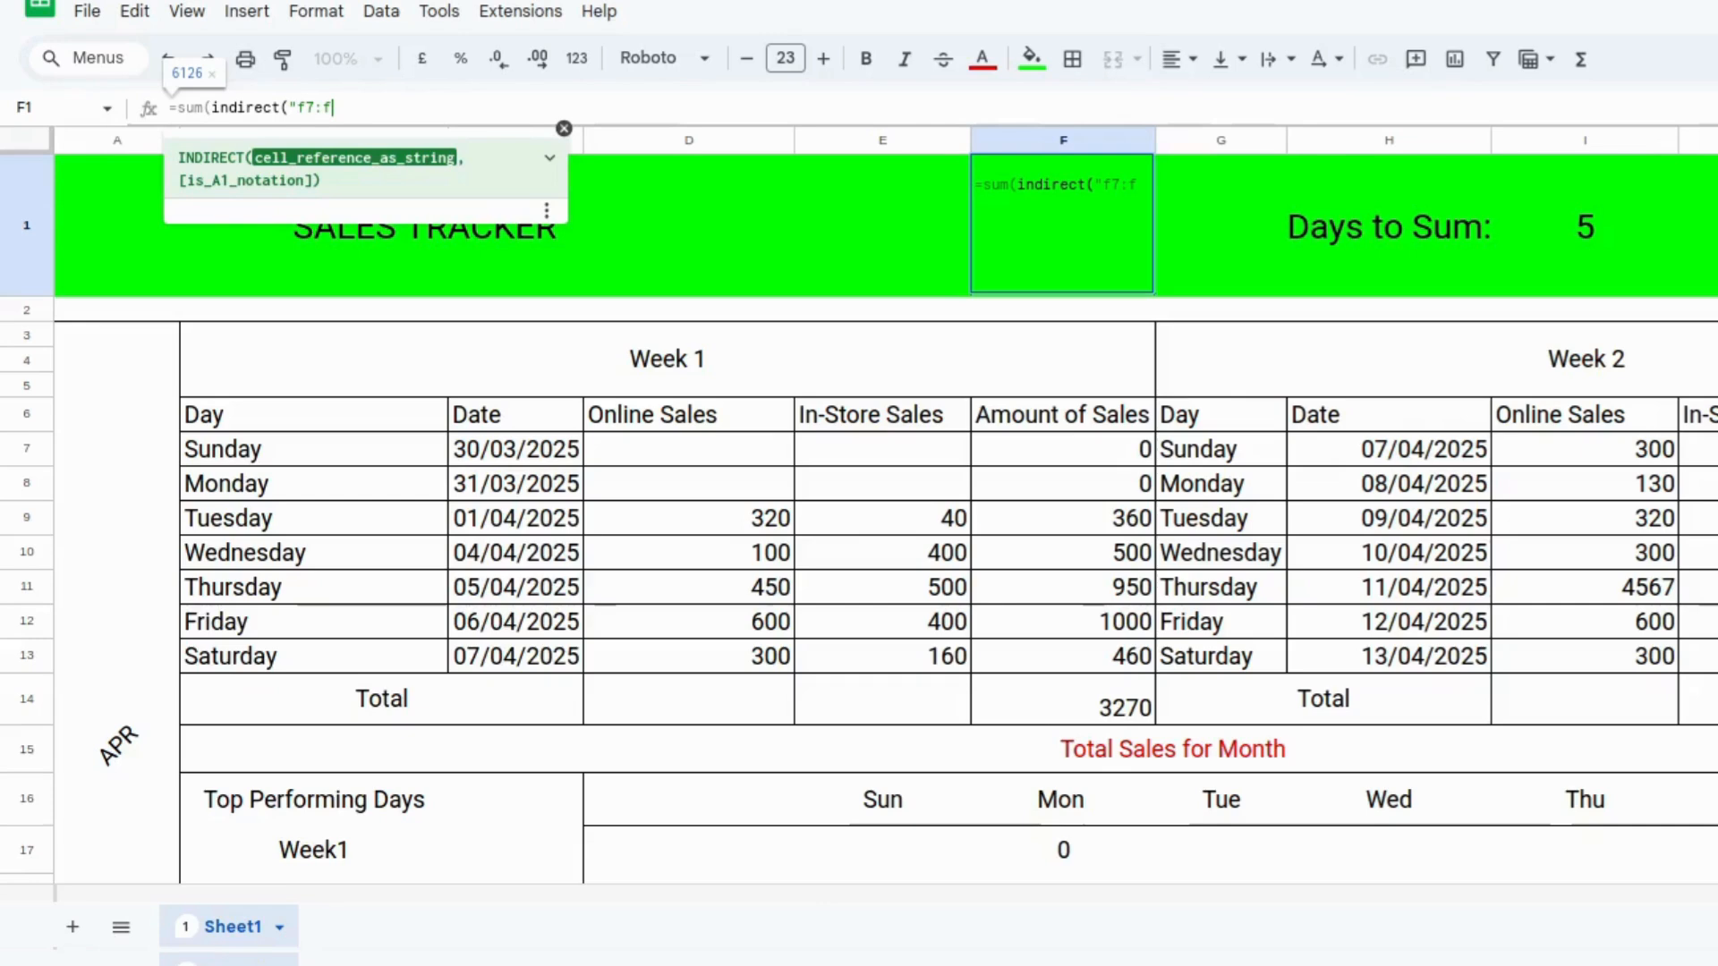
text(")
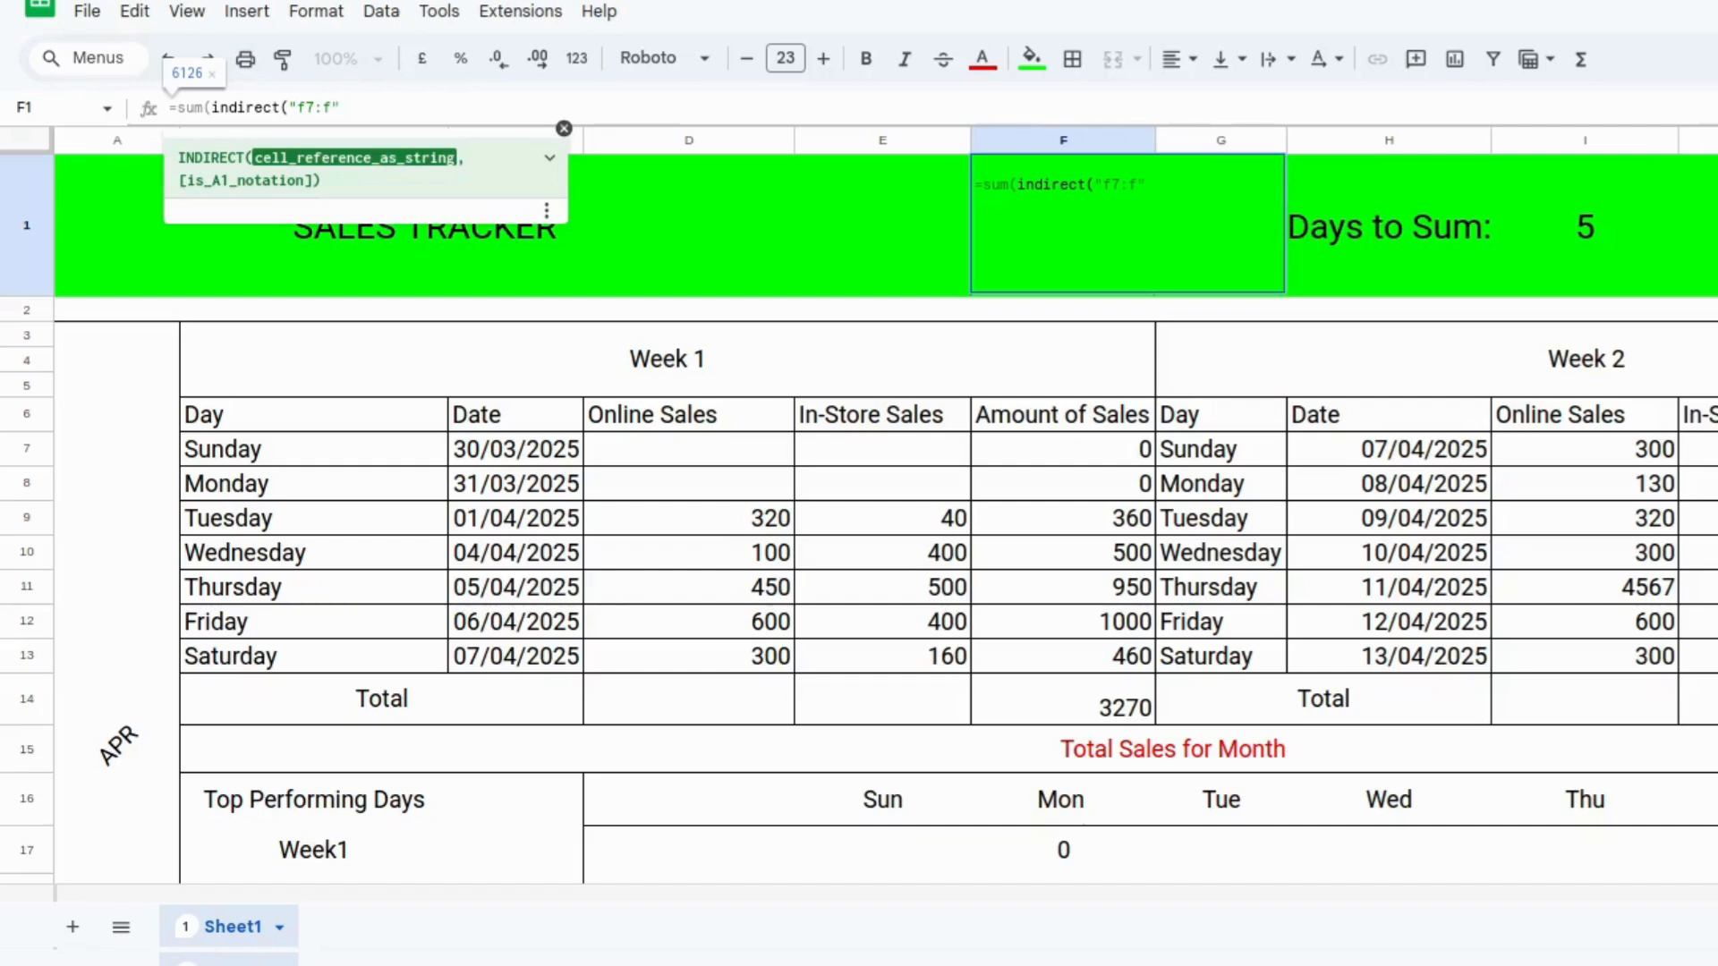
text( &)
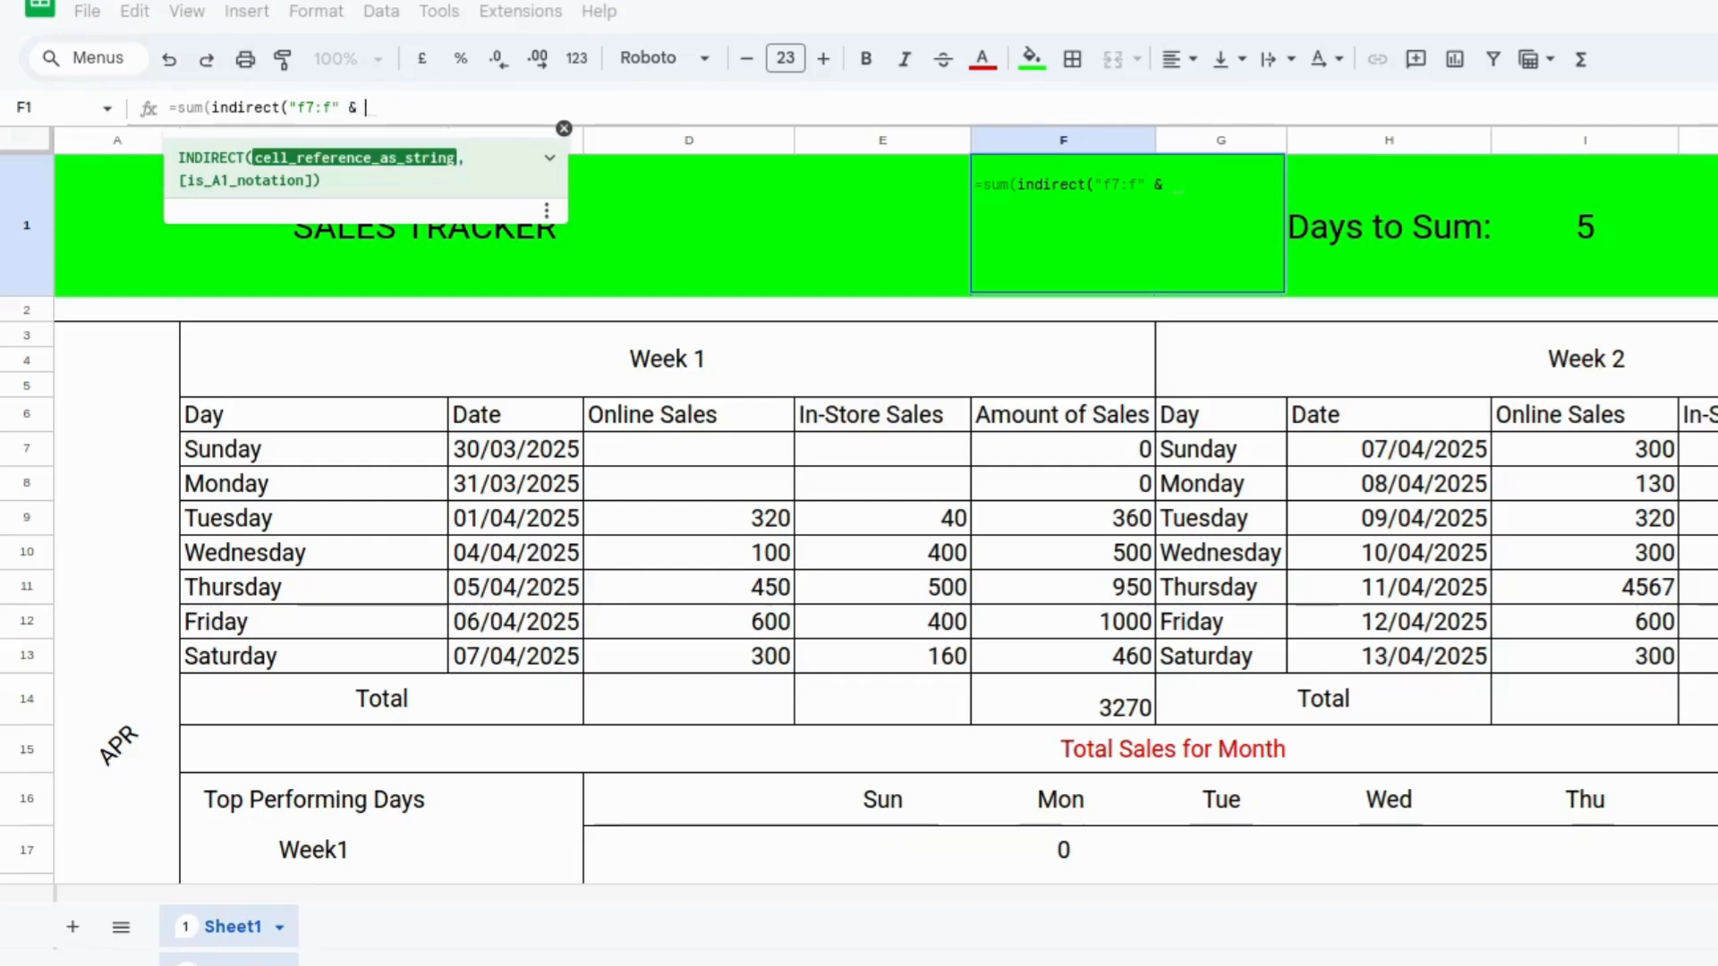
text( ()
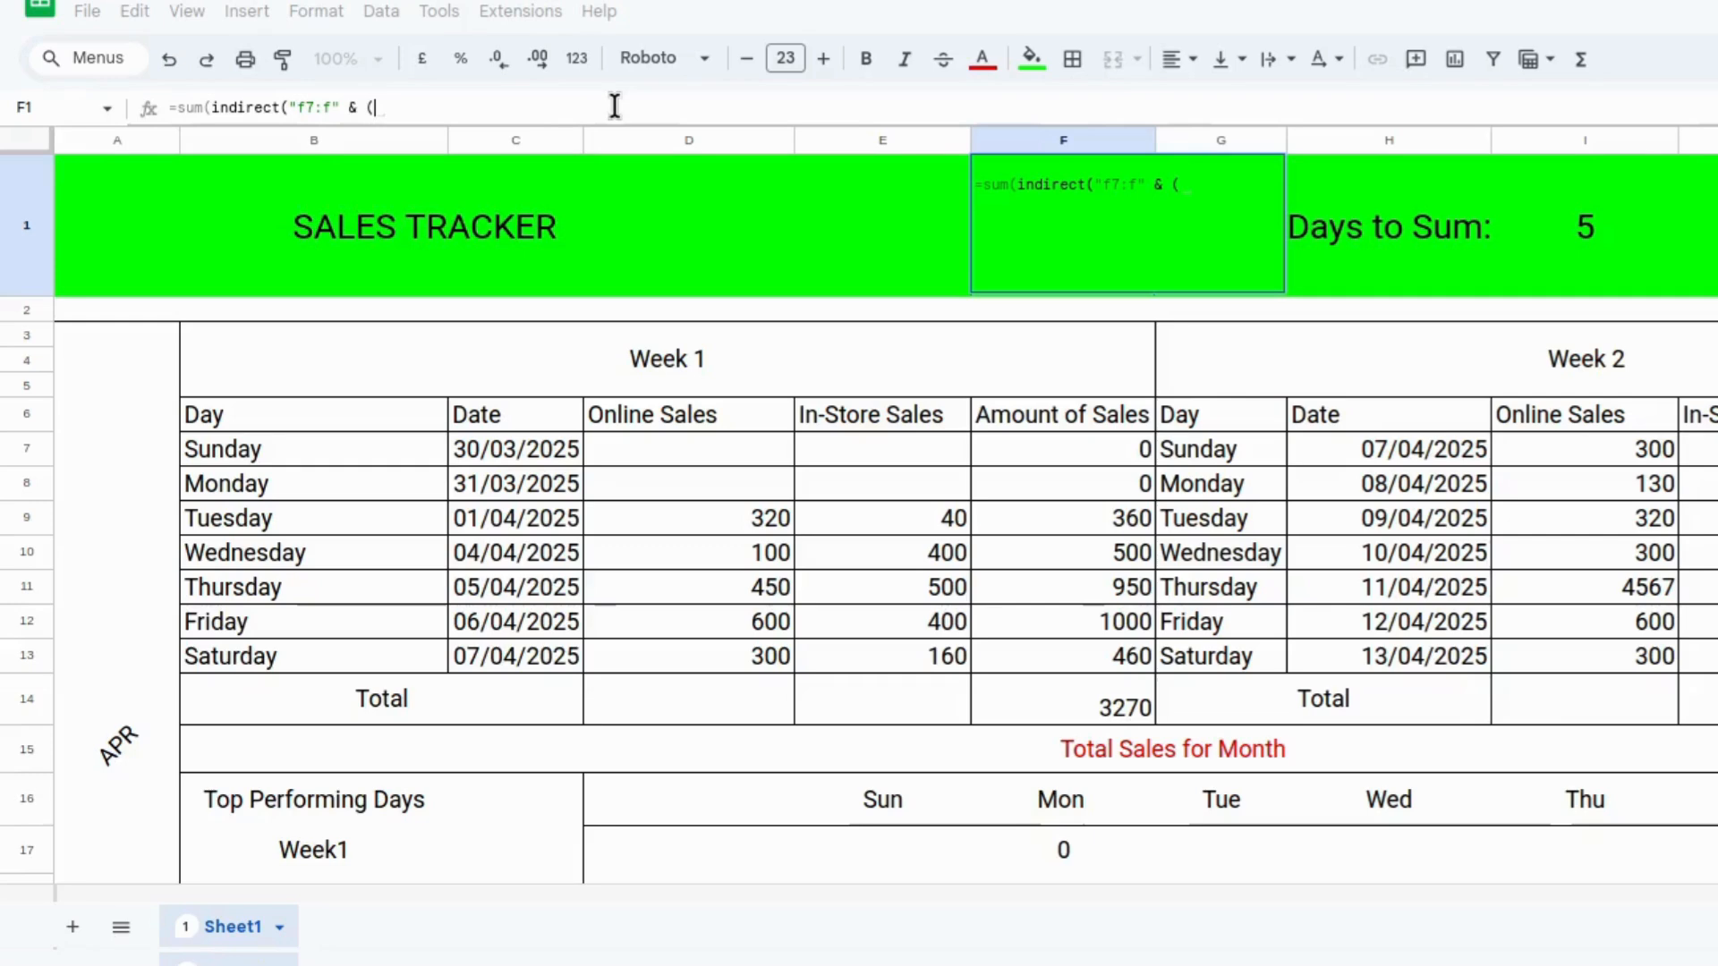
text(6)
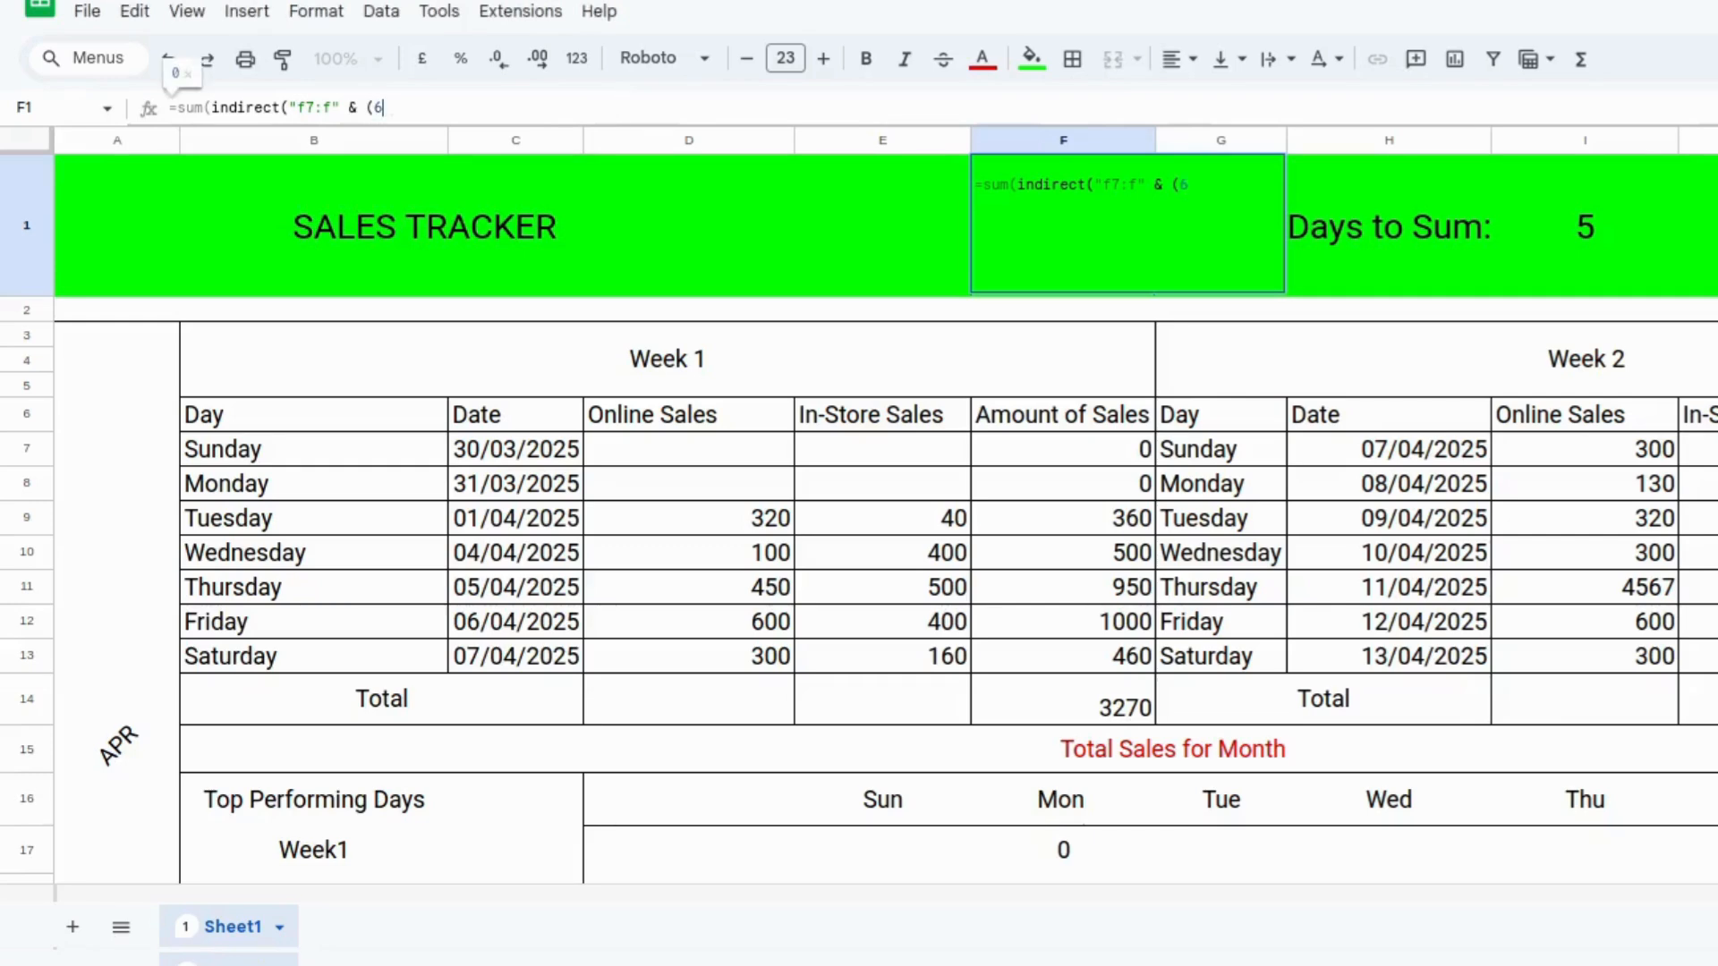
text(+)
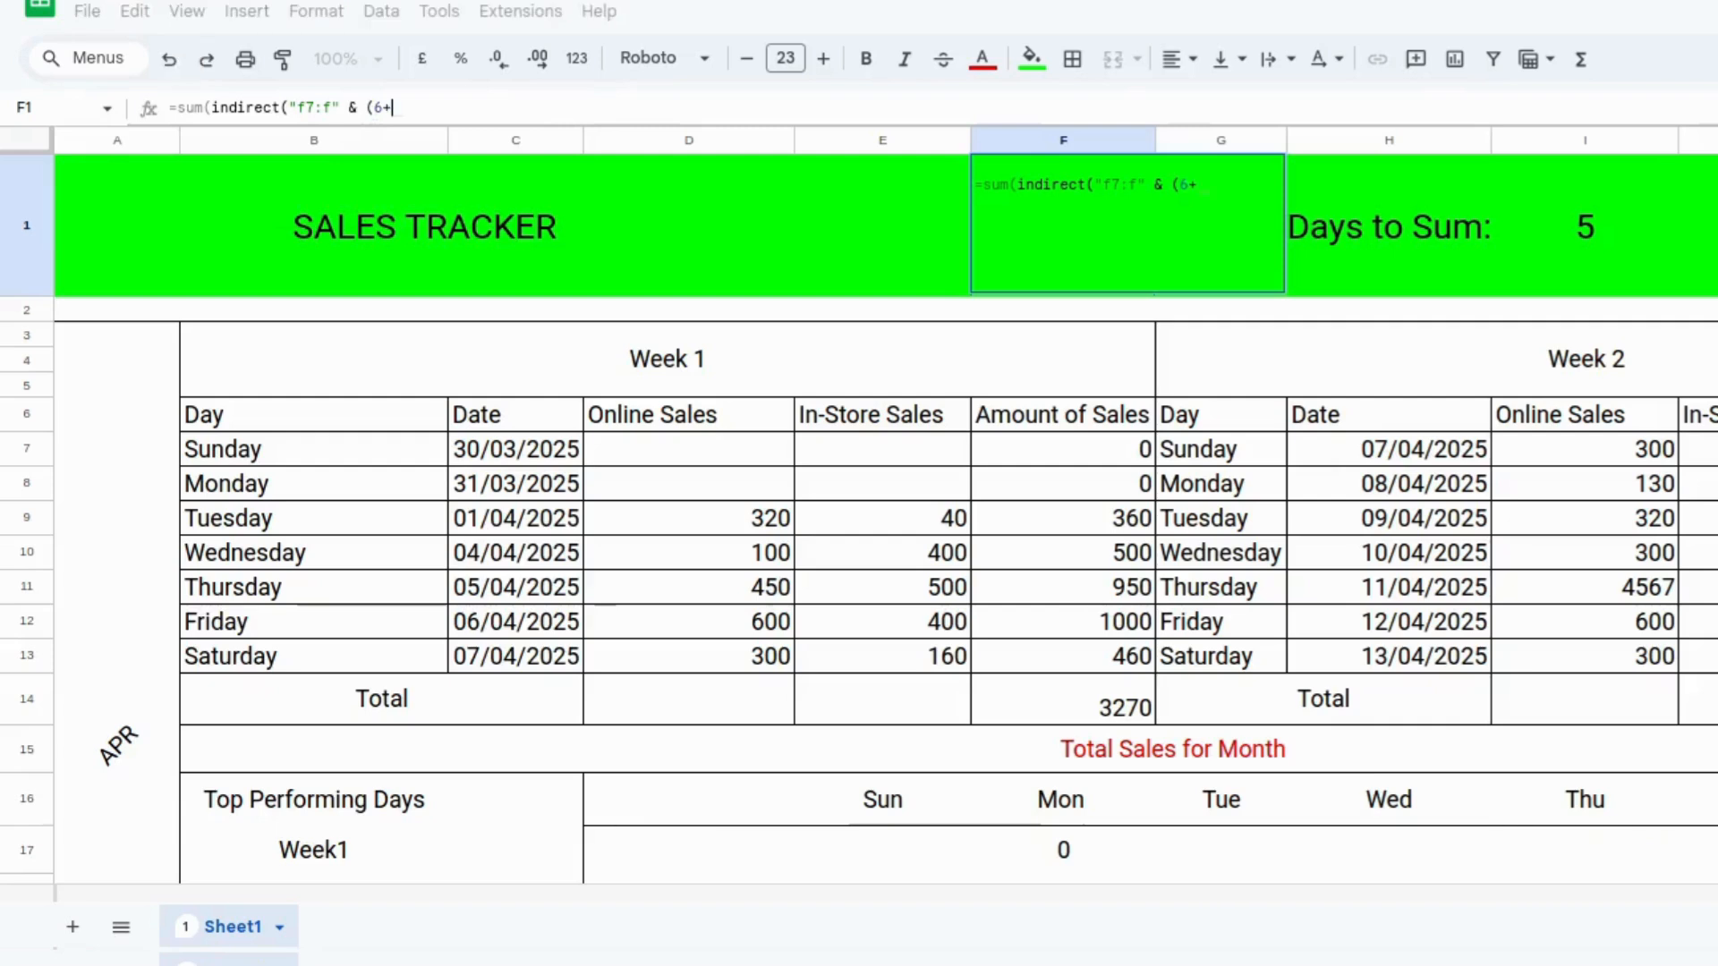
key(BackSpace)
text(+ )
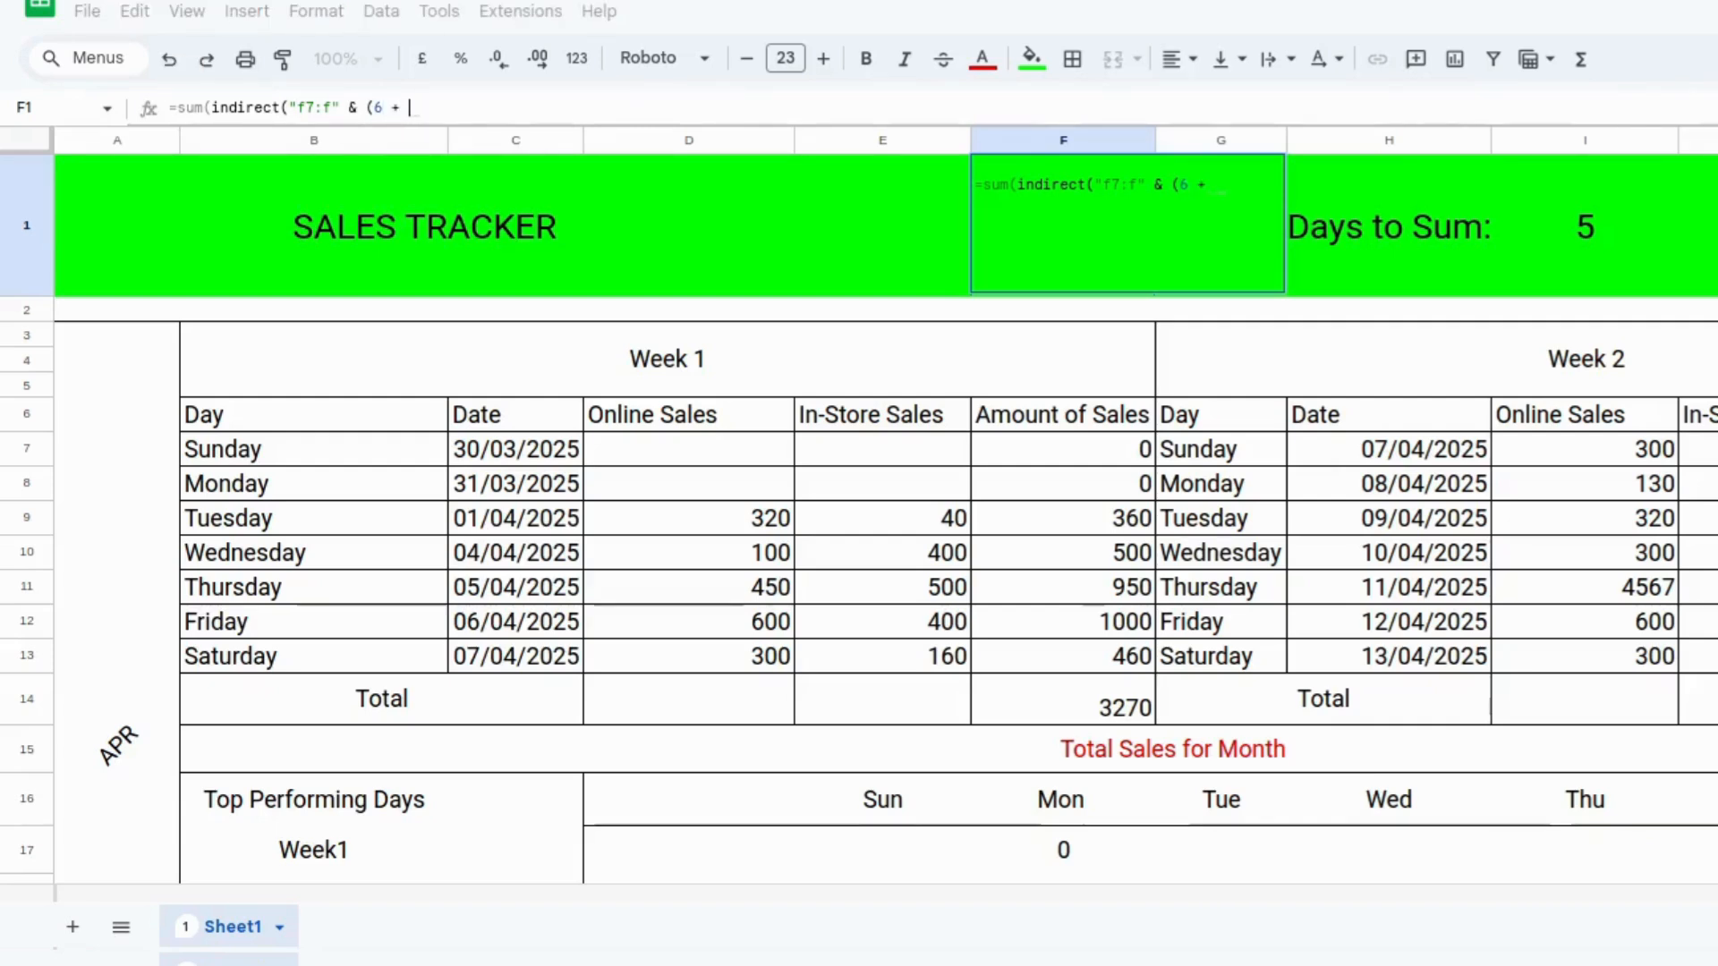
text(i1)
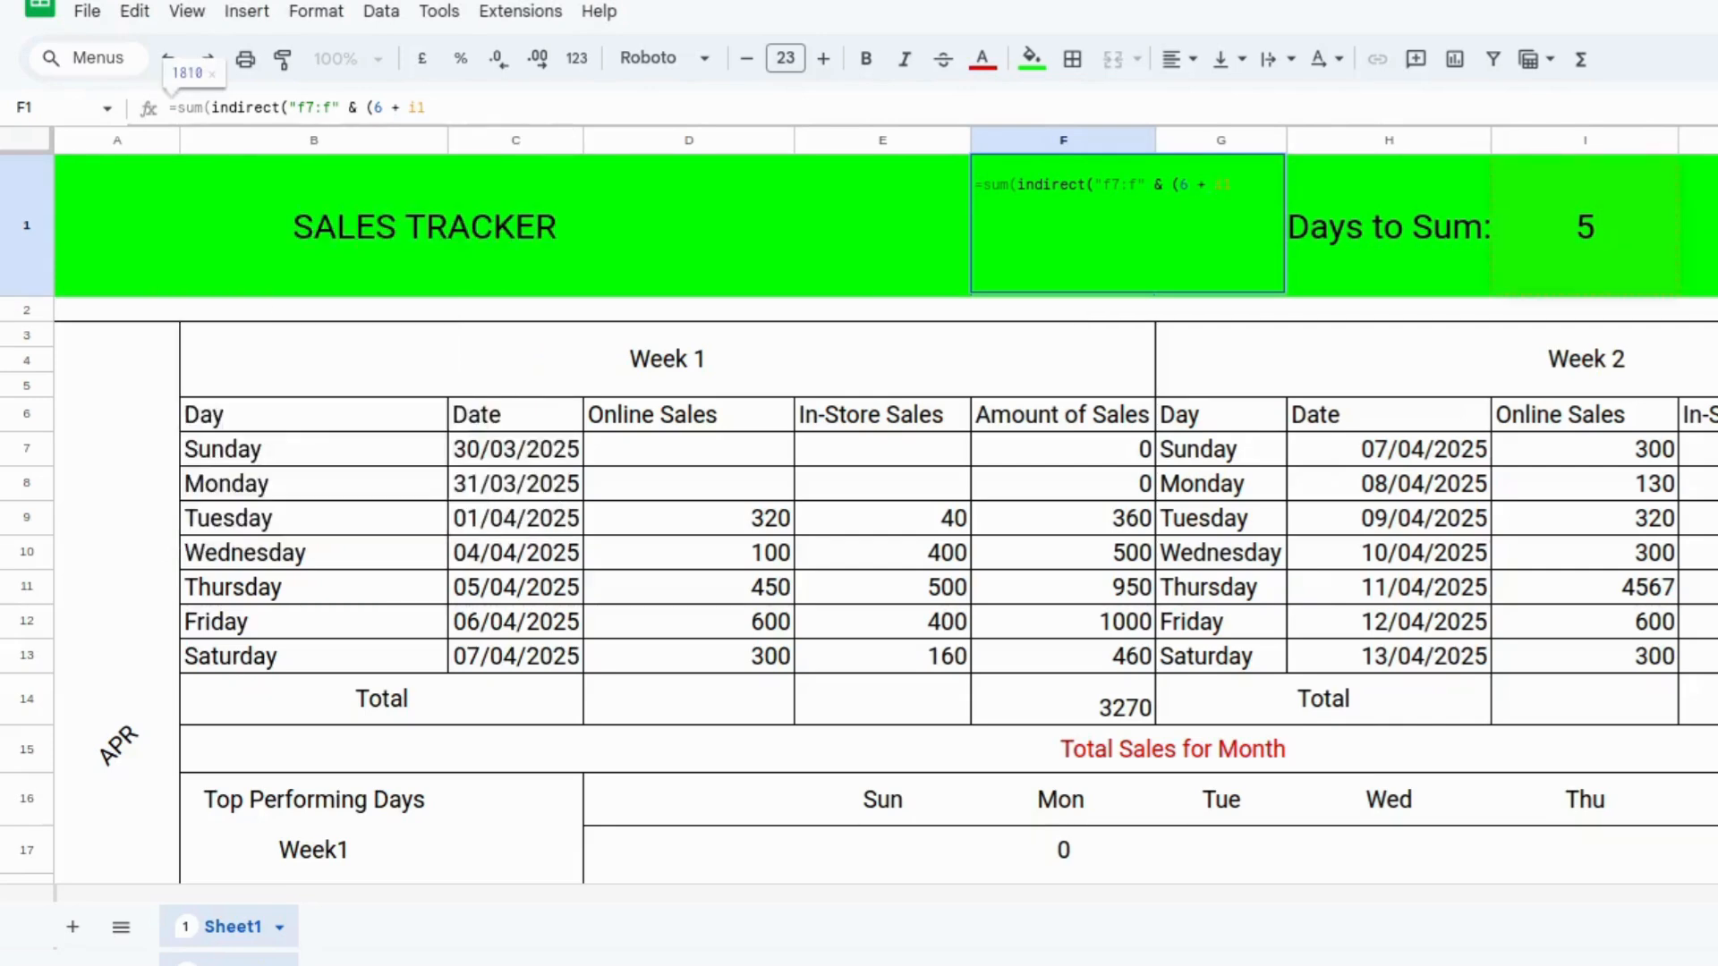
text())))
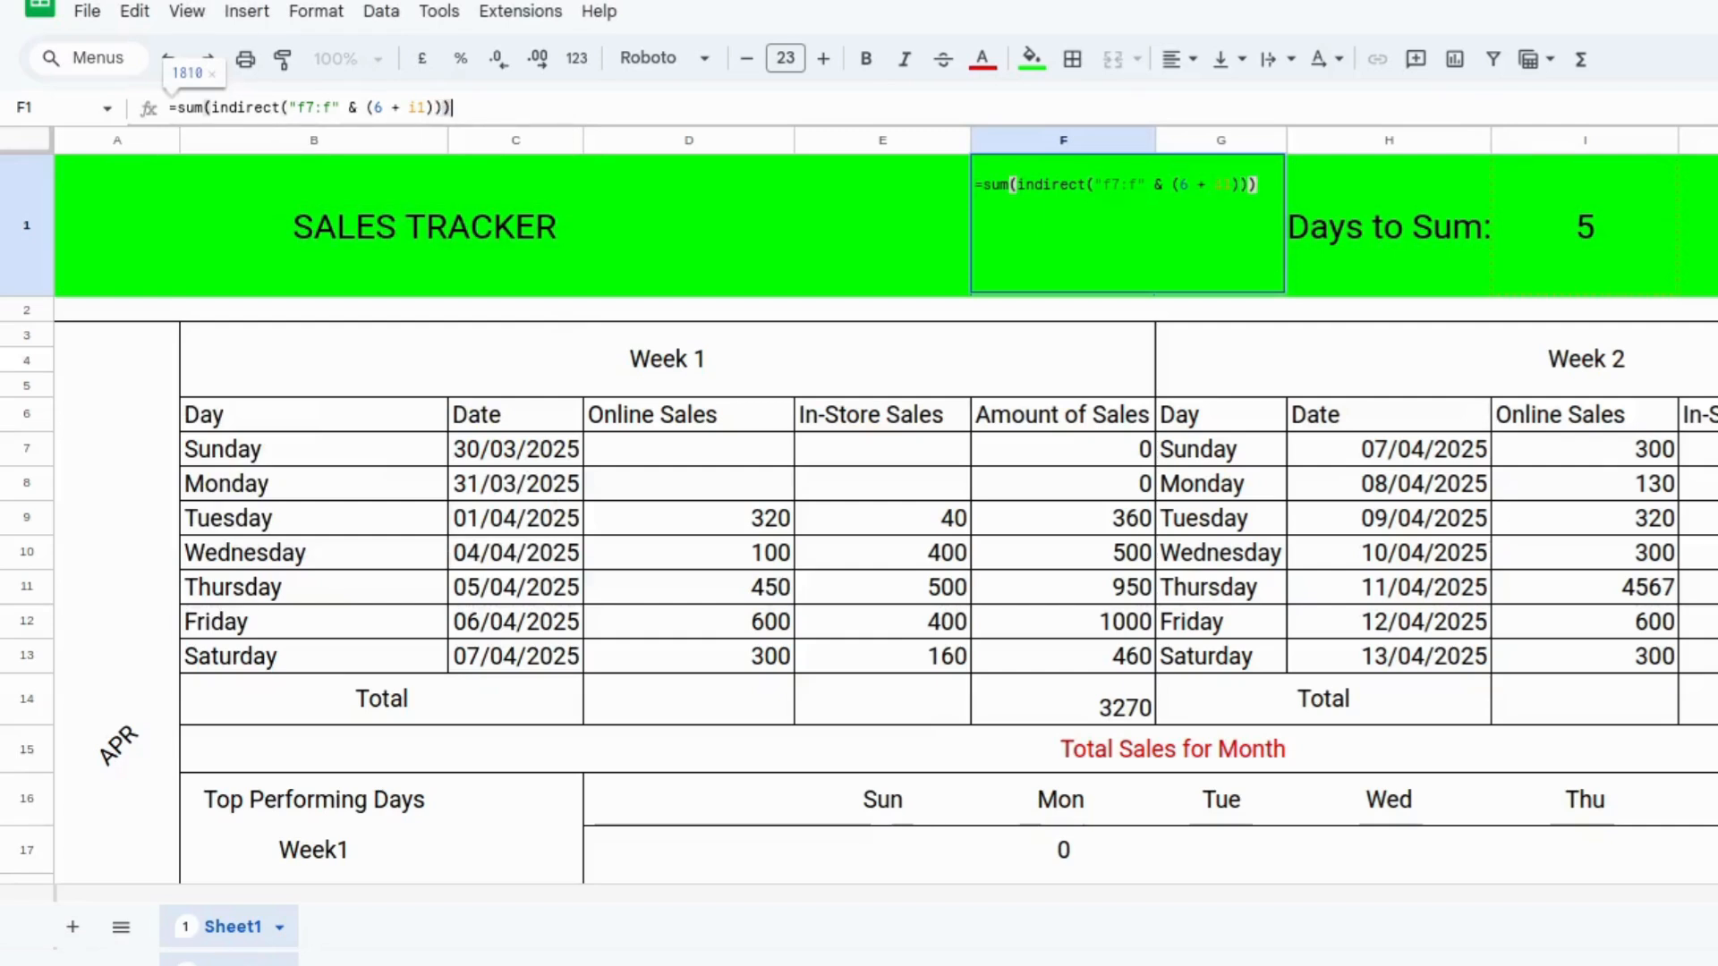
key(Return)
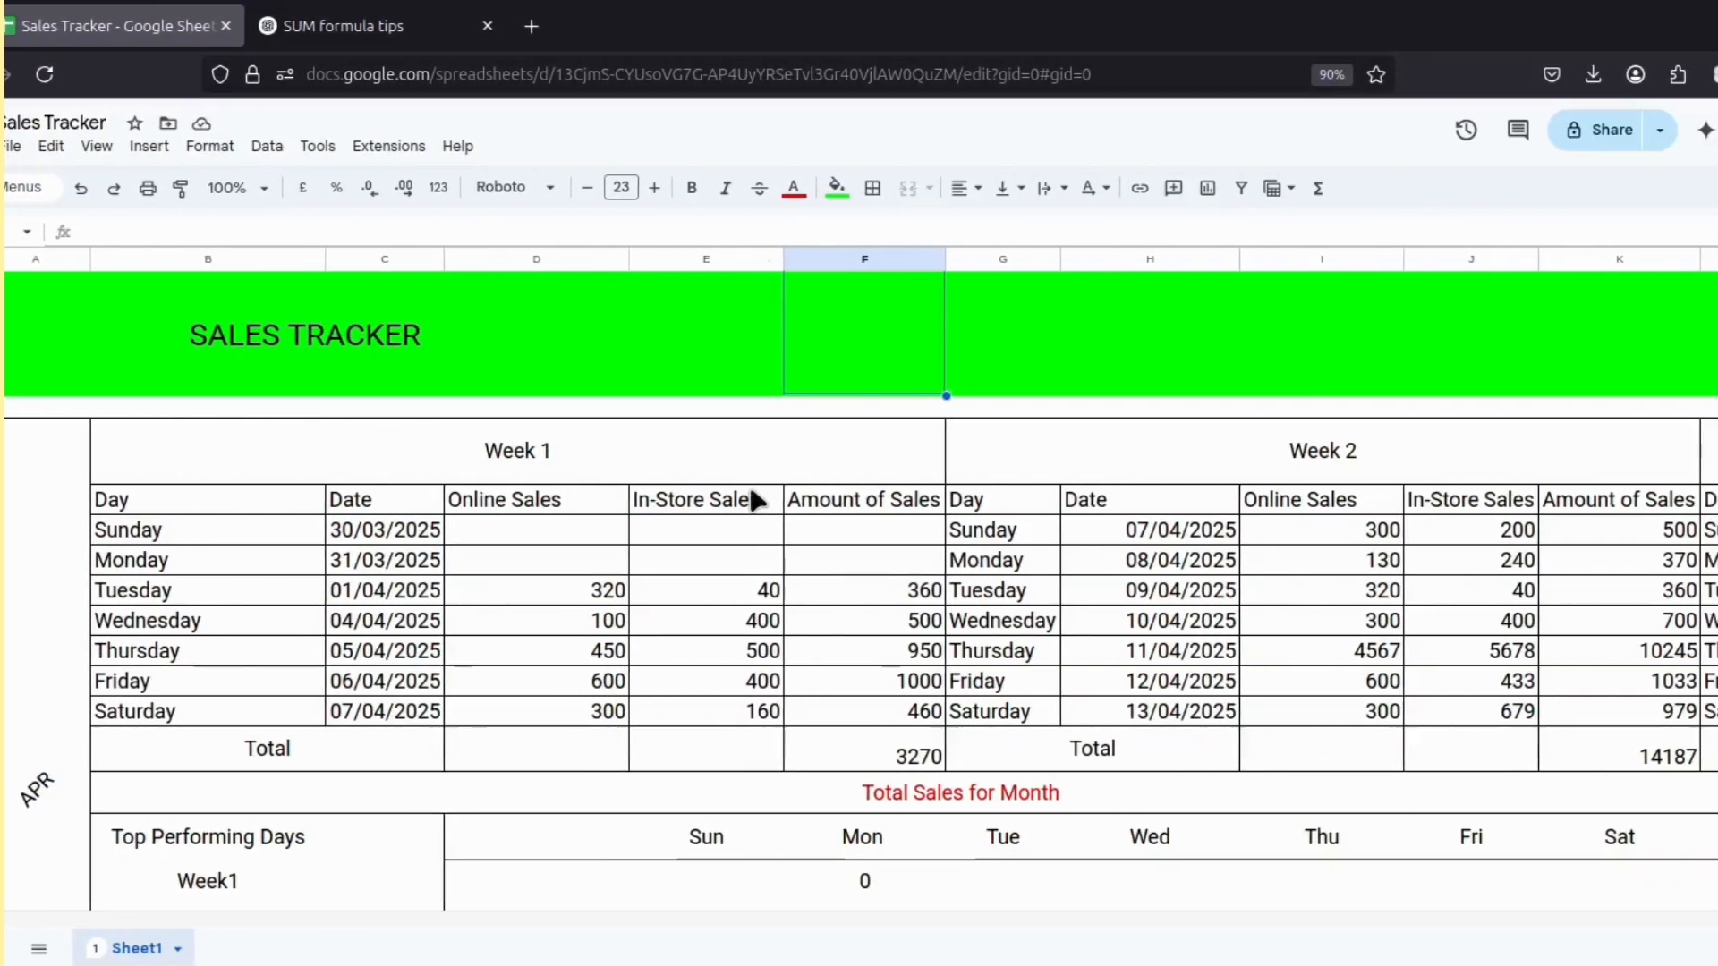
Enter =sumif(f7:f13, "<>") in cell F1 to total the non-empty Amount of Sales cells of Week 1.
click(704, 238)
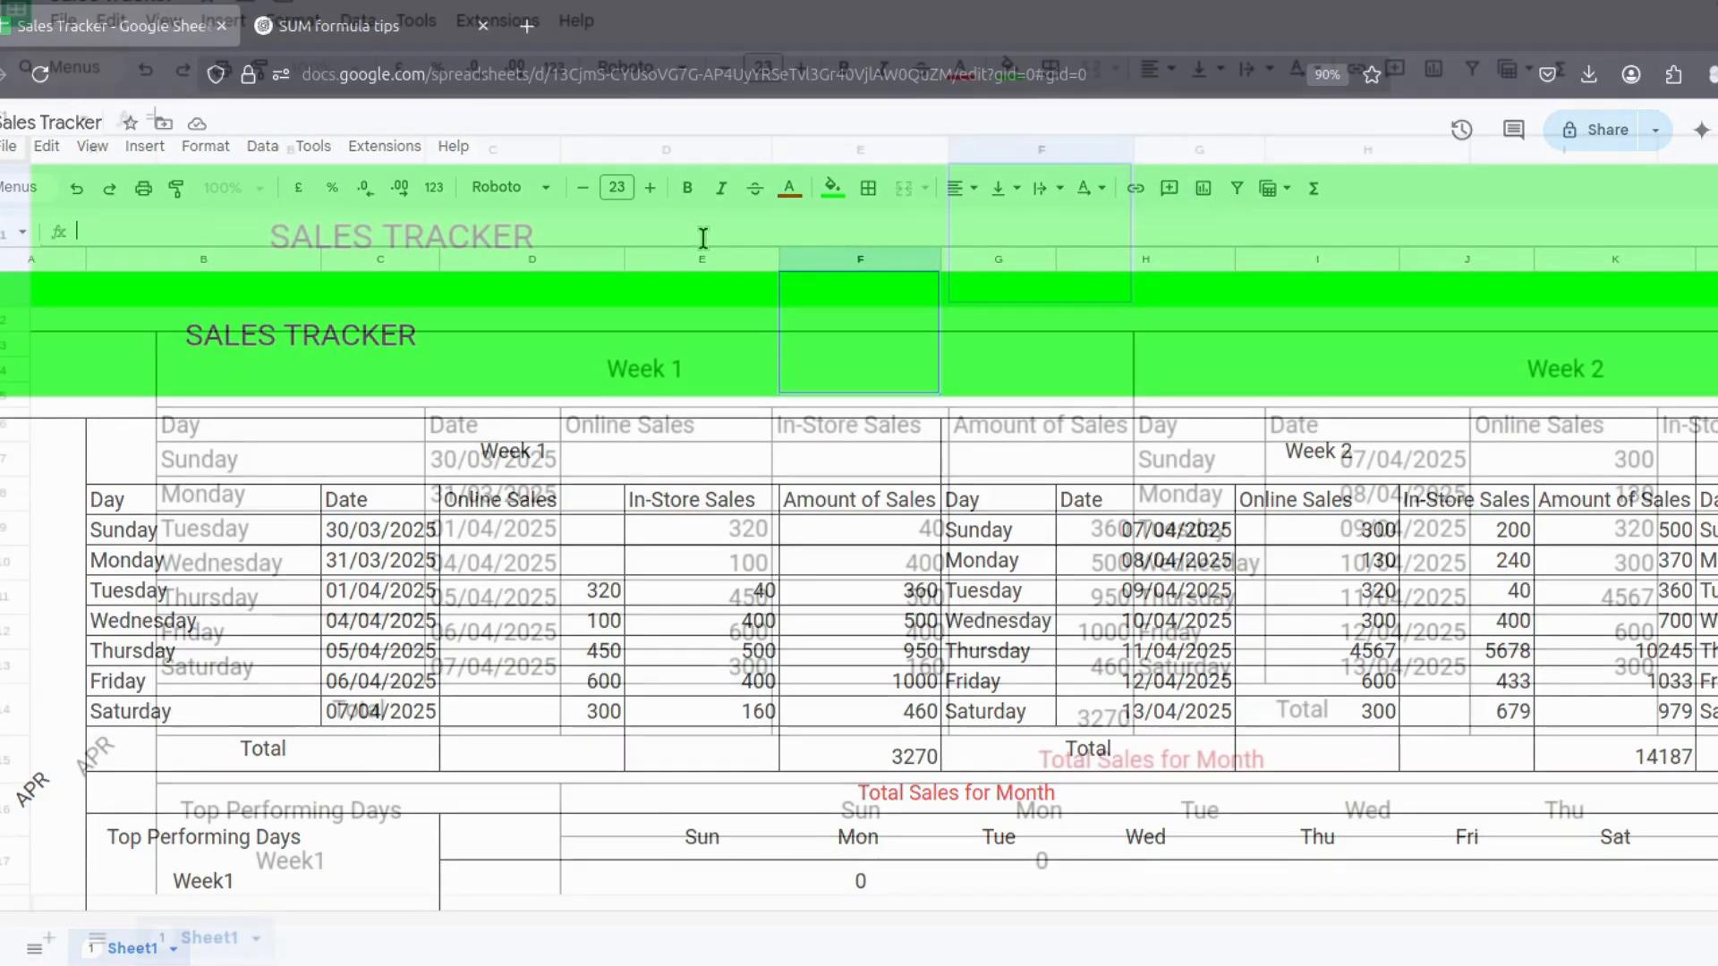
text(=)
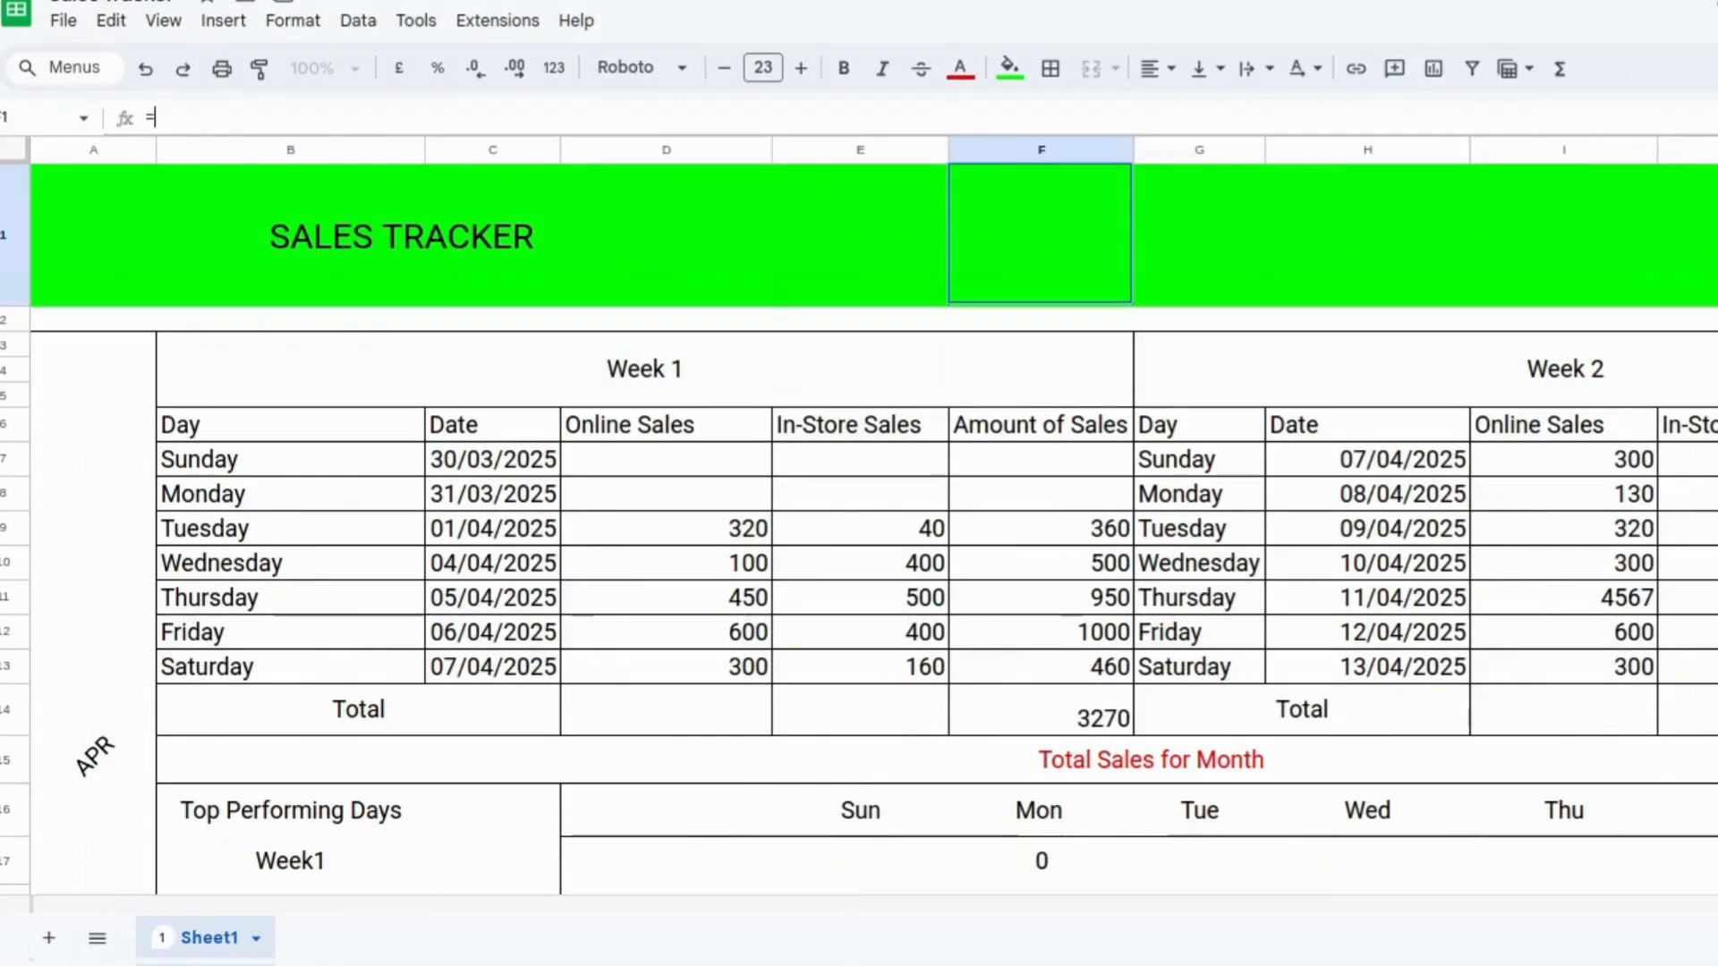
text(sumi)
key(Tab)
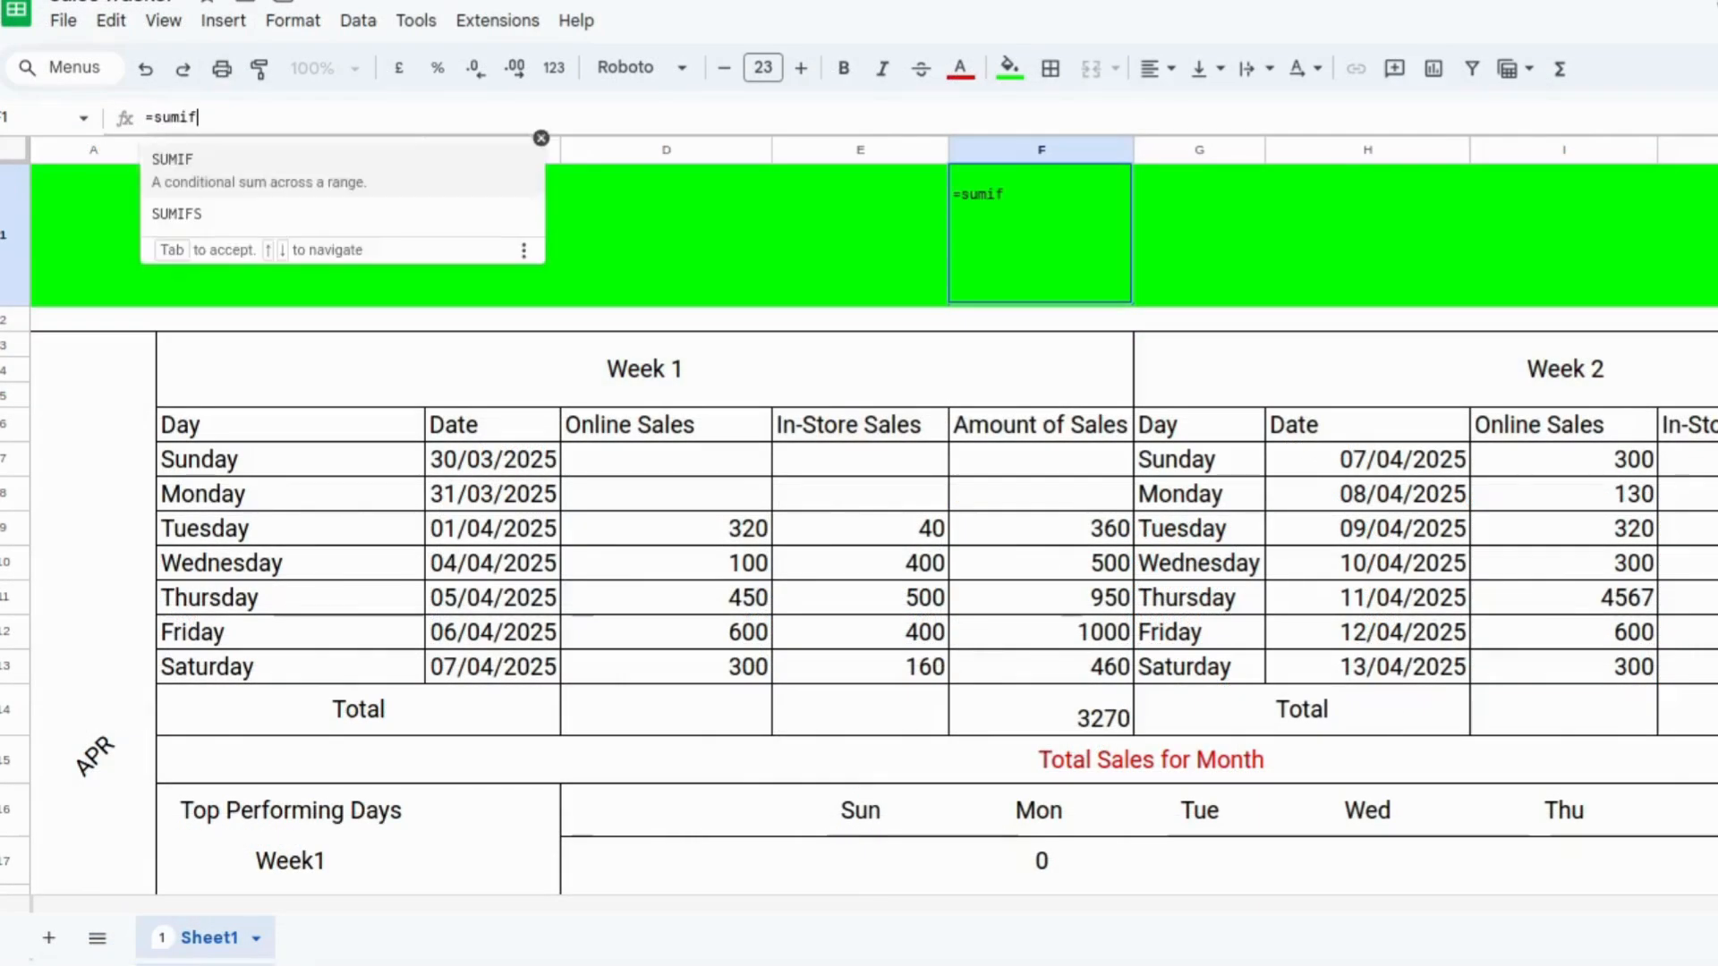
text(f7:)
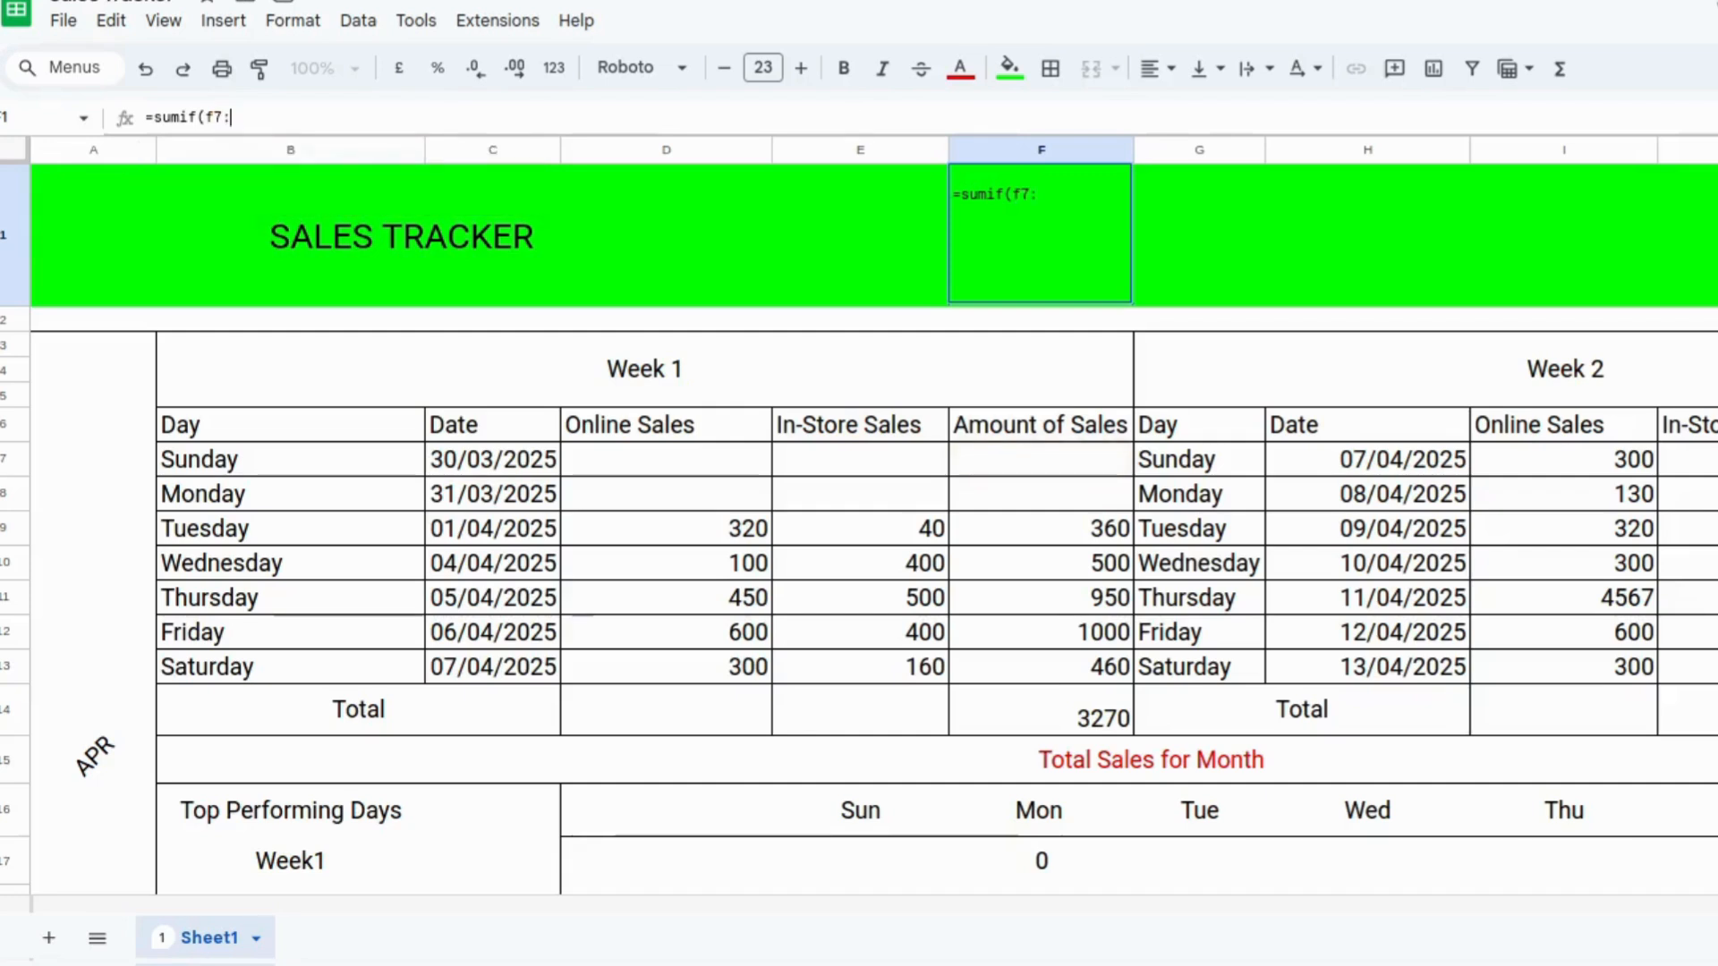
text(ff)
key(BackSpace)
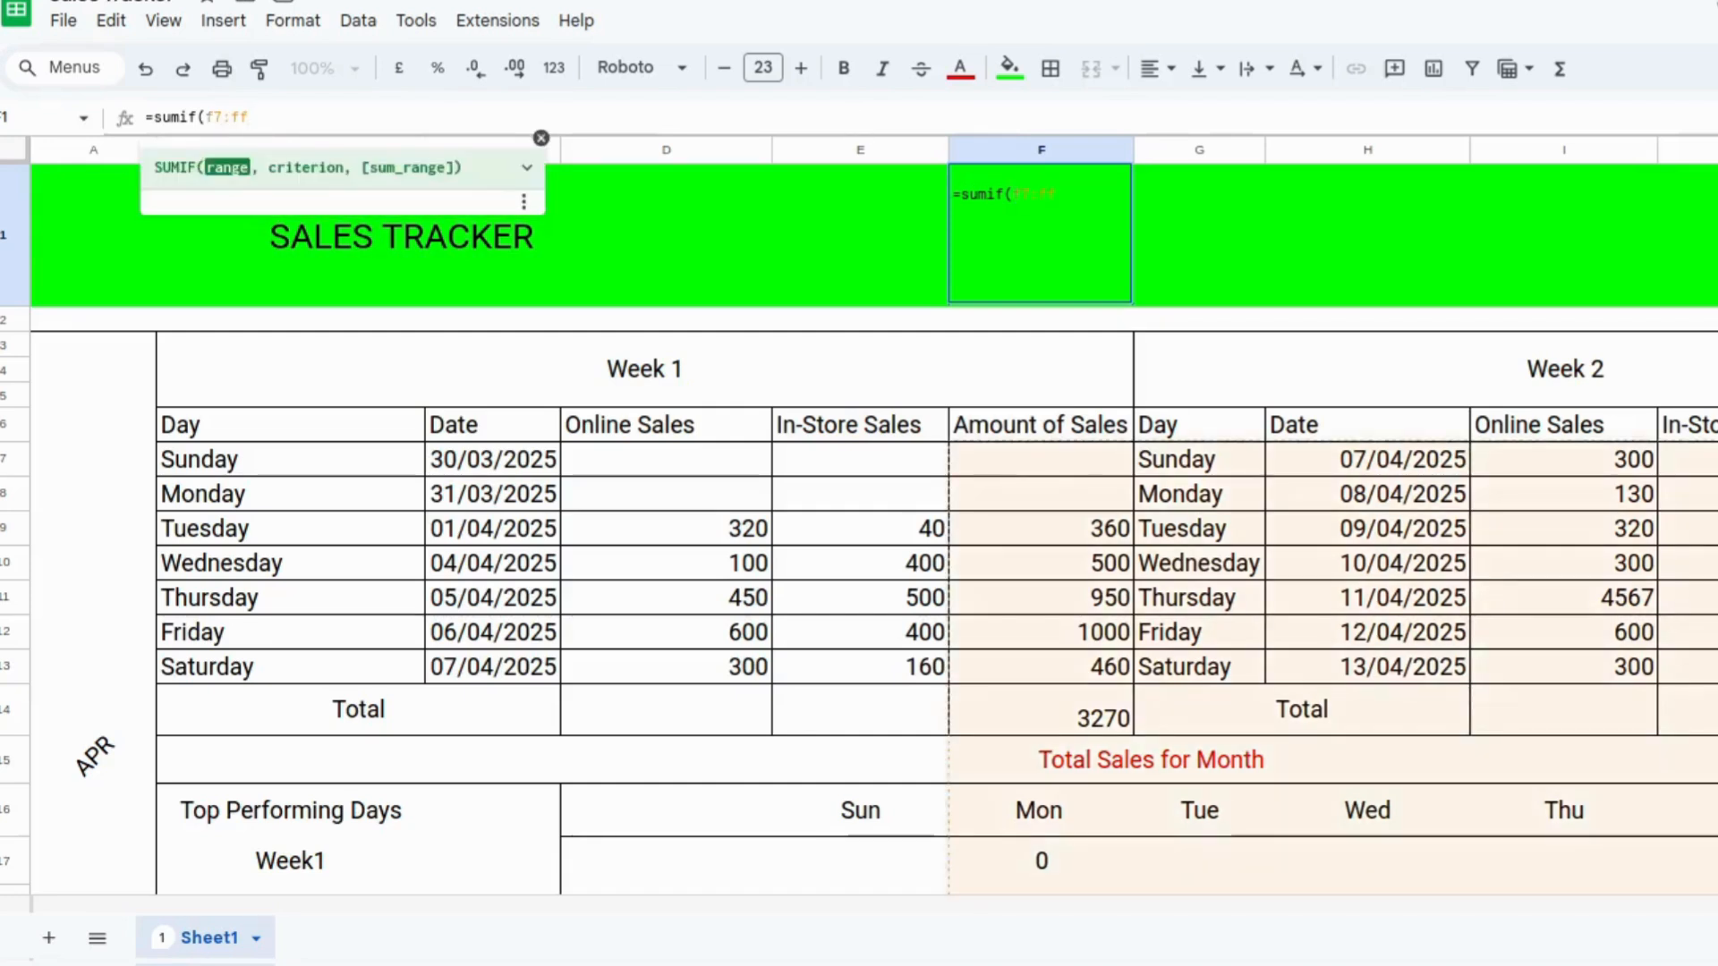
text(13)
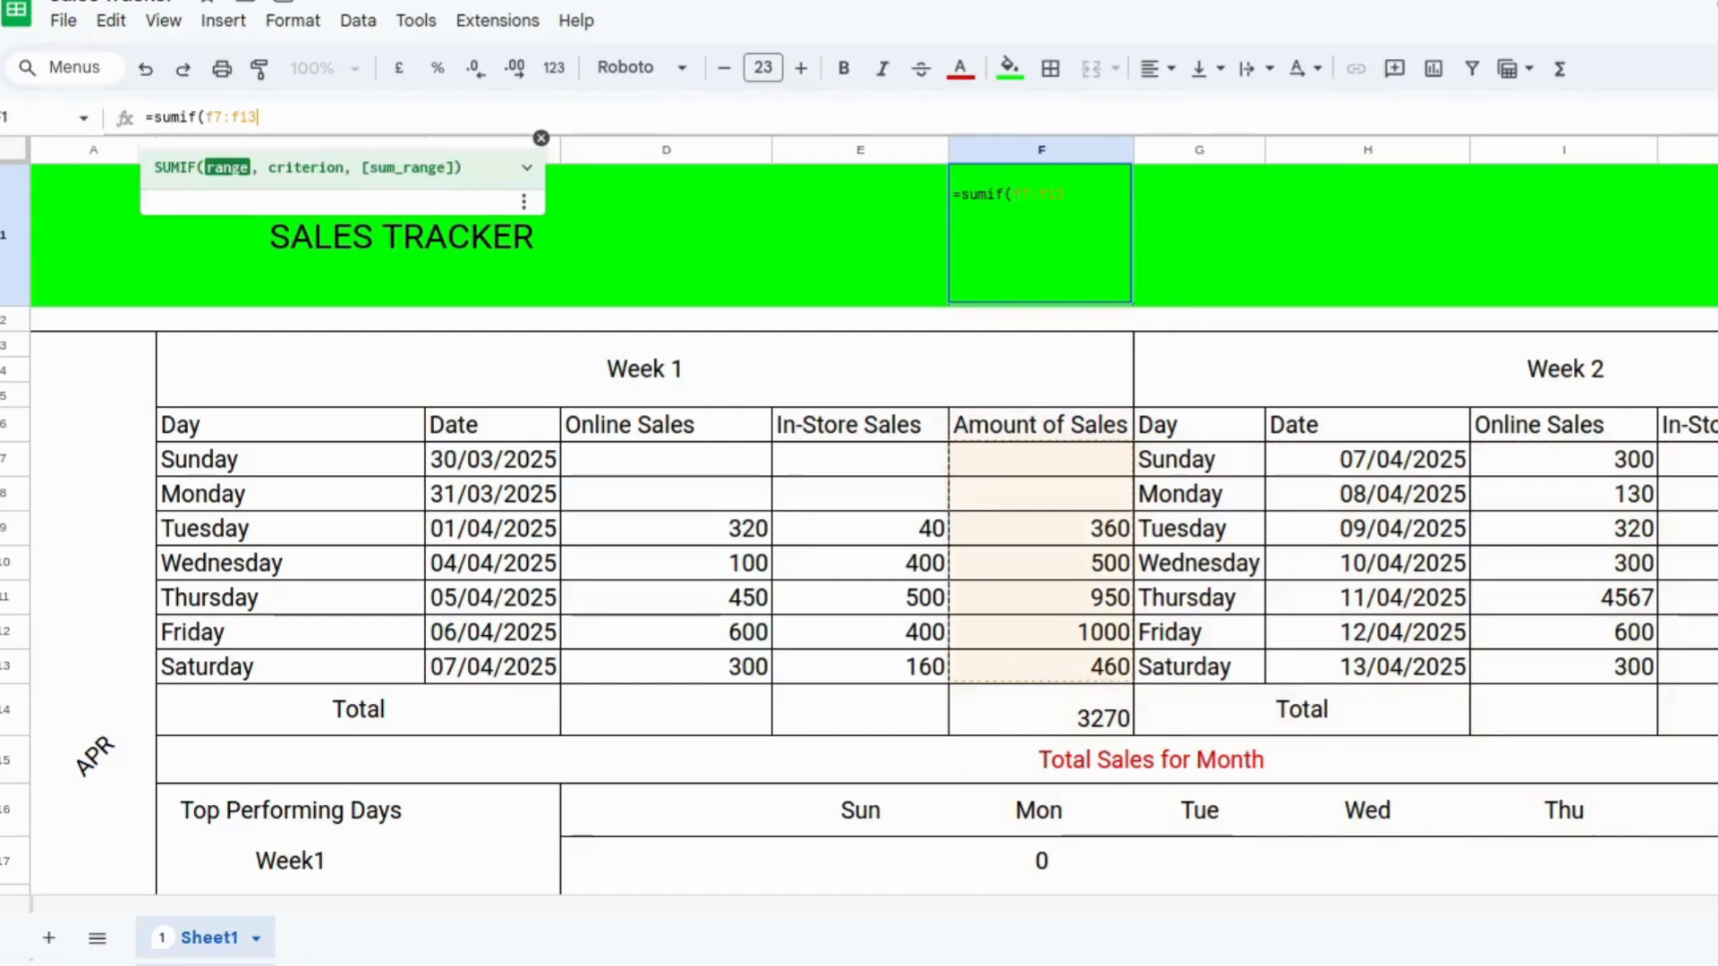
text(, )
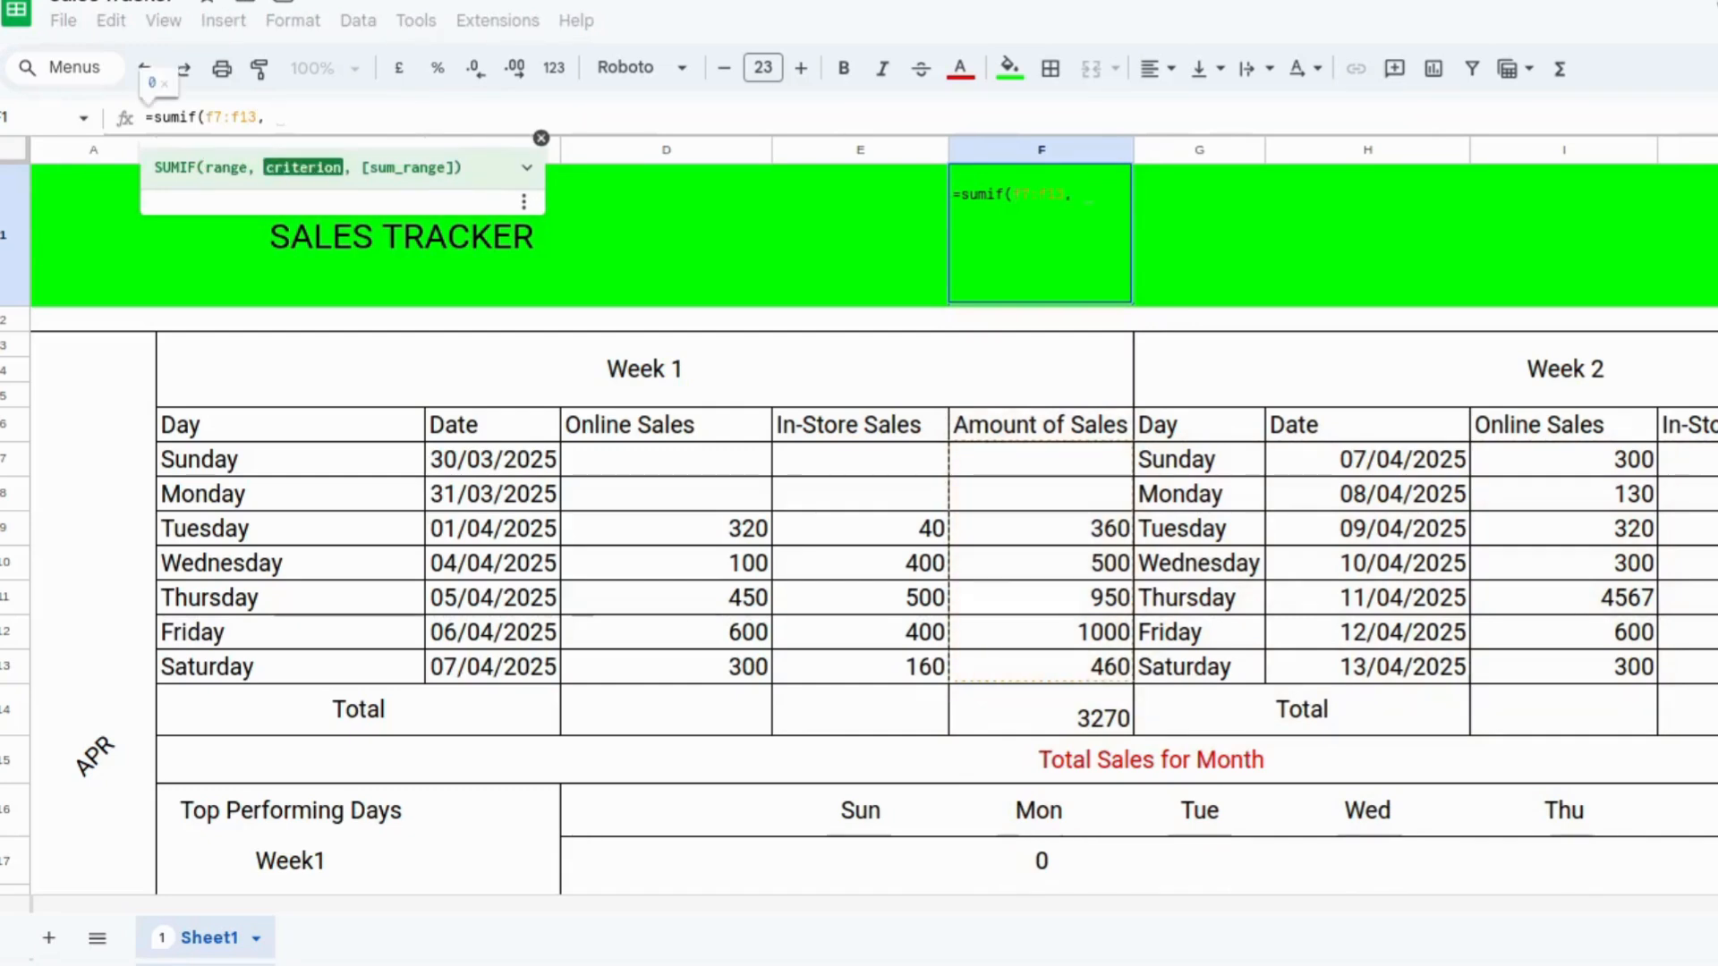
text("<>)
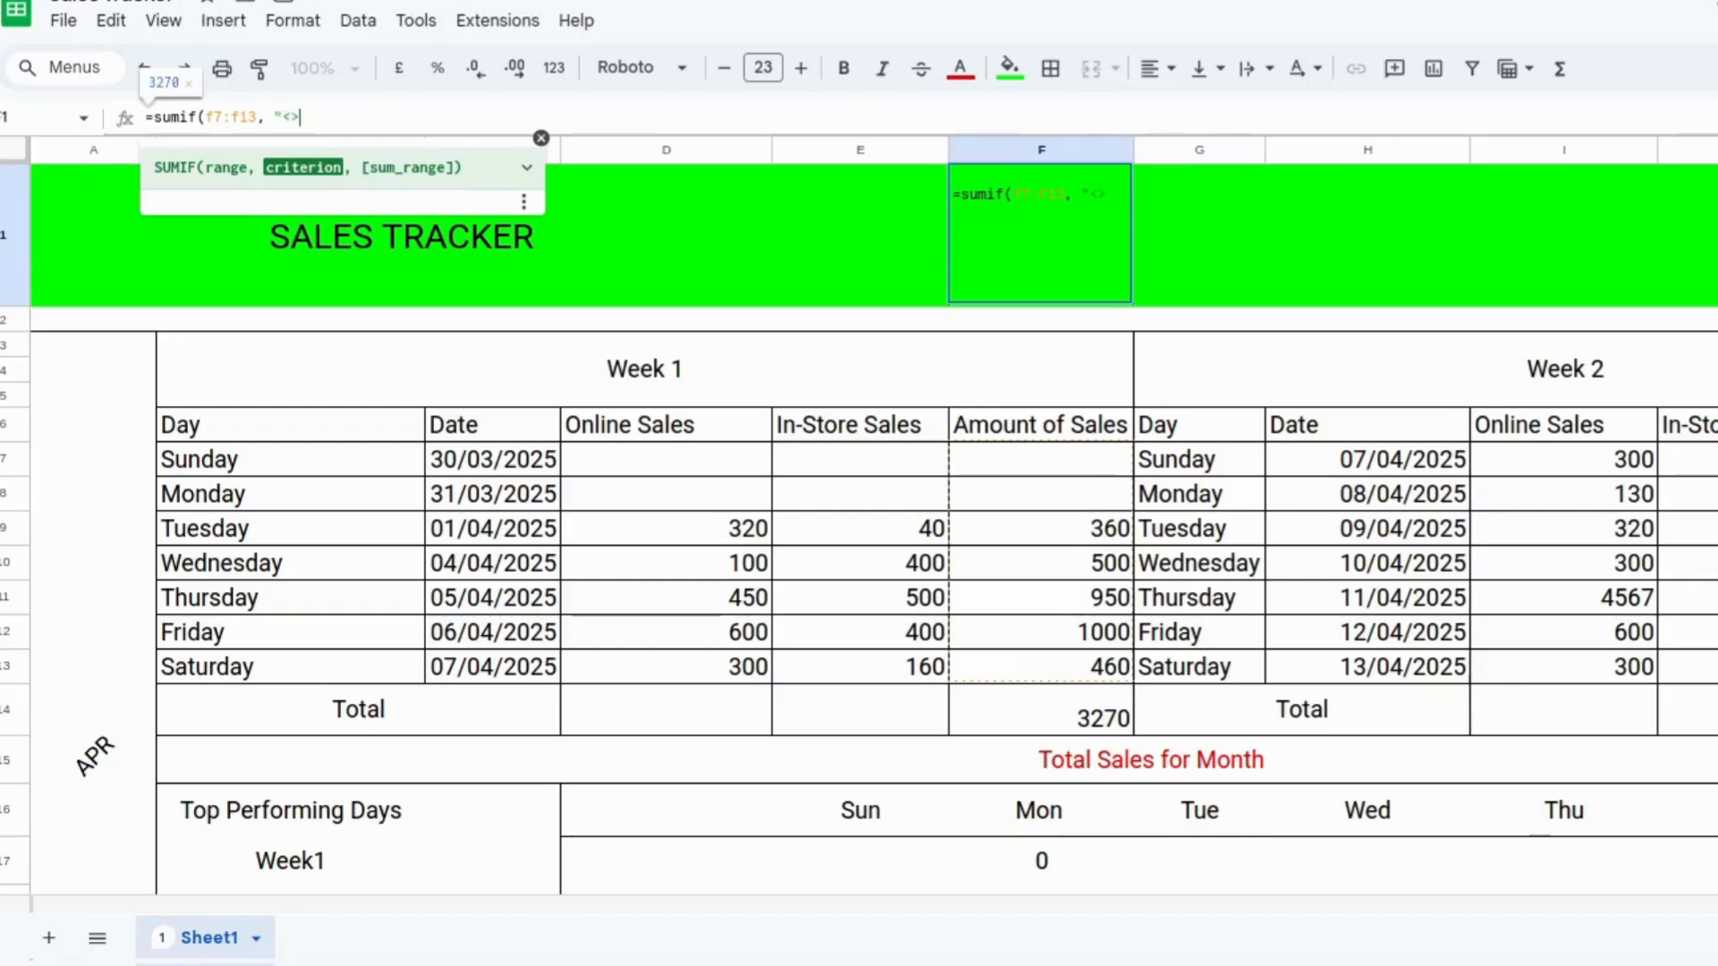
text("))
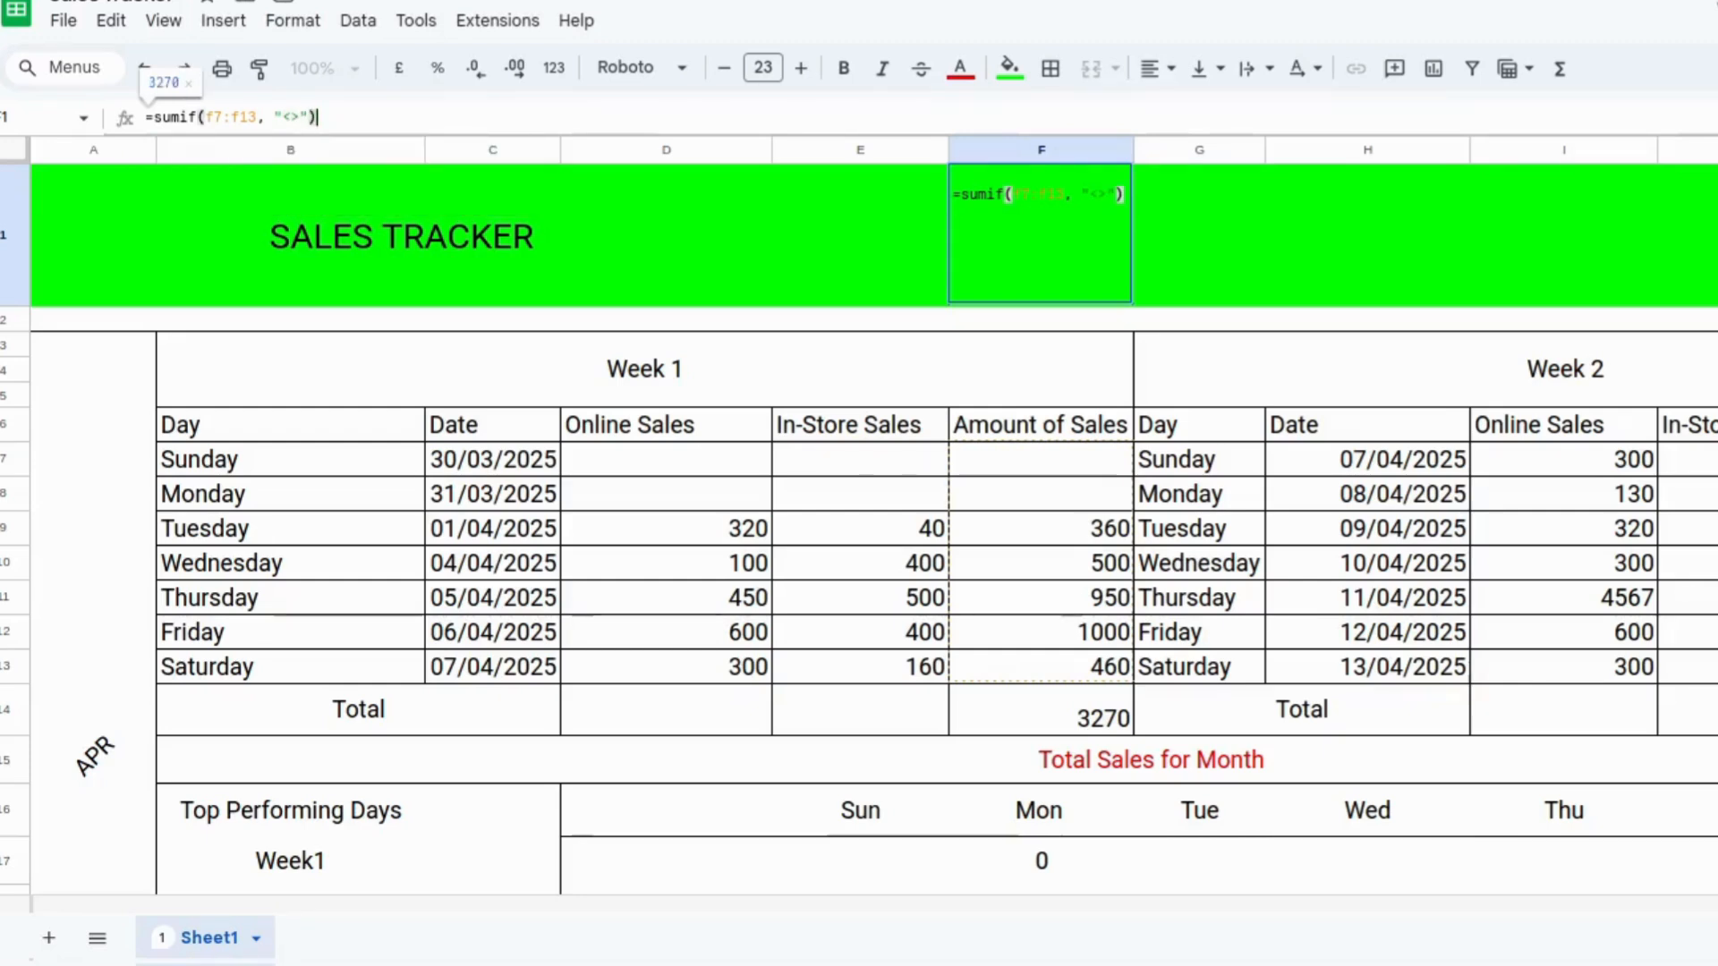
key(Return)
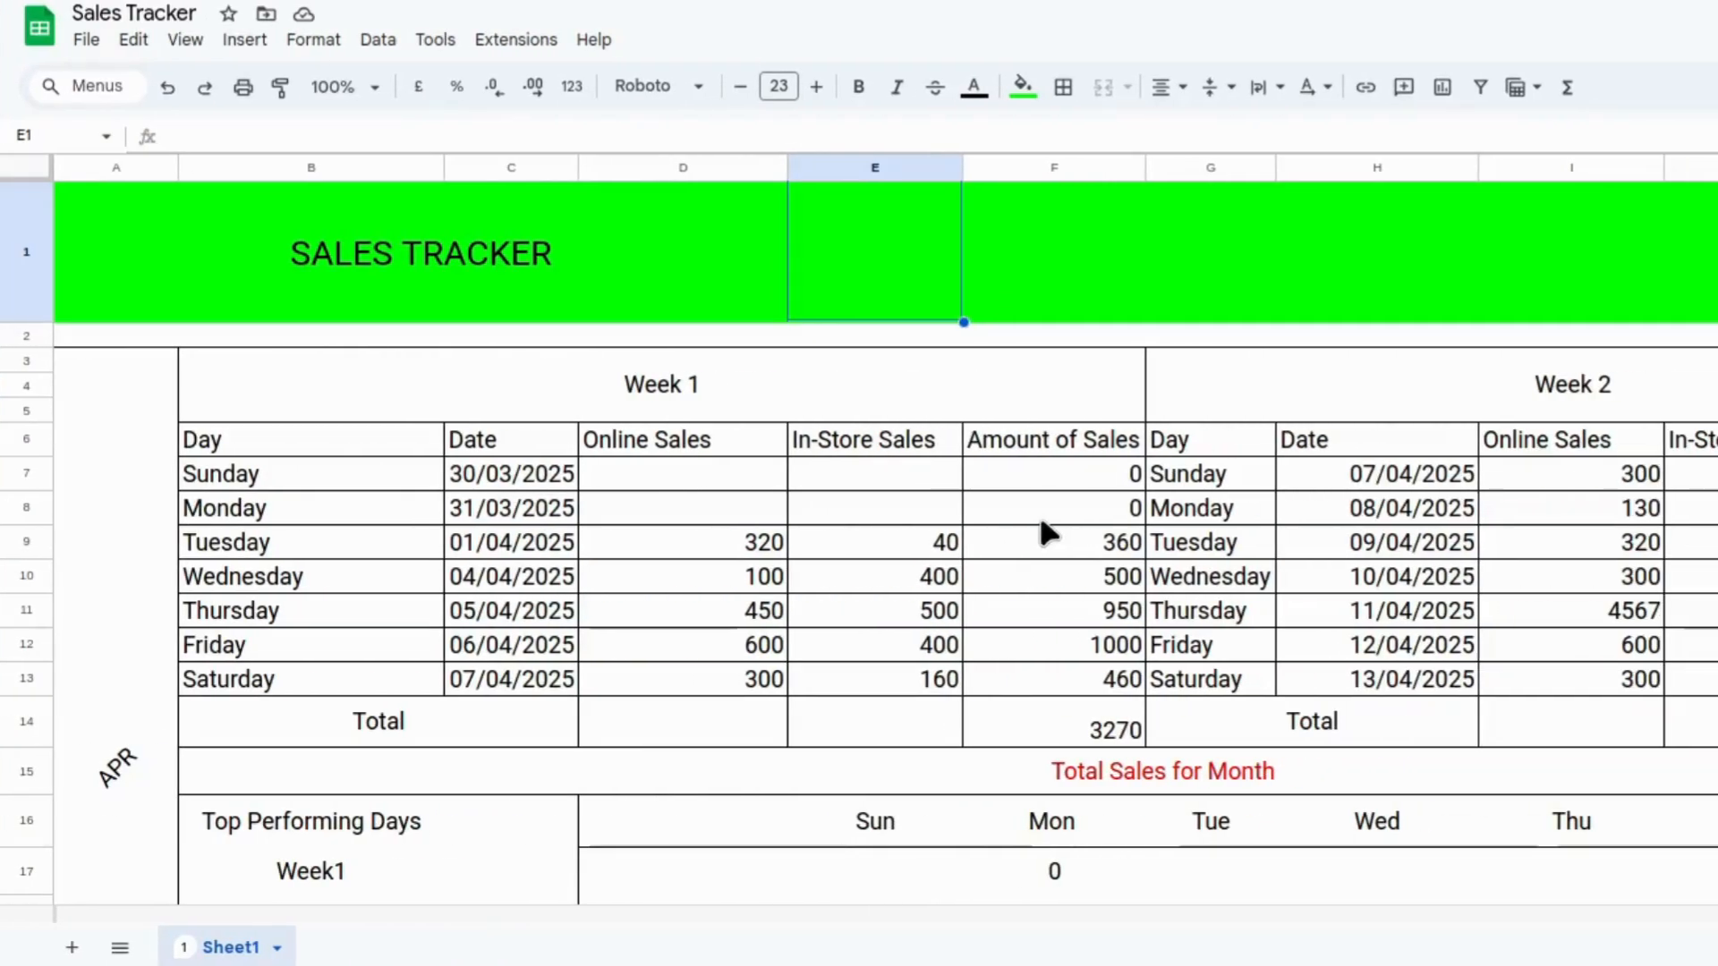
Start a formula in cell E1 with =sum(filter(f7:f13, MOD( to sum alternate rows of Amount of Sales.
click(612, 140)
text(=sum)
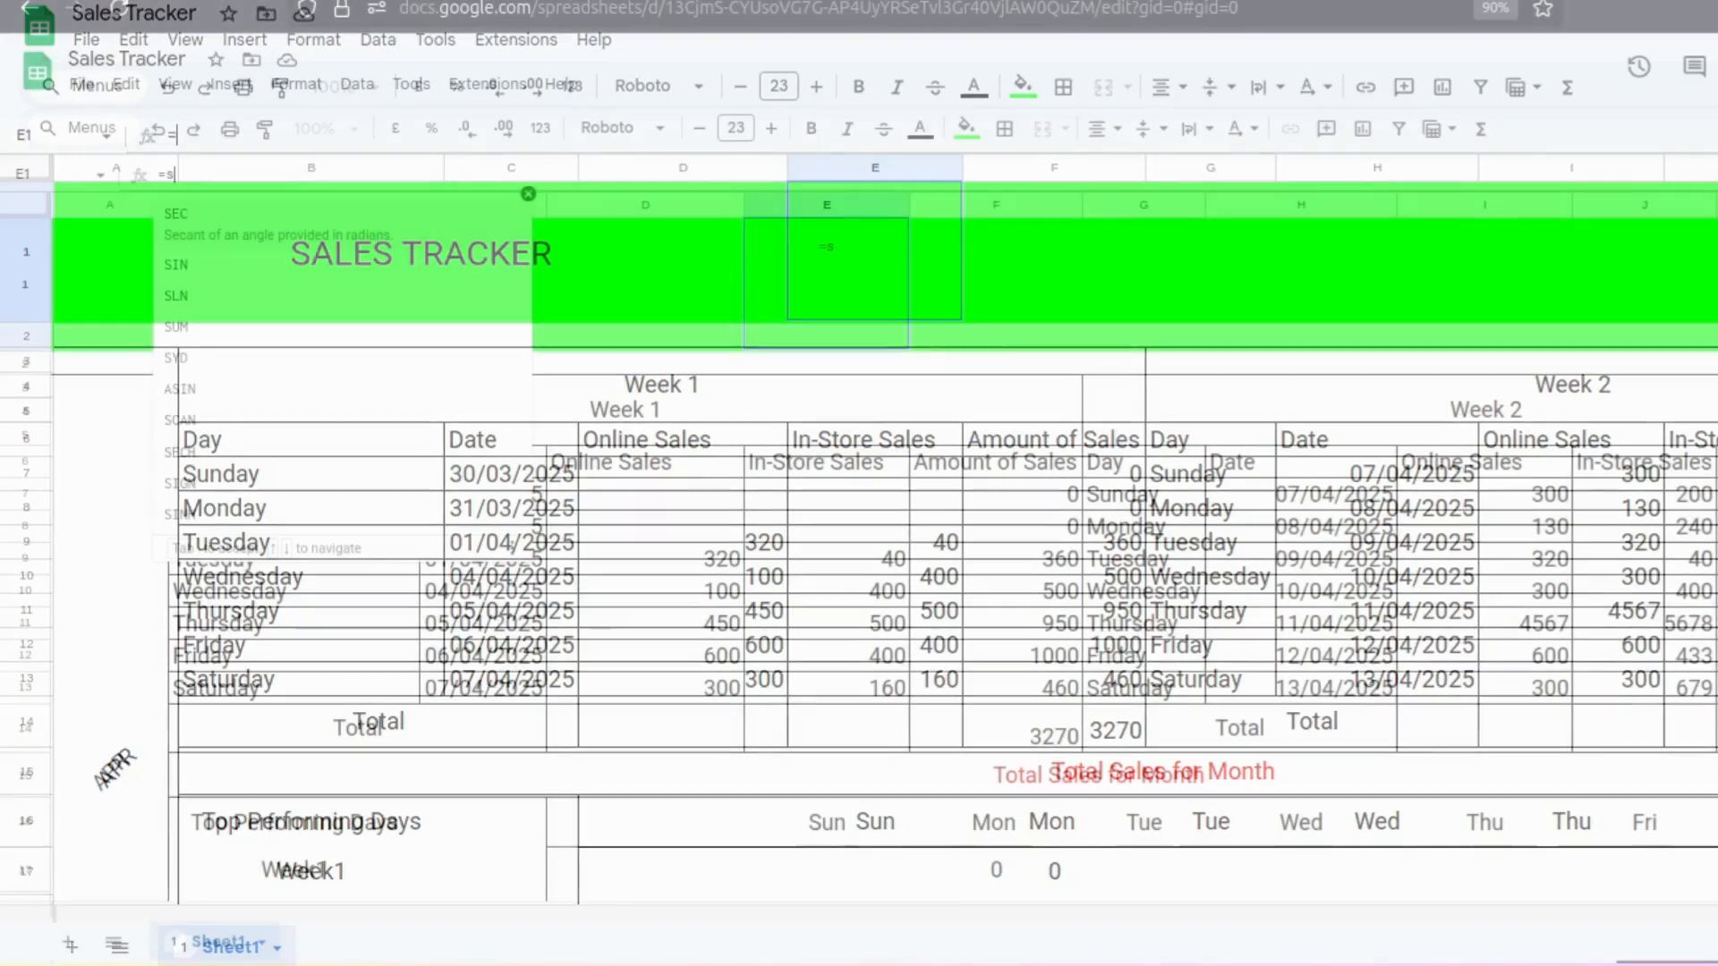
text(()
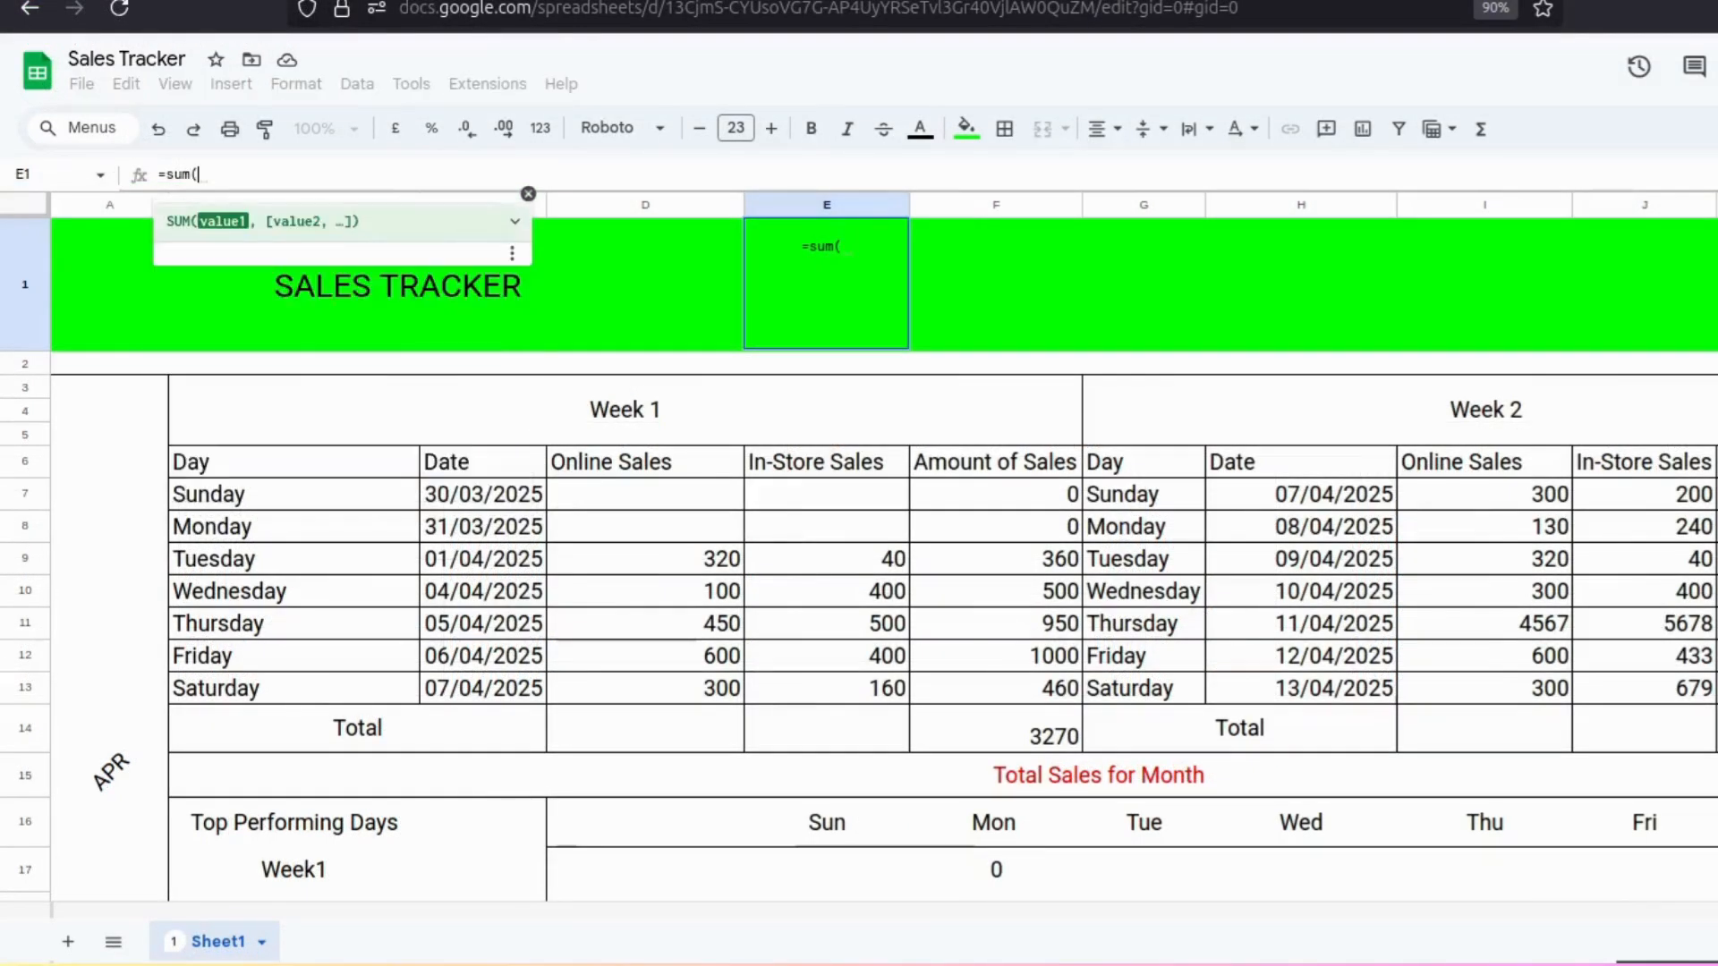
text(filter)
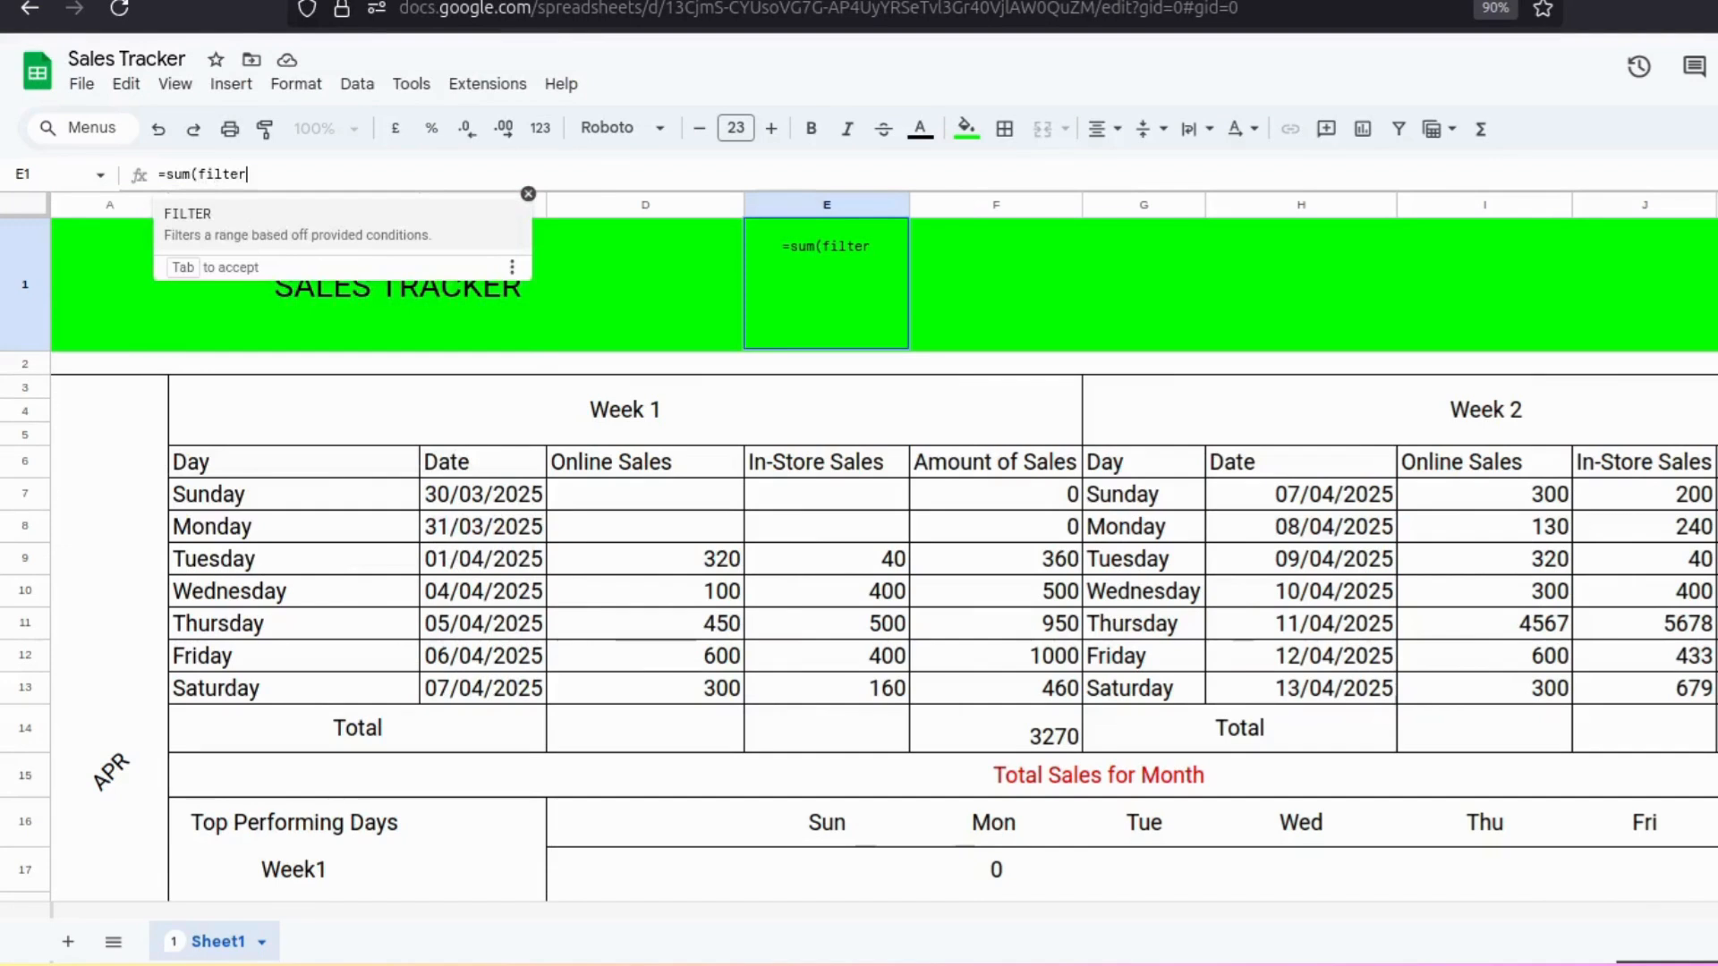
text(()
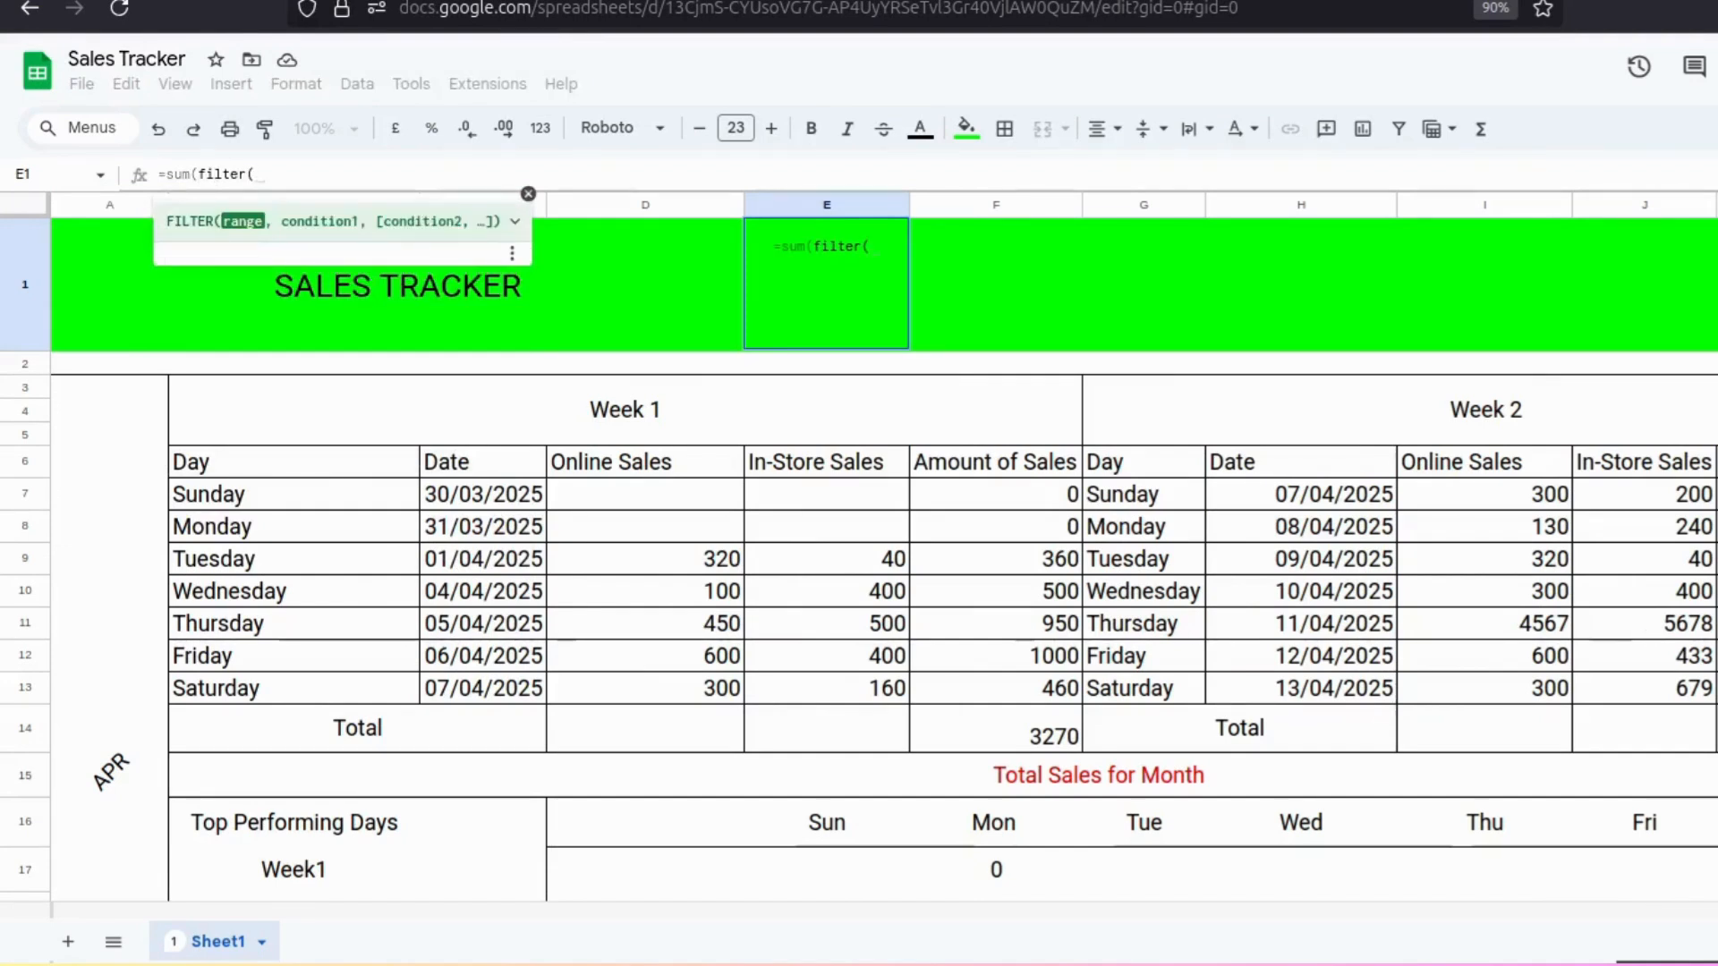
text(7)
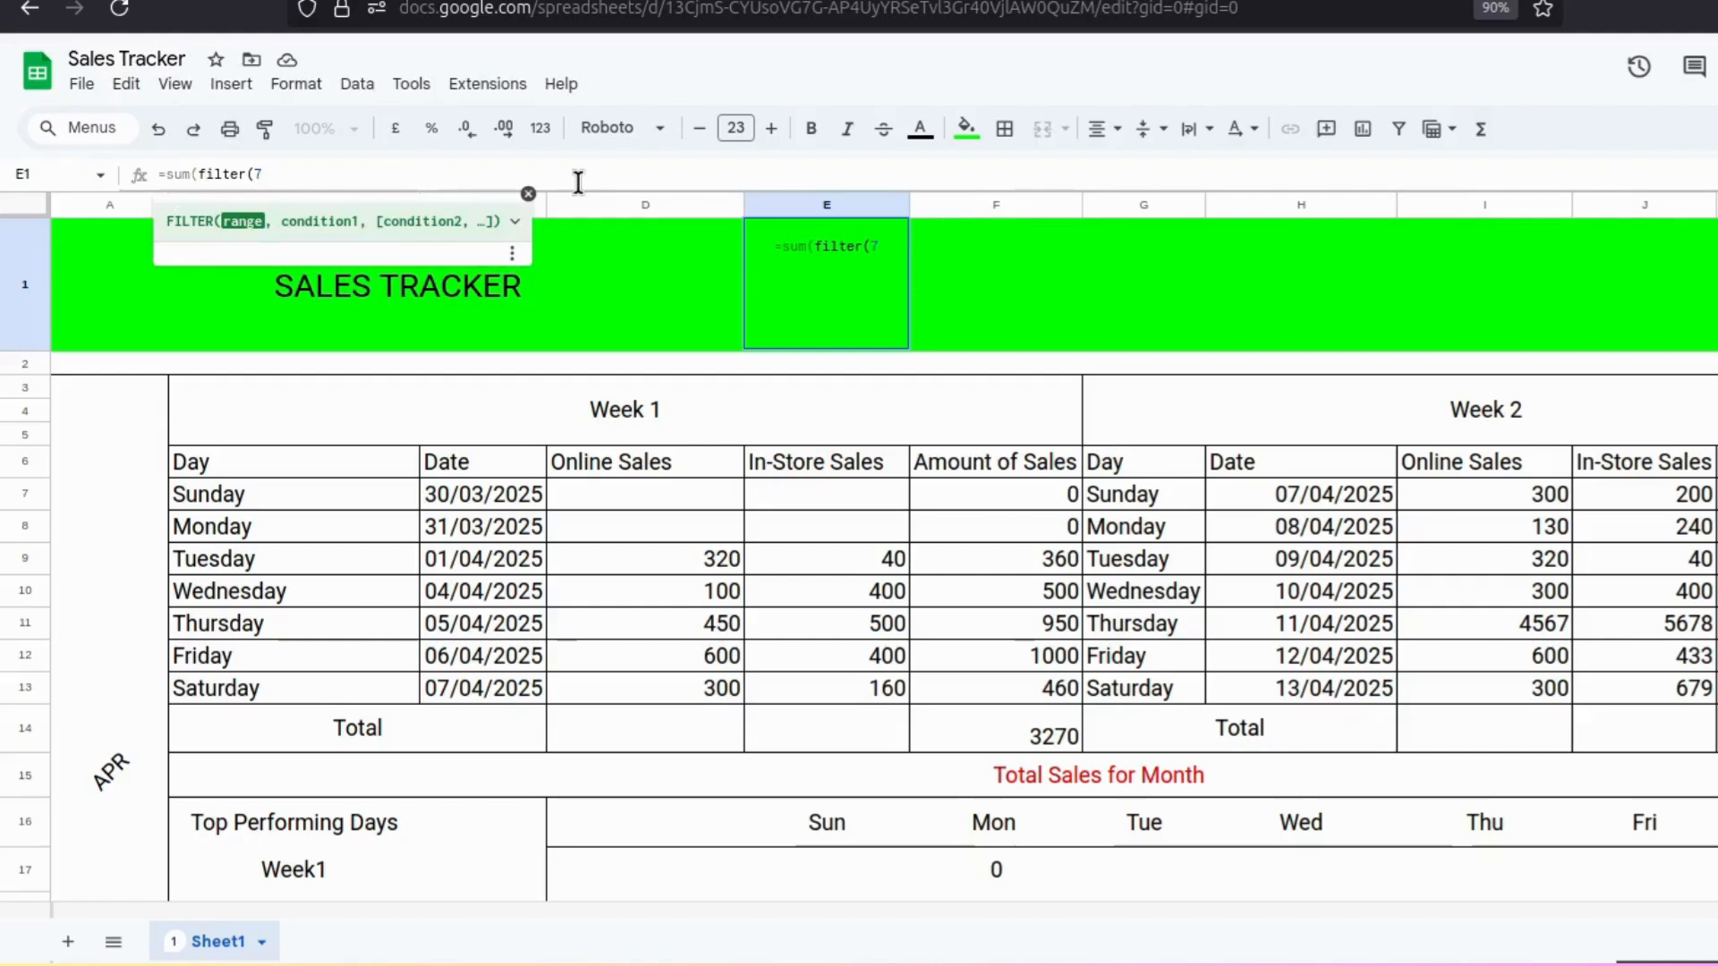
key(BackSpace)
text(f7)
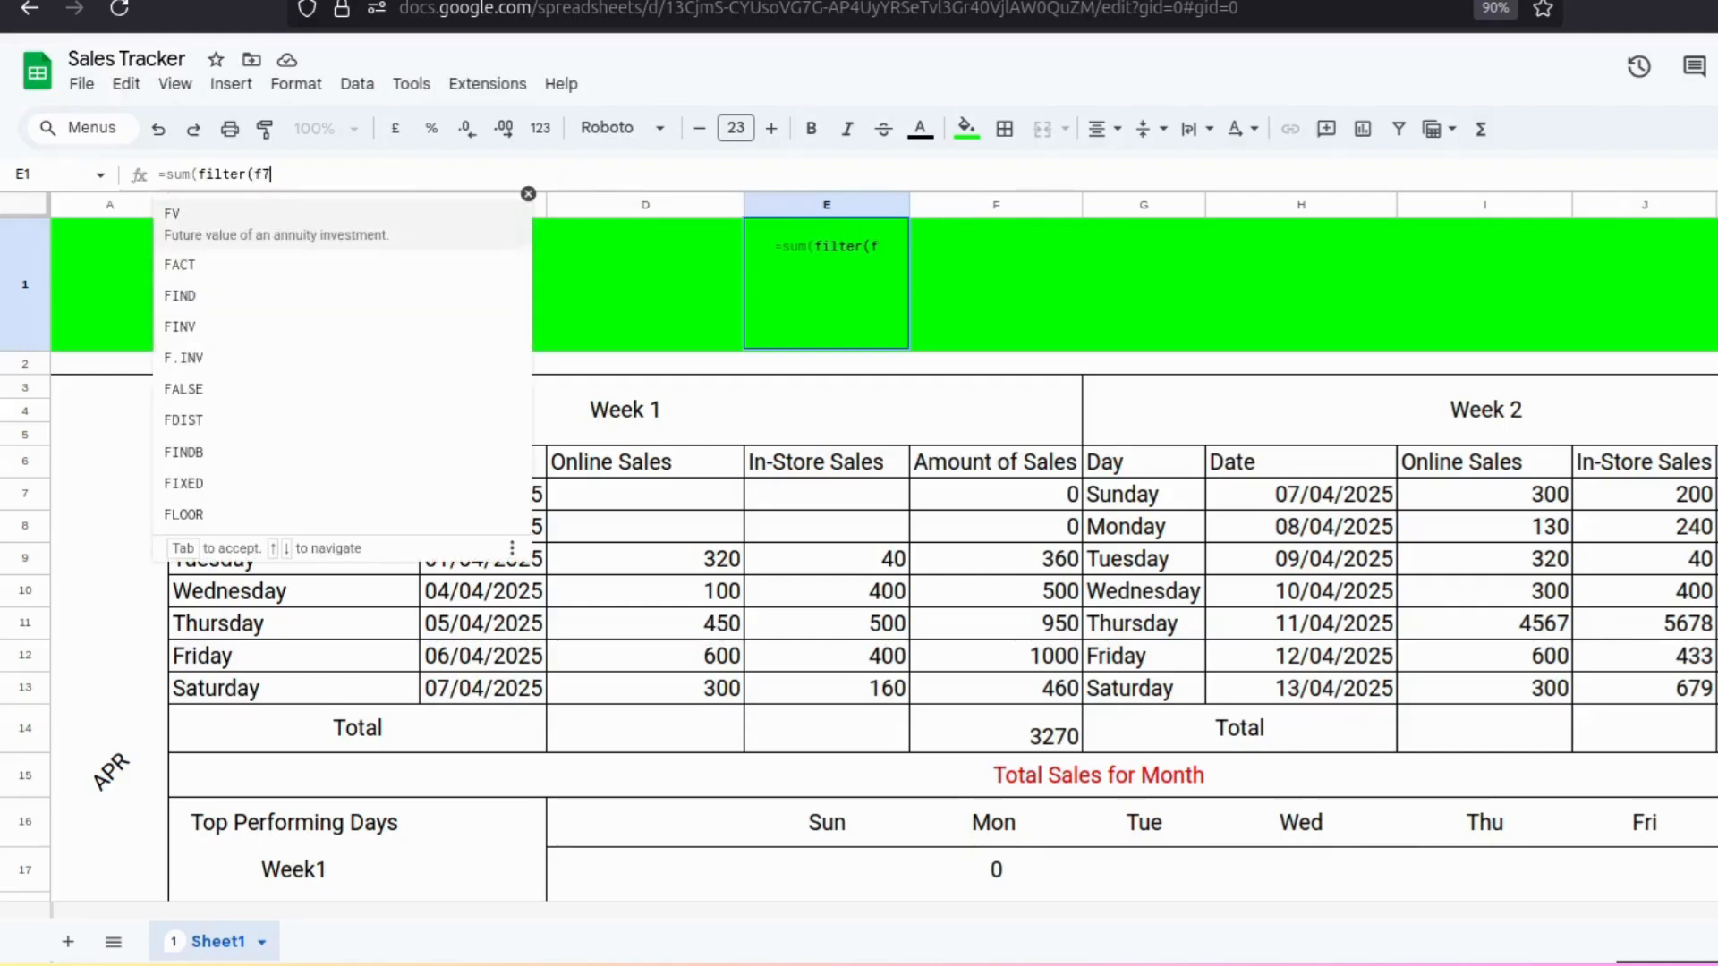
text(:)
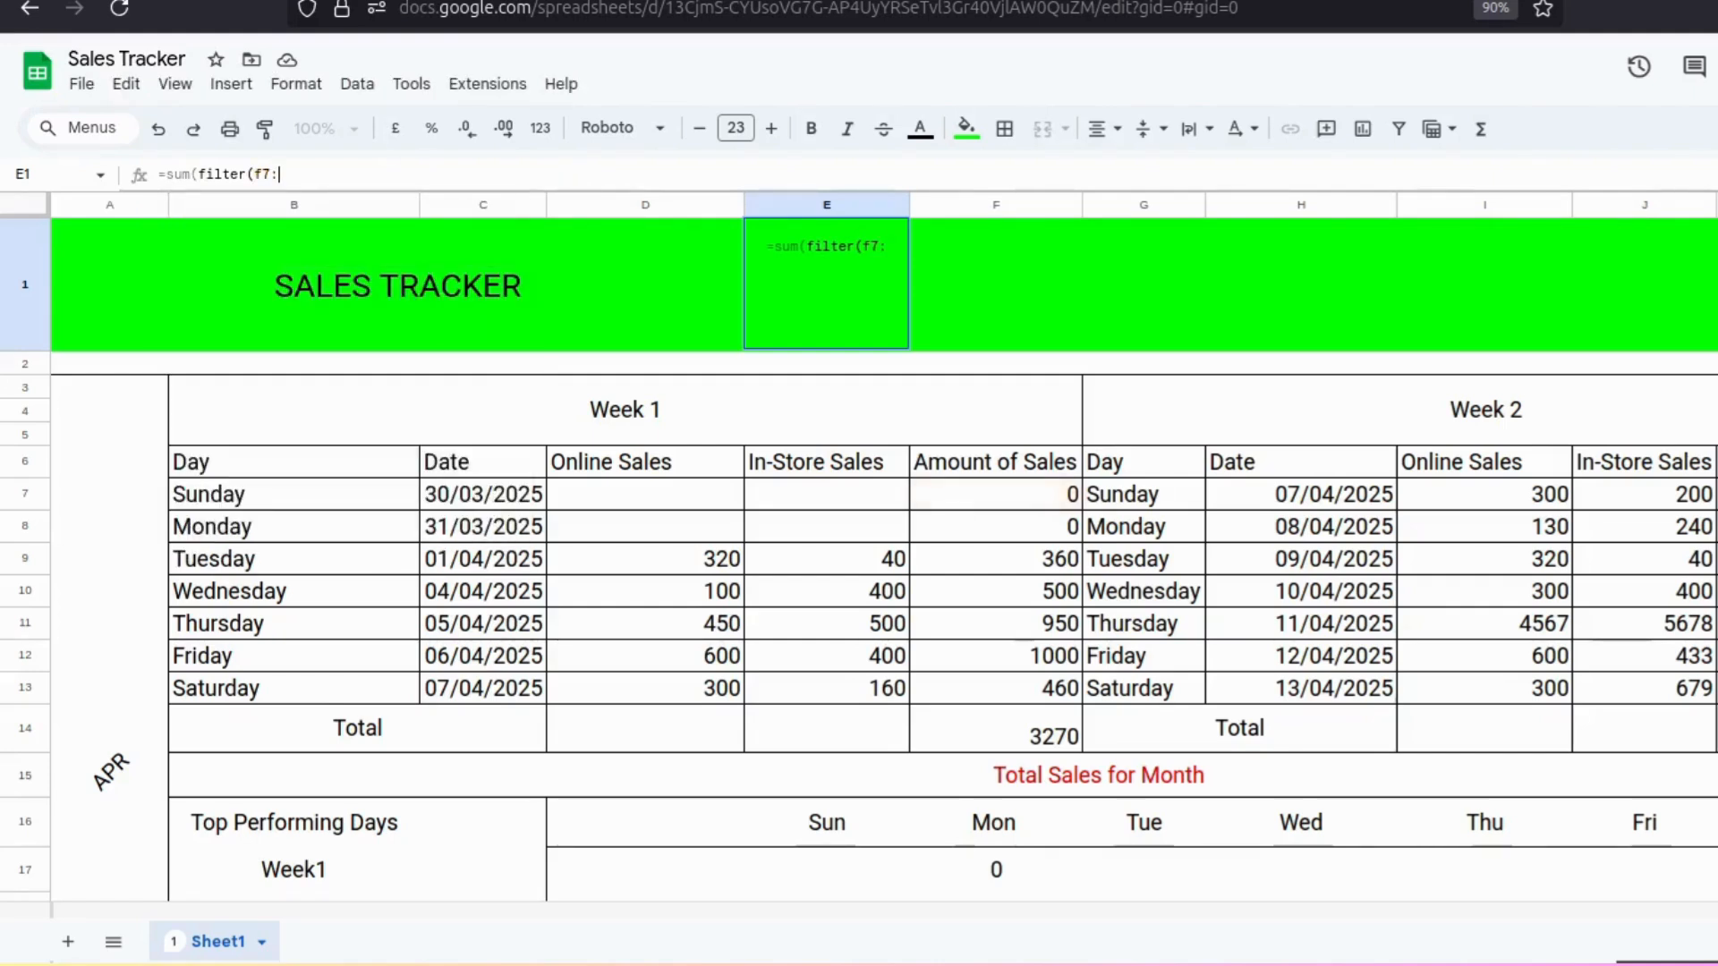
text(f1)
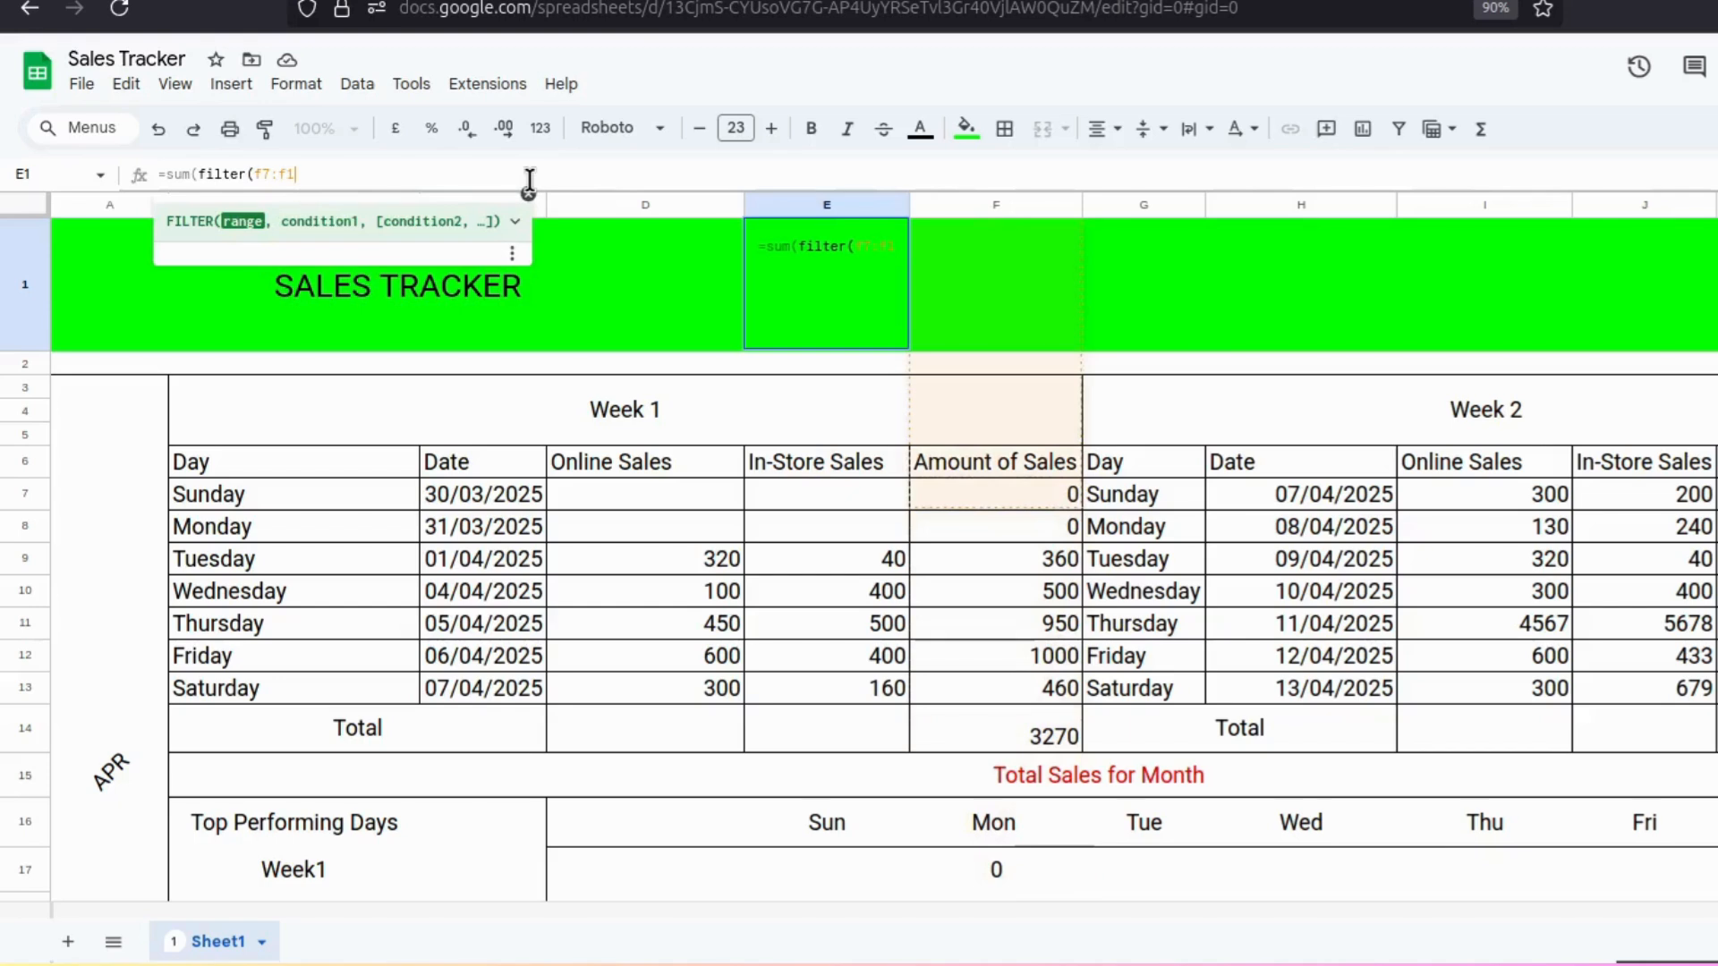
text(3)
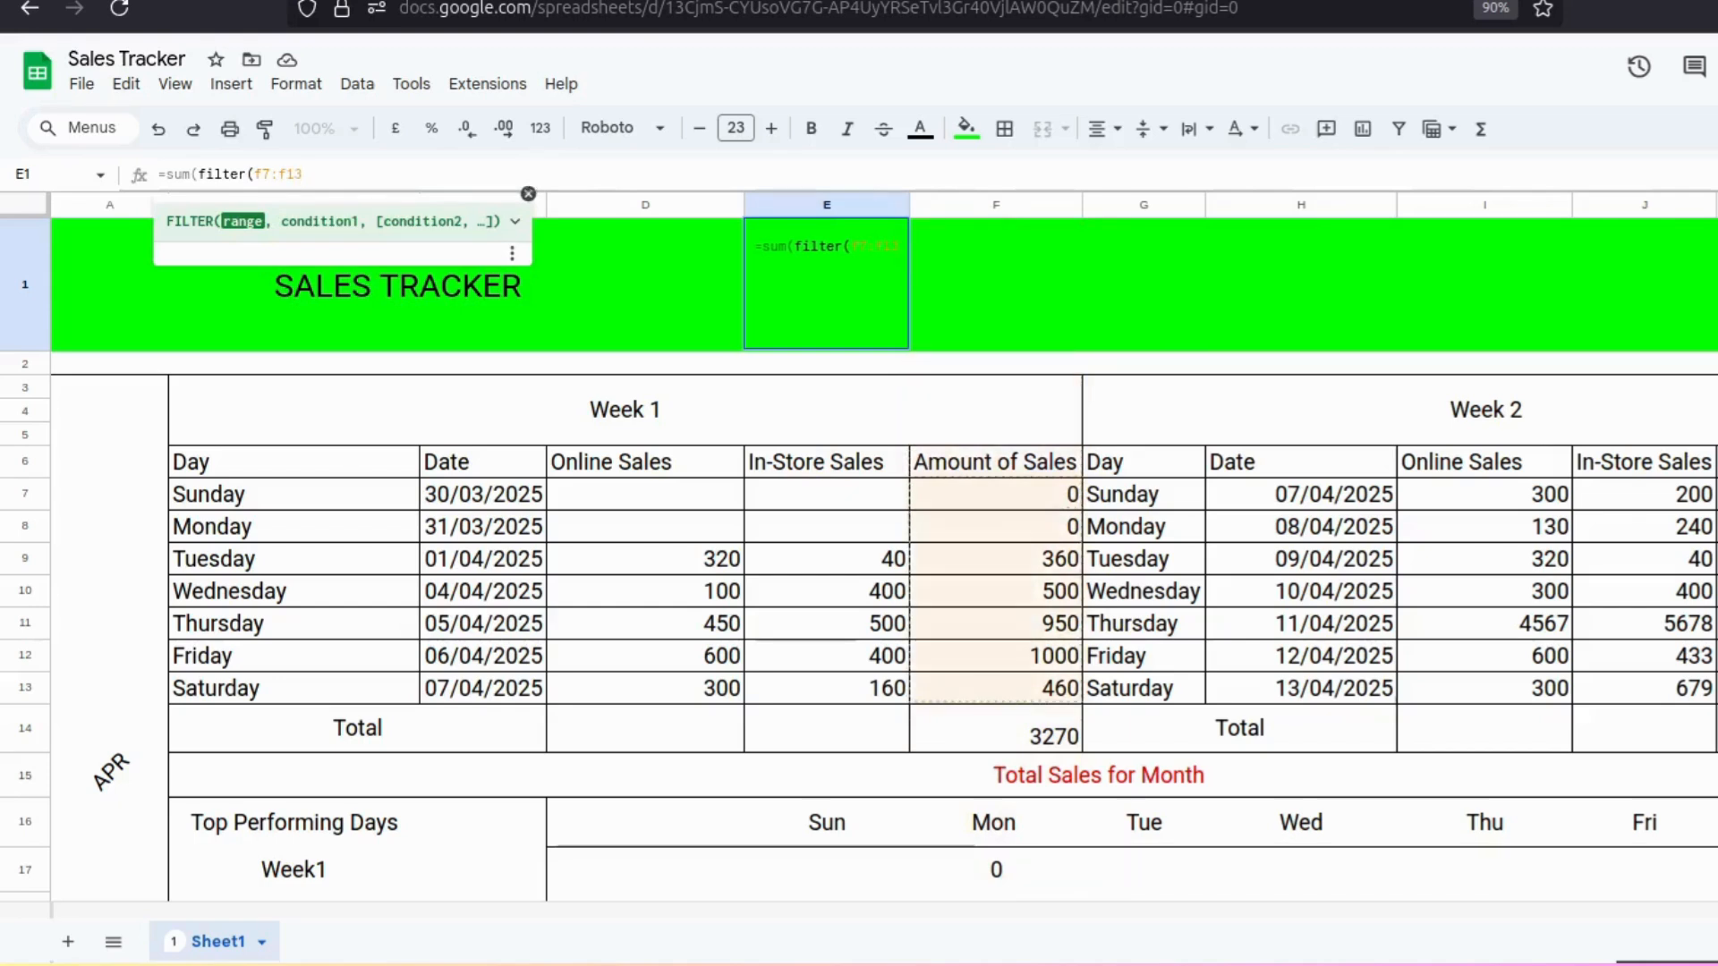
text(, M)
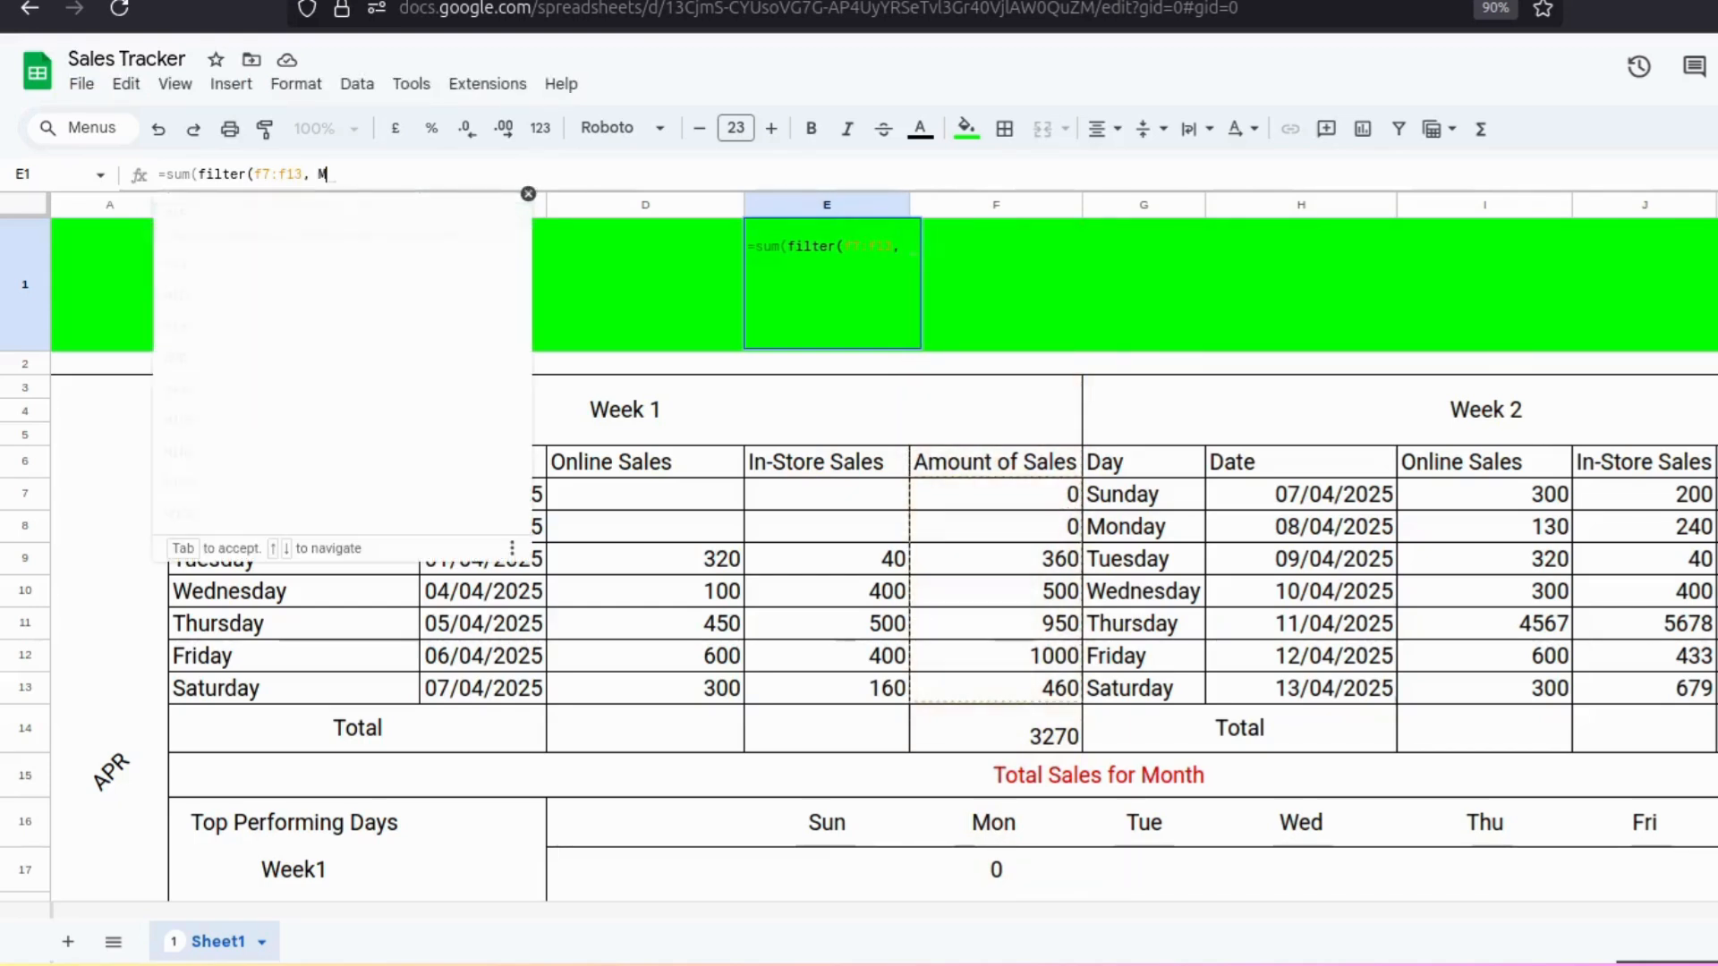
text(OD)
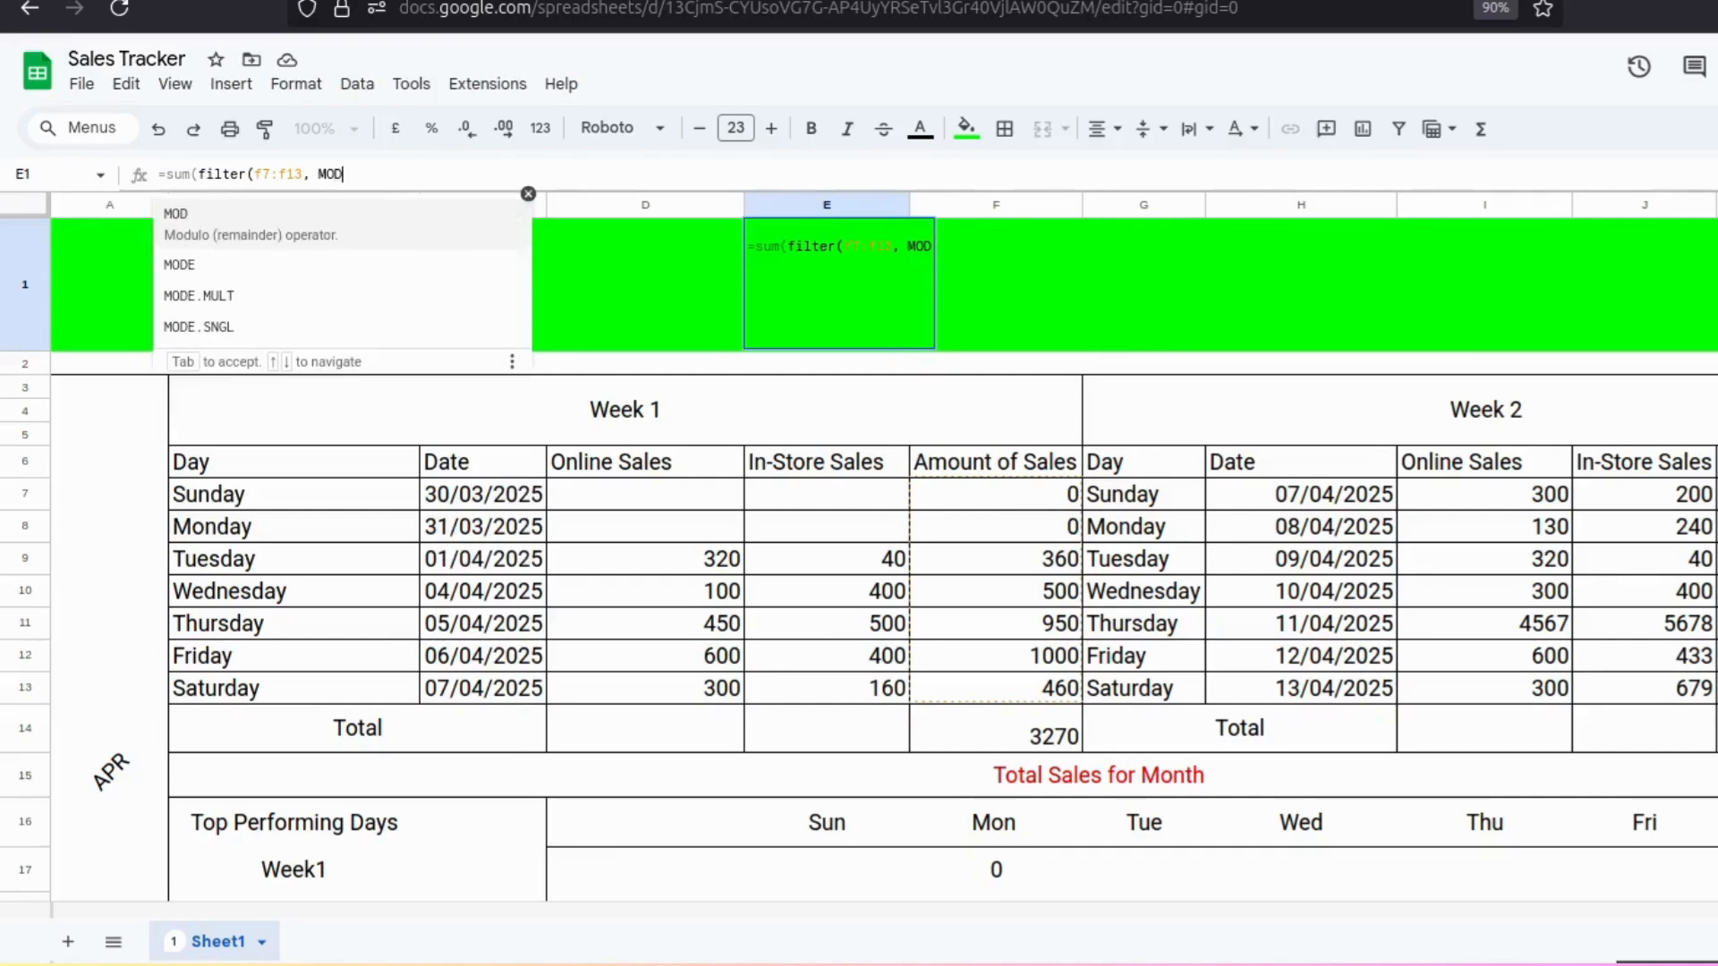
text(()
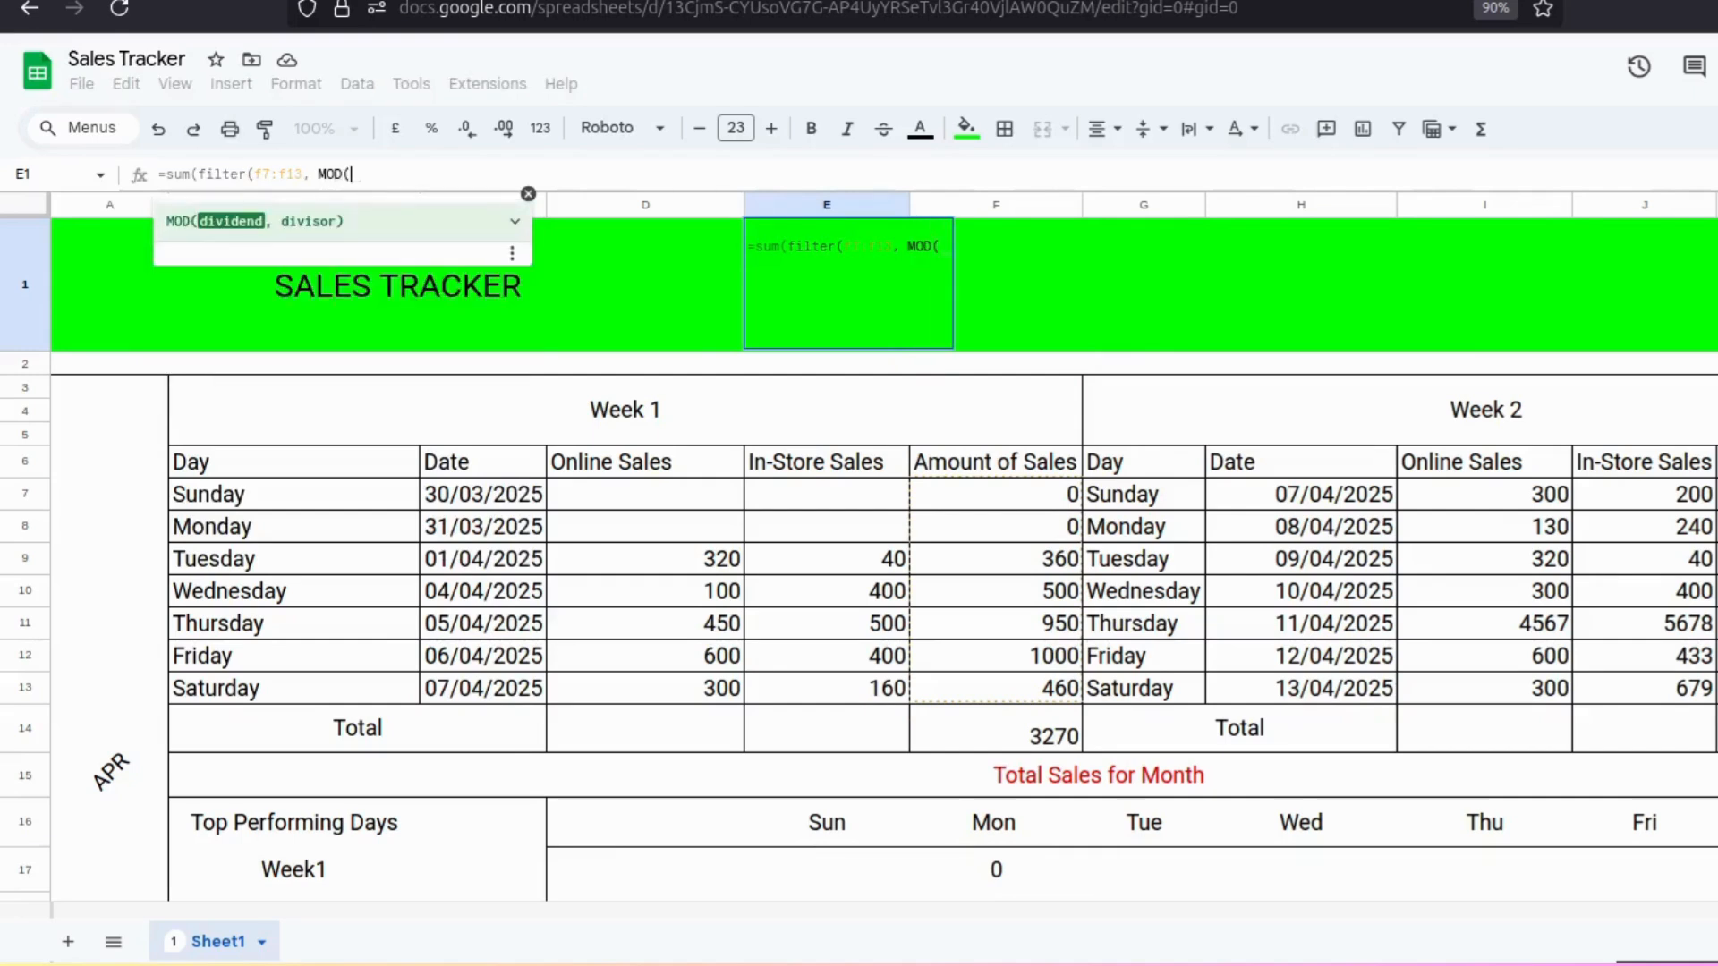
text(ROW)
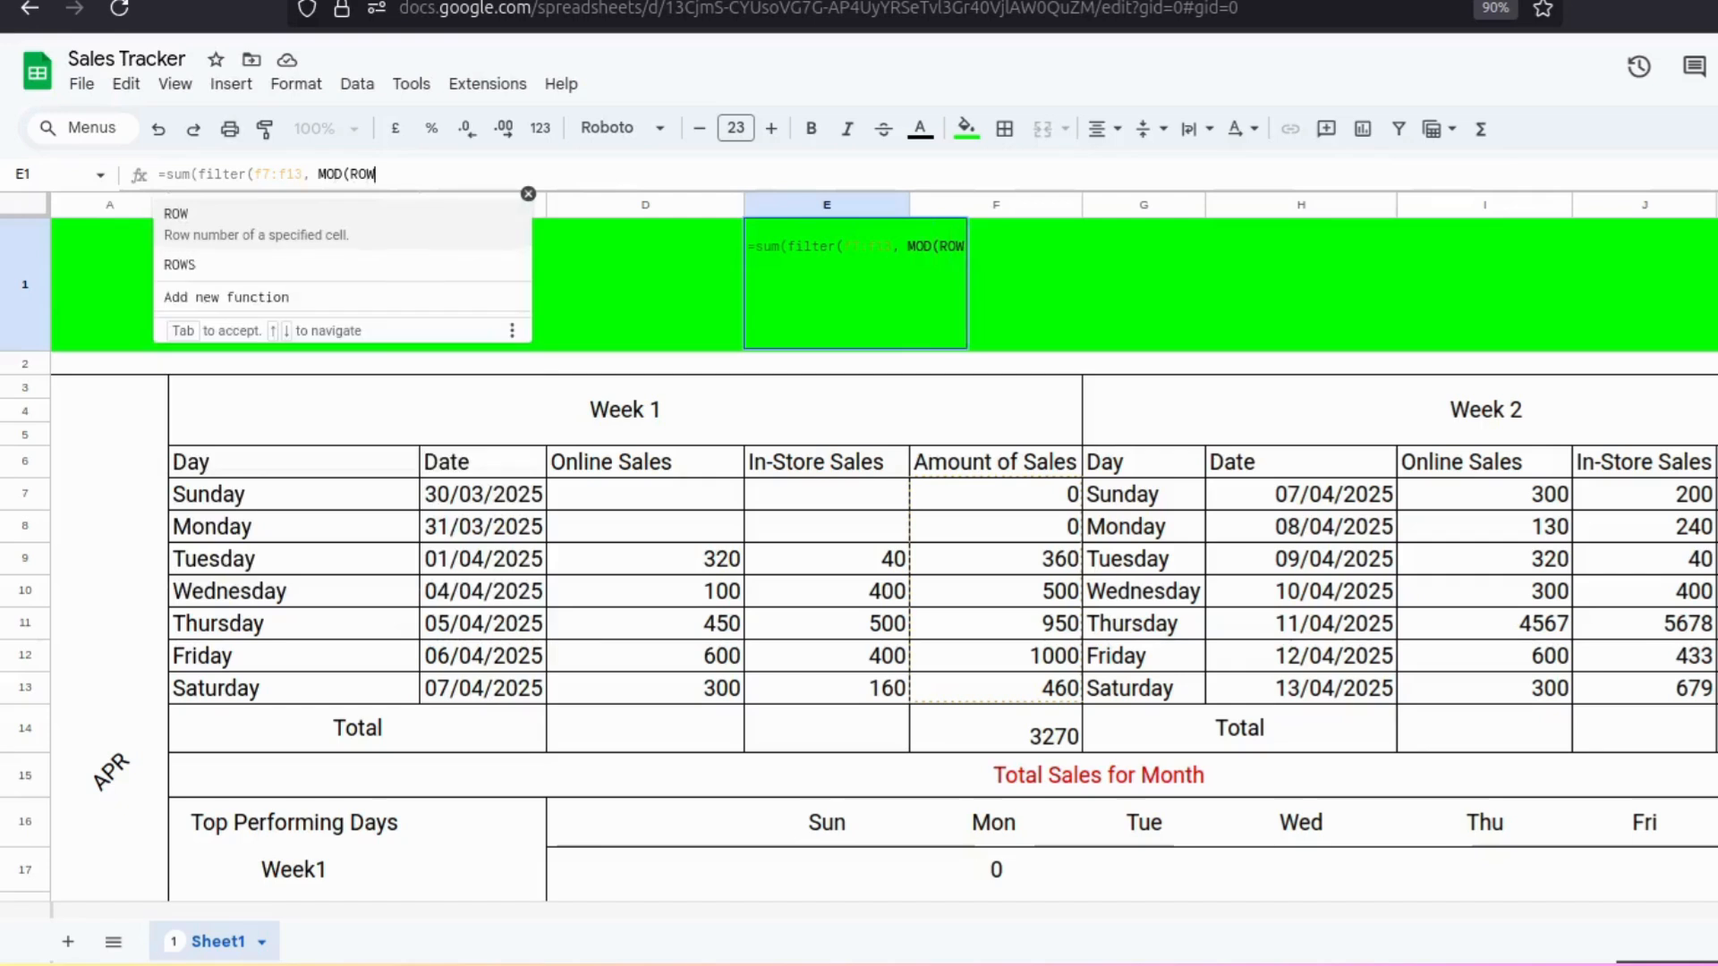
text(()
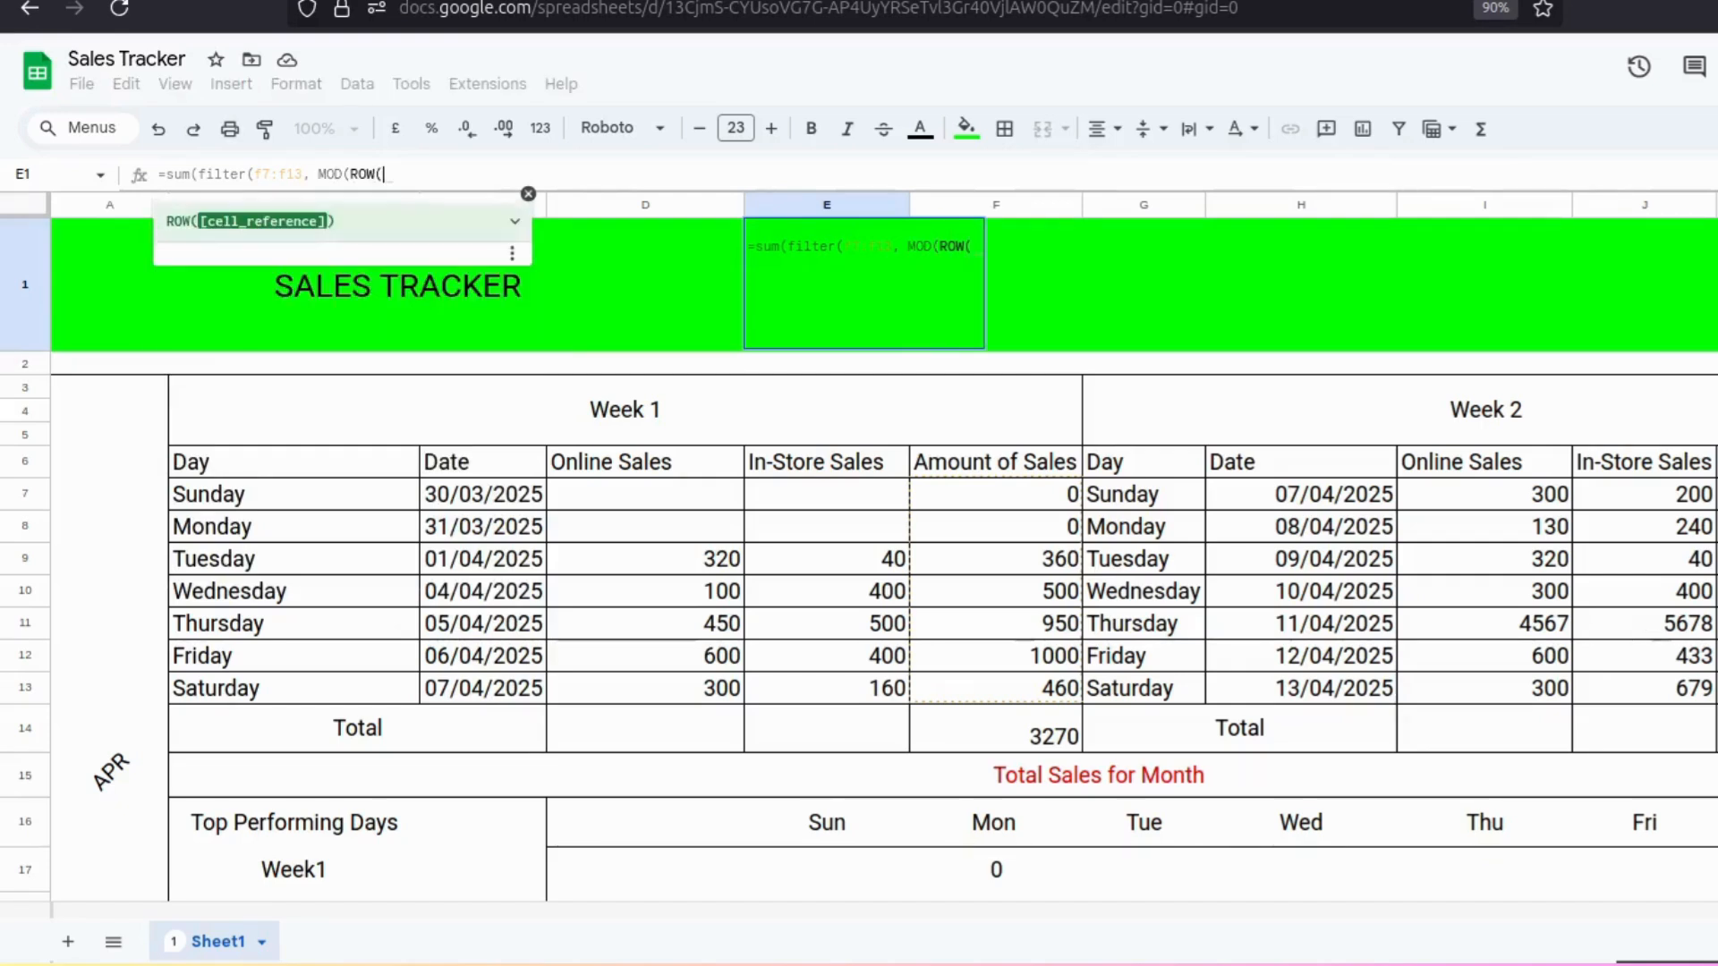
text(F)
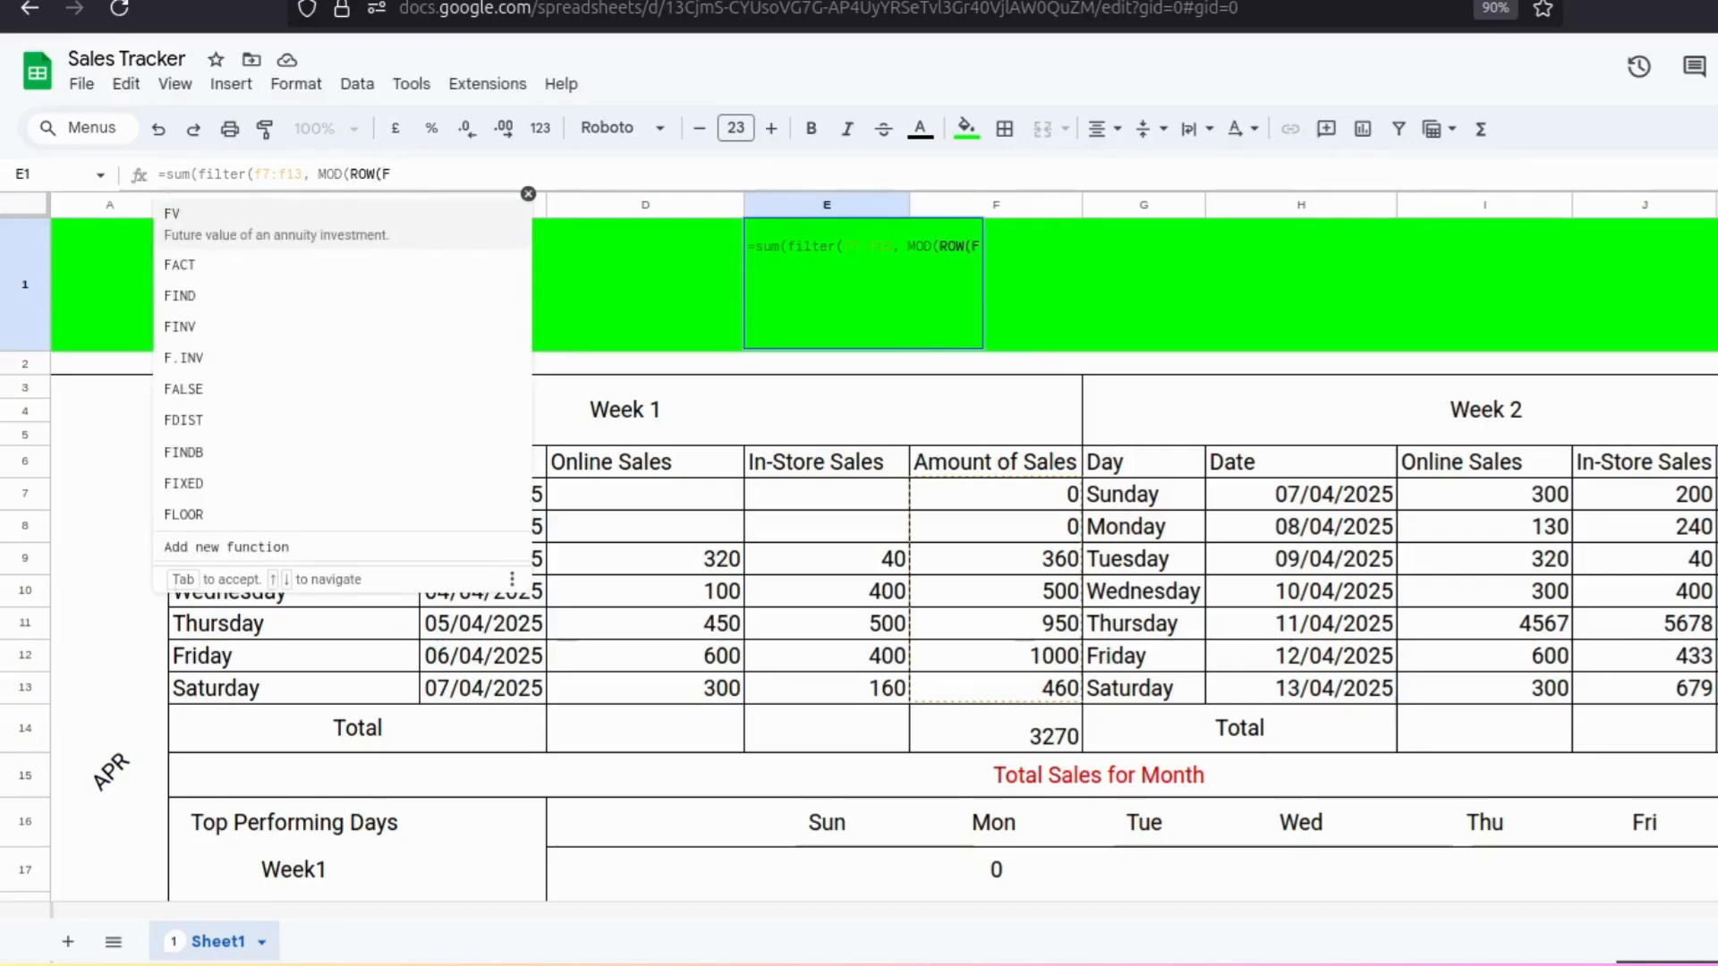
text(7:)
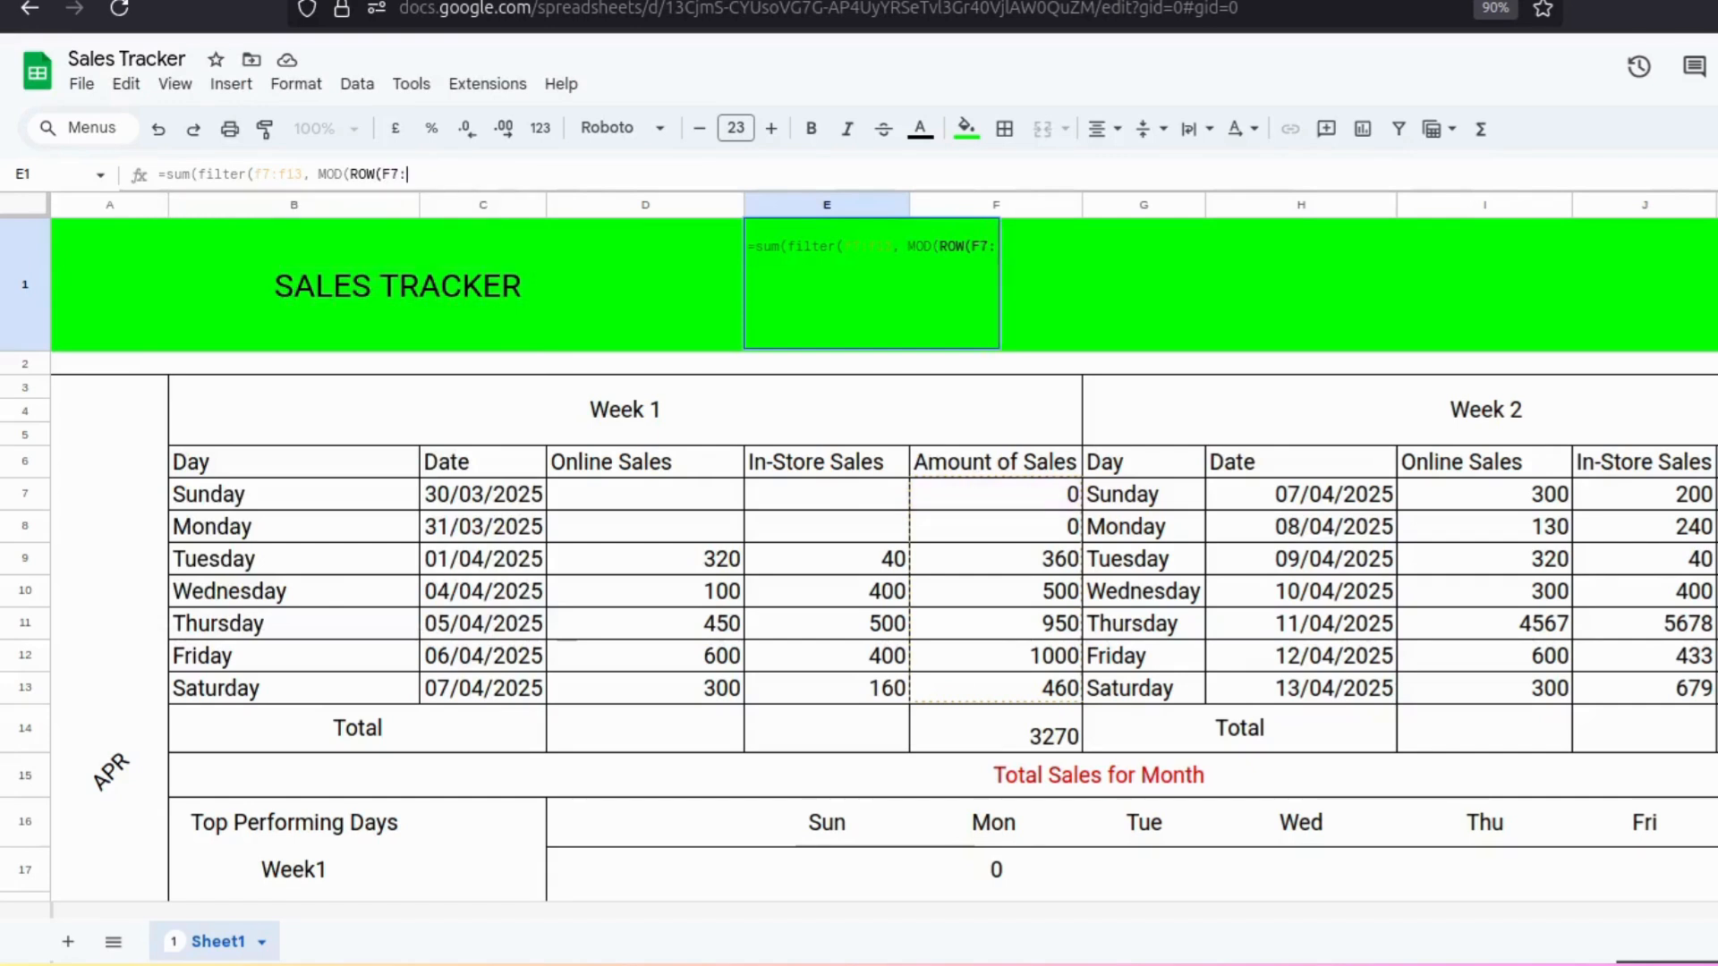
text(F13)
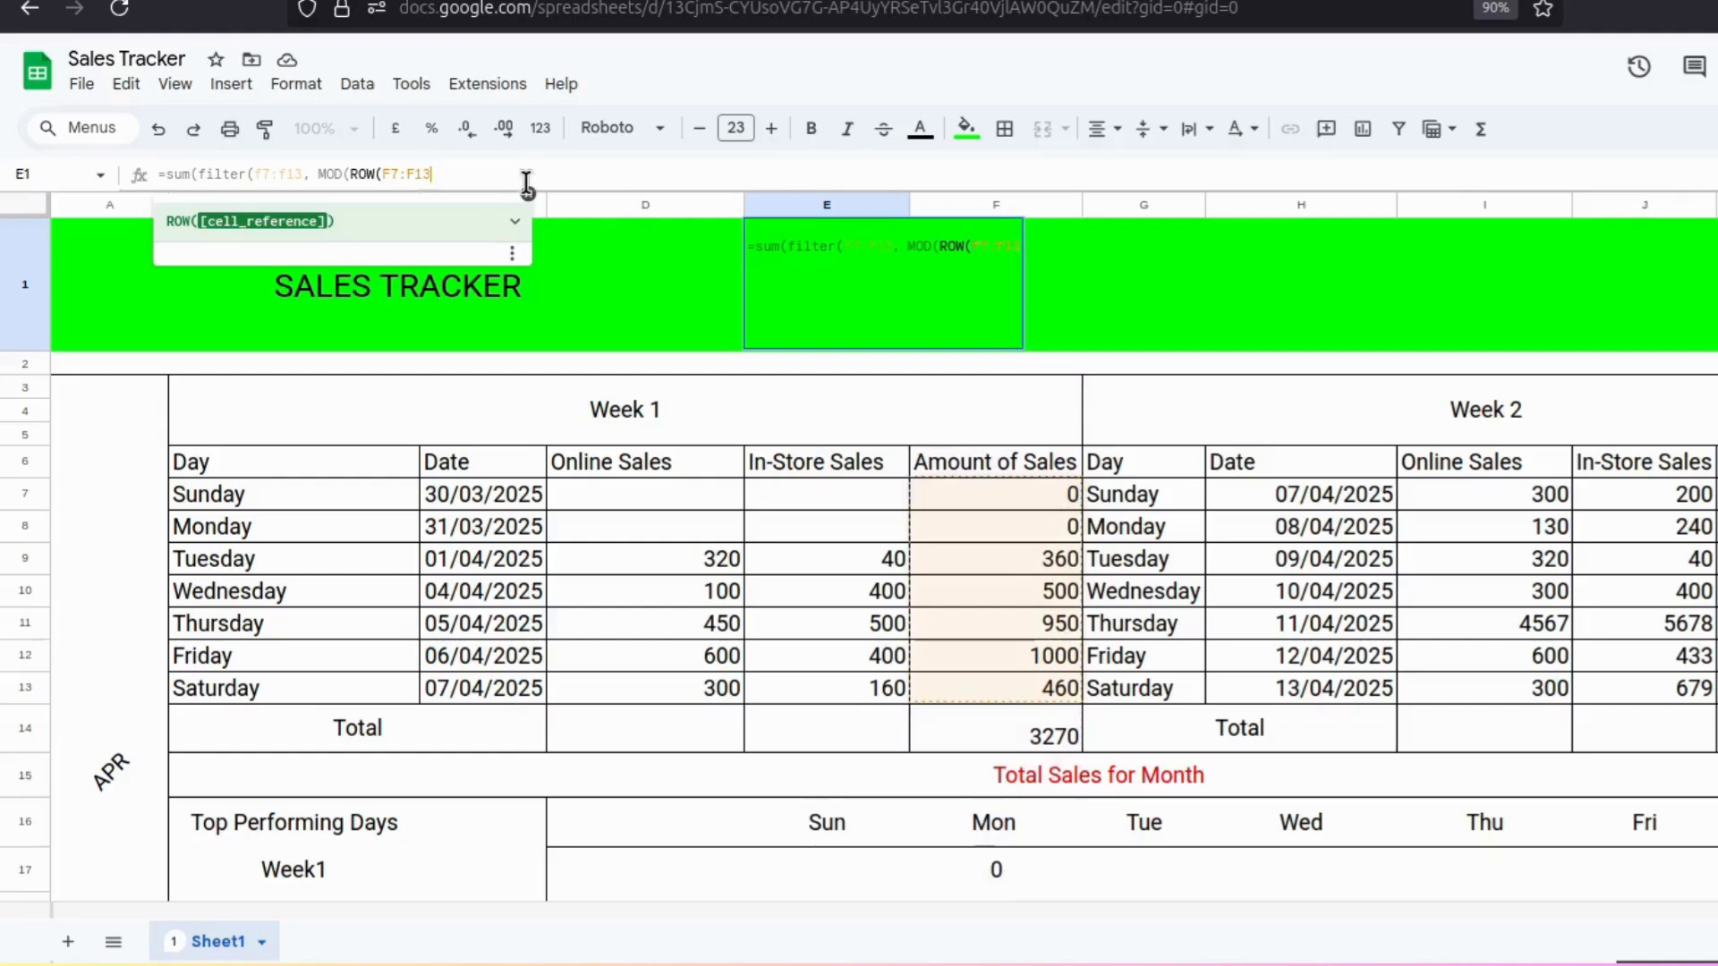
text())
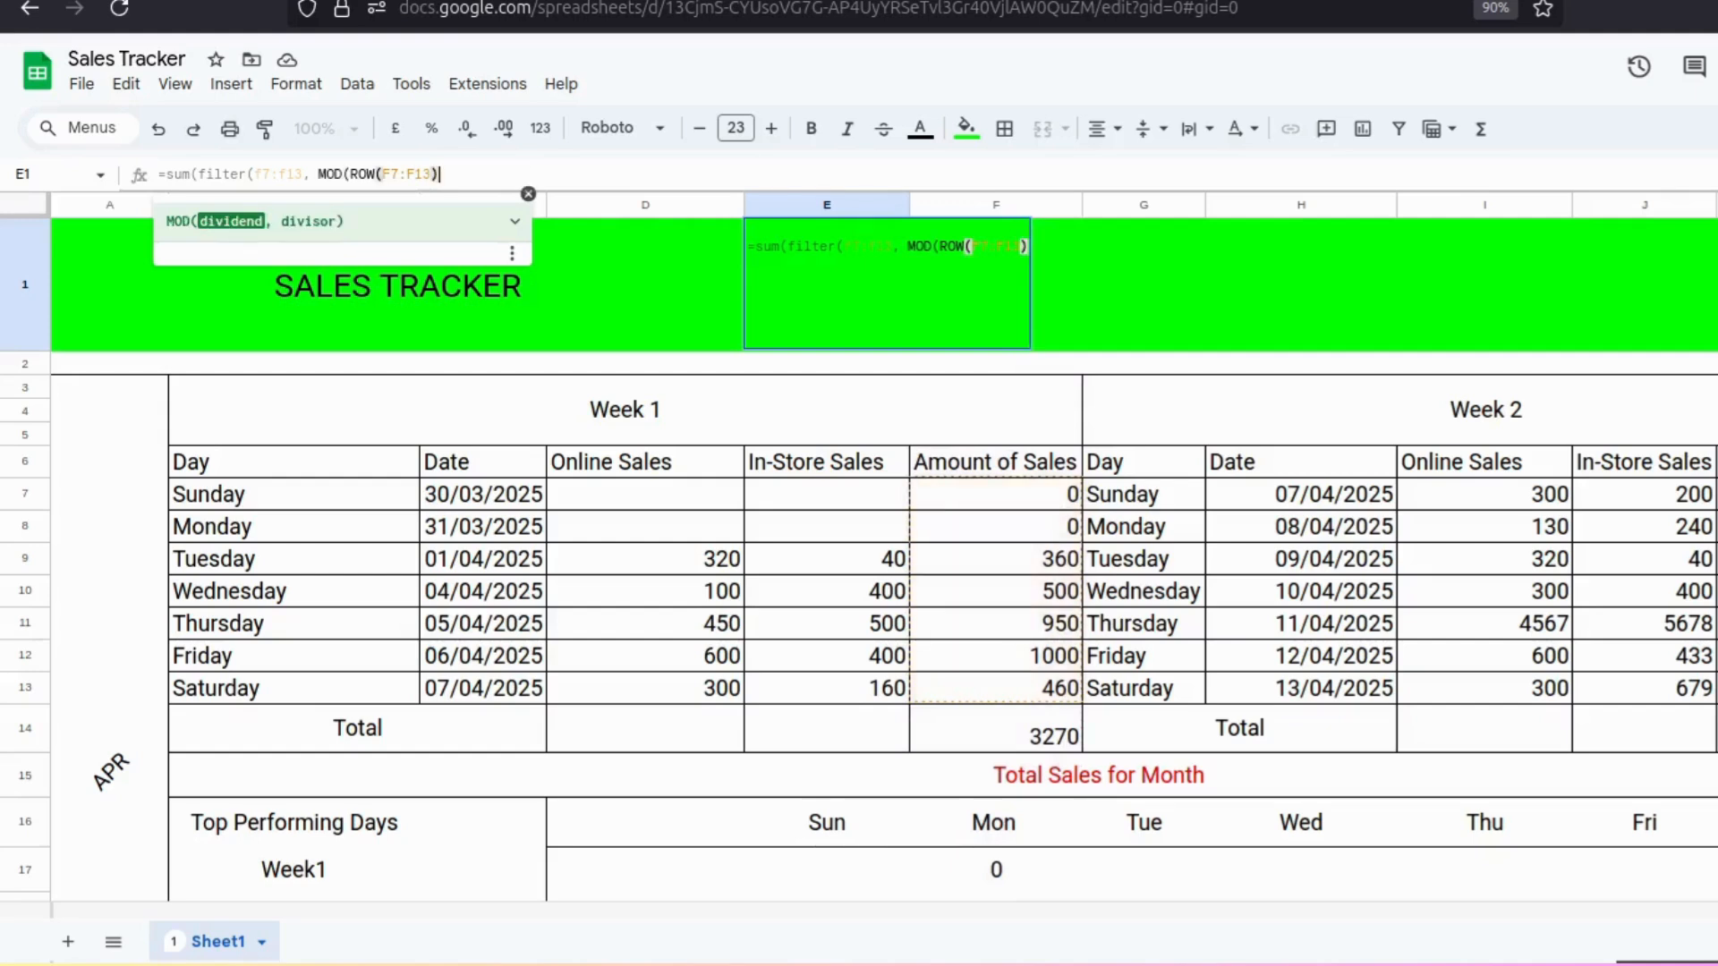
text(,)
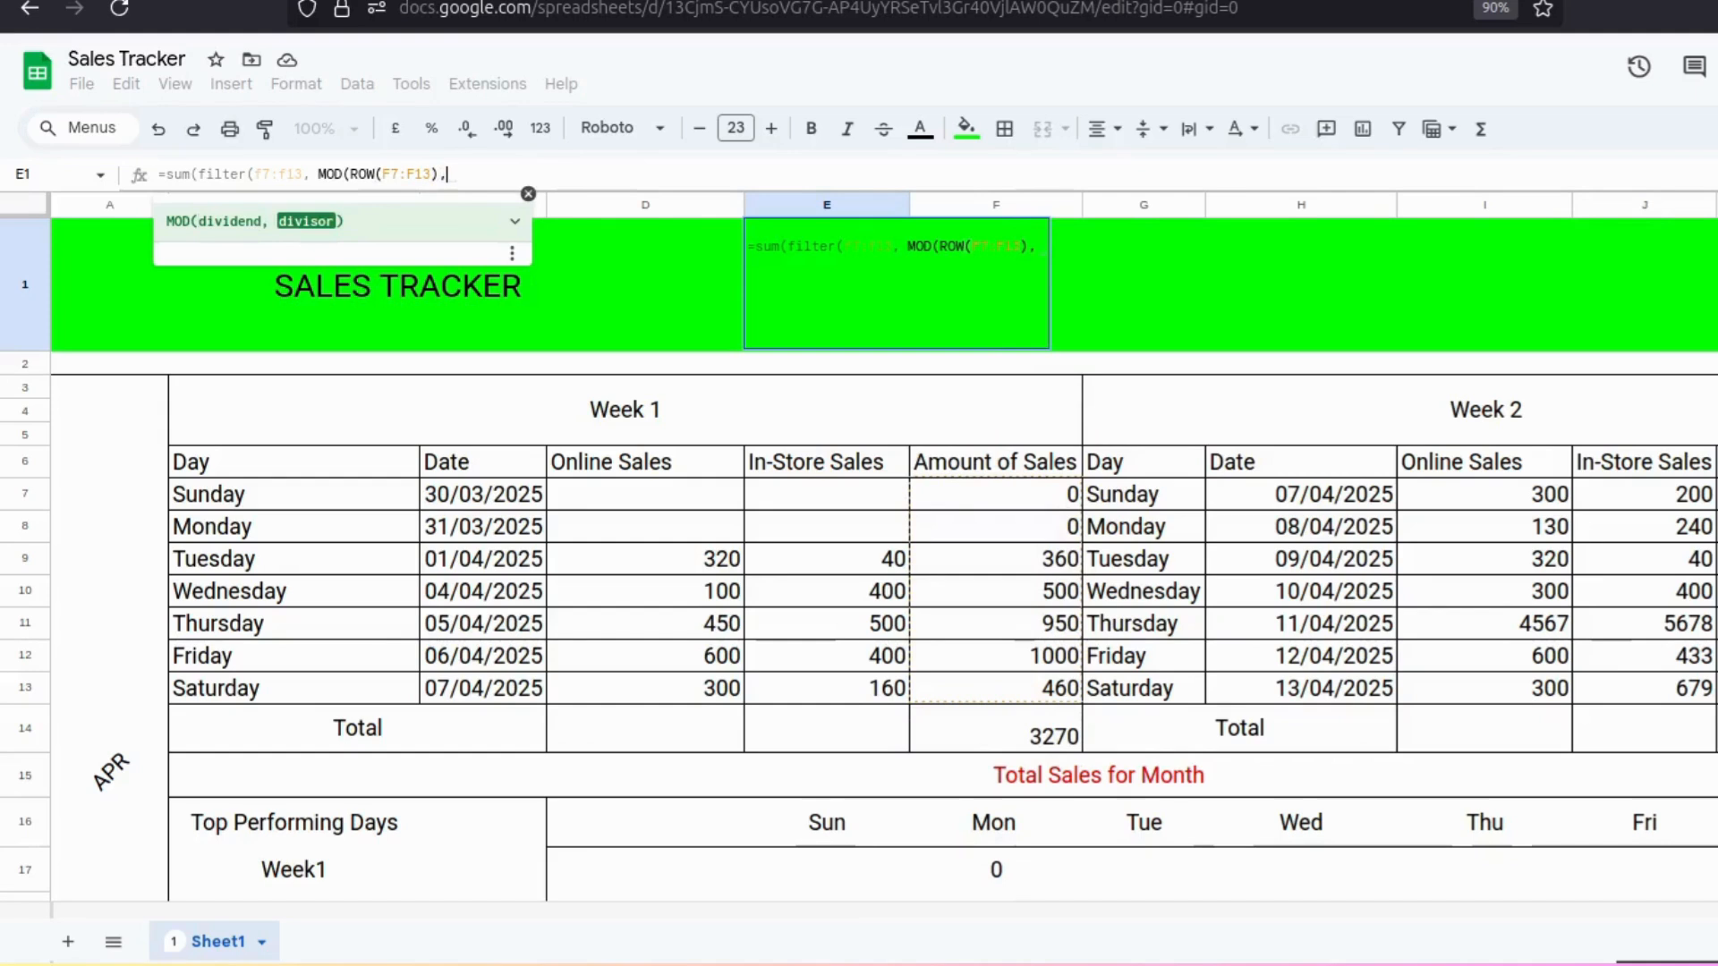
text( 2)
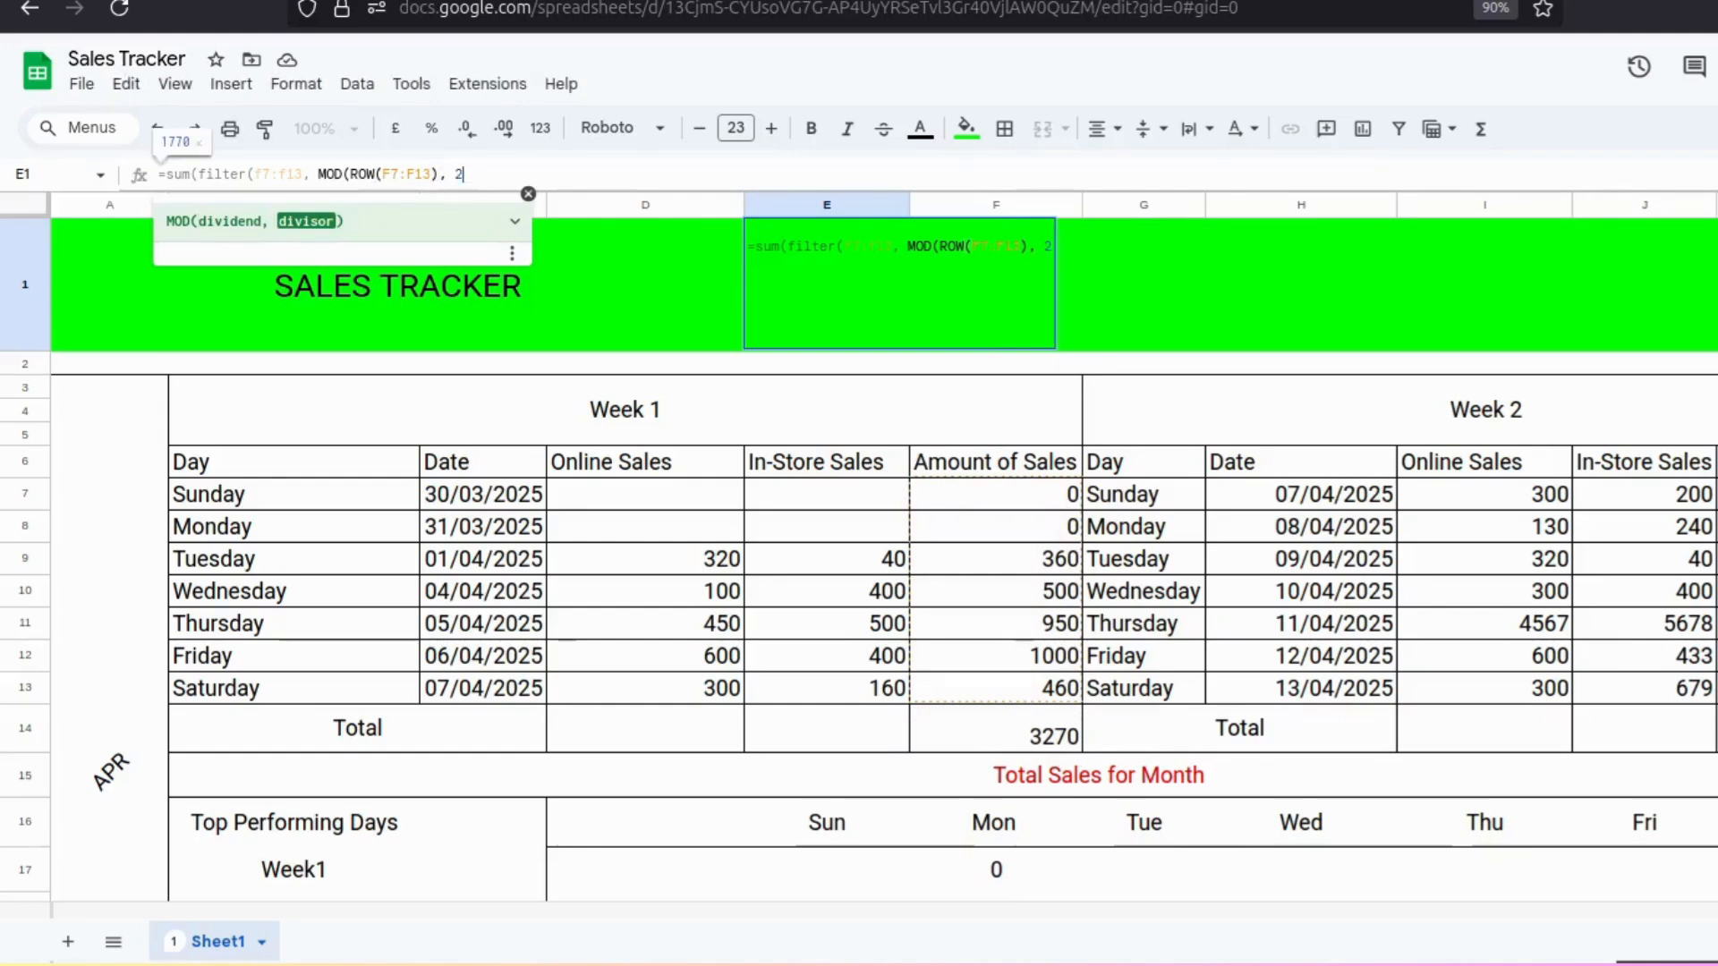
text())
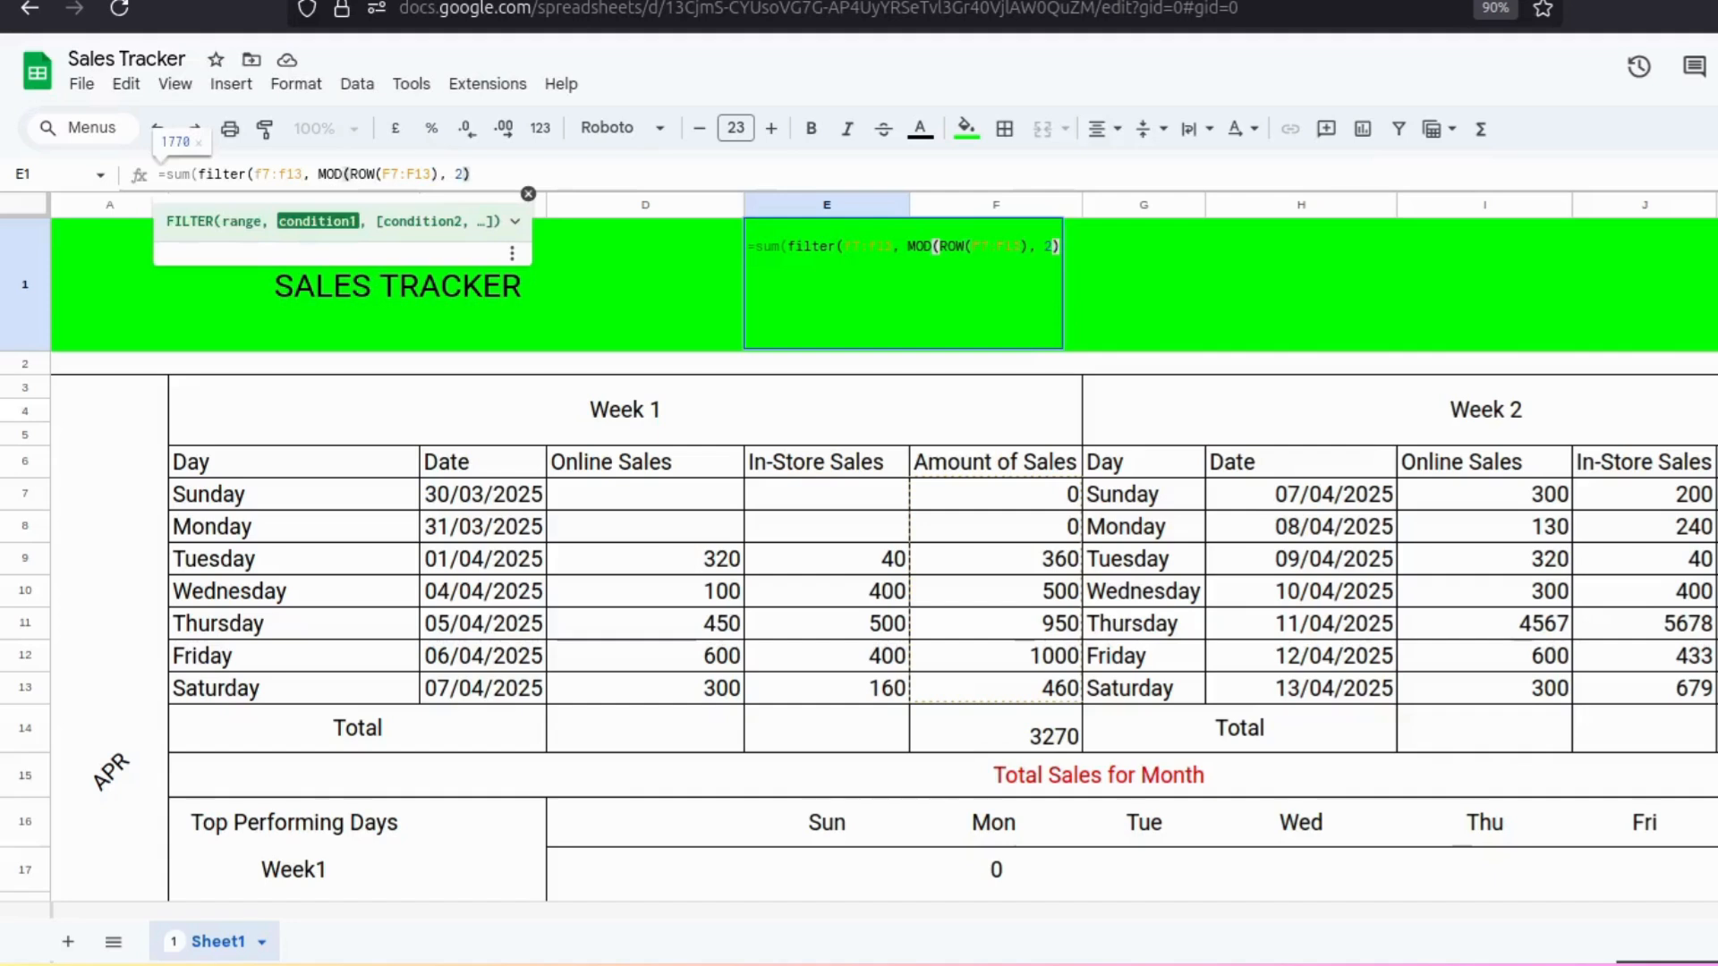
text(=)
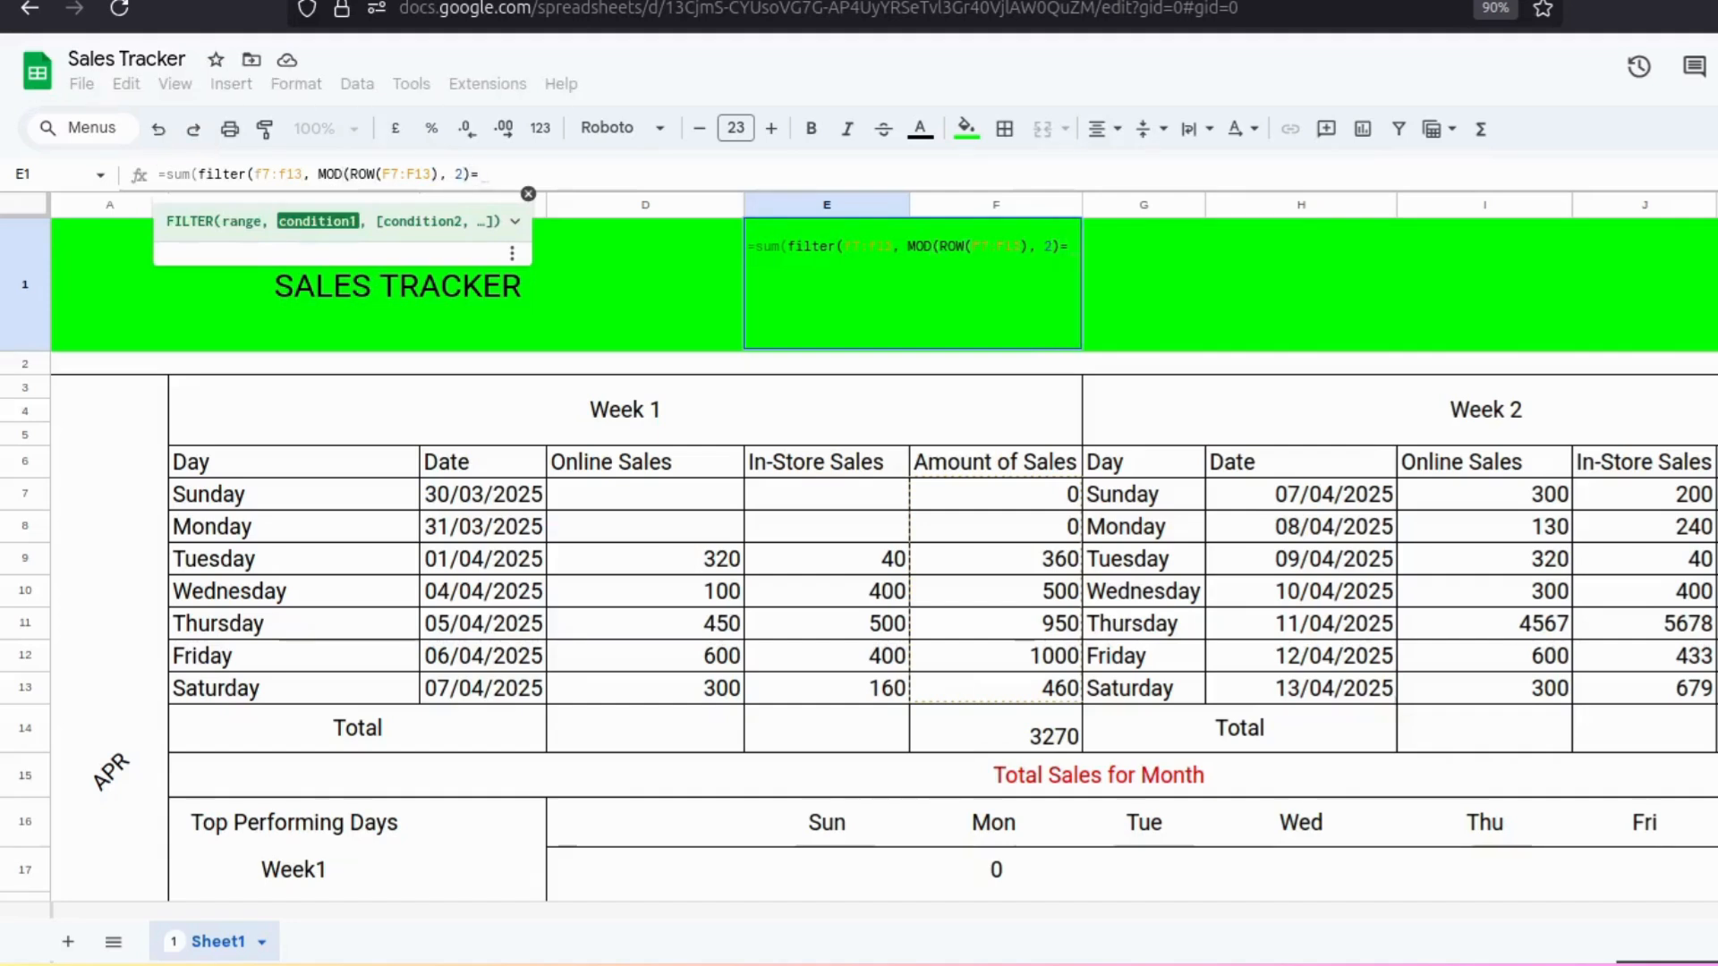
text(1))
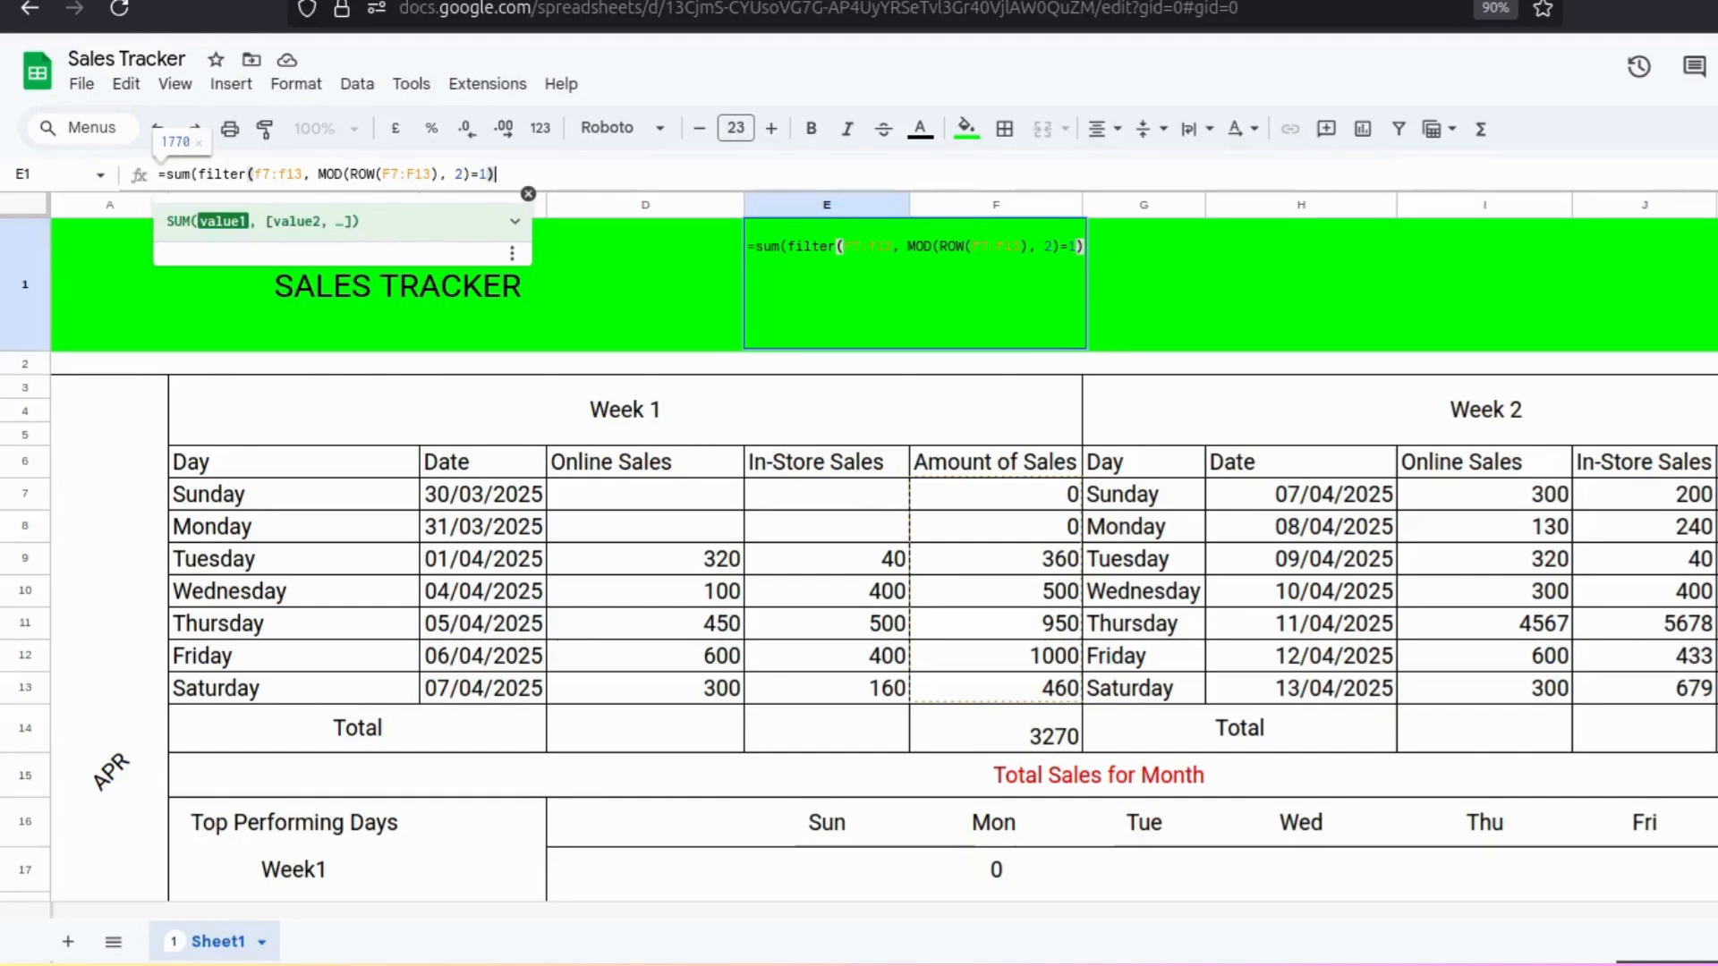
Complete the E1 formula as =sum(filter(f7:f13, MOD(ROW(F7:F13), 2)=1)) to total odd-row sales and confirm it.
key(Return)
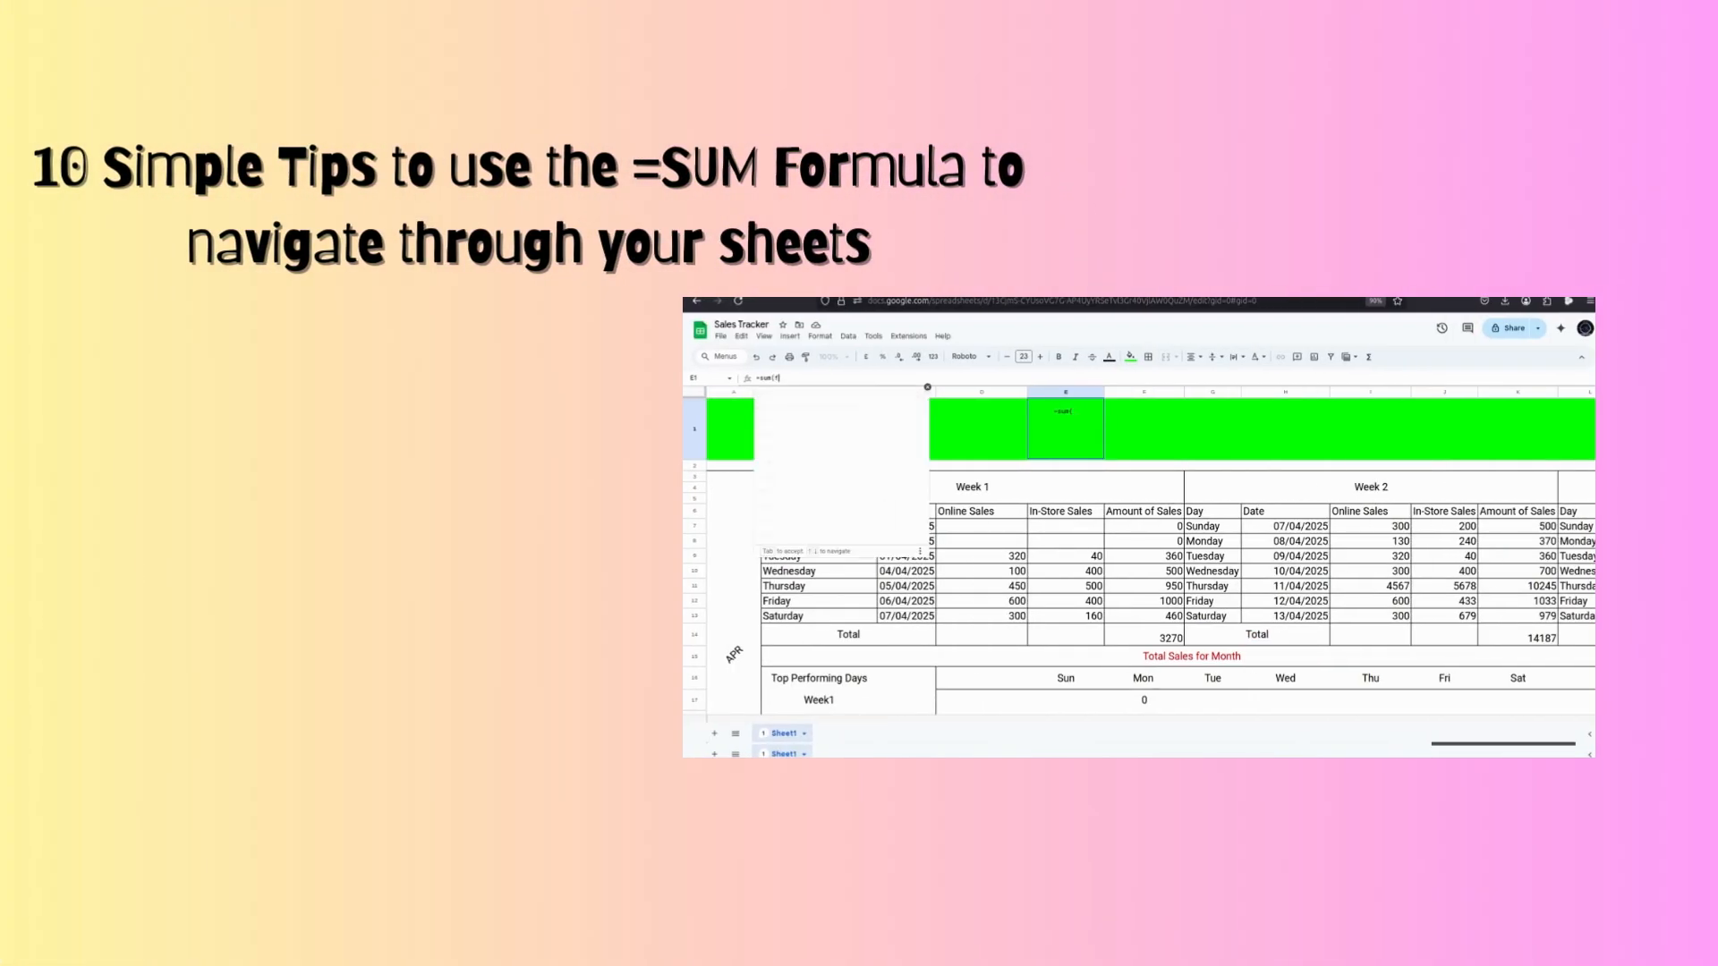
text(ilter)
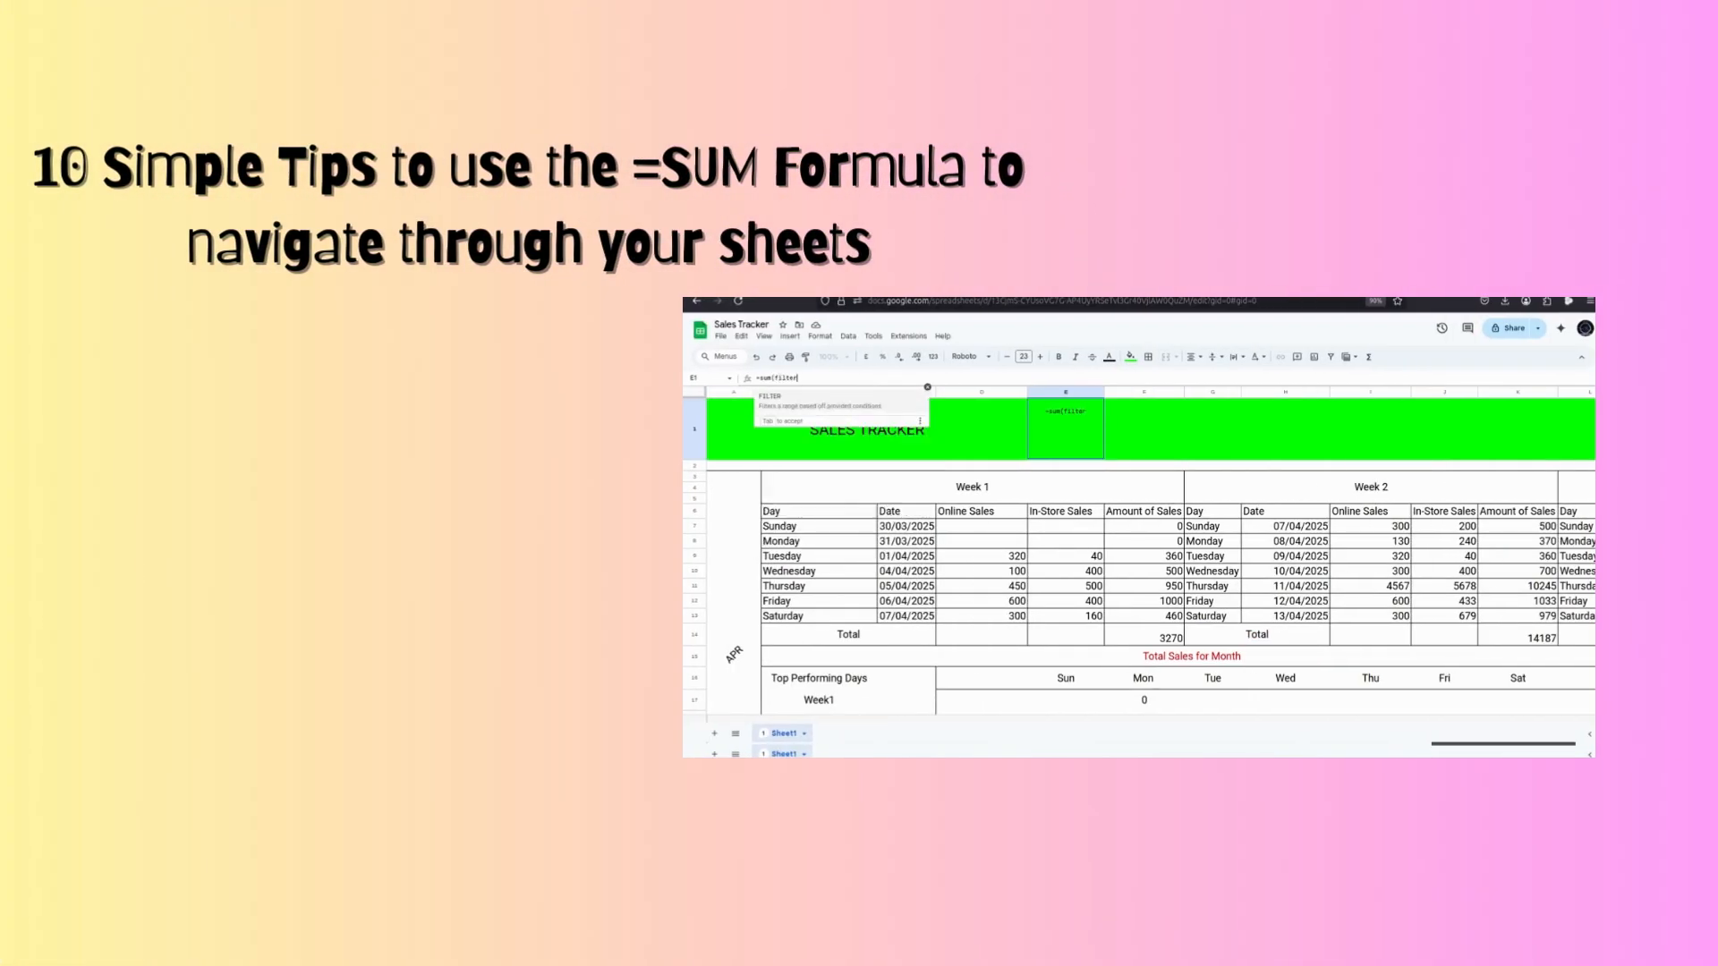
text(()
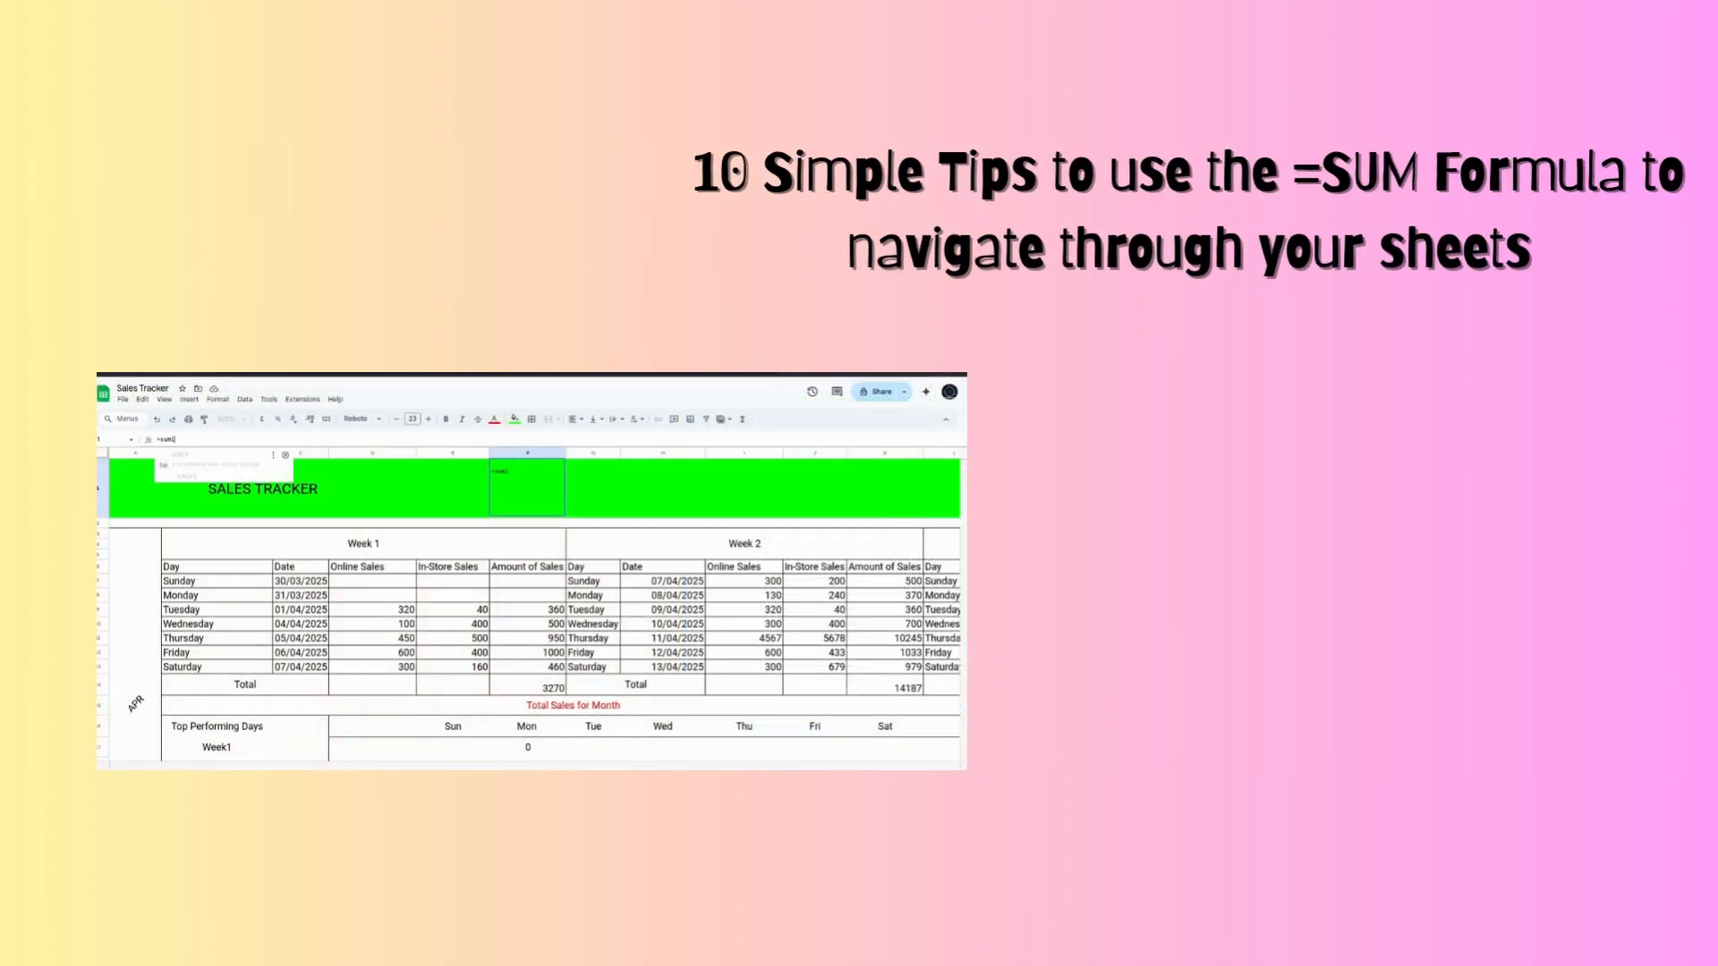
text(f)
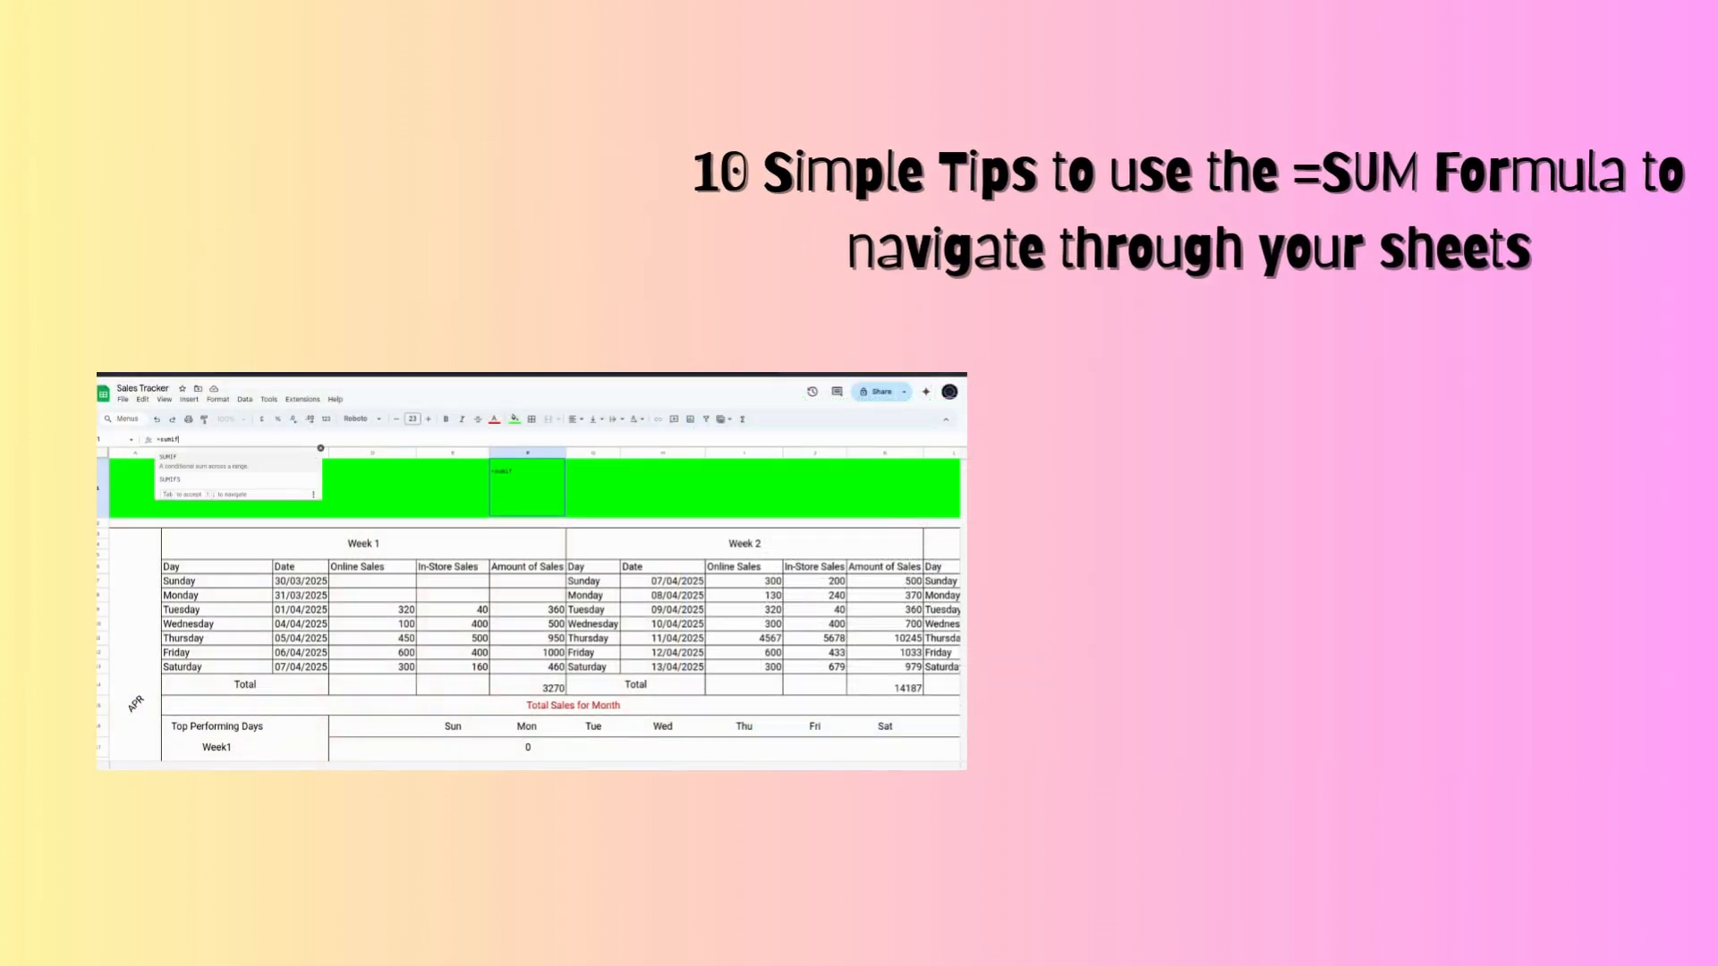
text((f7:)
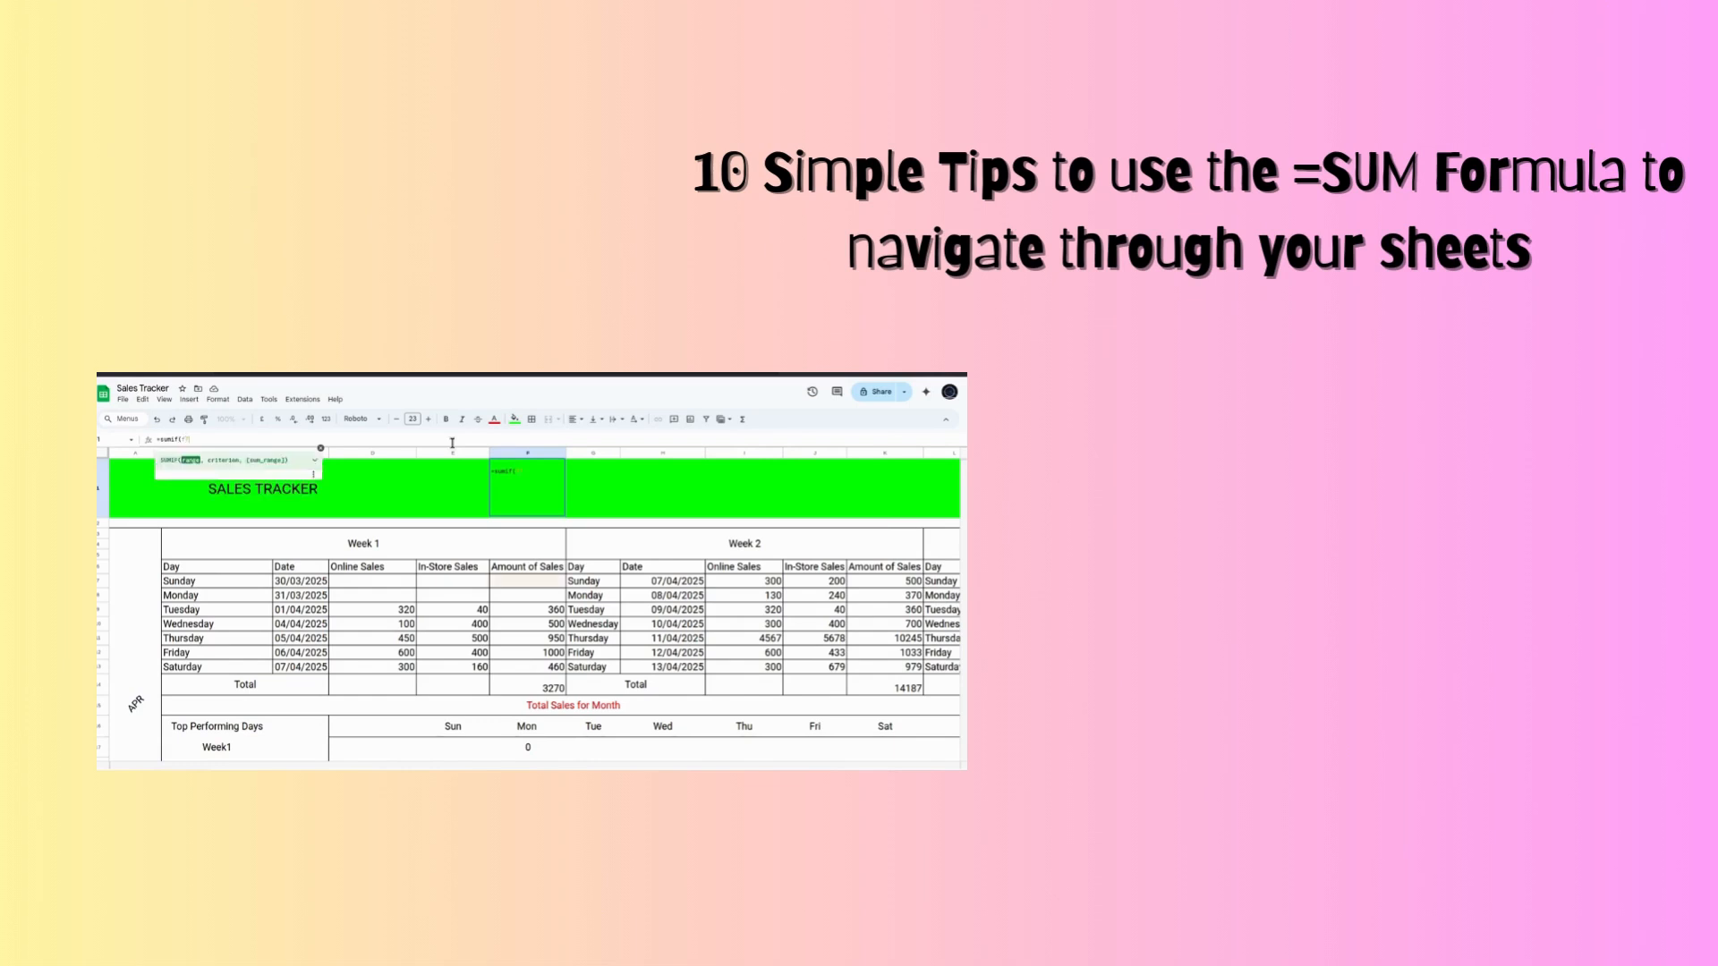